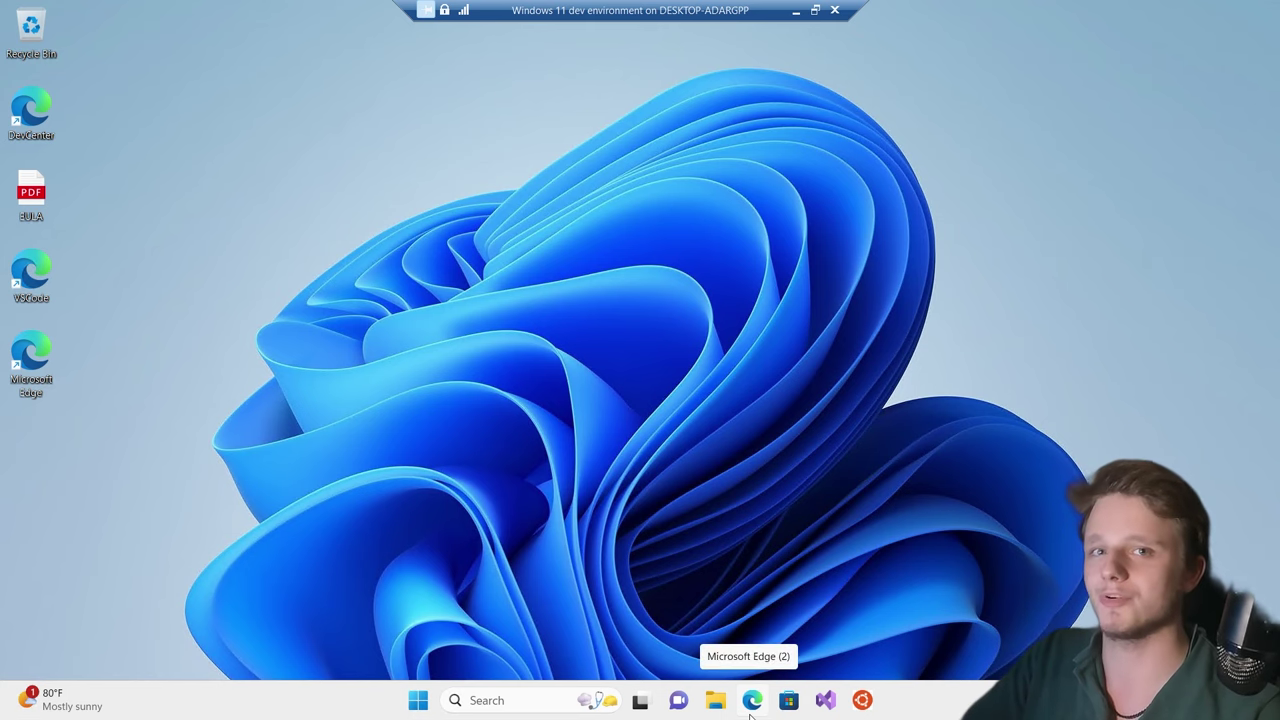
Open Microsoft Edge and complete its first-run setup, starting without synced data and continuing without Google browsing data
click(751, 710)
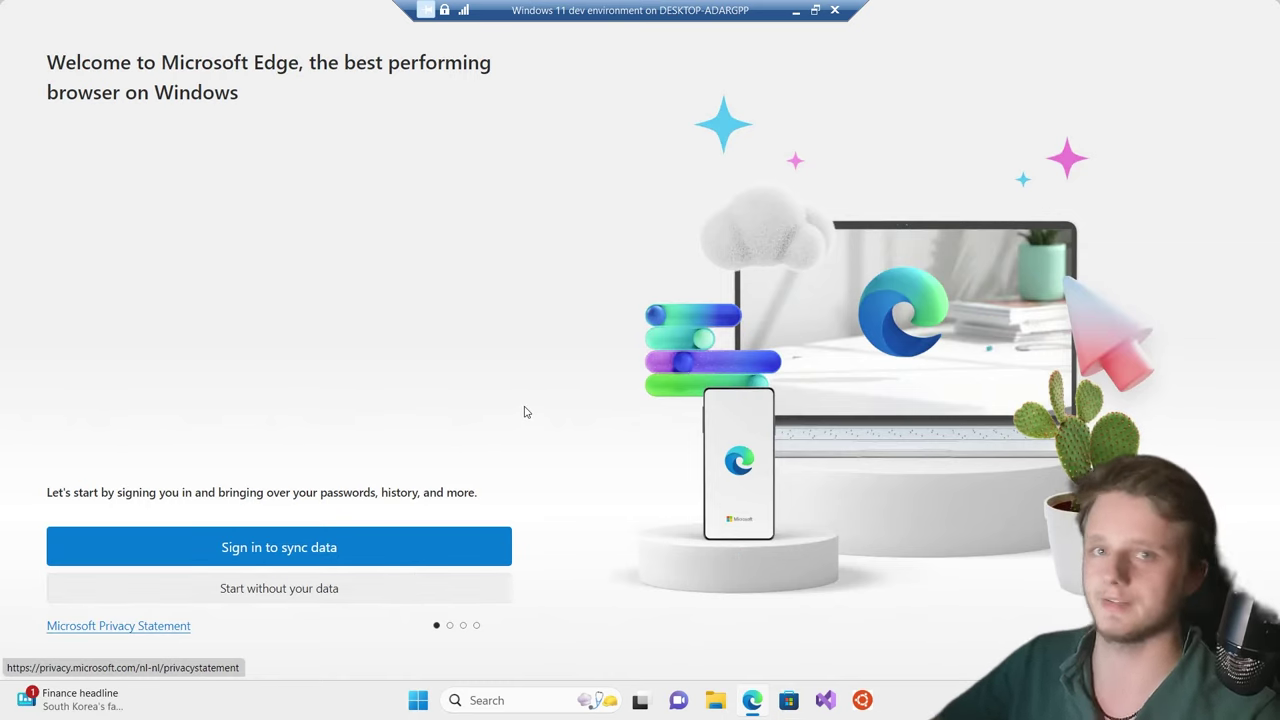
click(293, 592)
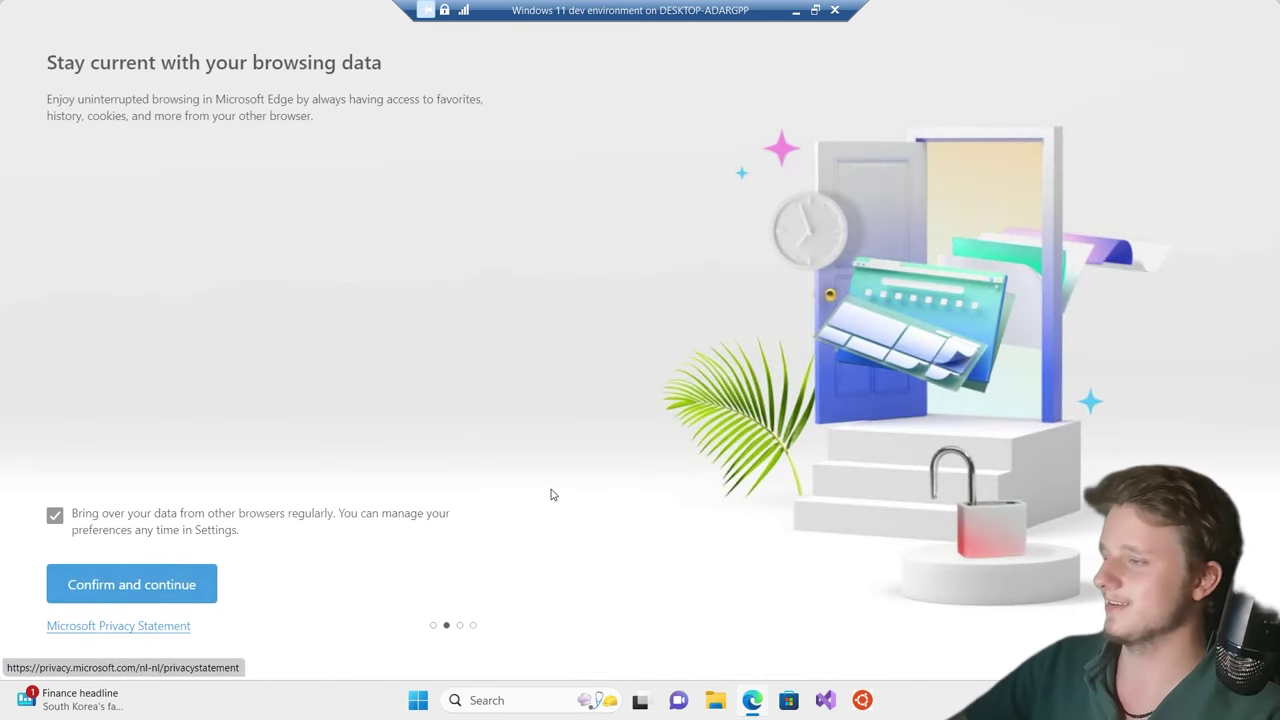
click(160, 588)
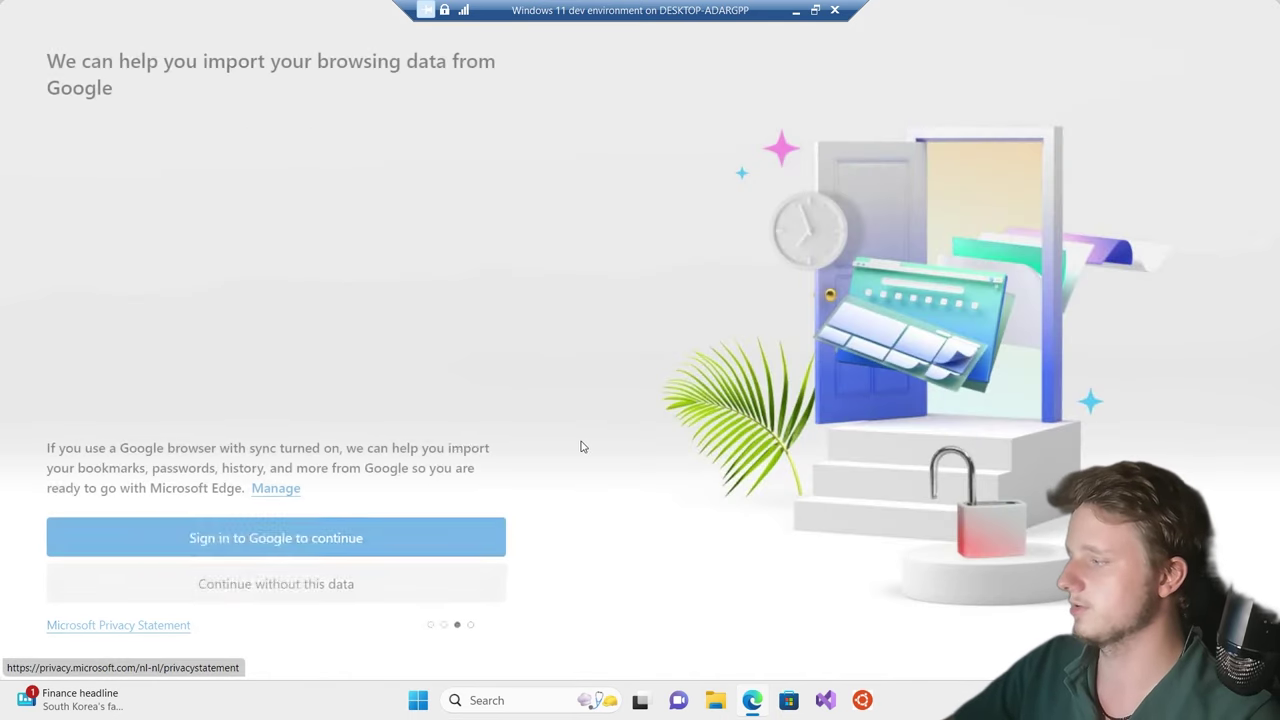
click(281, 594)
click(129, 598)
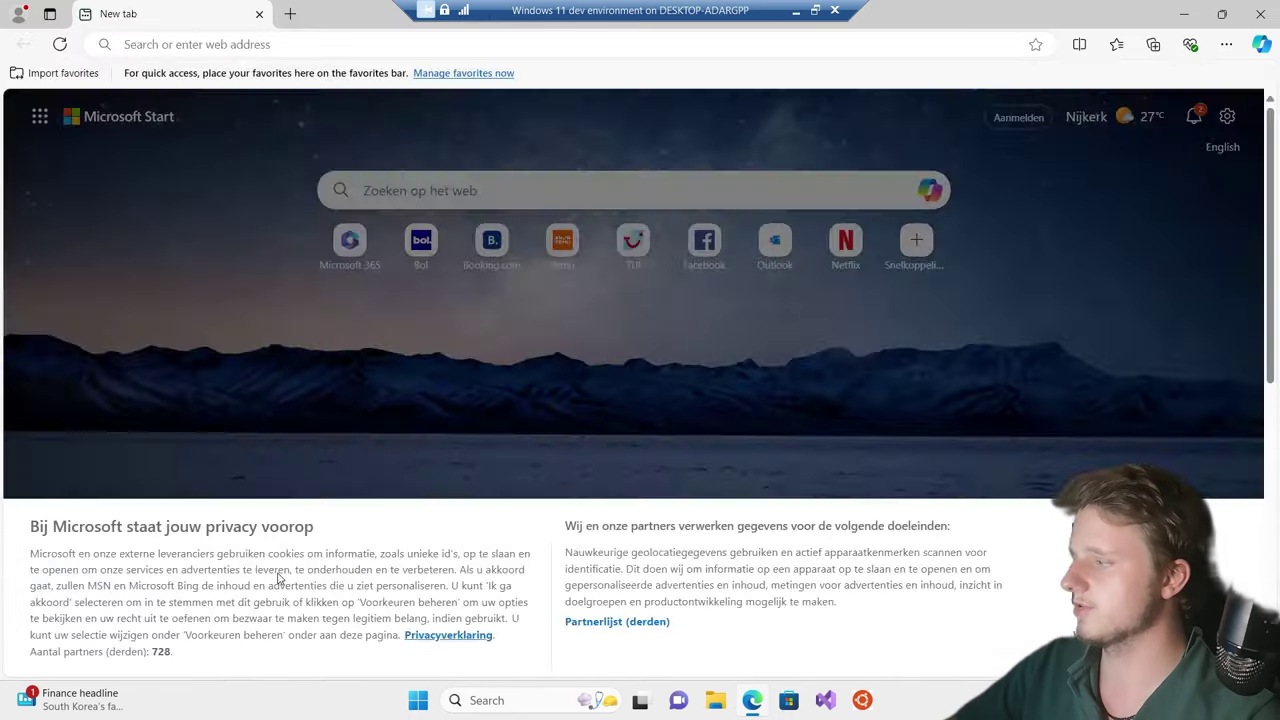
Close the extra "Welcome to Microsoft Edge" tab, keeping the Welcome tab open
click(303, 22)
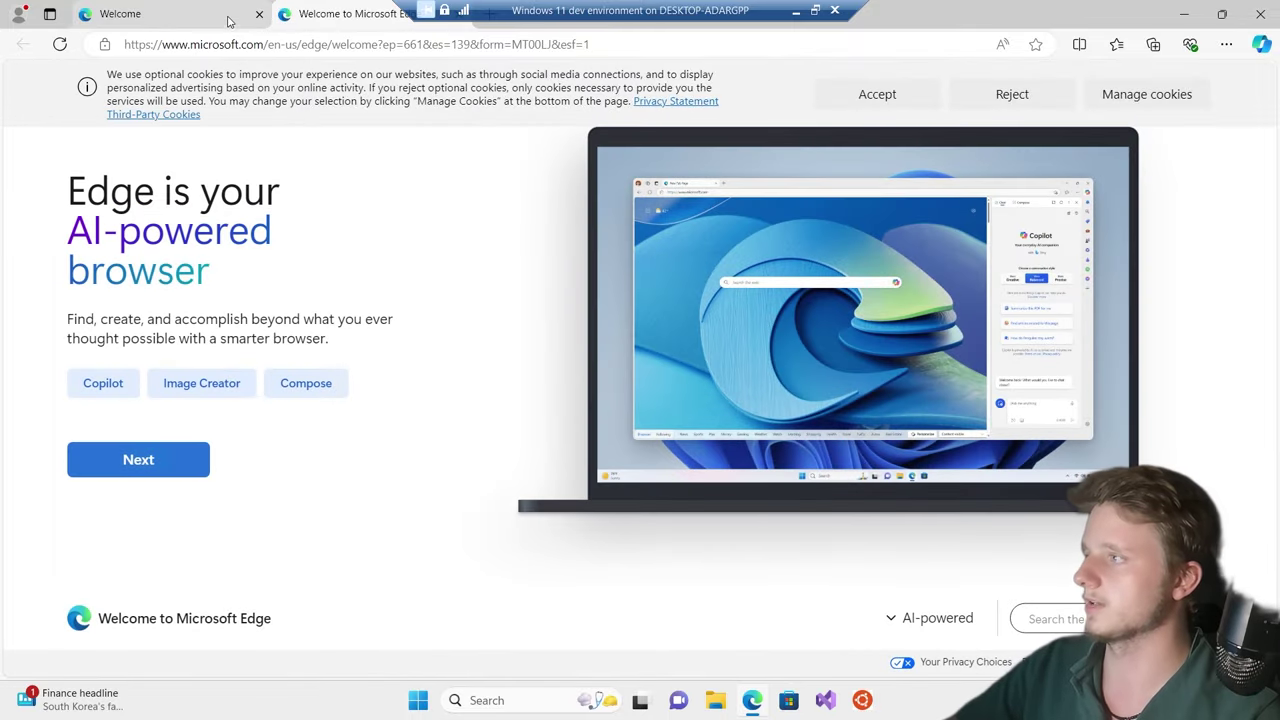
click(228, 16)
click(351, 29)
middle_click(341, 30)
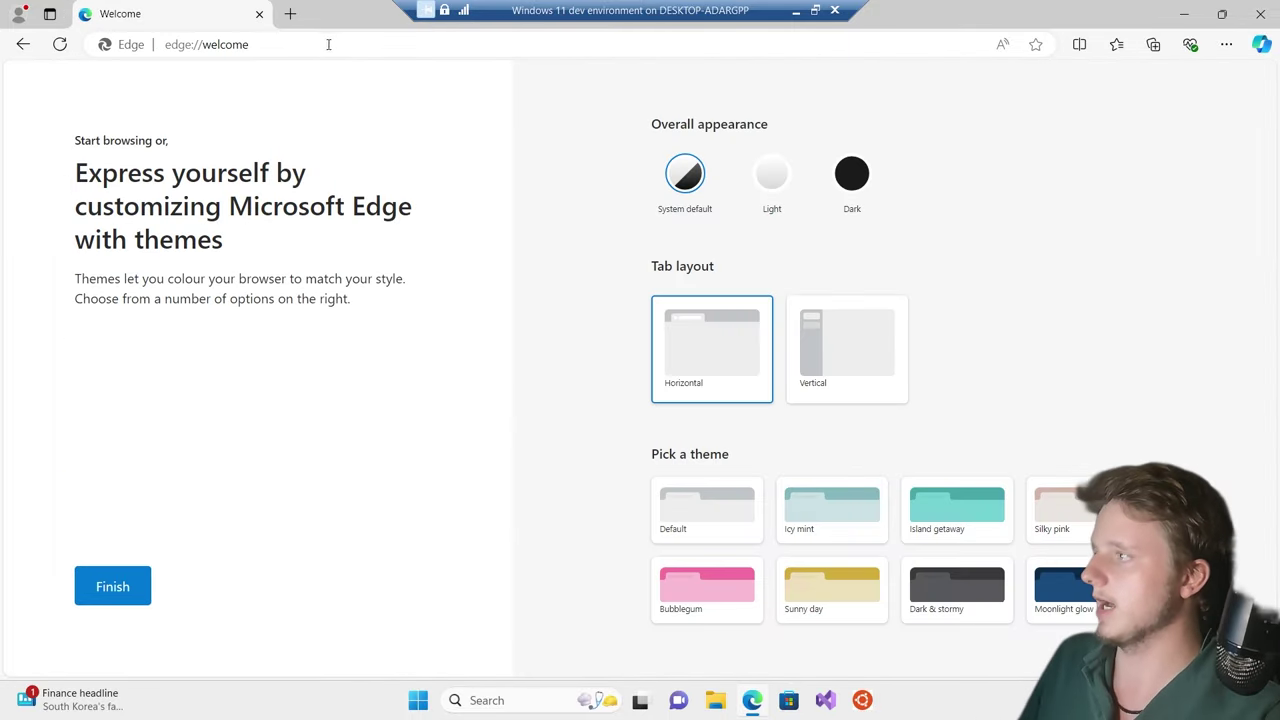
Go to google.com and accept all cookies in the consent notice
click(315, 48)
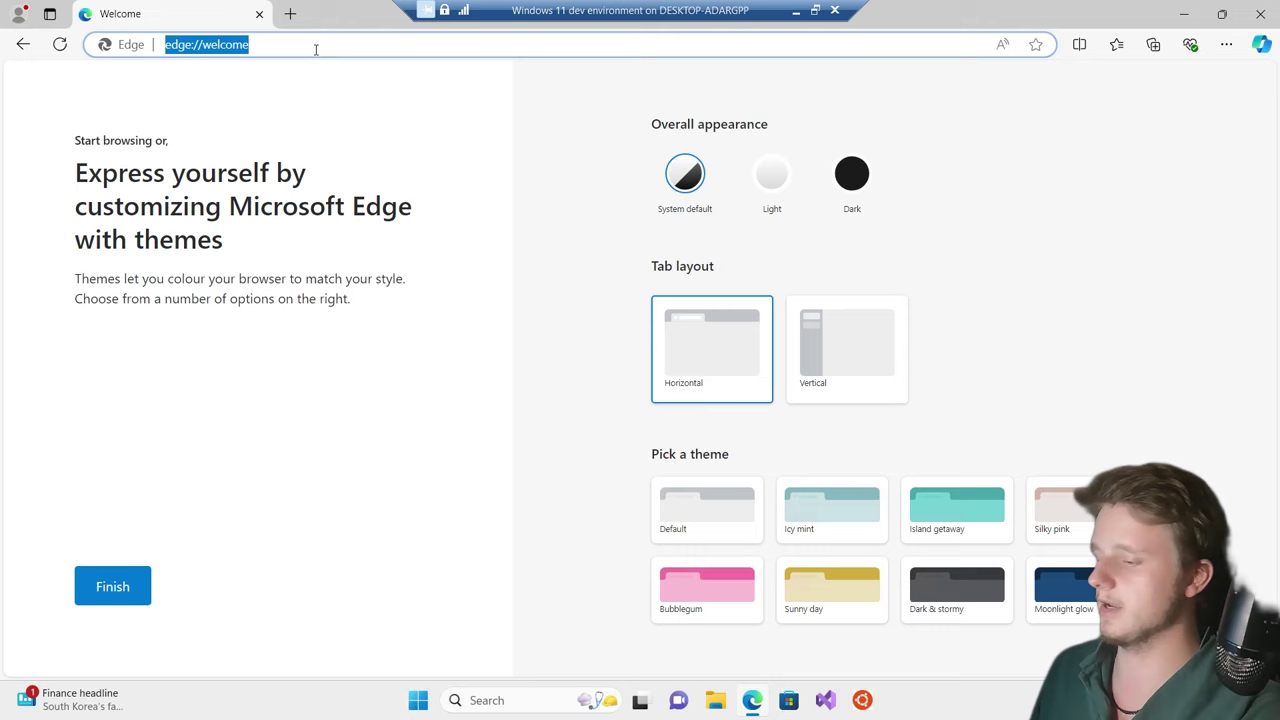
text(google.com)
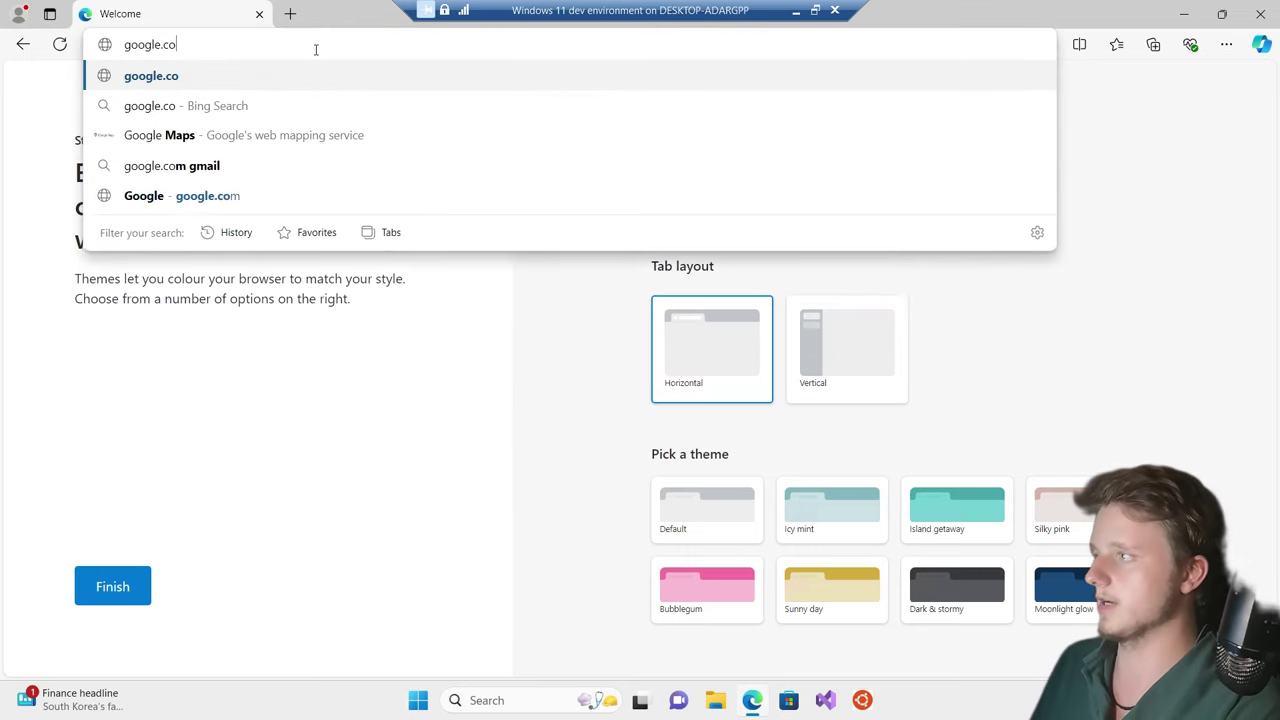
key(Return)
scroll(587, 597, down, 1)
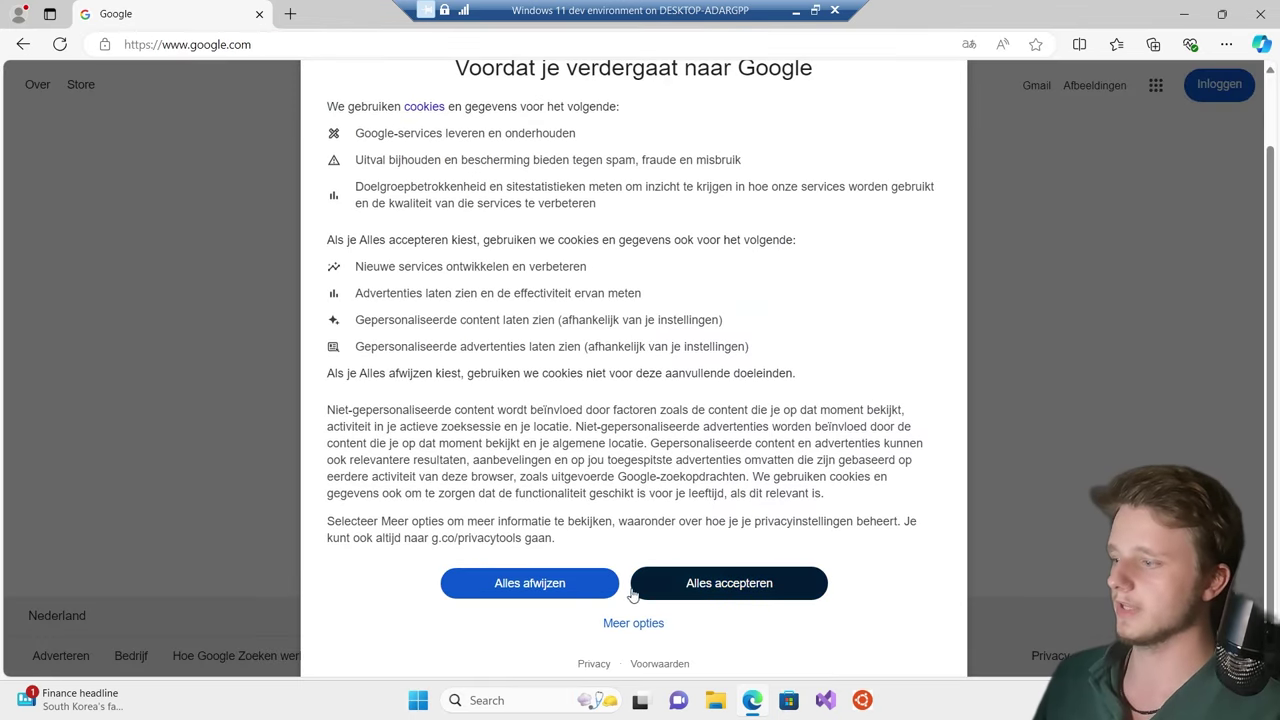
click(672, 590)
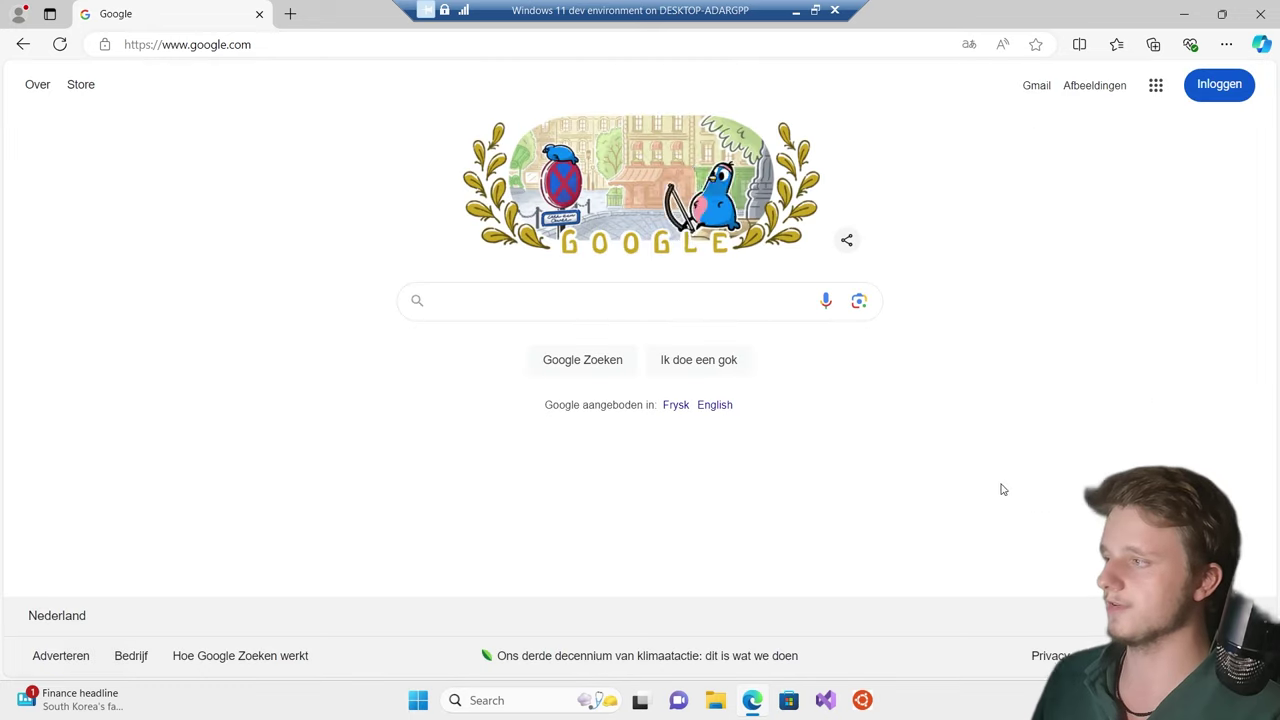
click(1227, 45)
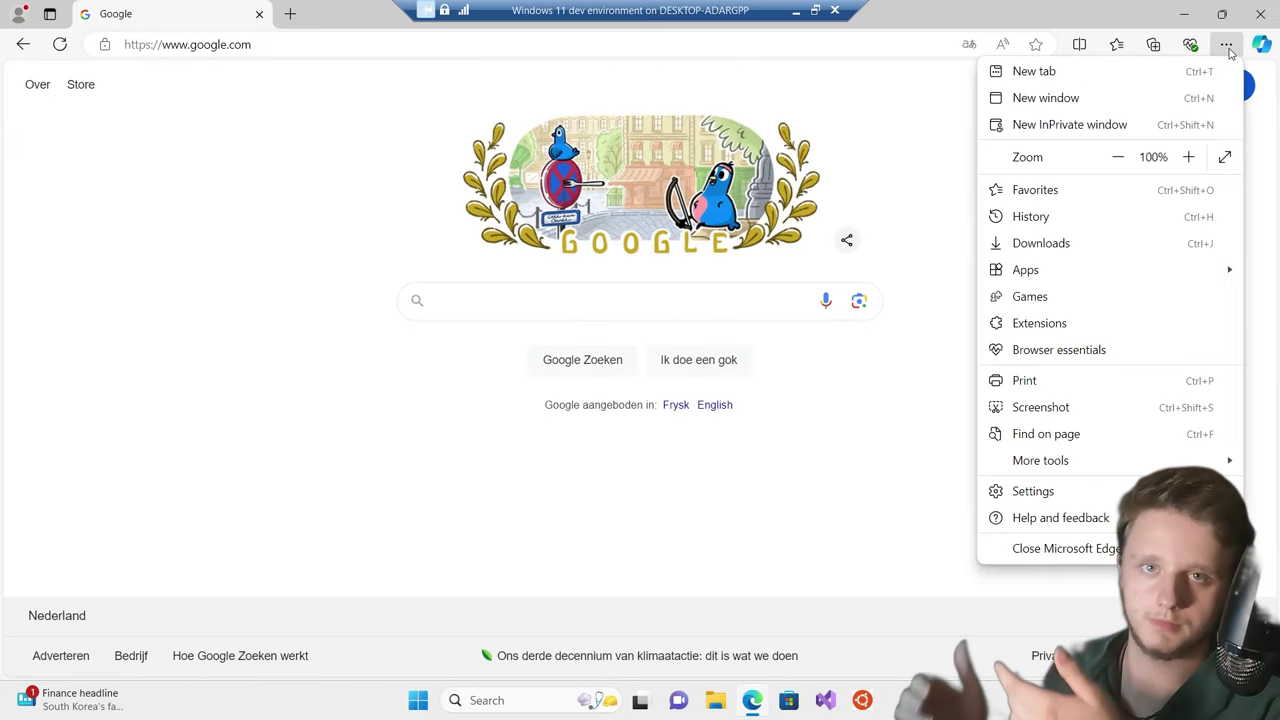
click(1030, 491)
key(ctrl+w)
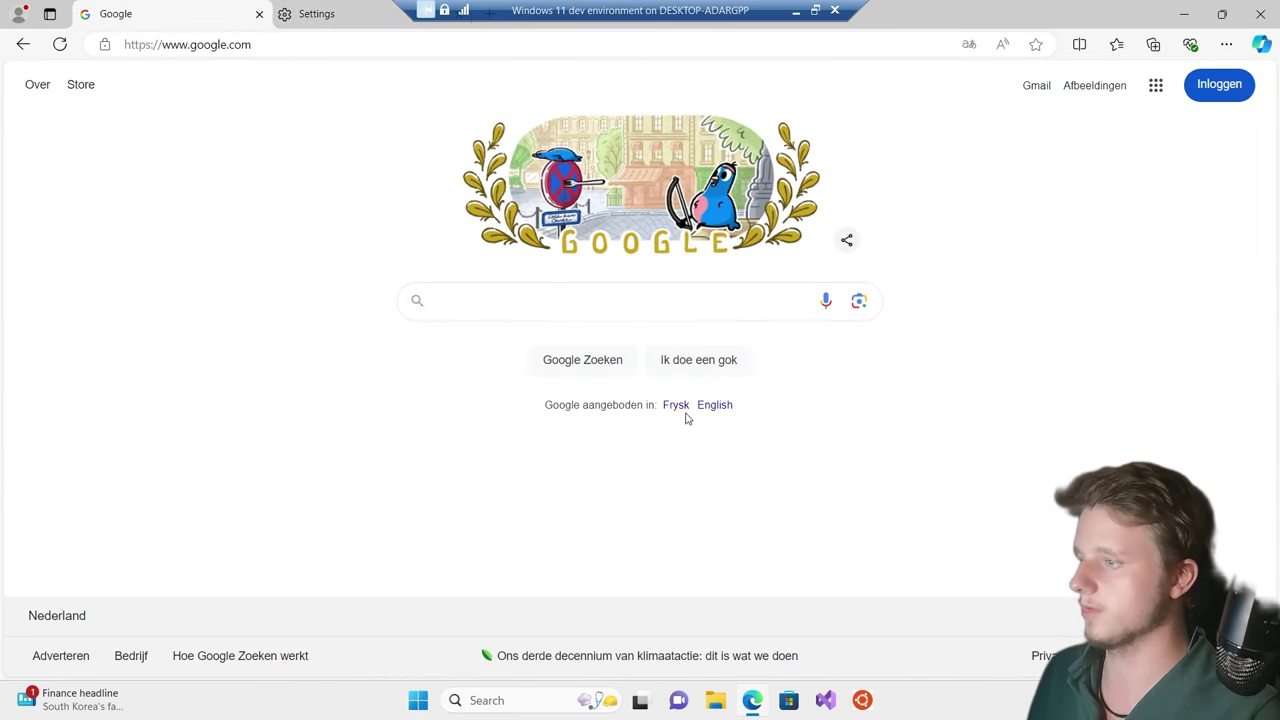
Search Google for "chris titus tool"
click(655, 313)
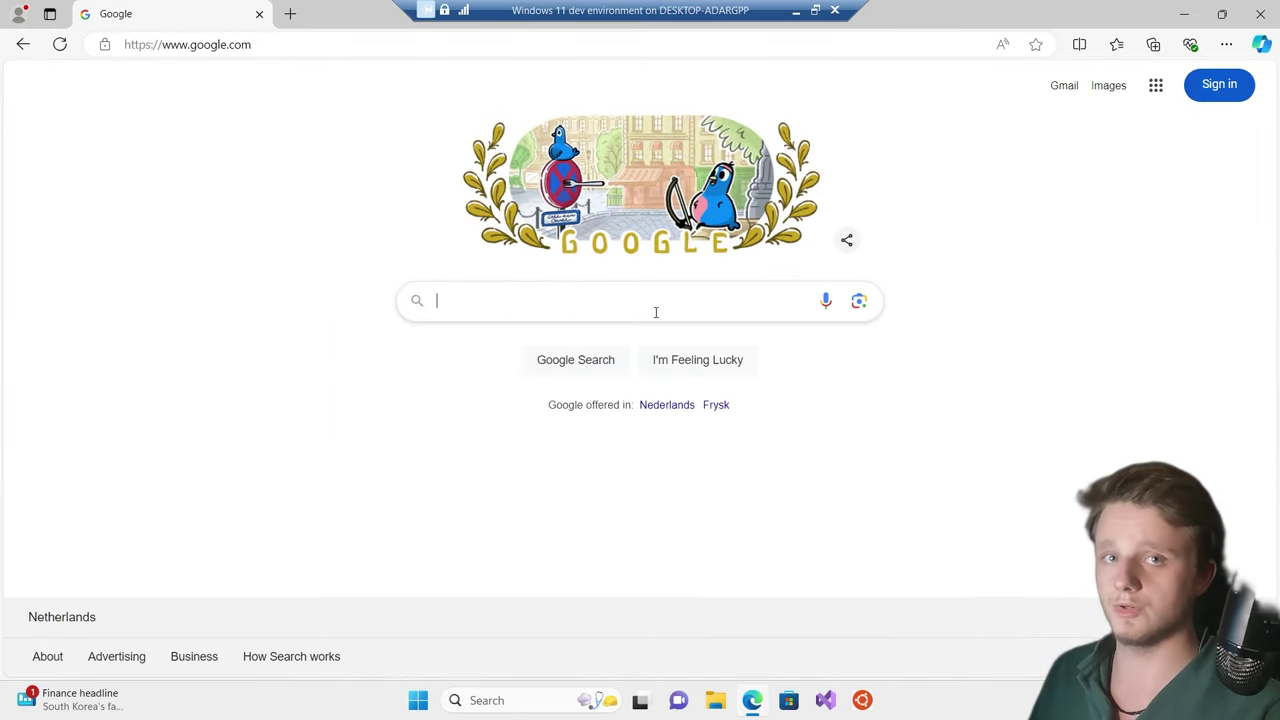
text(chris )
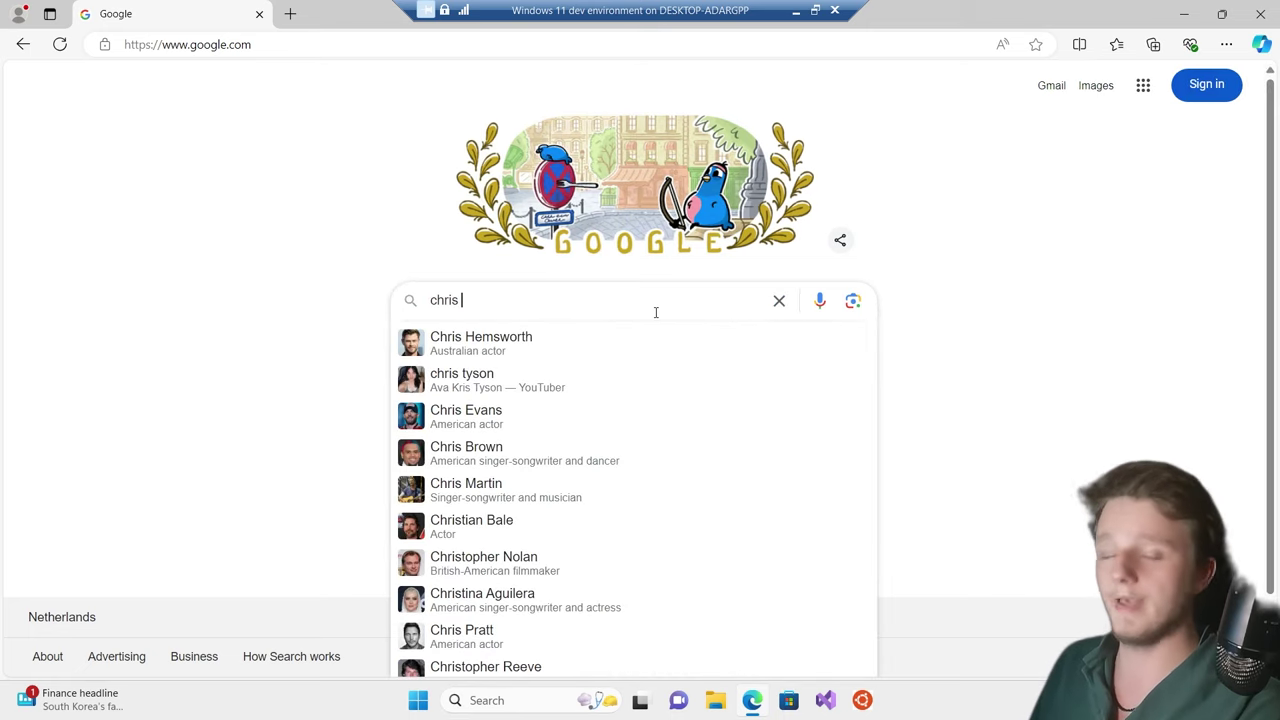
text(titus)
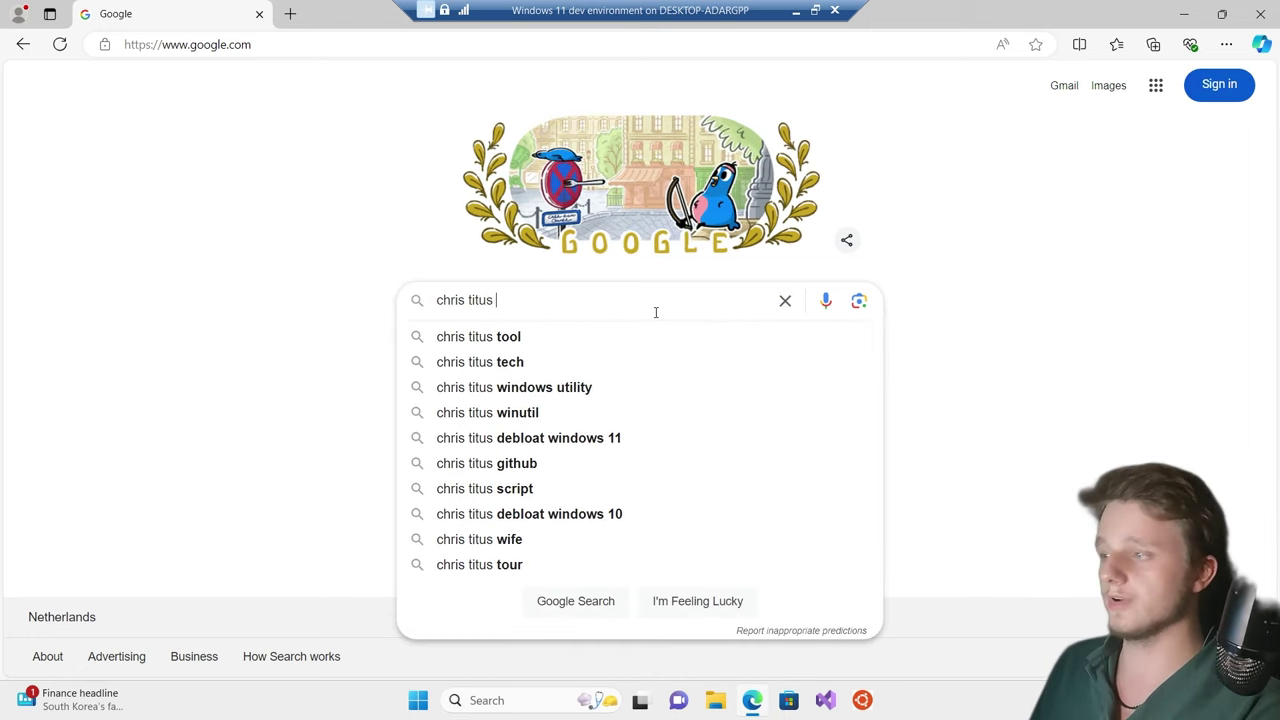
text( tool)
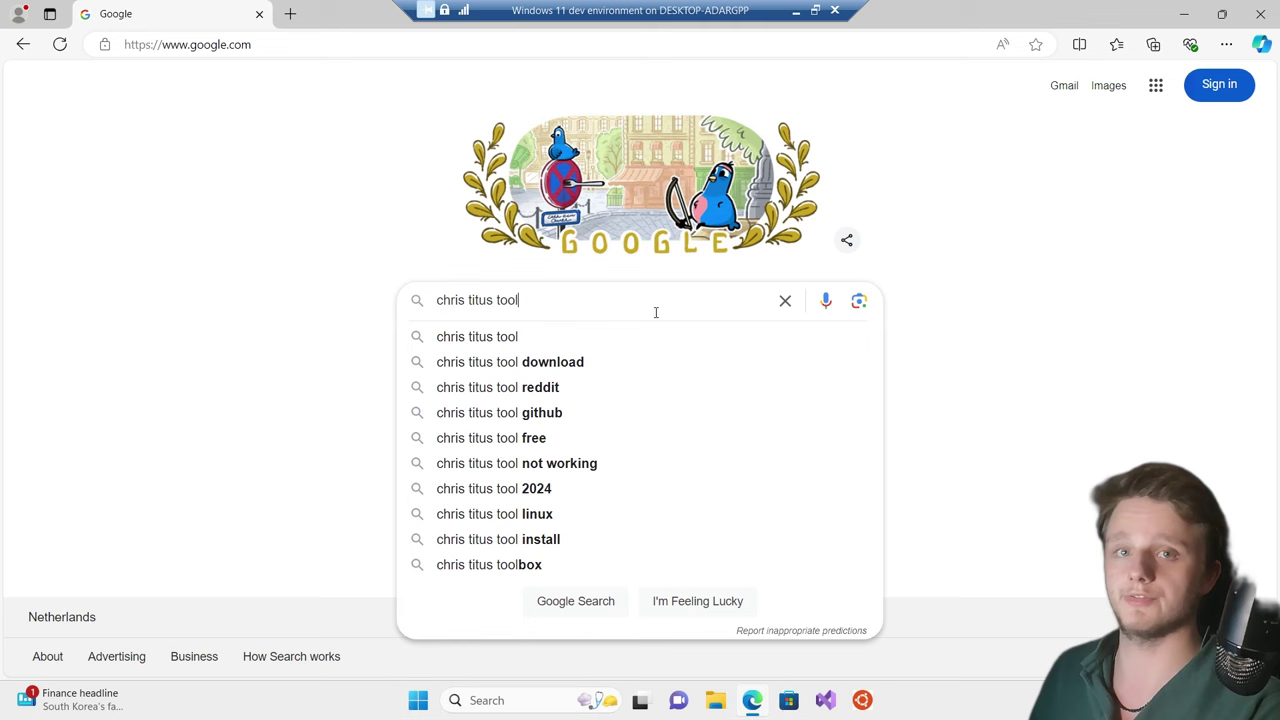
key(Return)
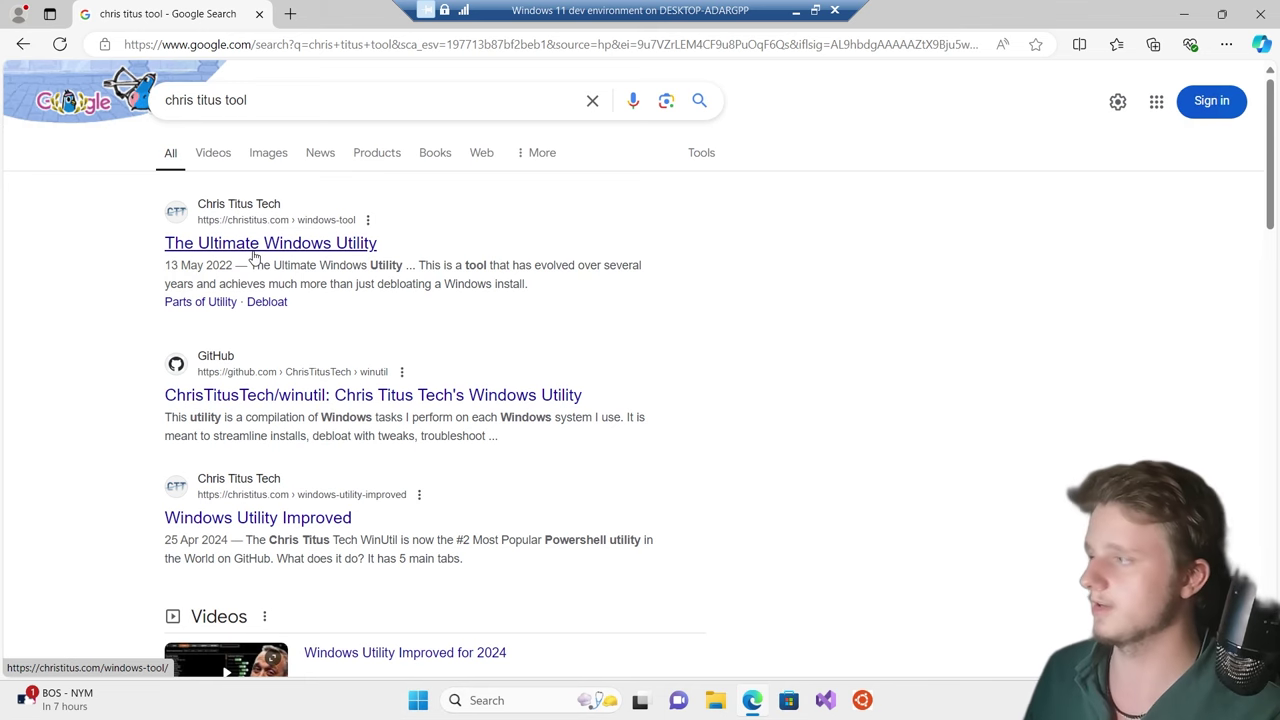
Open "The Ultimate Windows Utility" result on christitus.com and consent to the site's data use
click(253, 258)
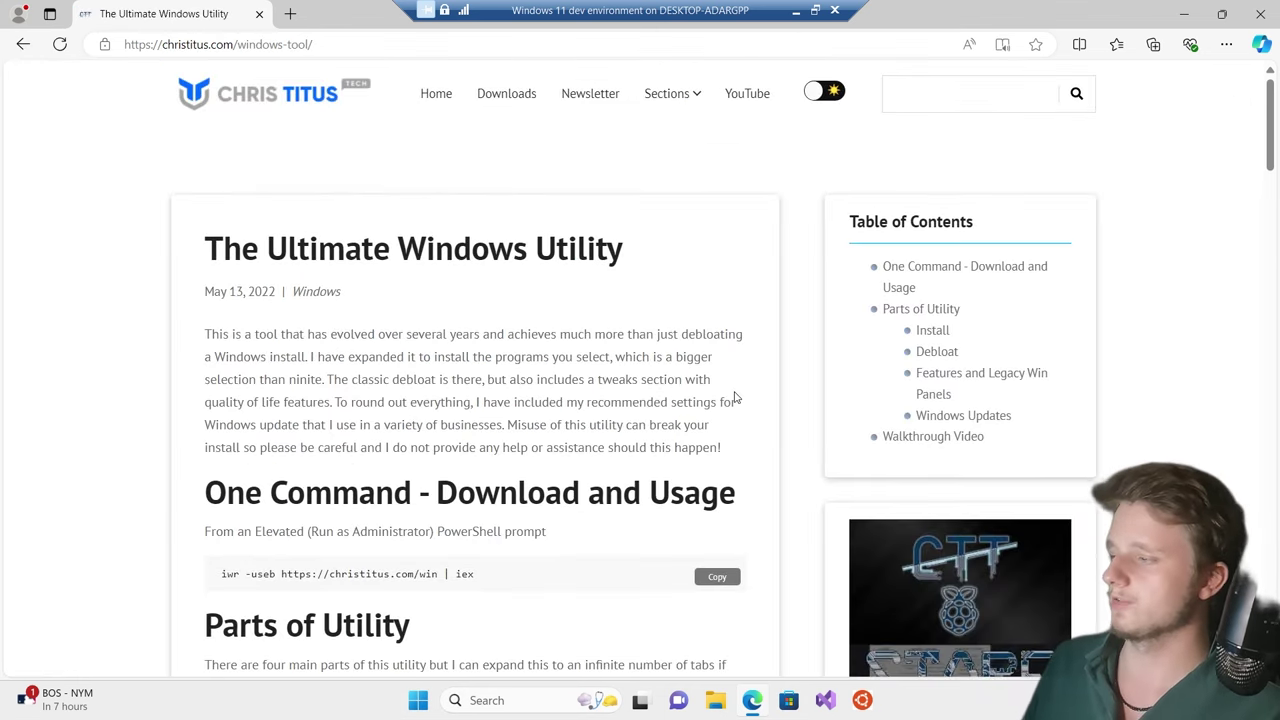
scroll(725, 390, down, 2)
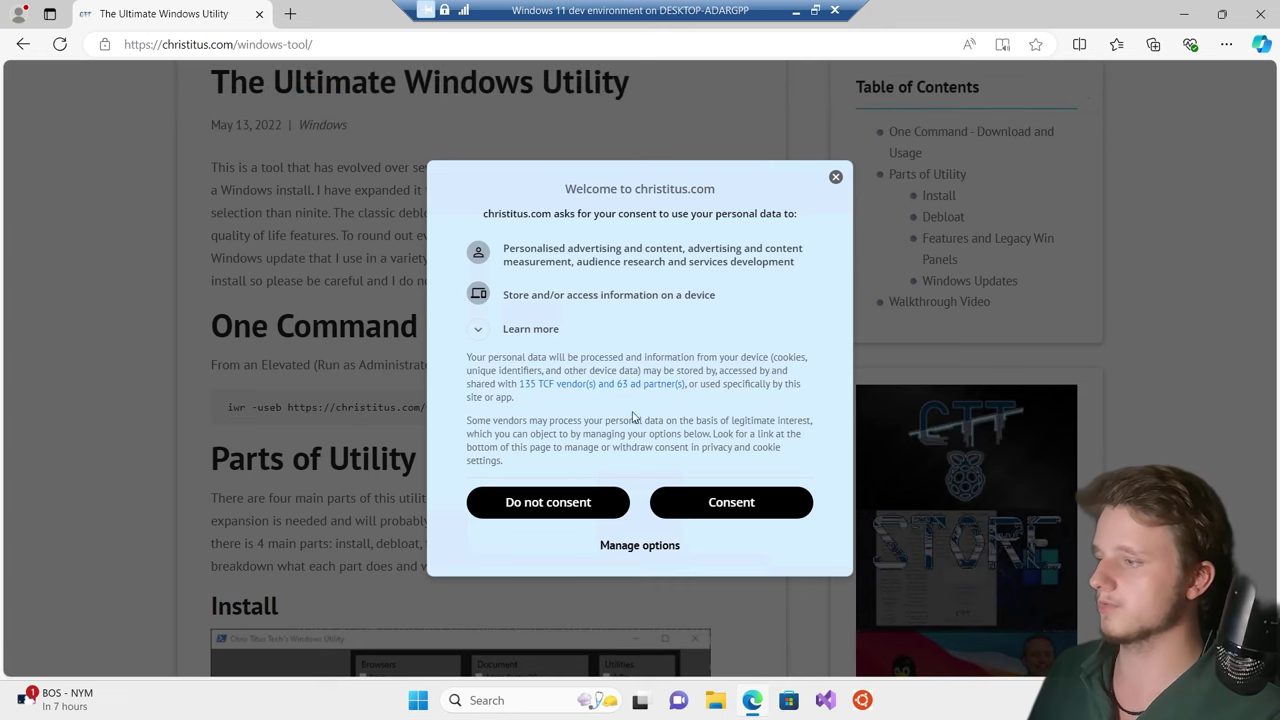
click(703, 507)
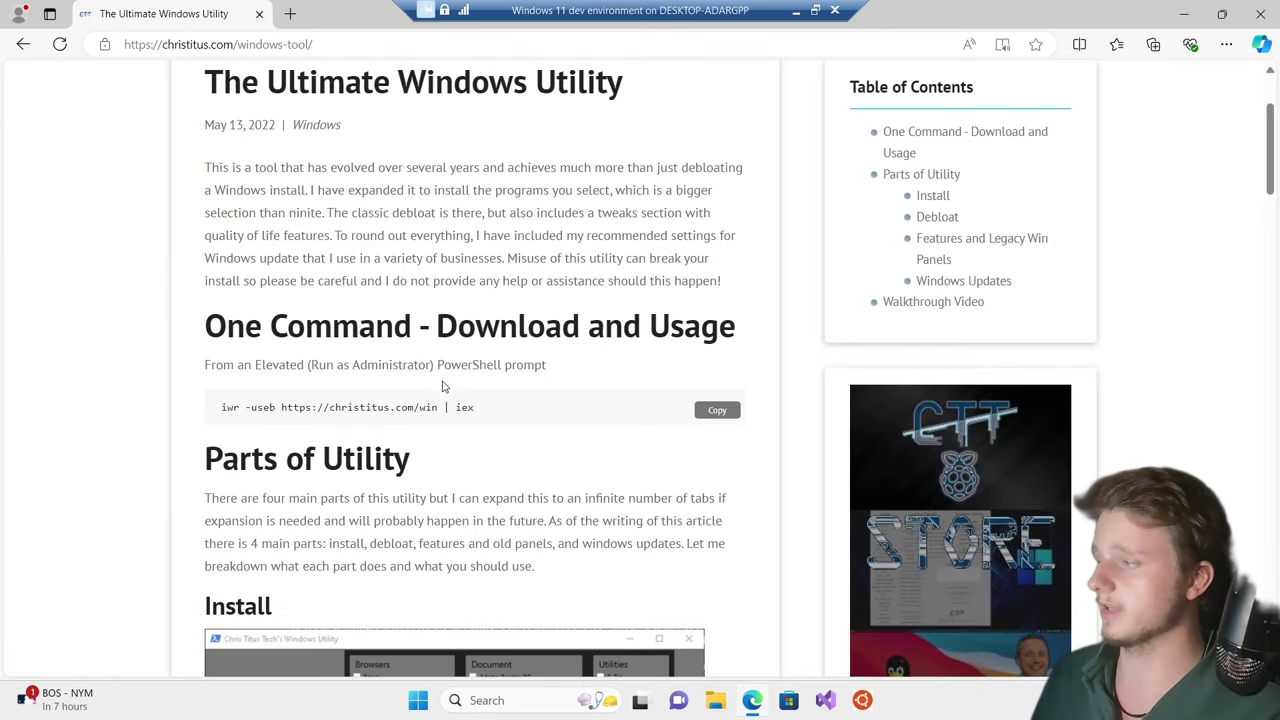
Dismiss the banner advertisement covering the lower part of the article and clear the highlight on the download command
scroll(445, 385, down, 1)
drag(223, 325, 486, 329)
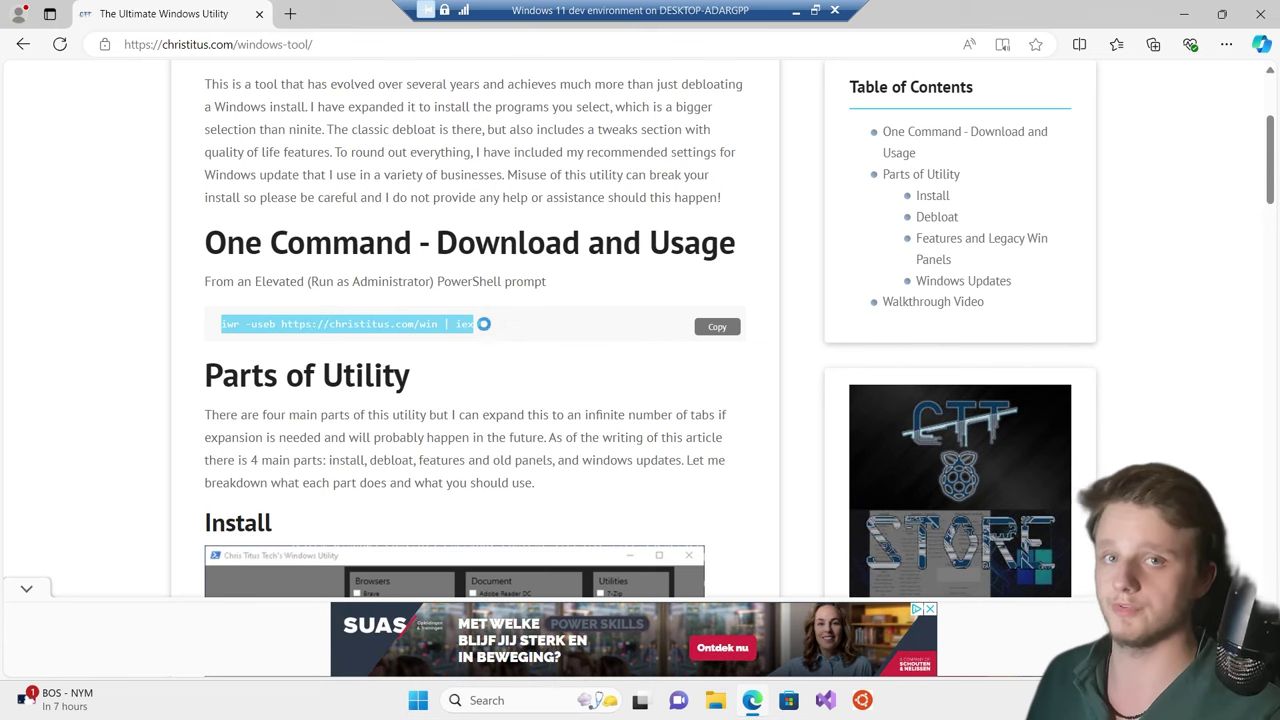
click(929, 609)
click(485, 378)
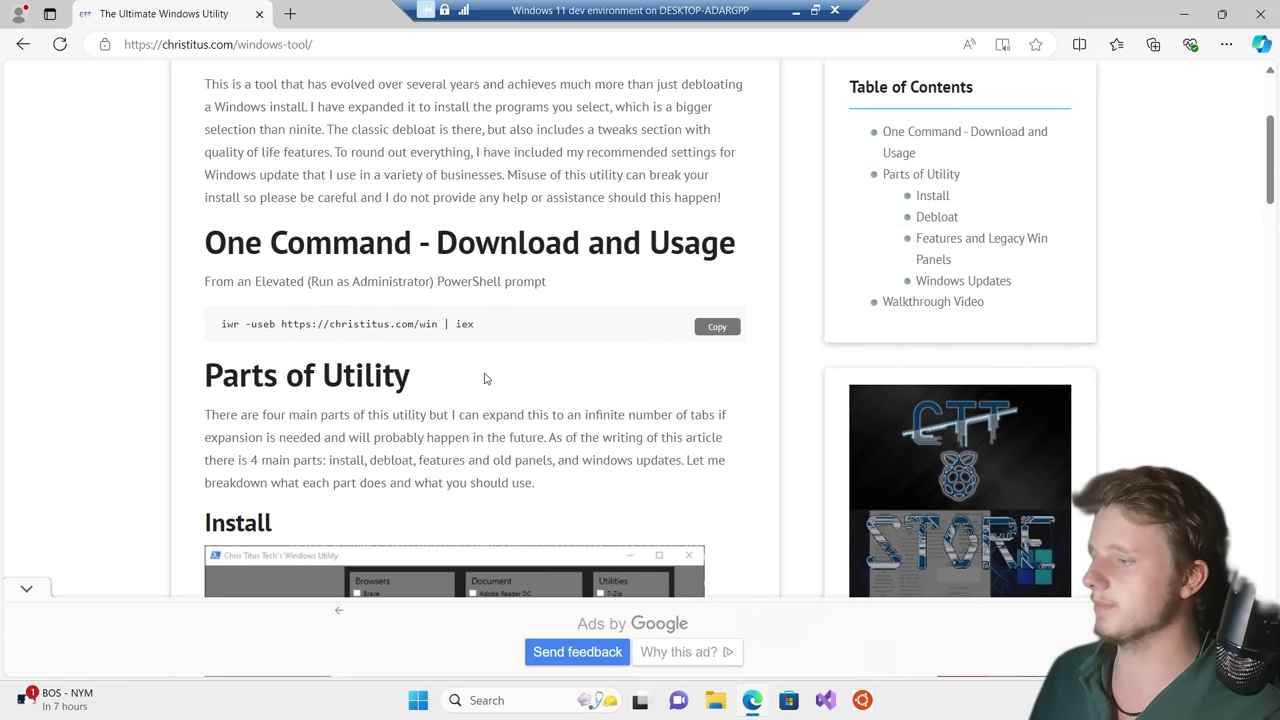
scroll(485, 378, down, 1)
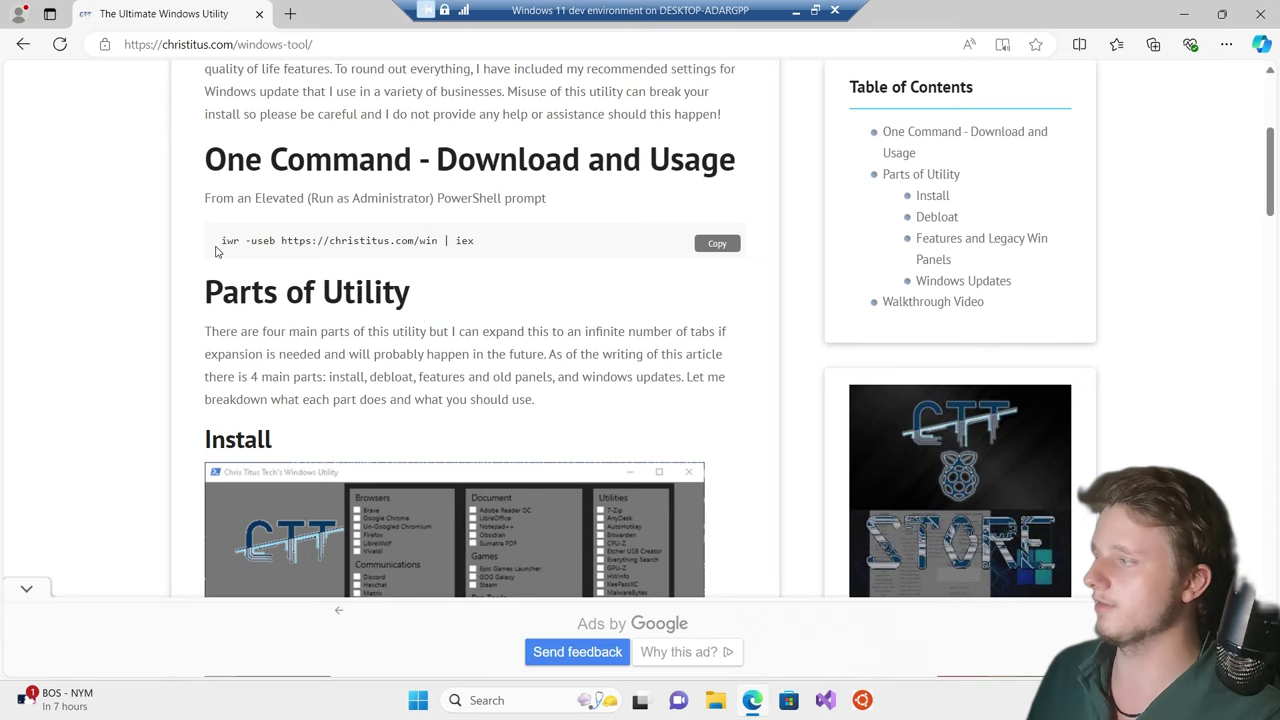
drag(221, 241, 479, 243)
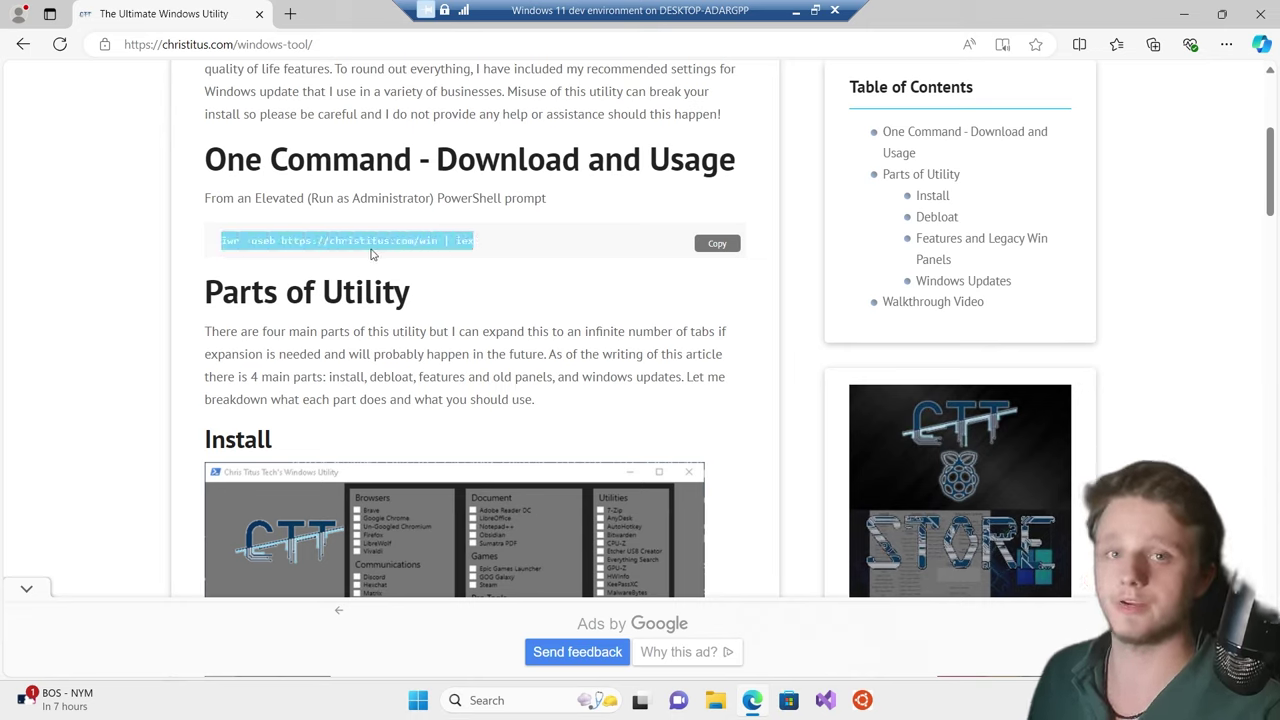
click(459, 264)
drag(487, 248, 200, 247)
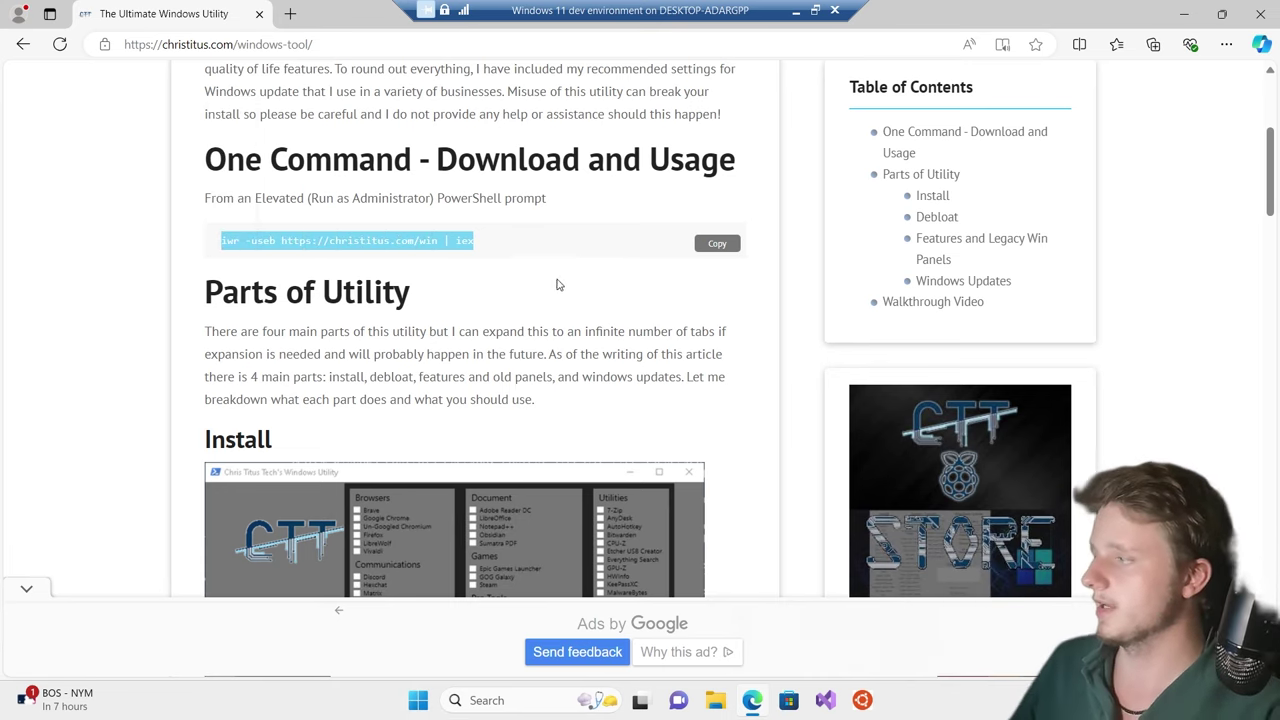
right_click(333, 249)
click(379, 265)
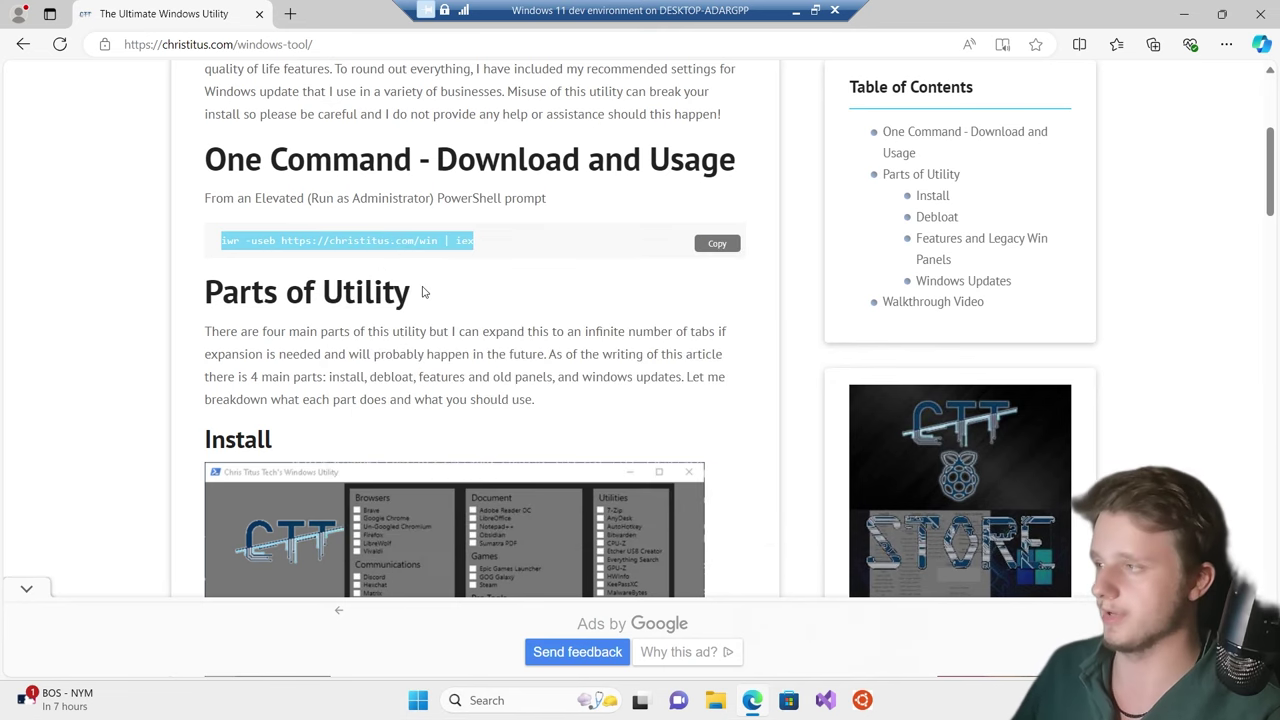
click(422, 290)
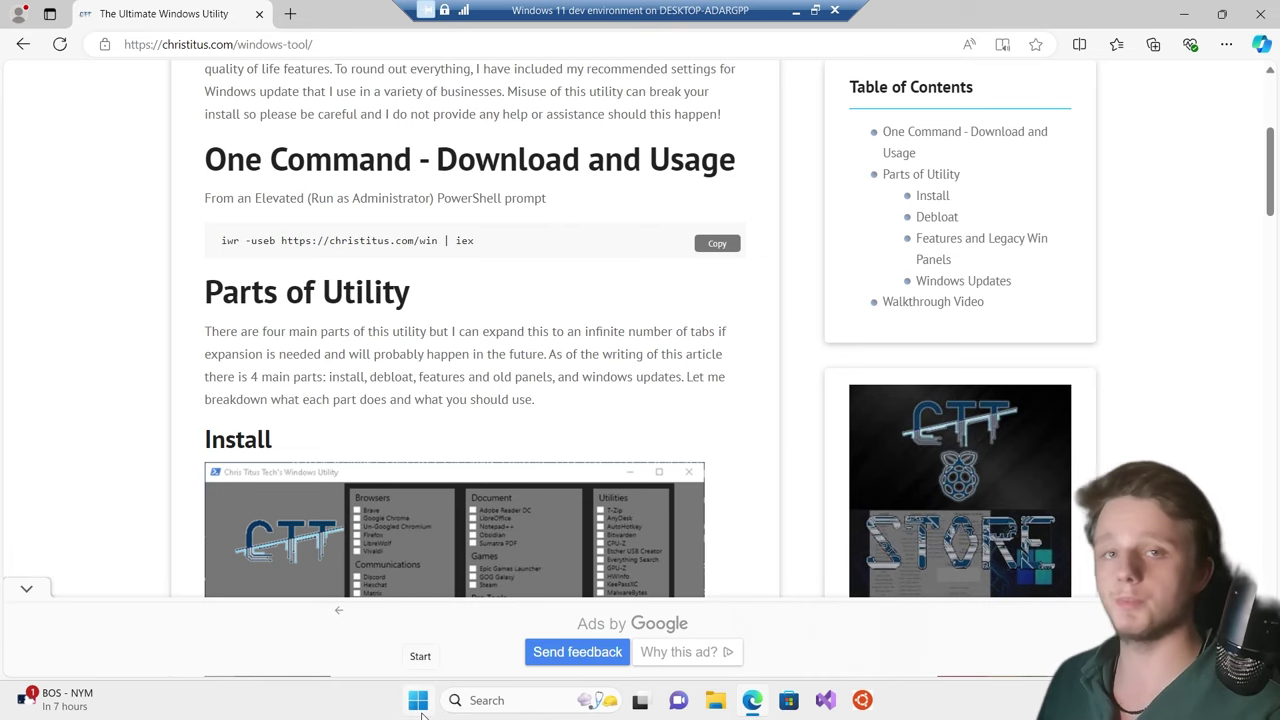
Search for powershell and run Windows PowerShell as administrator, allowing it to make changes to the device
click(421, 710)
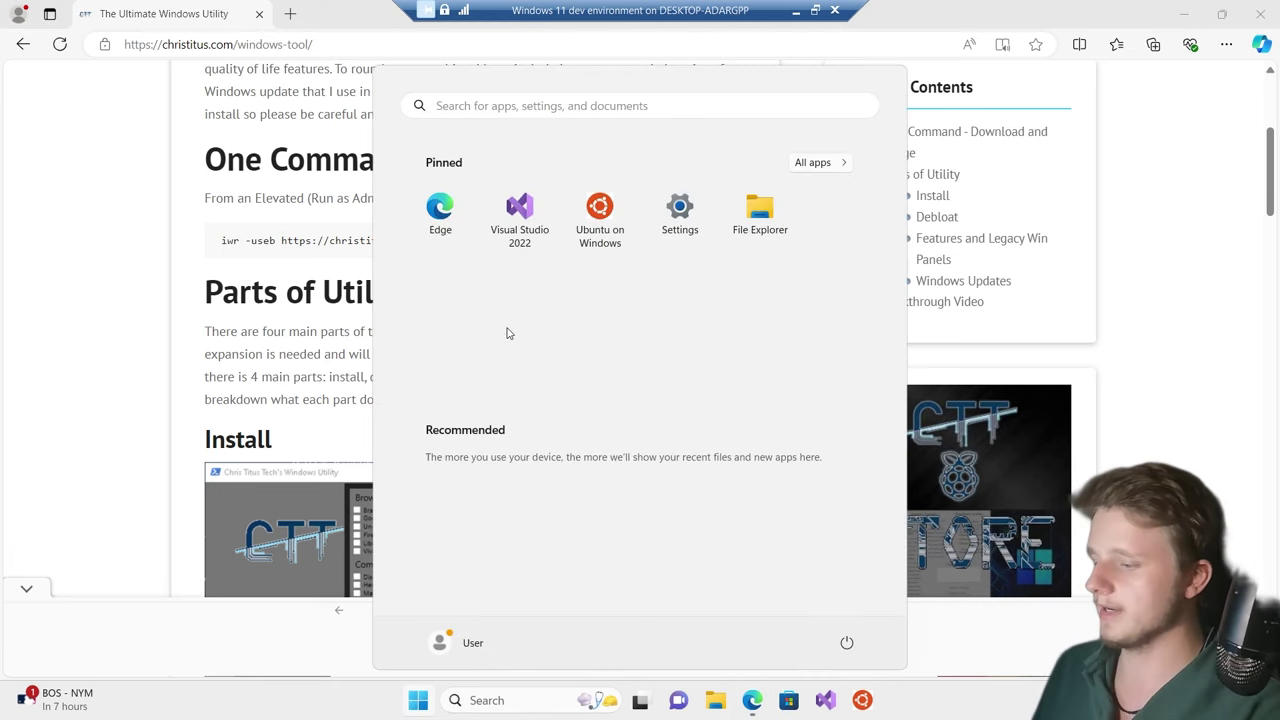
text(powershell)
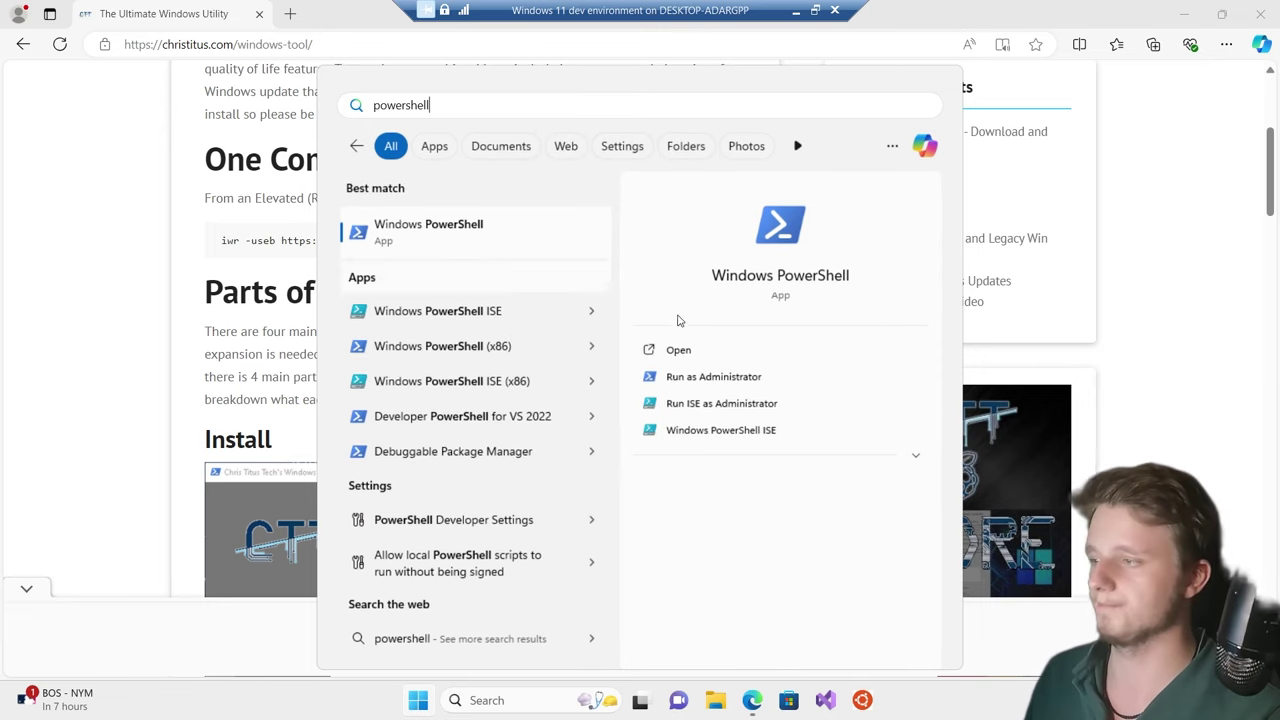
click(707, 379)
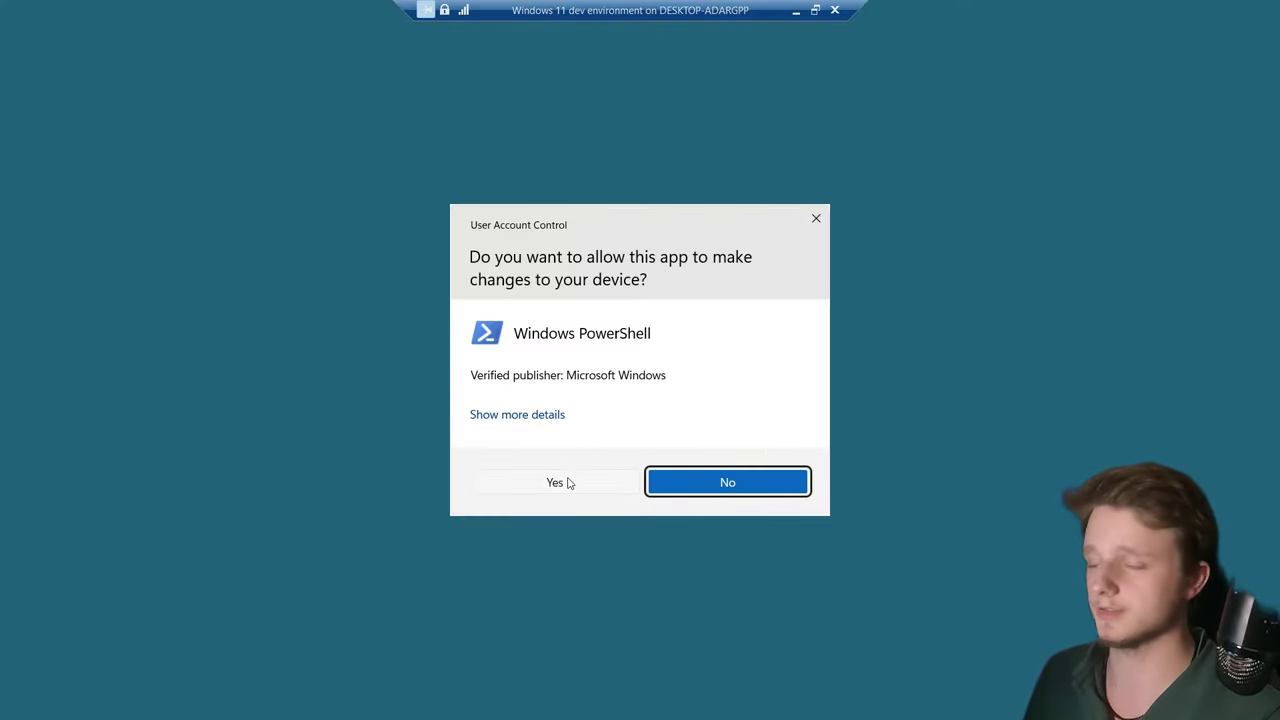
click(556, 482)
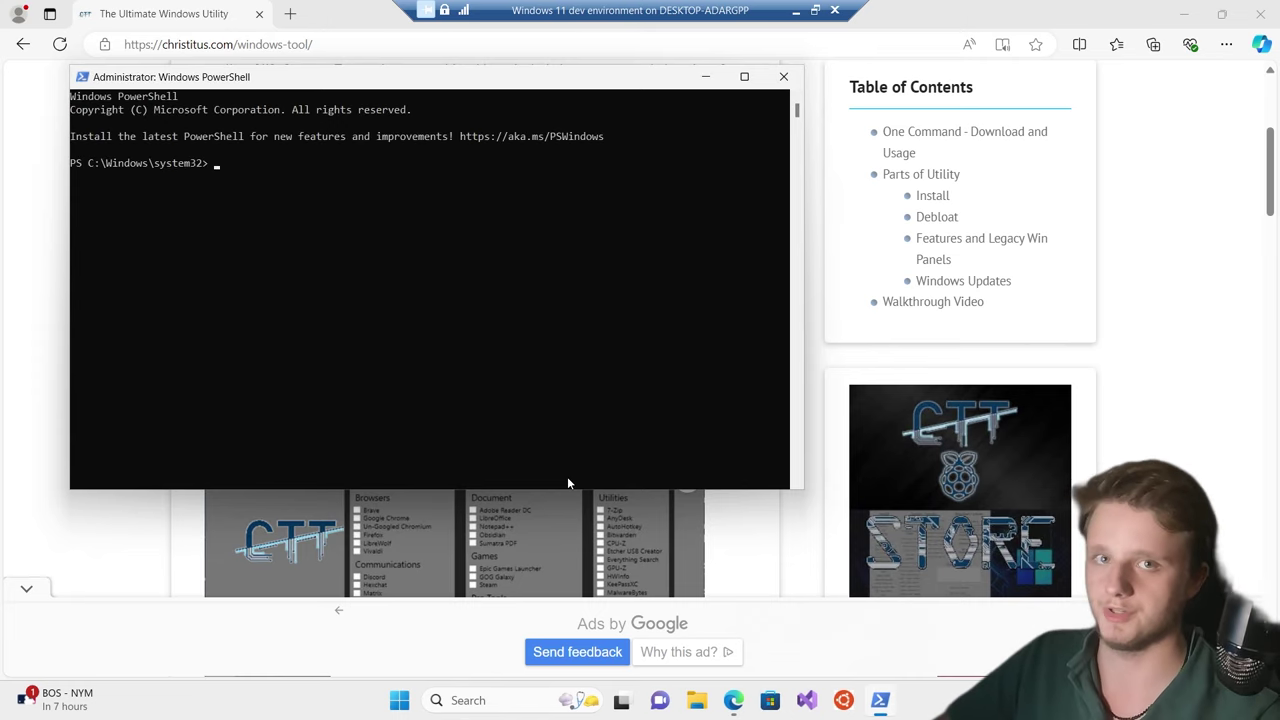
Minimize the browser and move the PowerShell window toward the middle of the desktop
drag(500, 80, 655, 150)
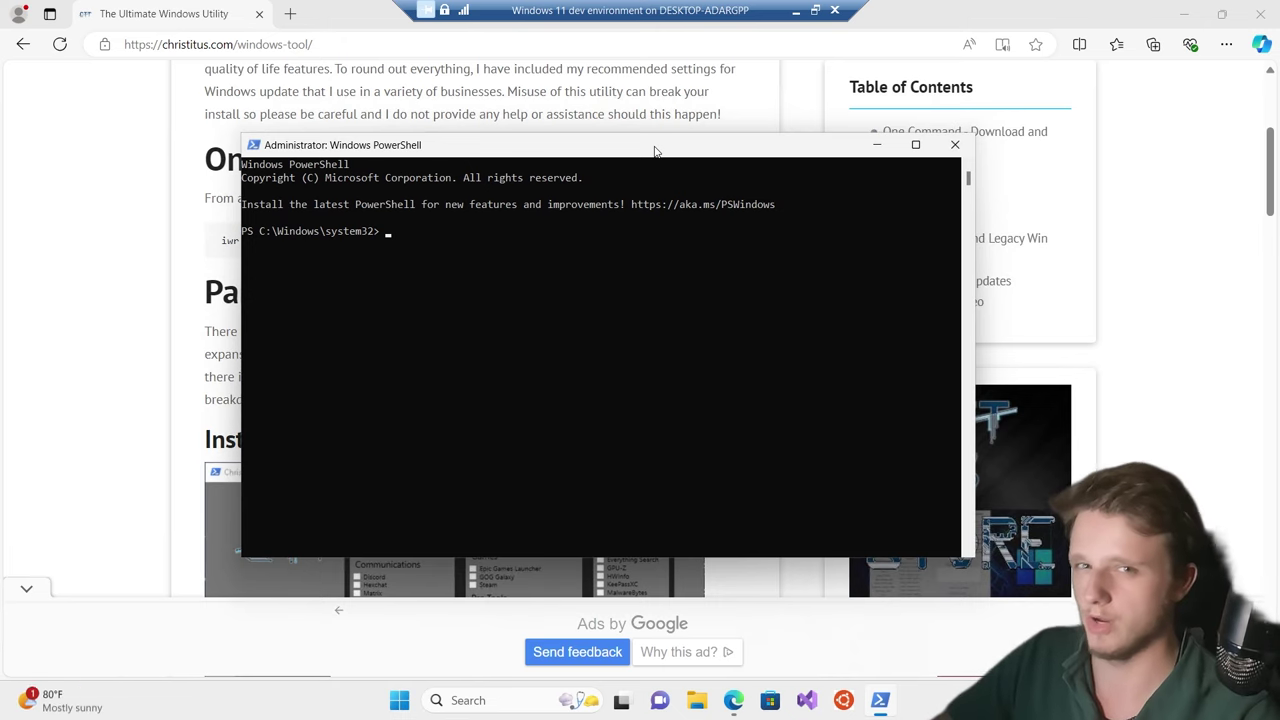
click(1183, 14)
drag(798, 156, 847, 155)
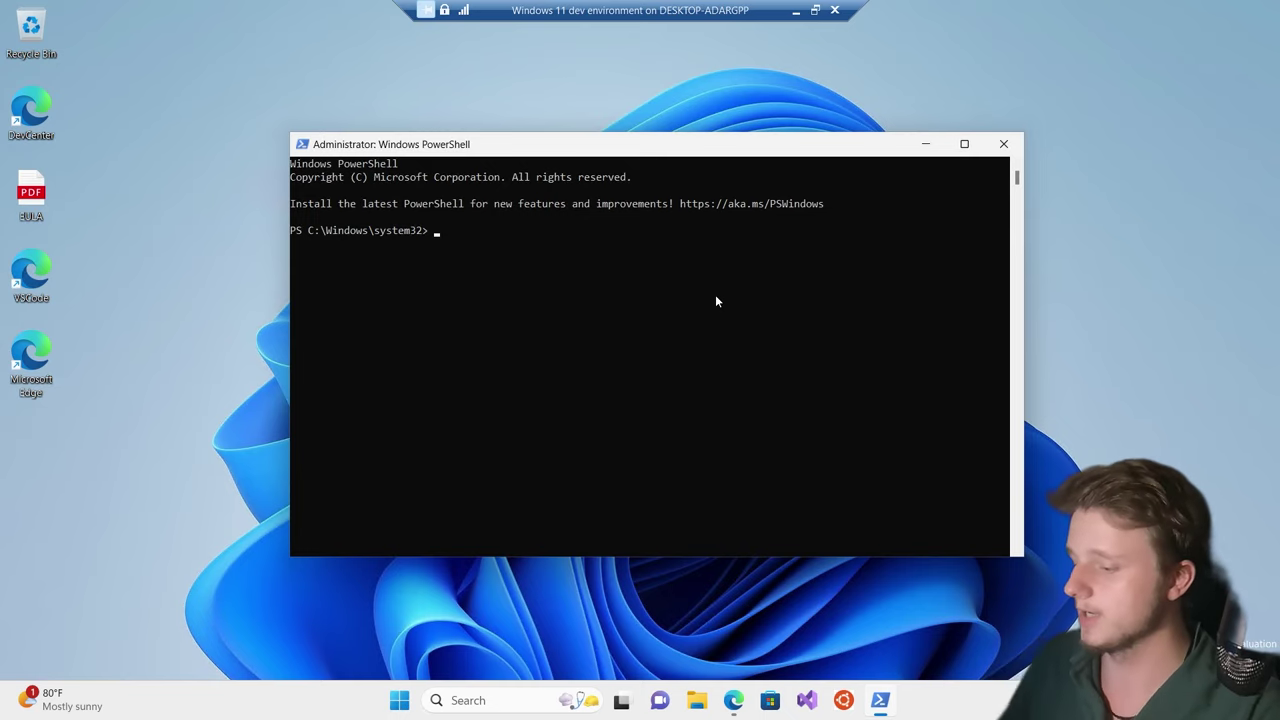
key(super)
text(command)
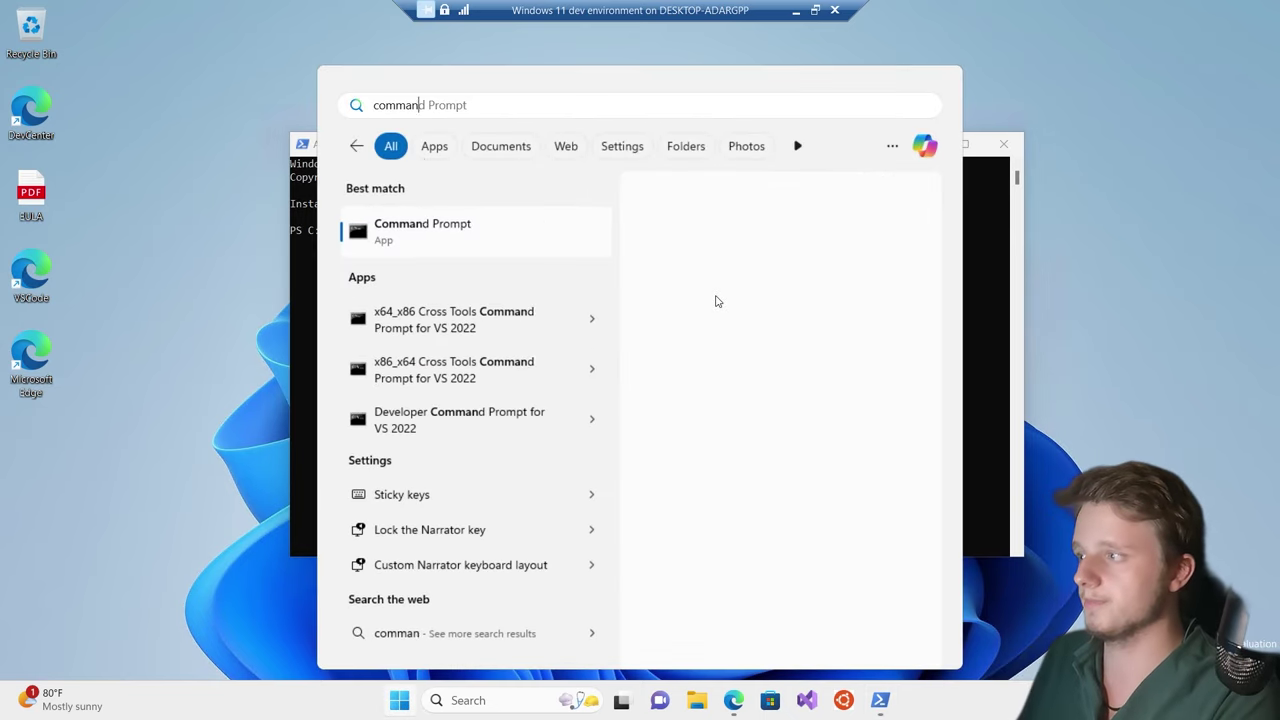
key(BackSpace)
key(BackSpace)
key(BackSpace)
key(BackSpace)
key(BackSpace)
key(BackSpace)
key(BackSpace)
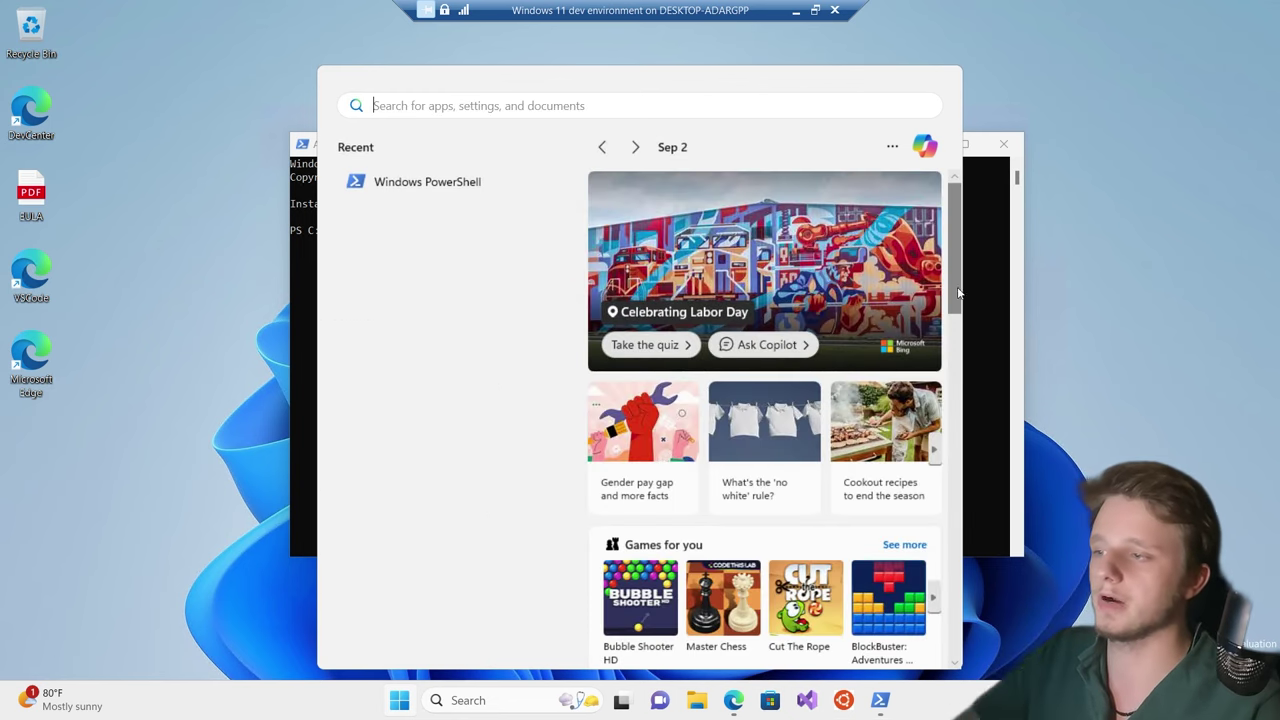
key(Escape)
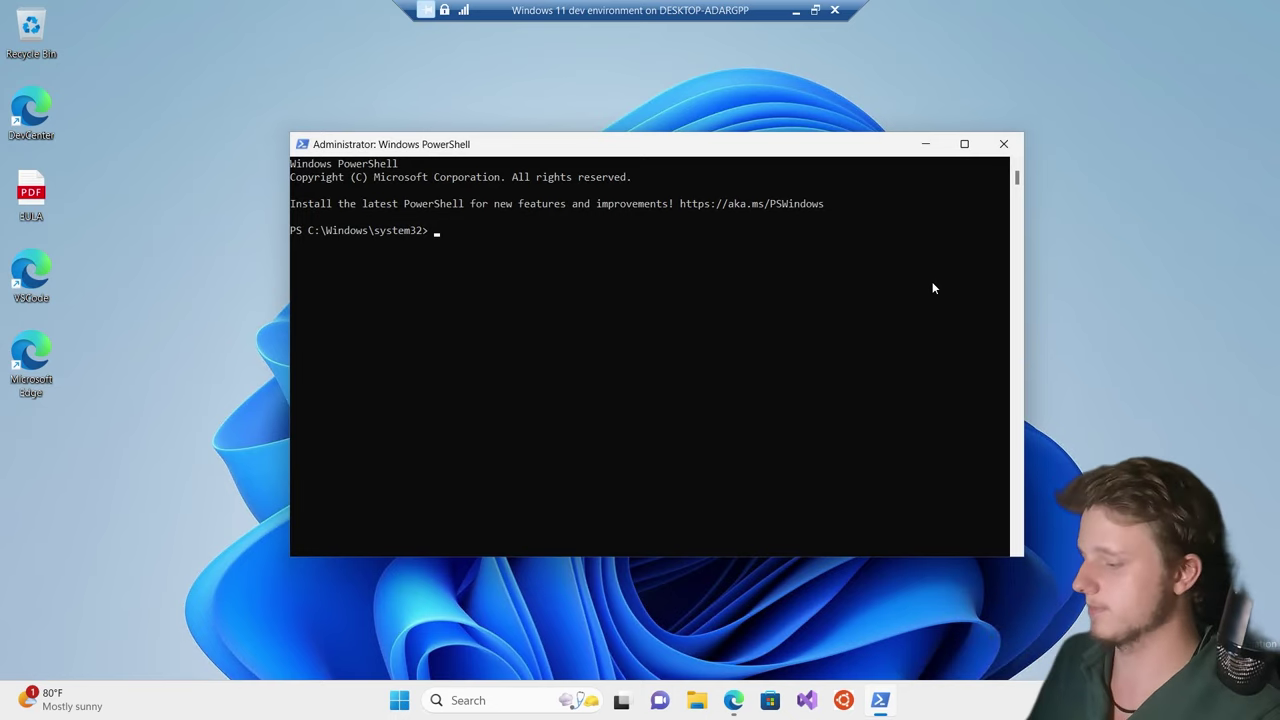
key(ctrl+v)
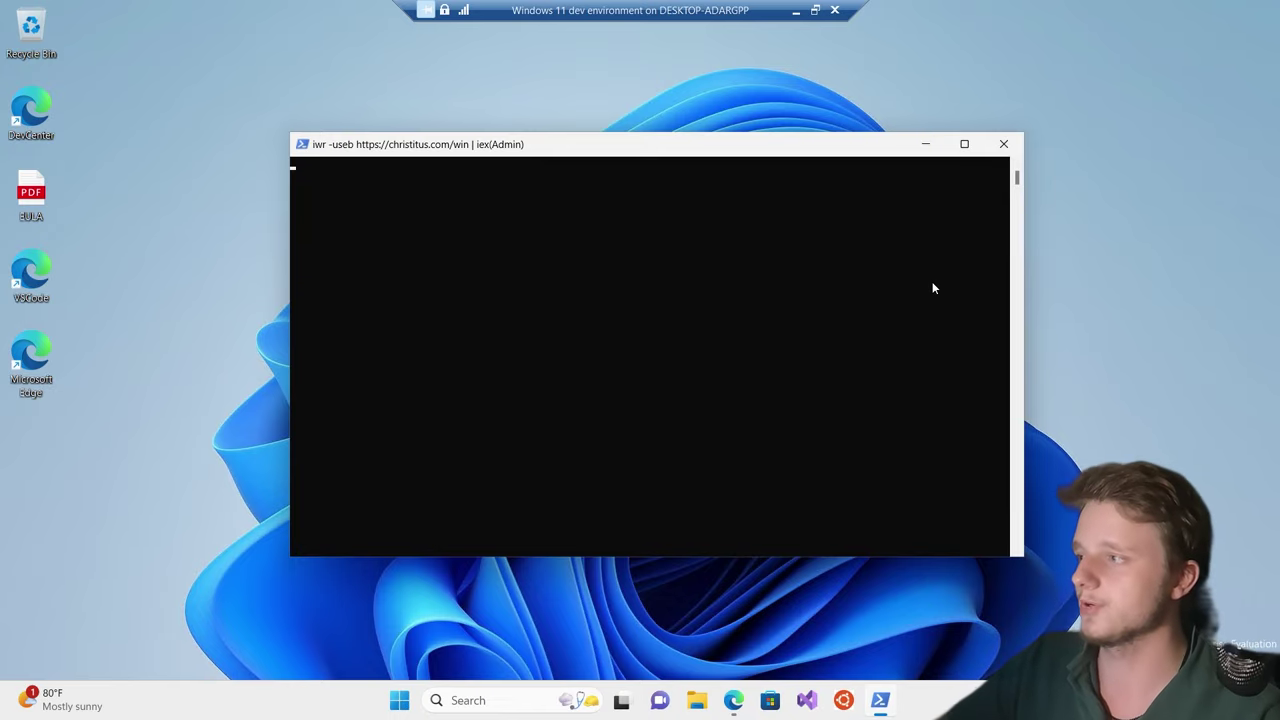
mouse_move(760, 149)
mouse_down()
mouse_move(737, 143)
mouse_move(778, 155)
mouse_up()
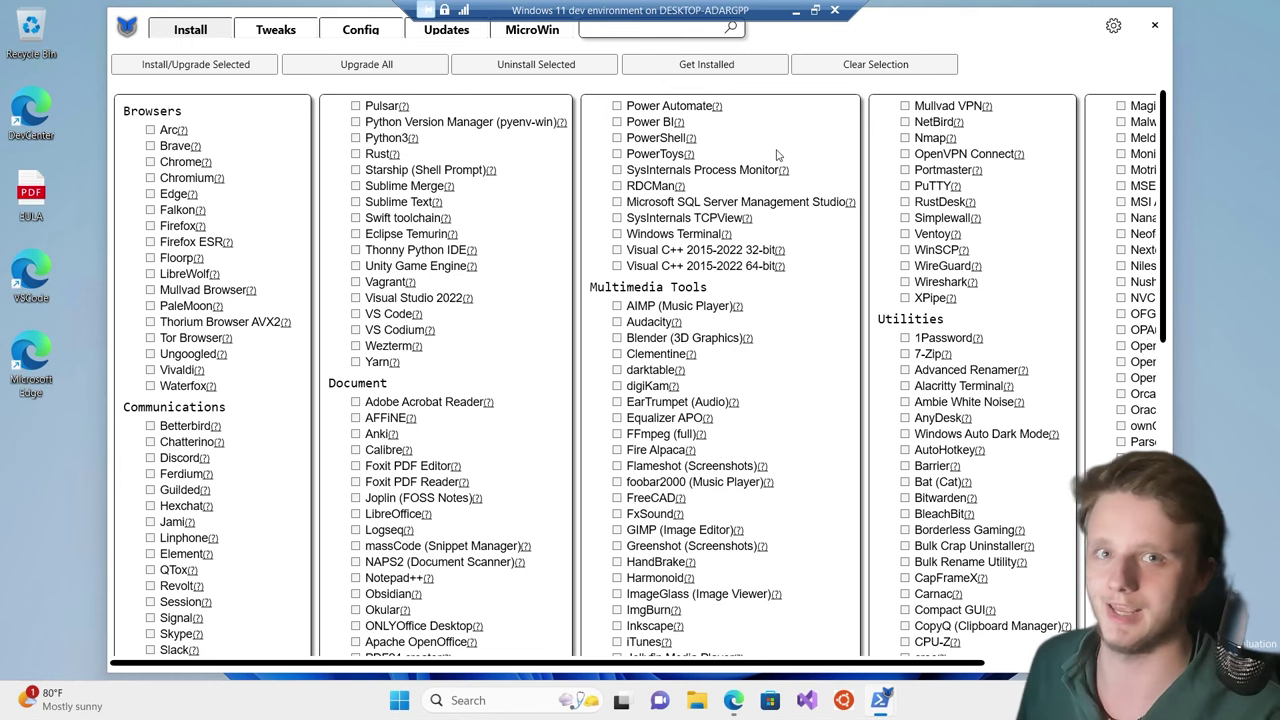
drag(860, 35, 904, 65)
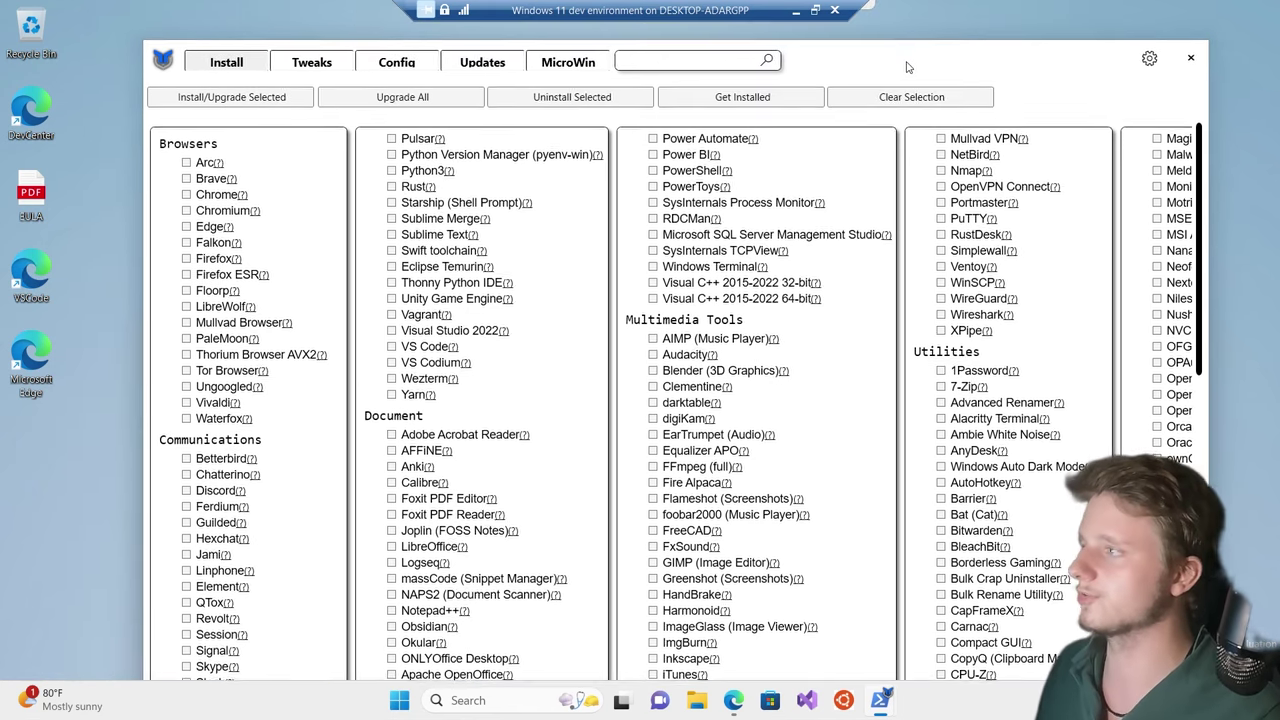
Look through the utility's Tweaks, Config, Updates and MicroWin sections and return to the Install section
click(337, 68)
click(427, 67)
click(505, 61)
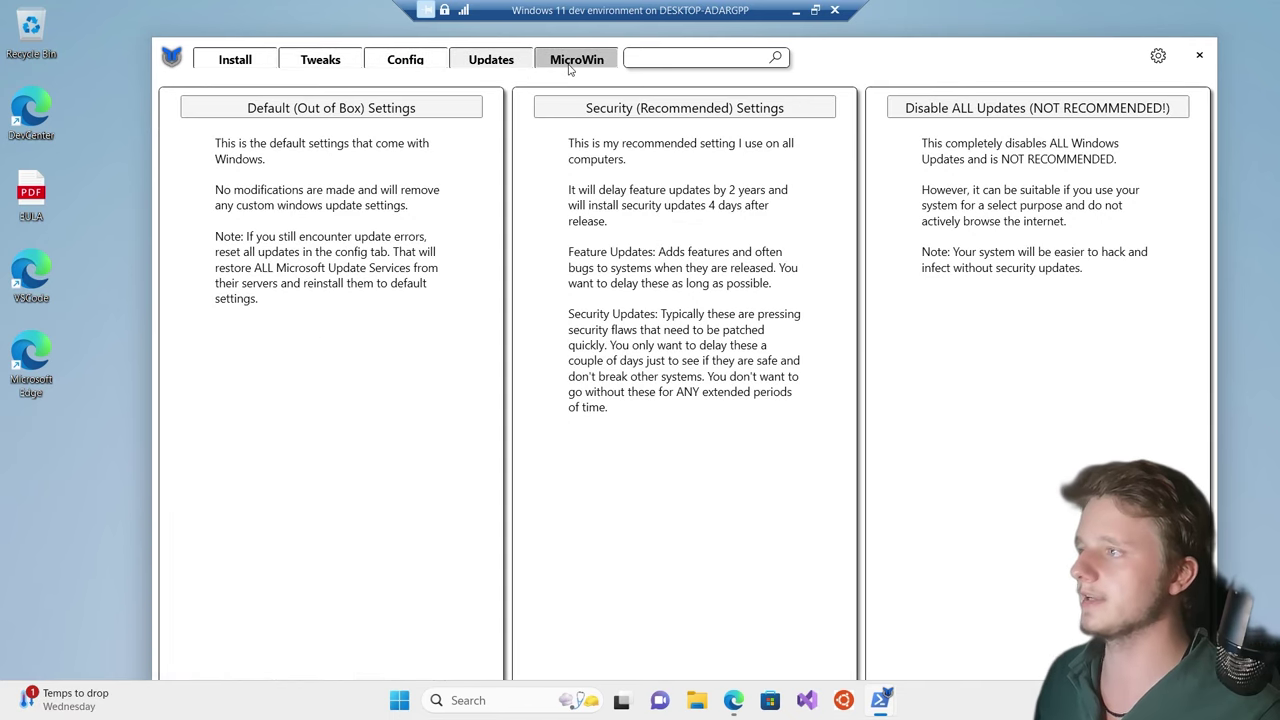
click(570, 64)
click(238, 61)
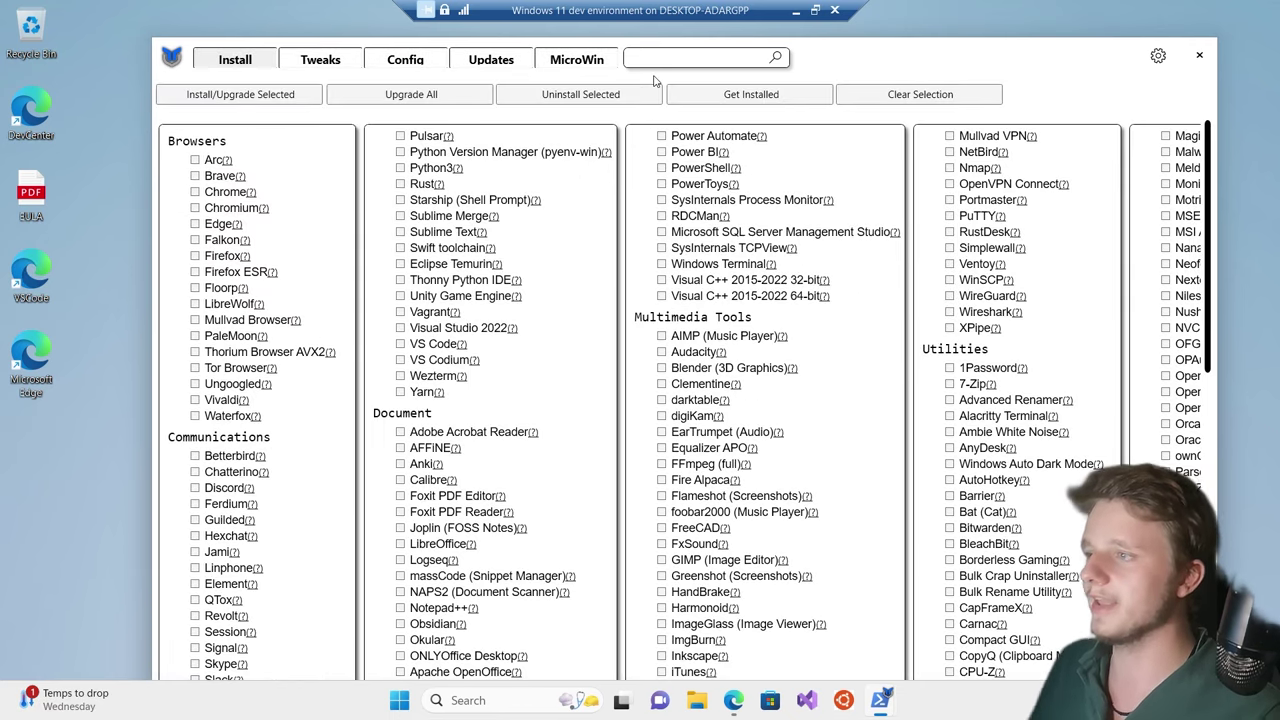
Browse the installable programs in the maximized utility window and again at its normal size
double_click(971, 57)
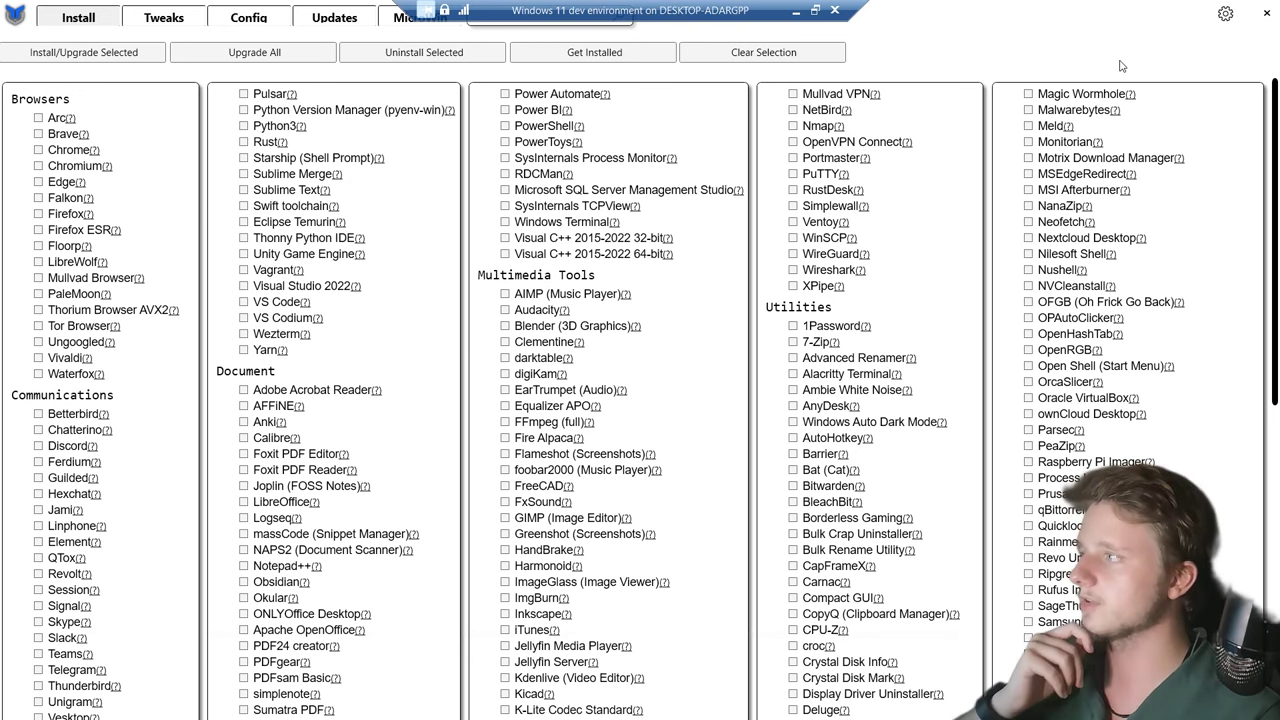
double_click(1138, 17)
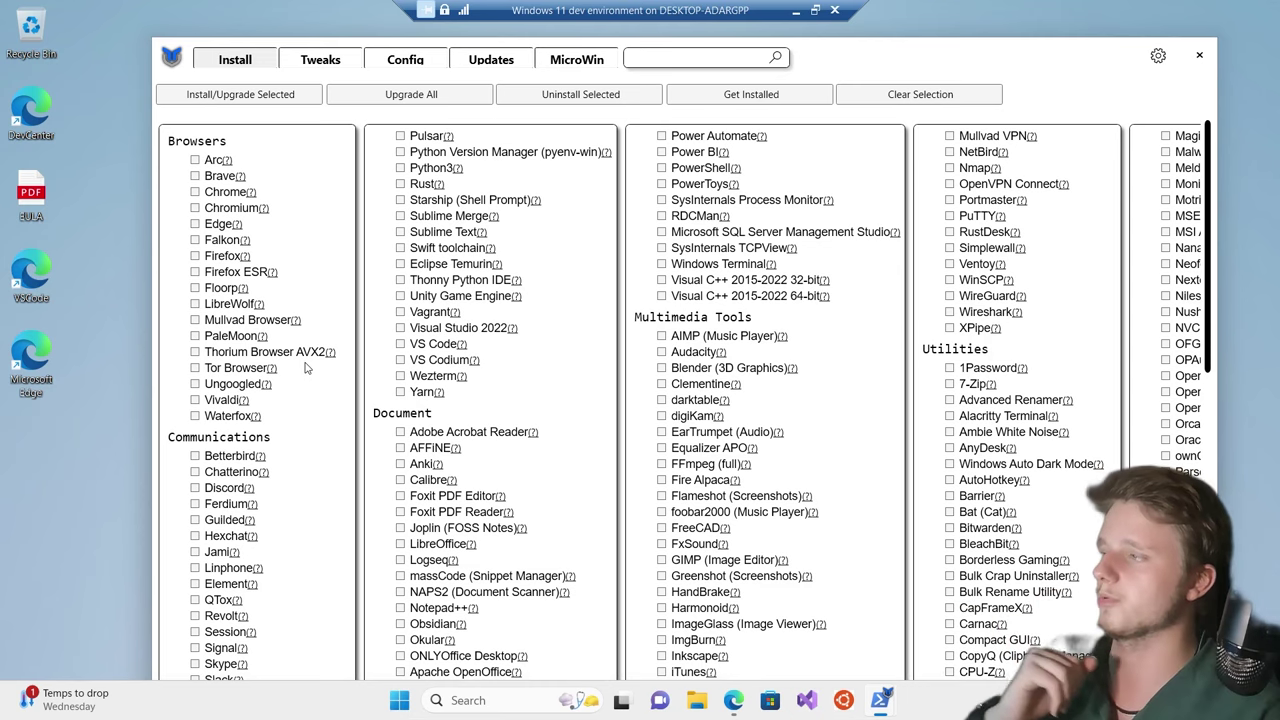
scroll(290, 256, down, 6)
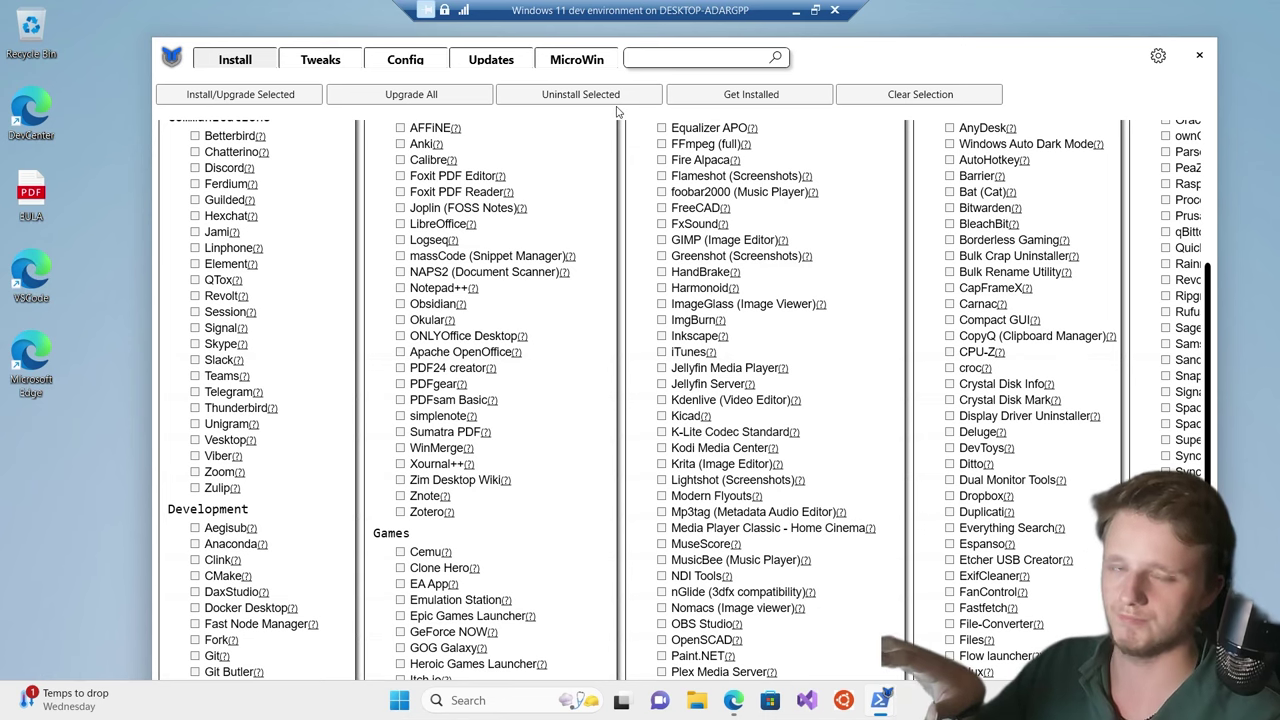
Try the Minimal recommended selection of tweaks and replace it with the Standard selection
click(320, 62)
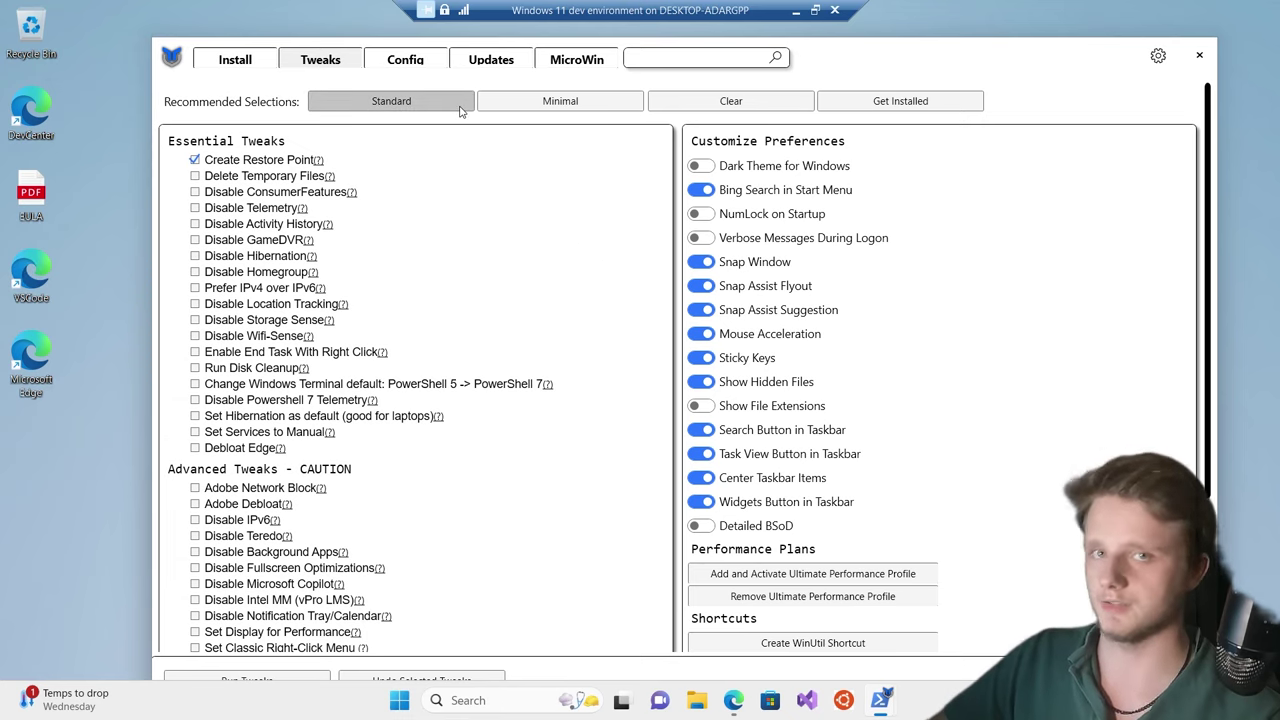
click(553, 101)
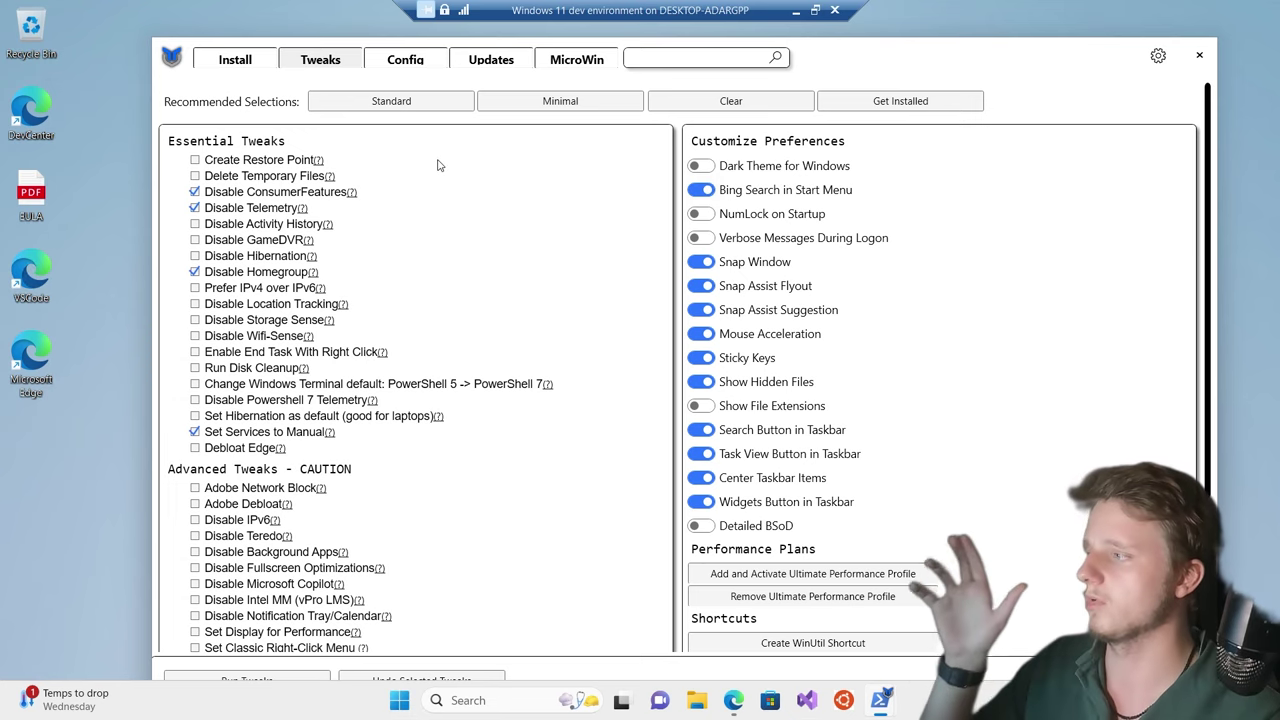
click(412, 104)
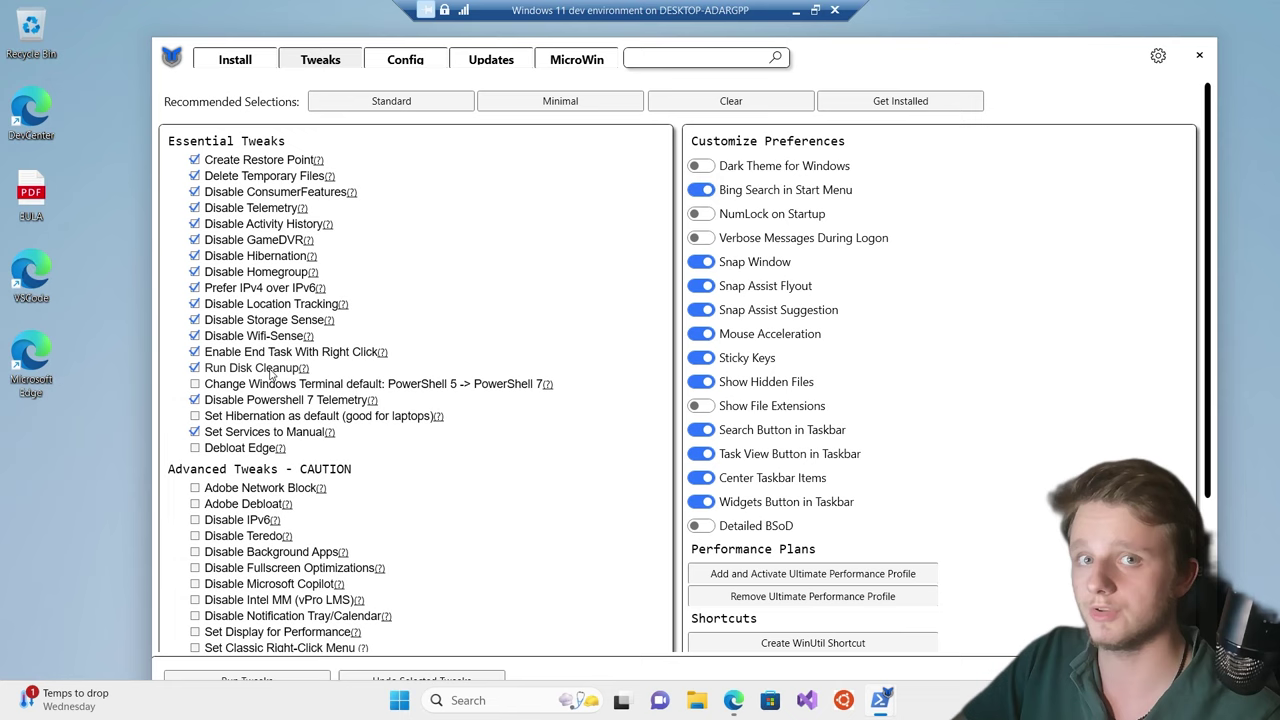
mouse_move(270, 375)
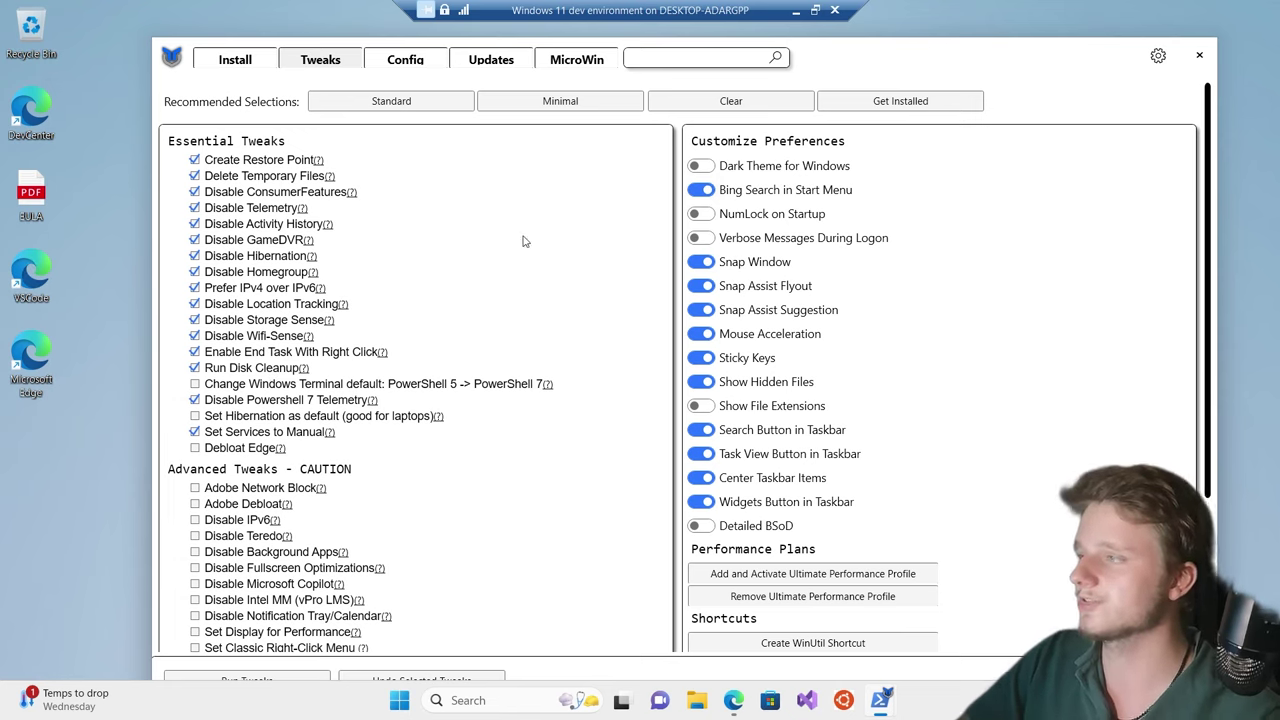
Turn off Bing Search in Start Menu, Sticky Keys and Show Hidden Files in the Customize Preferences
click(706, 190)
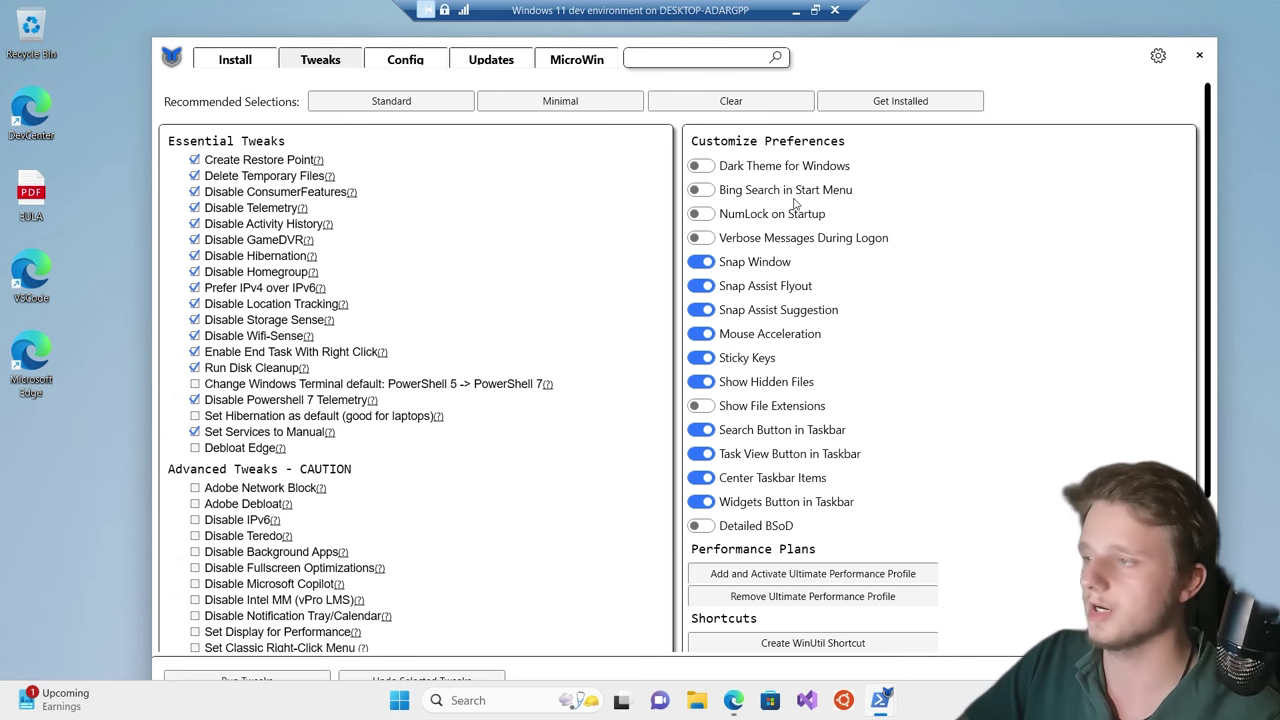
drag(866, 72, 815, 69)
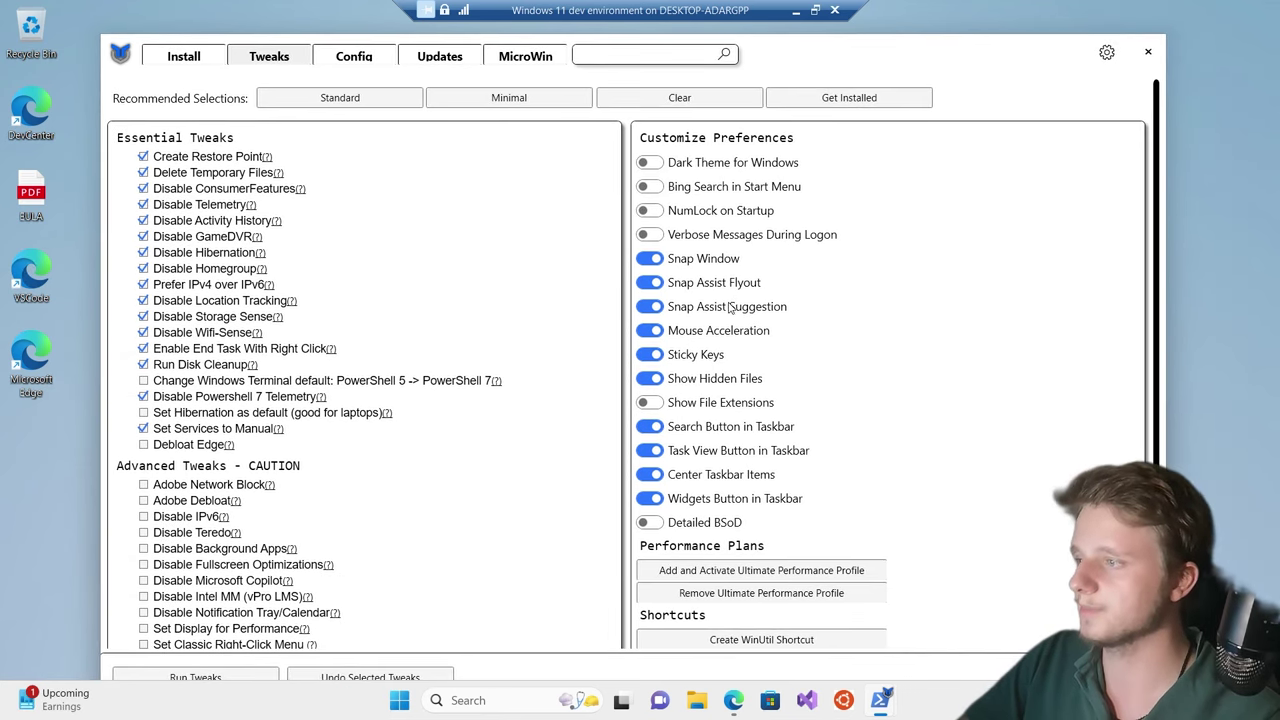
scroll(647, 350, down, 1)
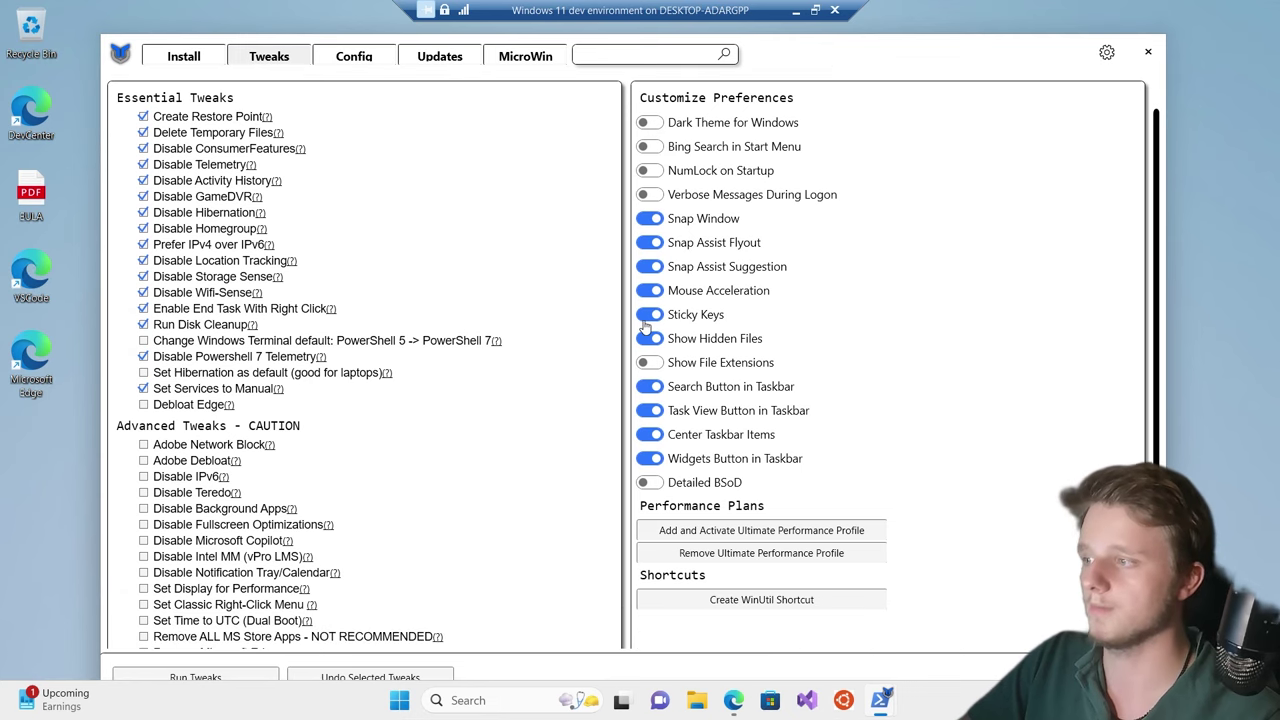
click(647, 317)
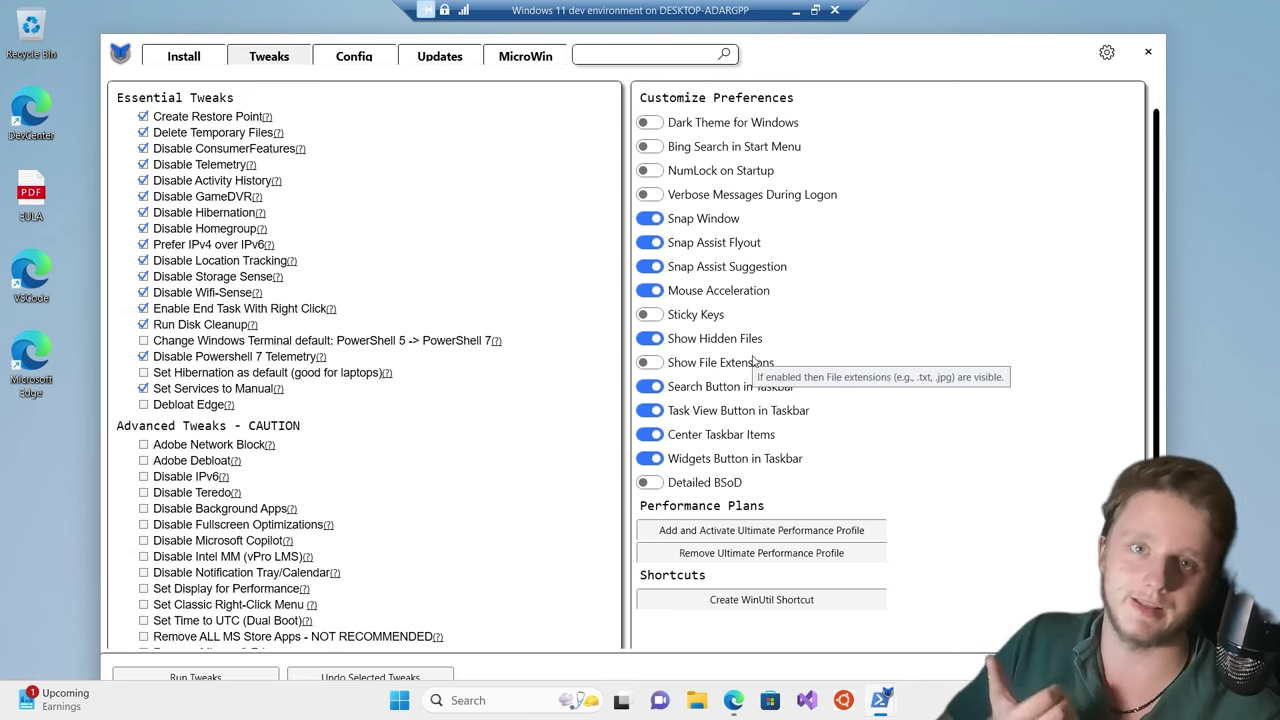
scroll(755, 362, down, 2)
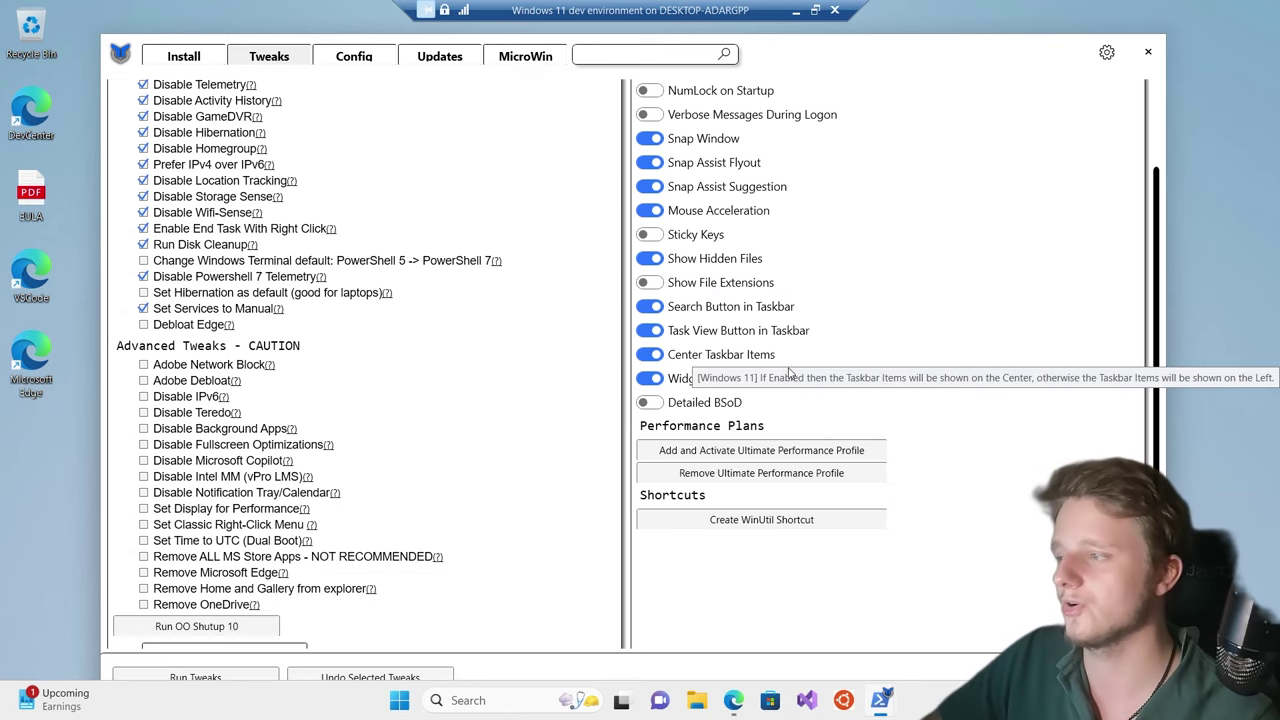
click(651, 259)
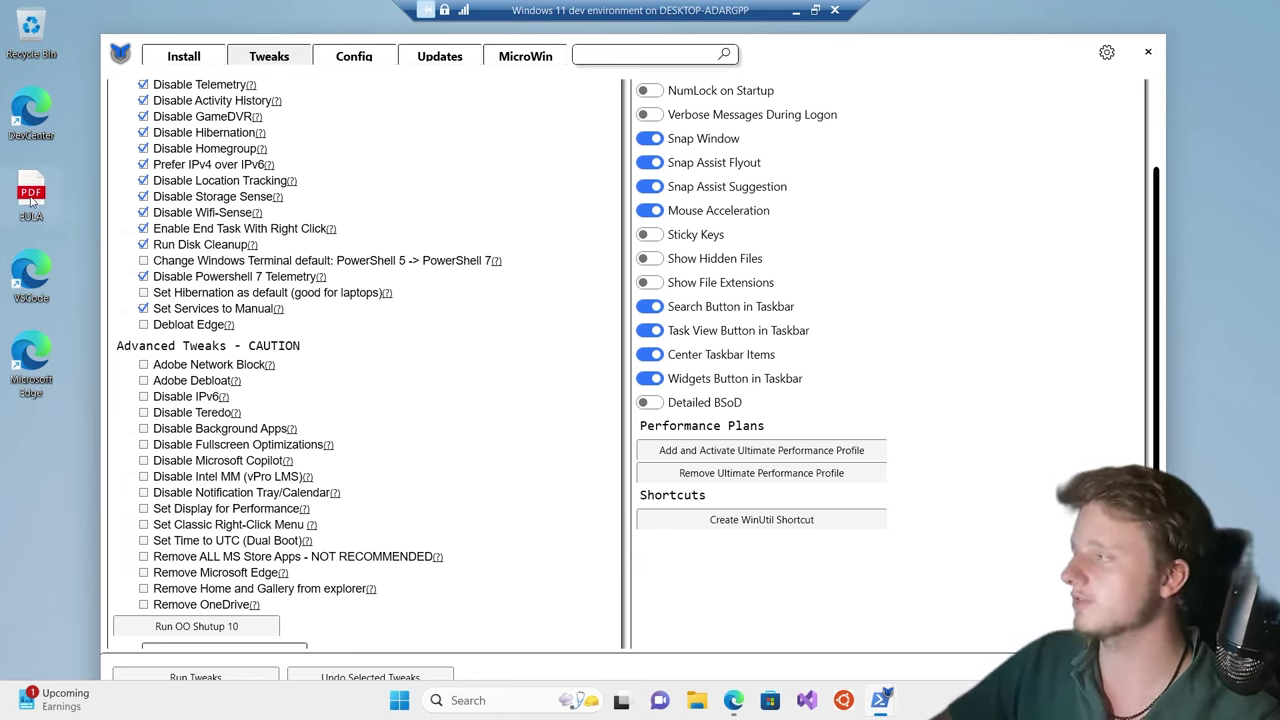
Try to add the .pdf extension to the name of the EULA file on the desktop
drag(43, 200, 31, 208)
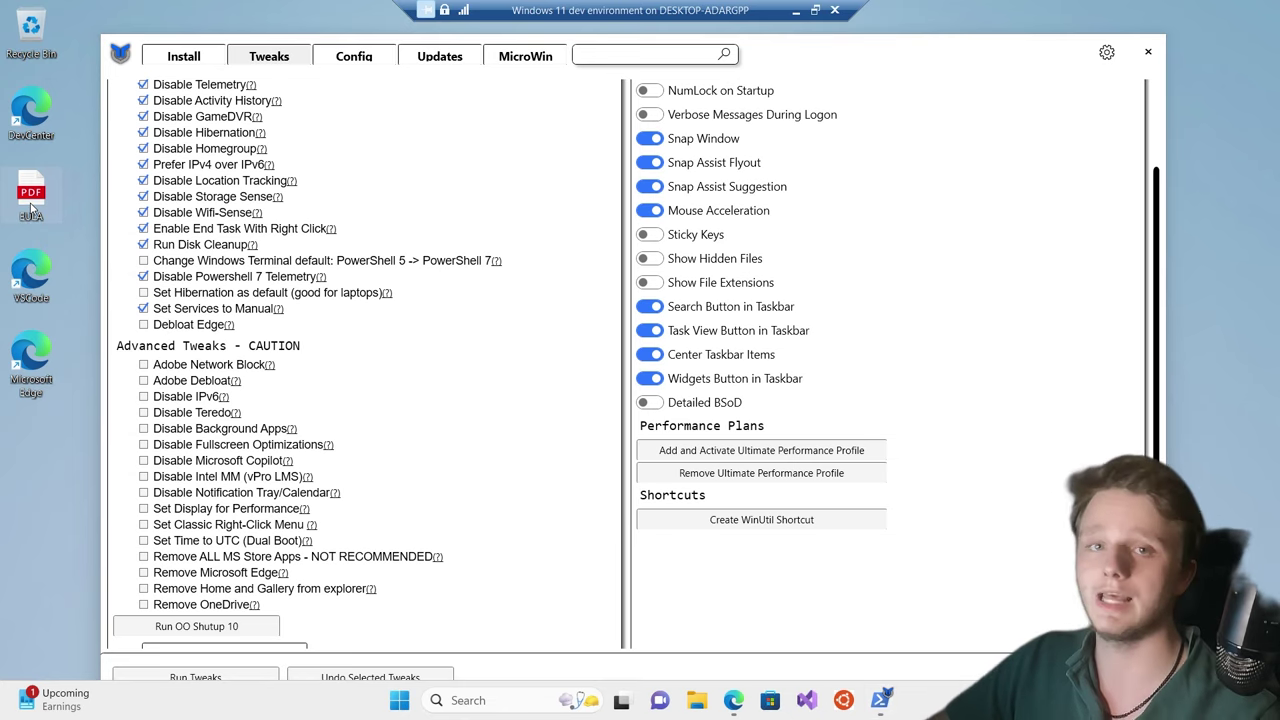
key(F2)
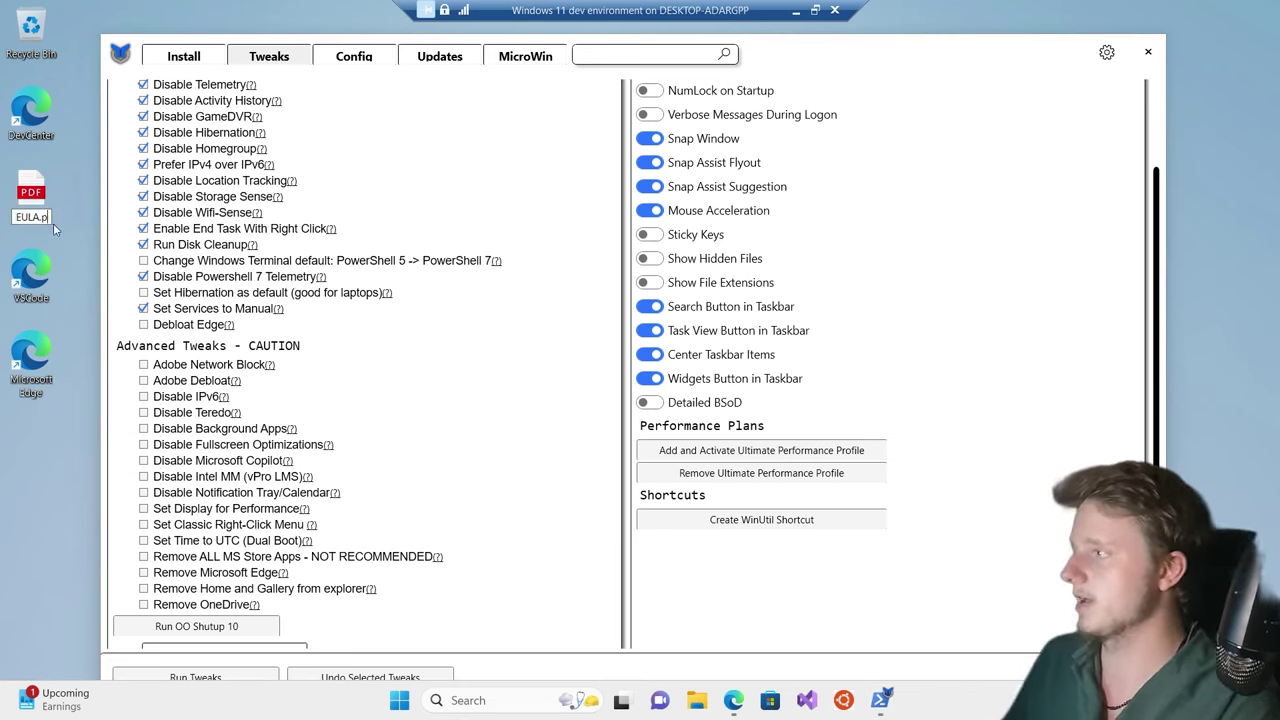
text(f)
key(Return)
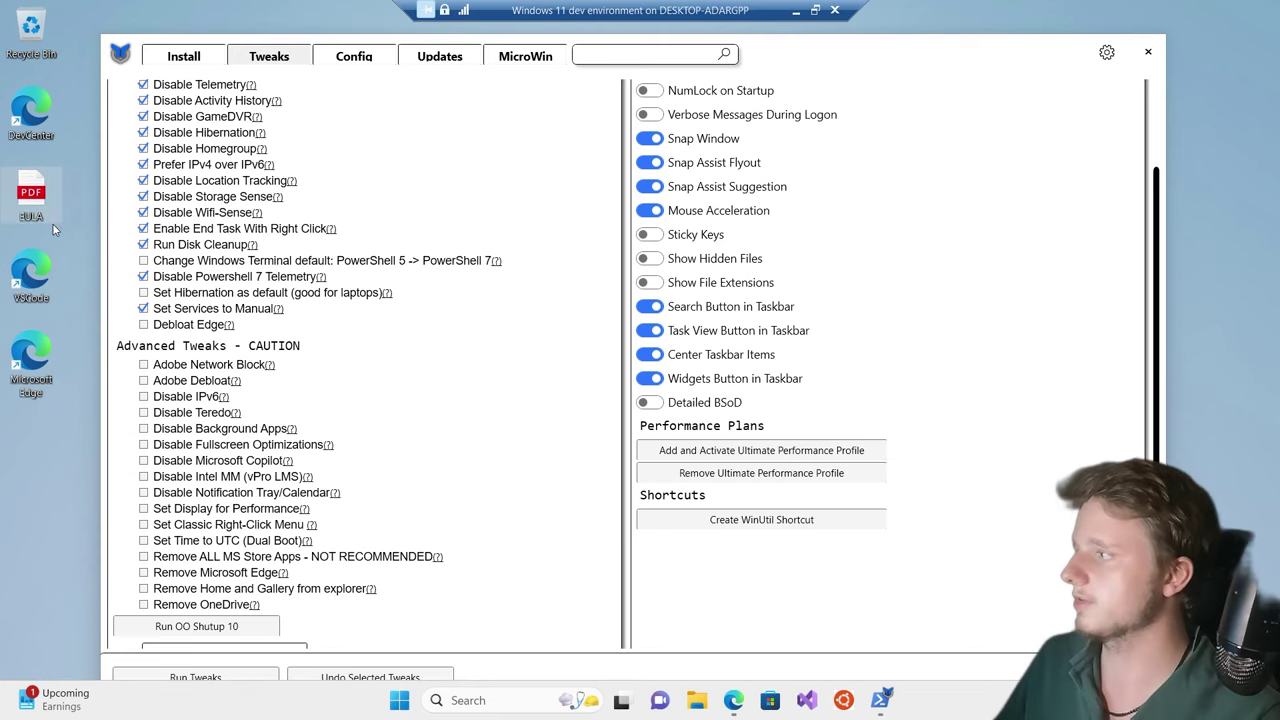
Turn the Show File Extensions preference on and back off
click(649, 283)
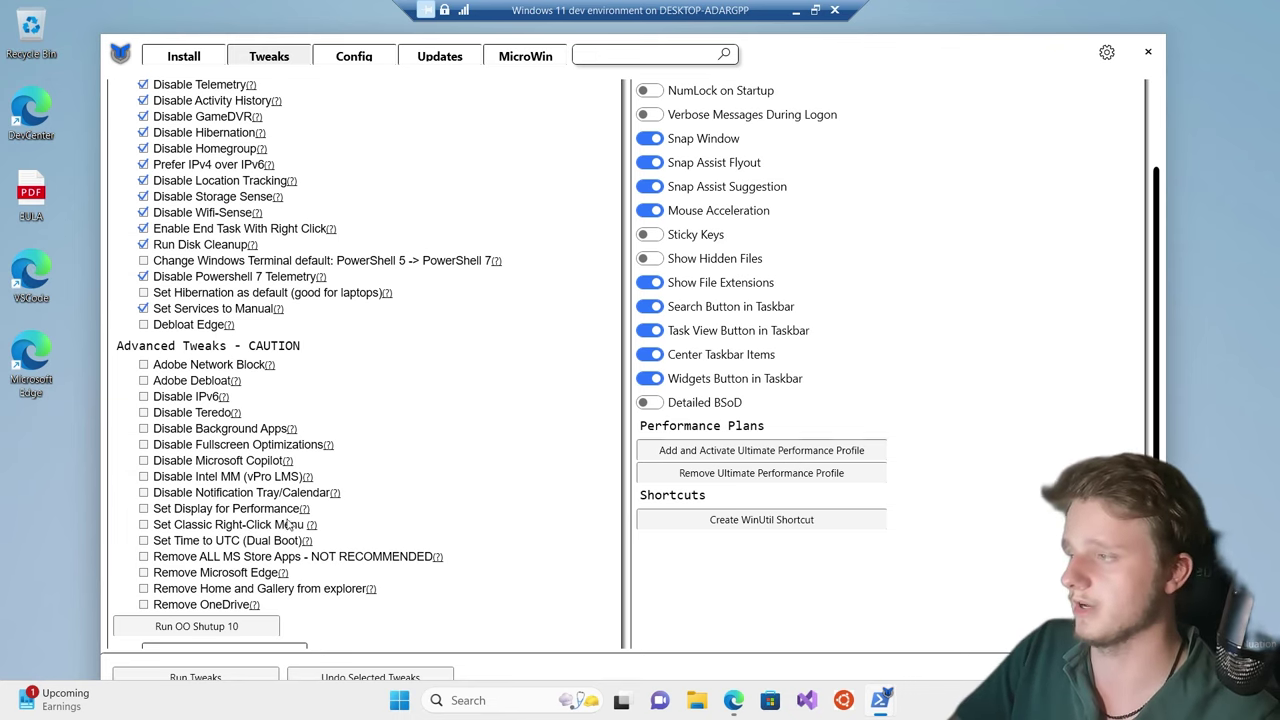
click(649, 283)
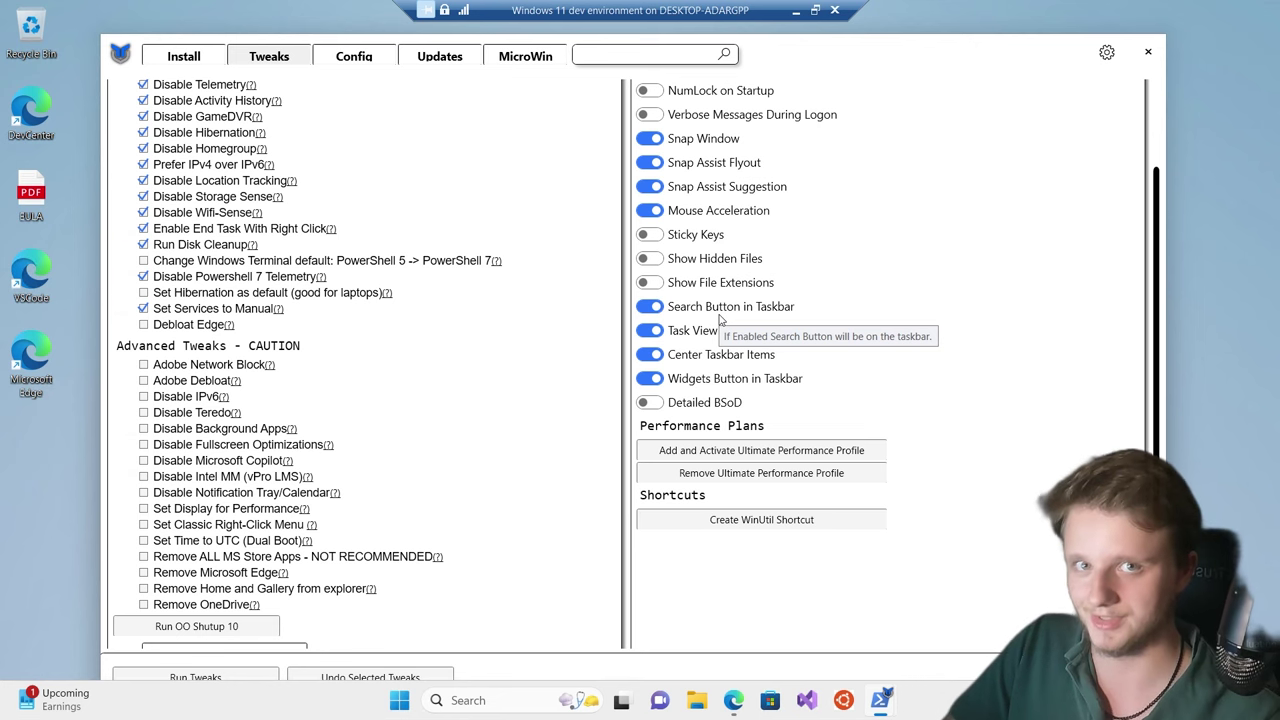
scroll(243, 345, up, 3)
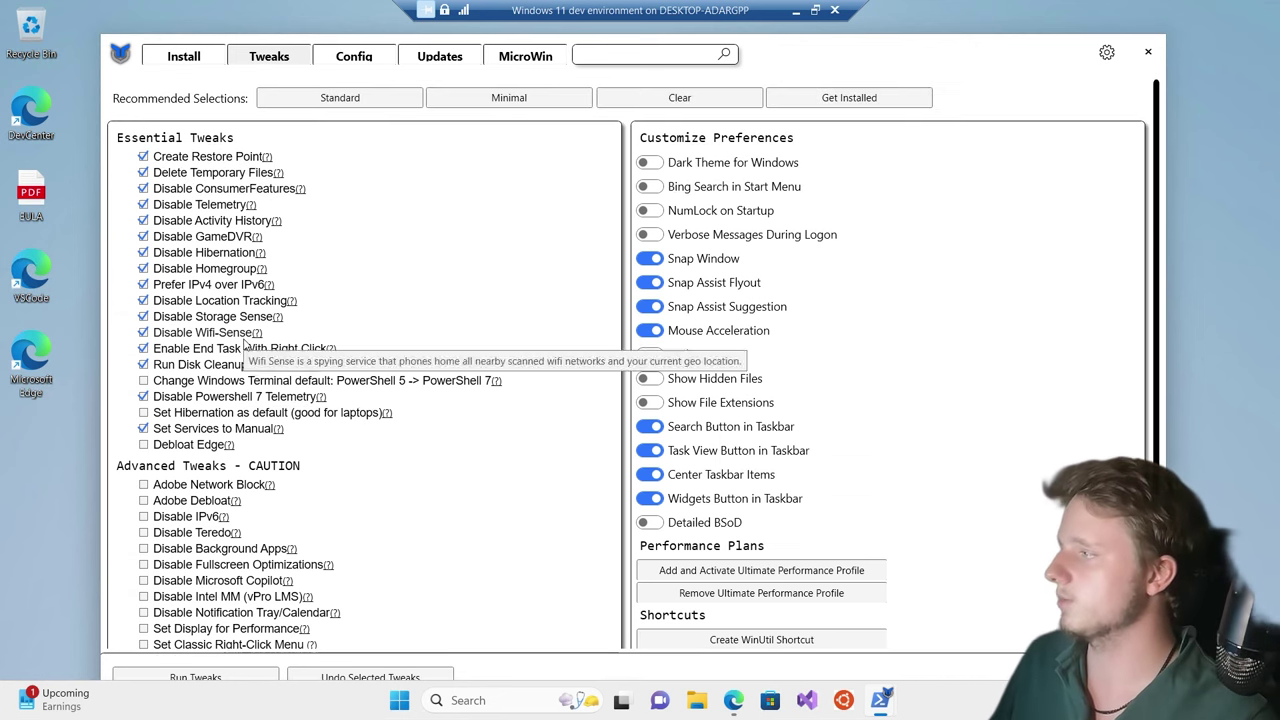
Reapply the Standard recommended tweaks and deselect Disable Hibernation among the Essential Tweaks
click(318, 100)
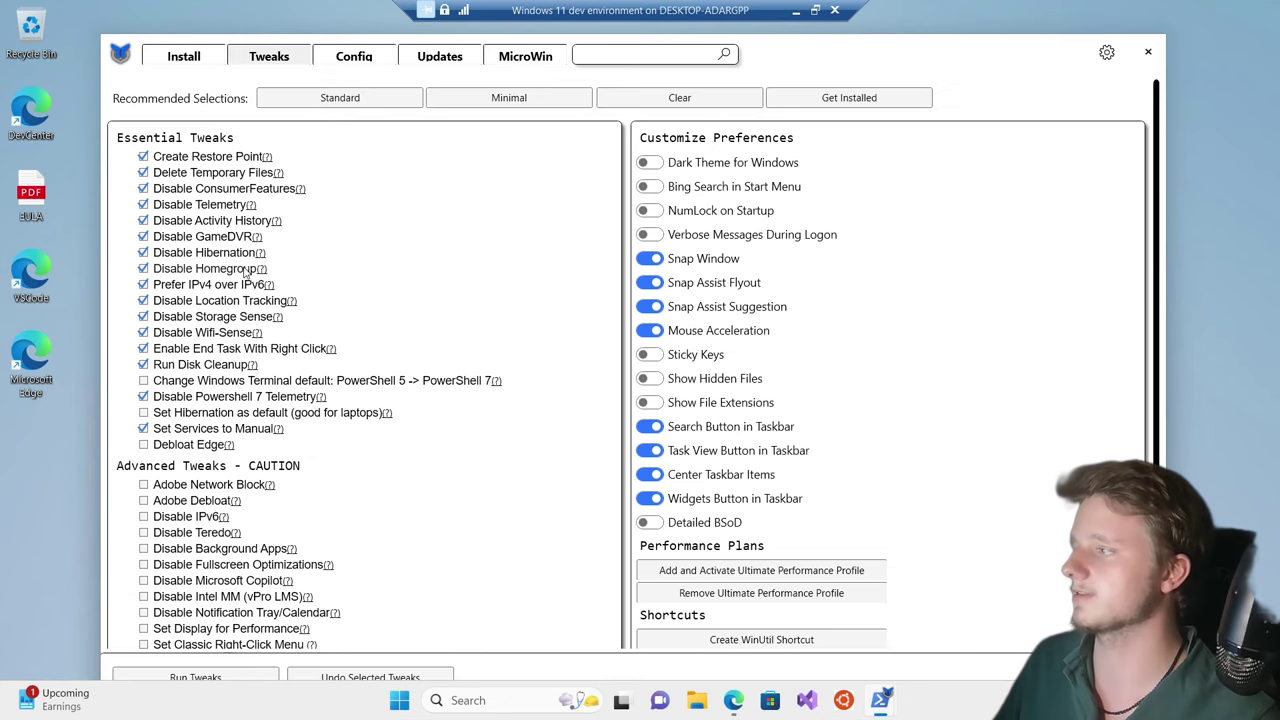
mouse_move(145, 257)
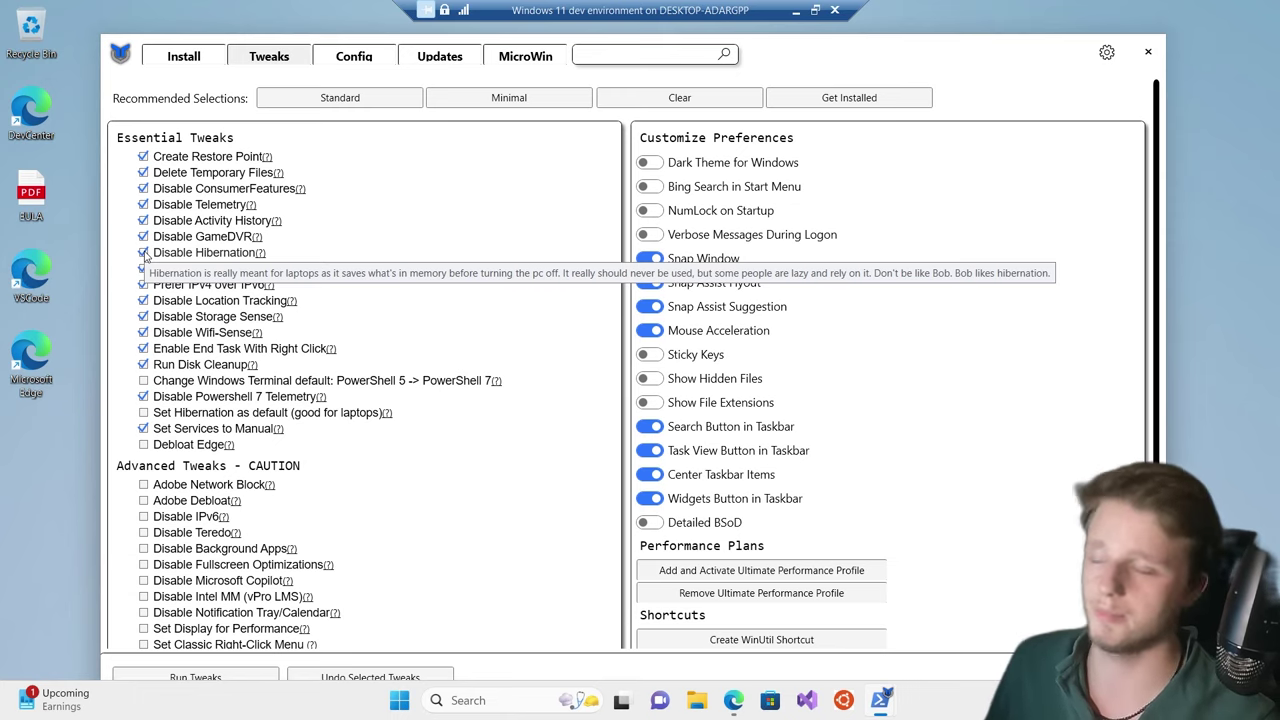
click(144, 254)
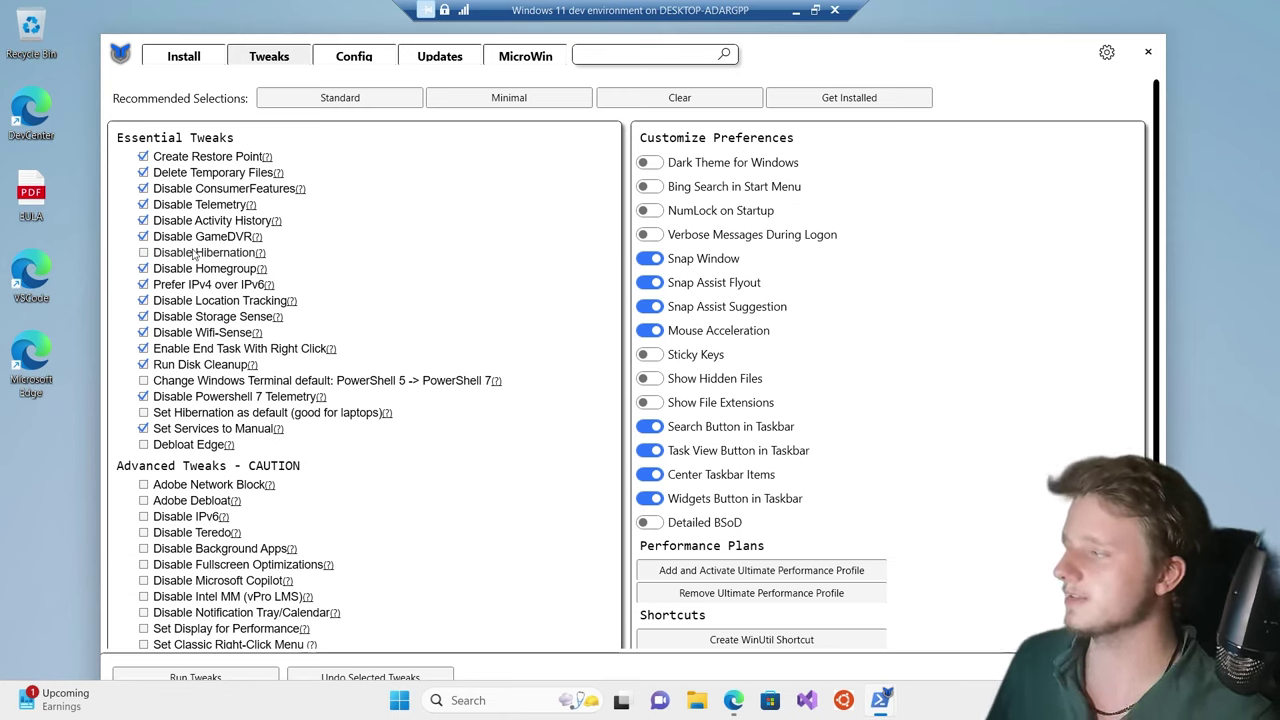
mouse_move(200, 261)
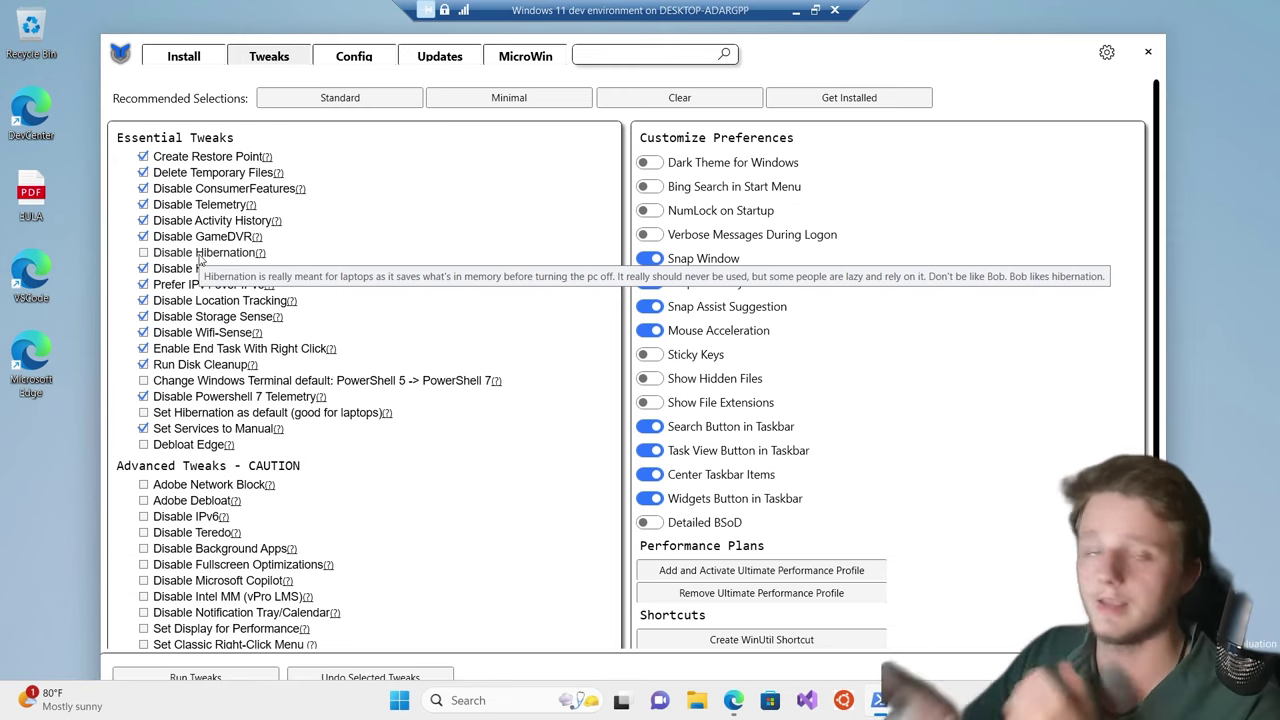
Turn the Dark Theme for Windows preference on and back off
click(655, 163)
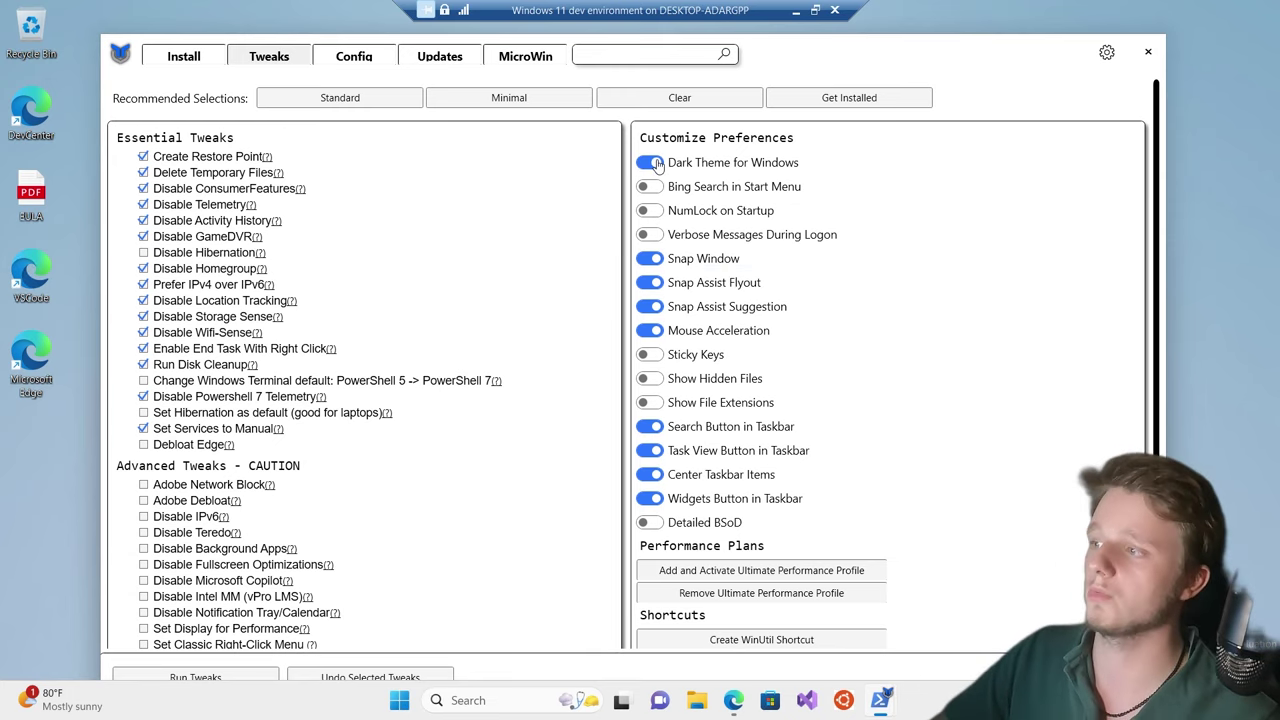
click(652, 163)
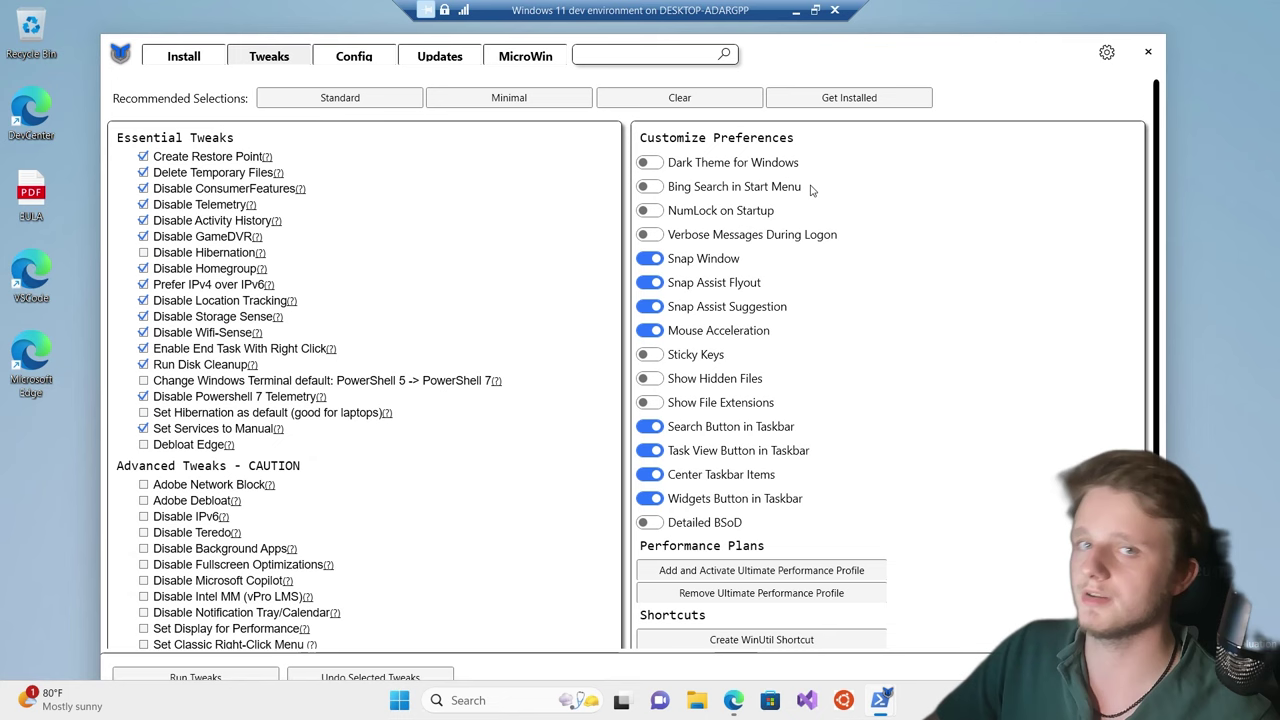
Review the Essential and Advanced Tweaks and reposition the window to expose the option for running the tweaks
scroll(517, 290, down, 3)
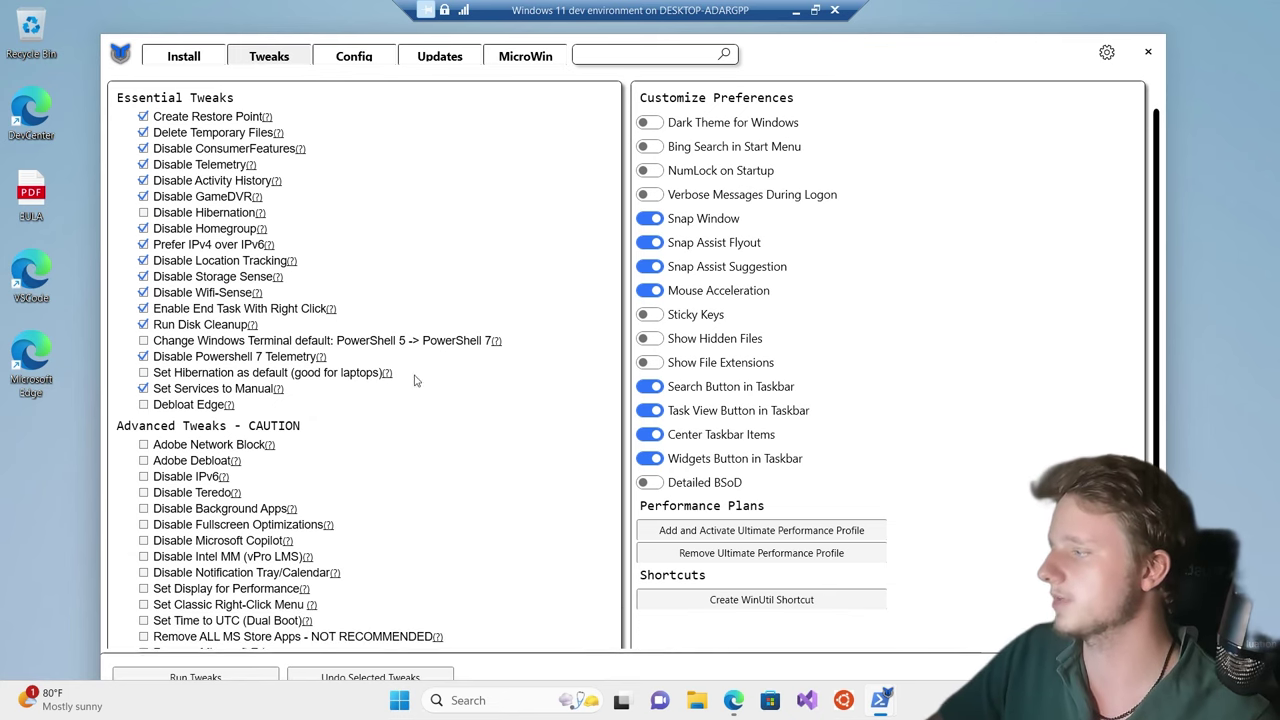
scroll(370, 407, down, 2)
scroll(366, 408, up, 5)
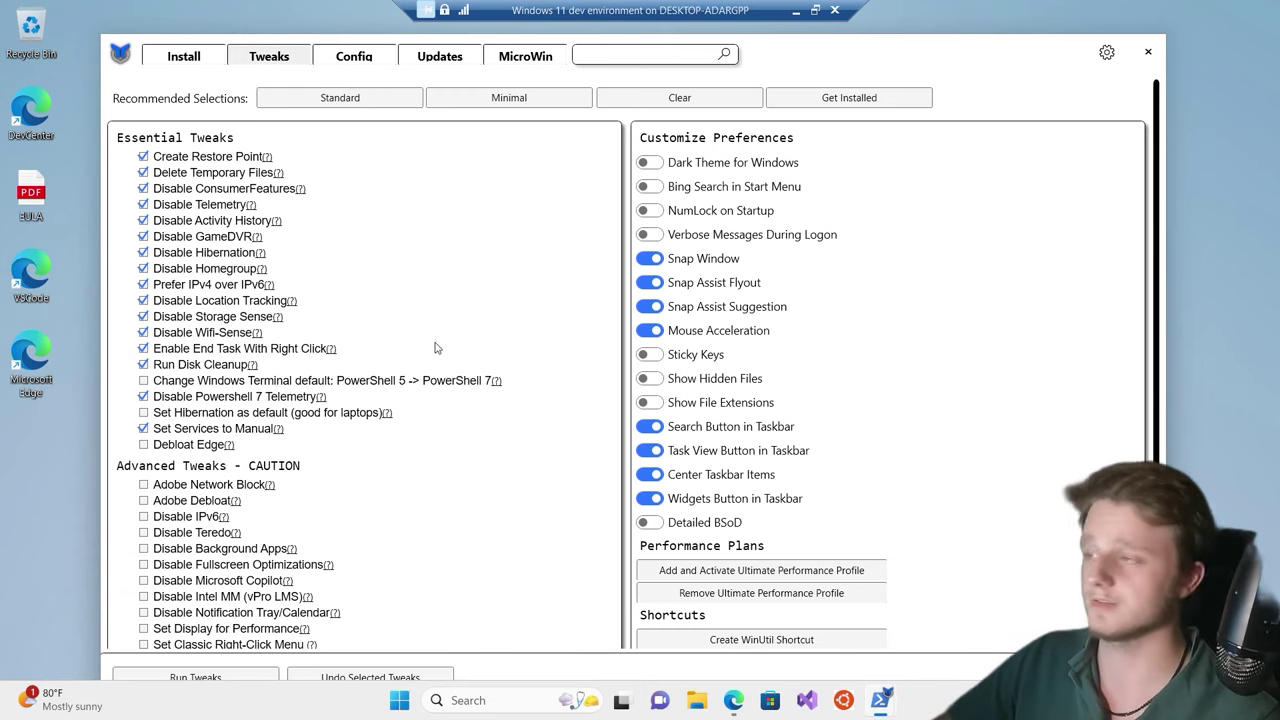
drag(790, 54, 752, 39)
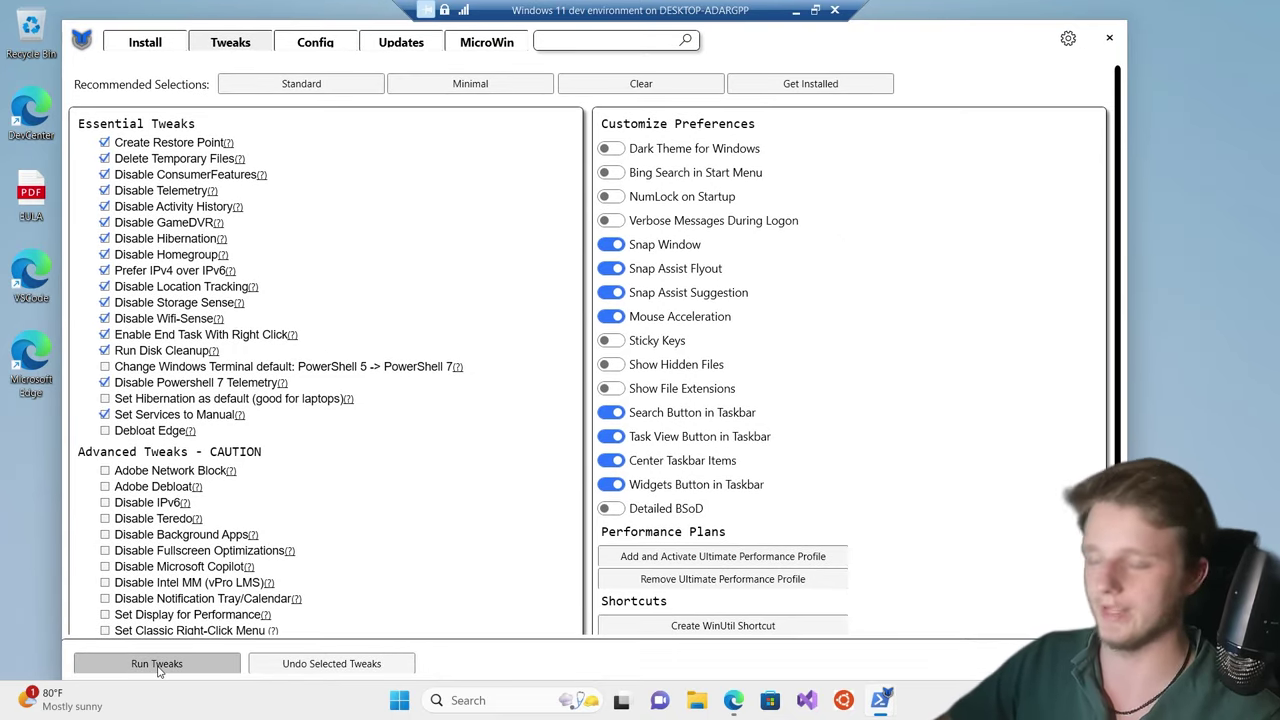
scroll(228, 523, down, 1)
scroll(320, 491, down, 2)
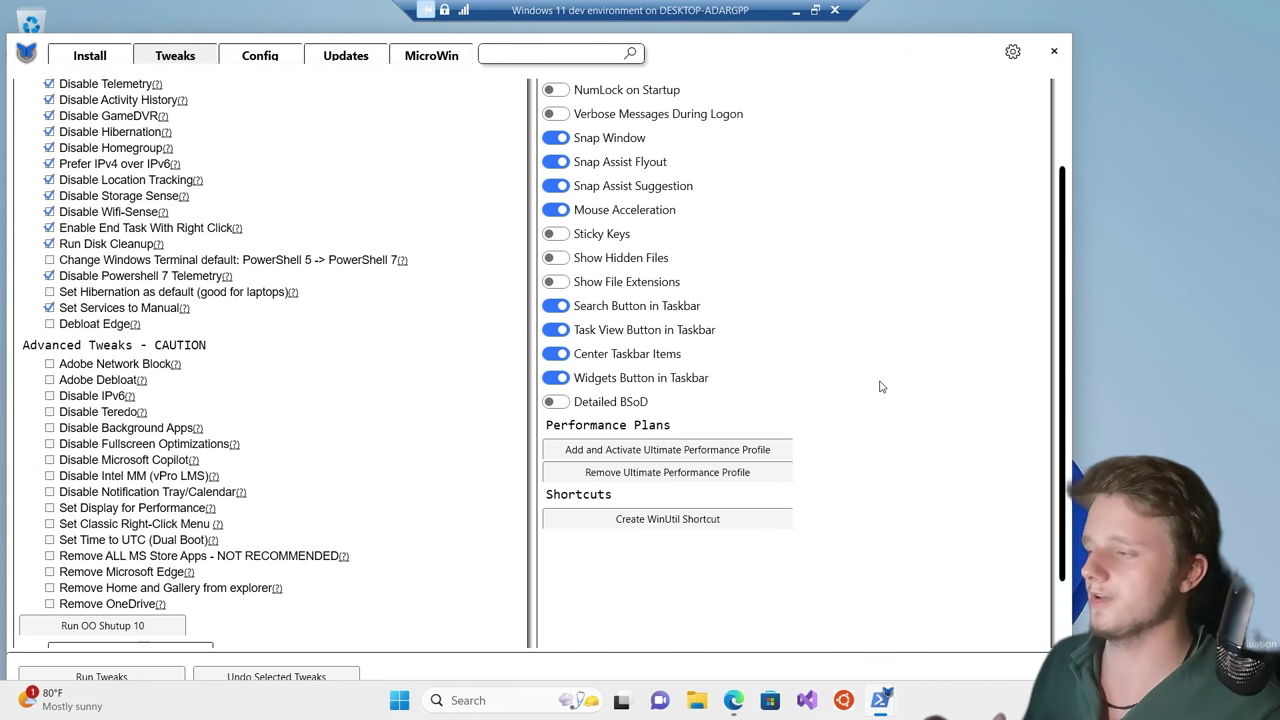
Run the selected tweaks in the Windows utility and dismiss the warning dialog
drag(649, 460, 715, 447)
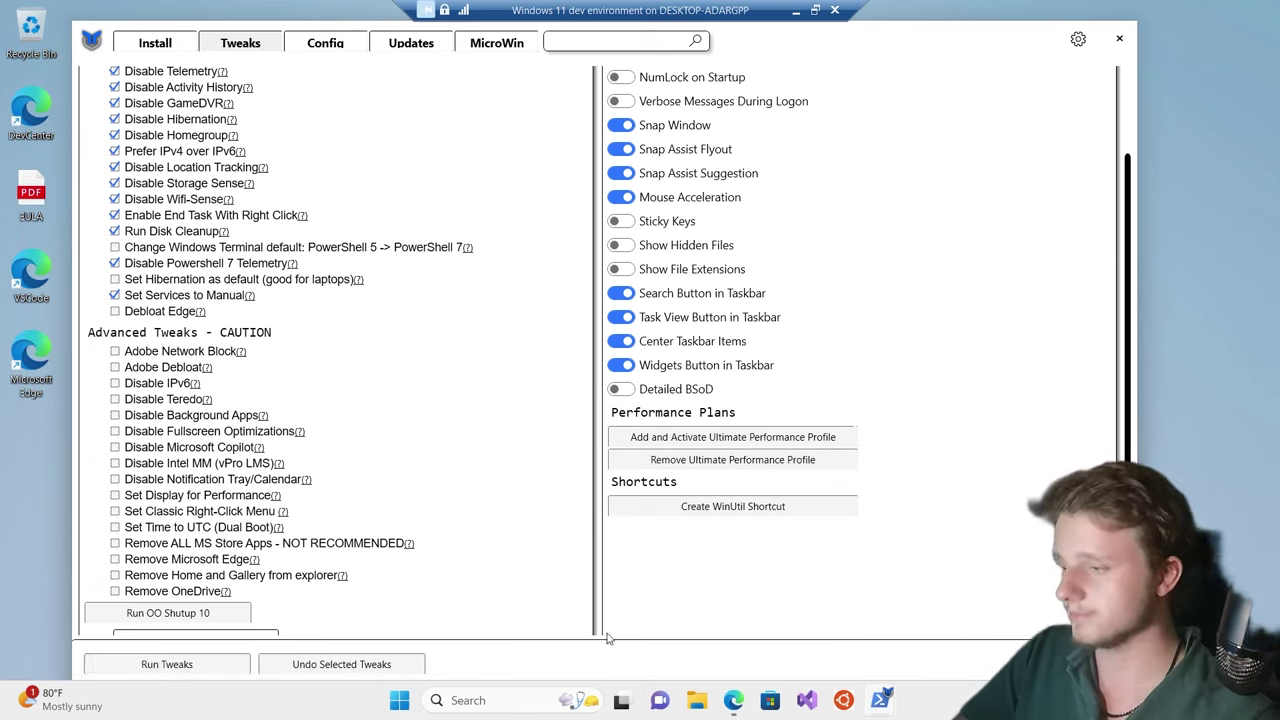
click(190, 662)
click(190, 662)
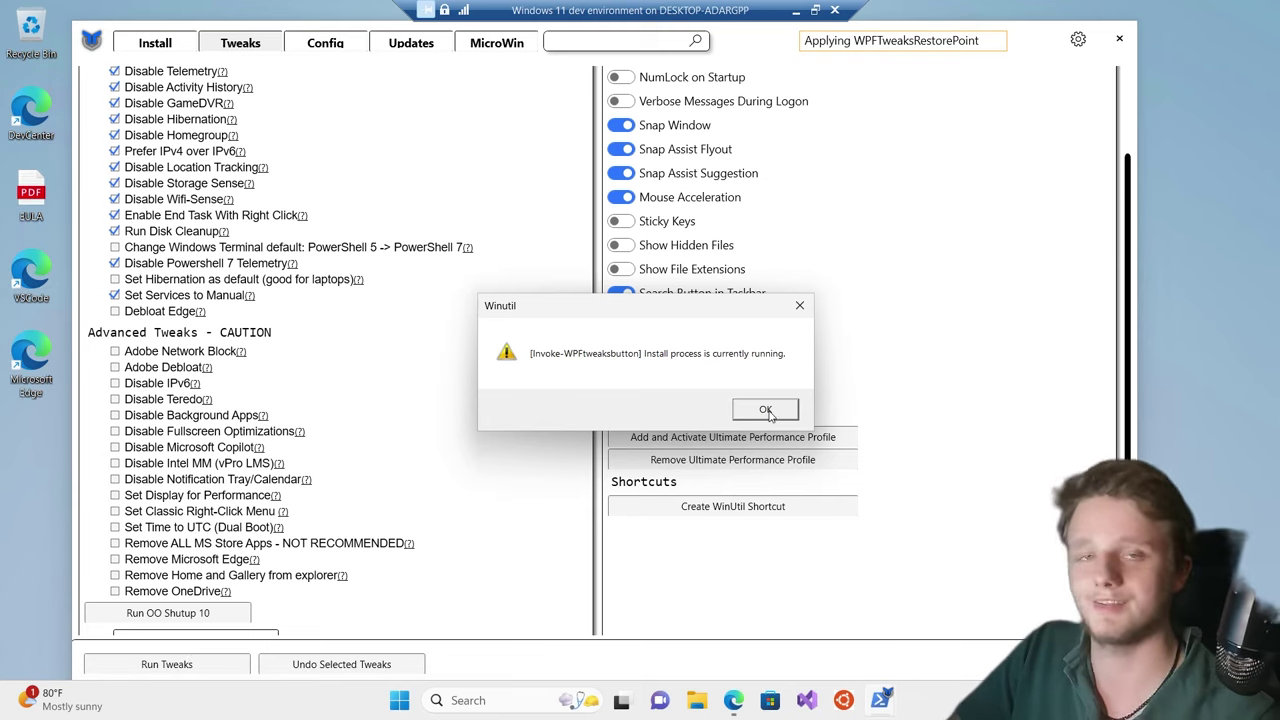
click(766, 411)
Bring up the administrator PowerShell console over the utility to follow the tweak progress
mouse_move(888, 703)
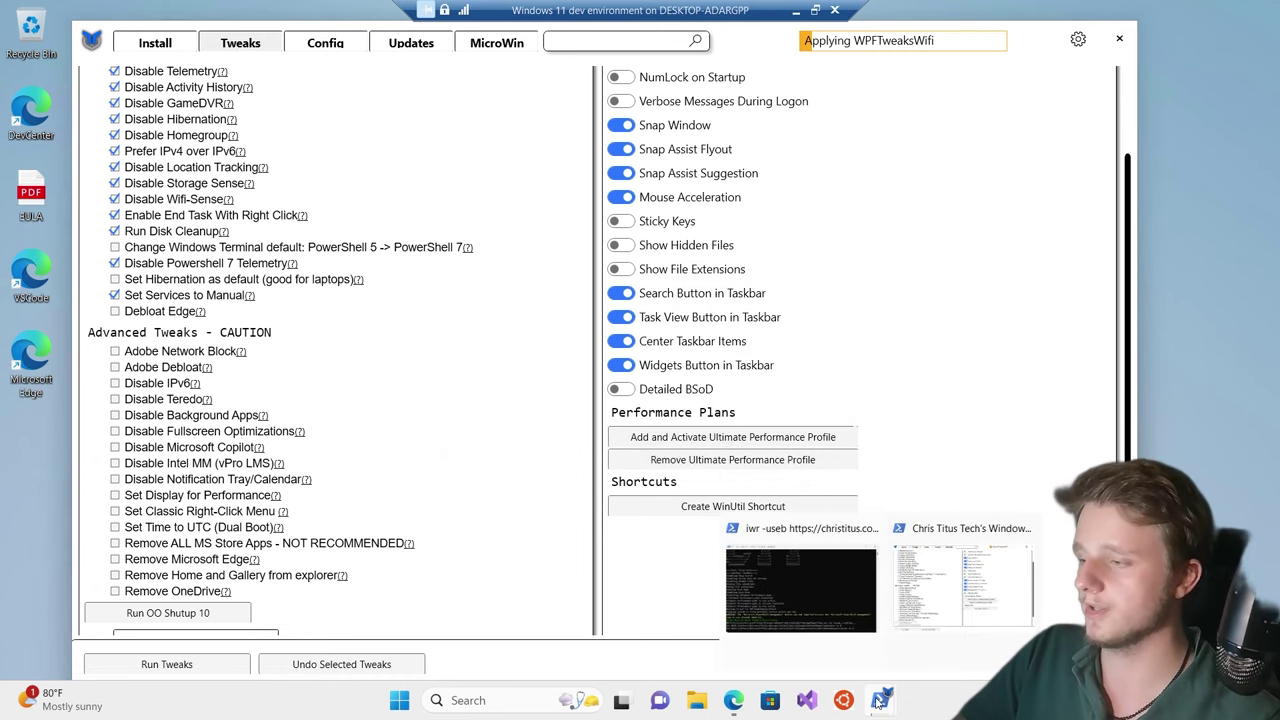
click(810, 600)
drag(690, 157, 677, 142)
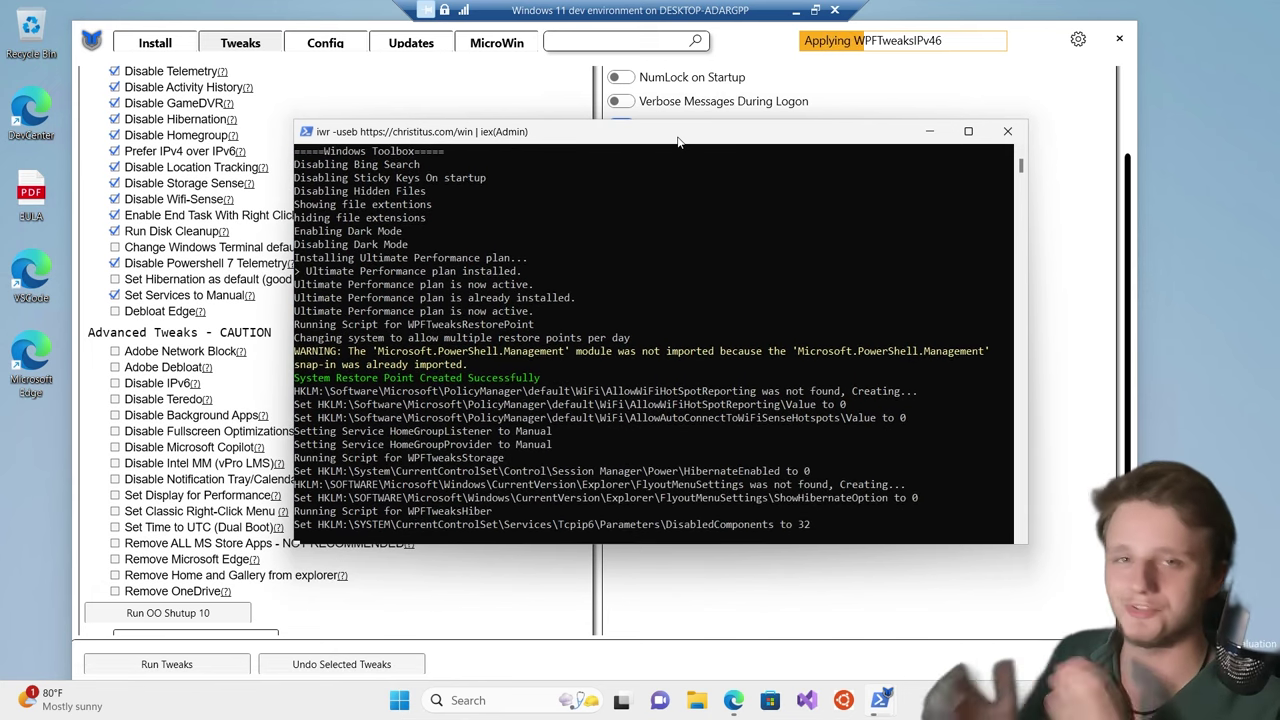
Switch to Microsoft Edge, search for malwarebytes in a new tab and open the official Malwarebytes website
mouse_move(733, 700)
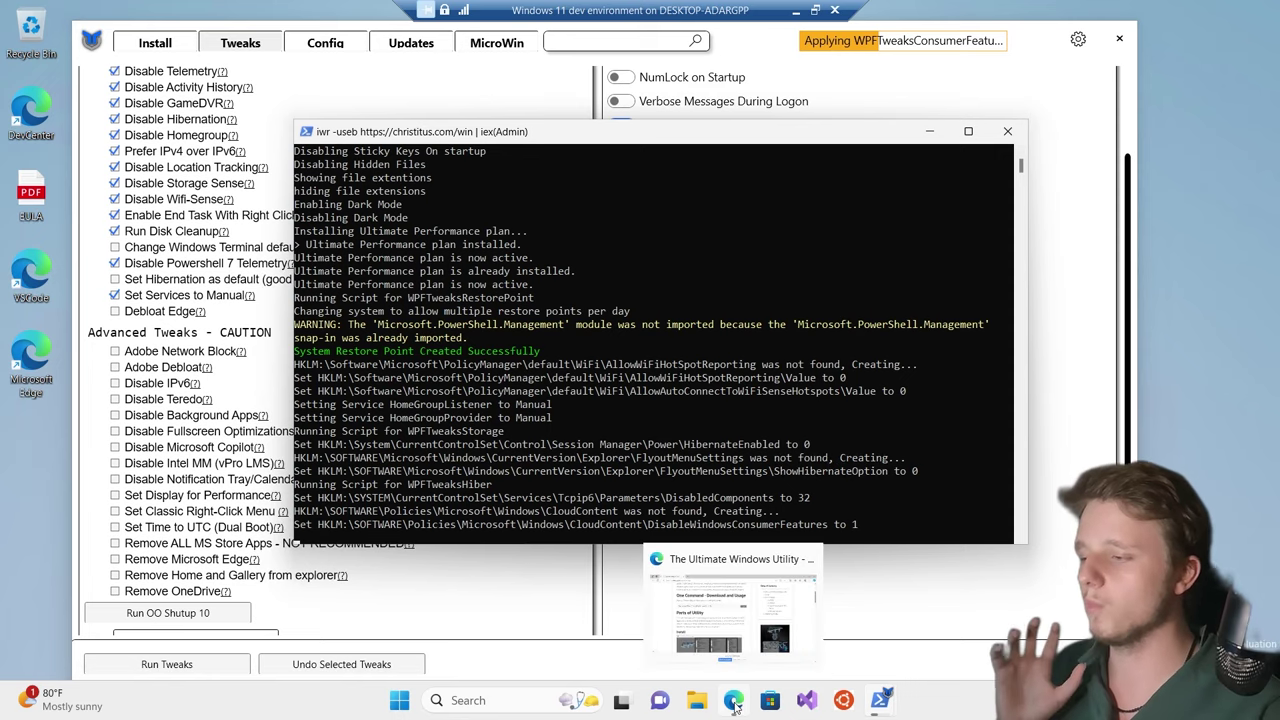
click(730, 560)
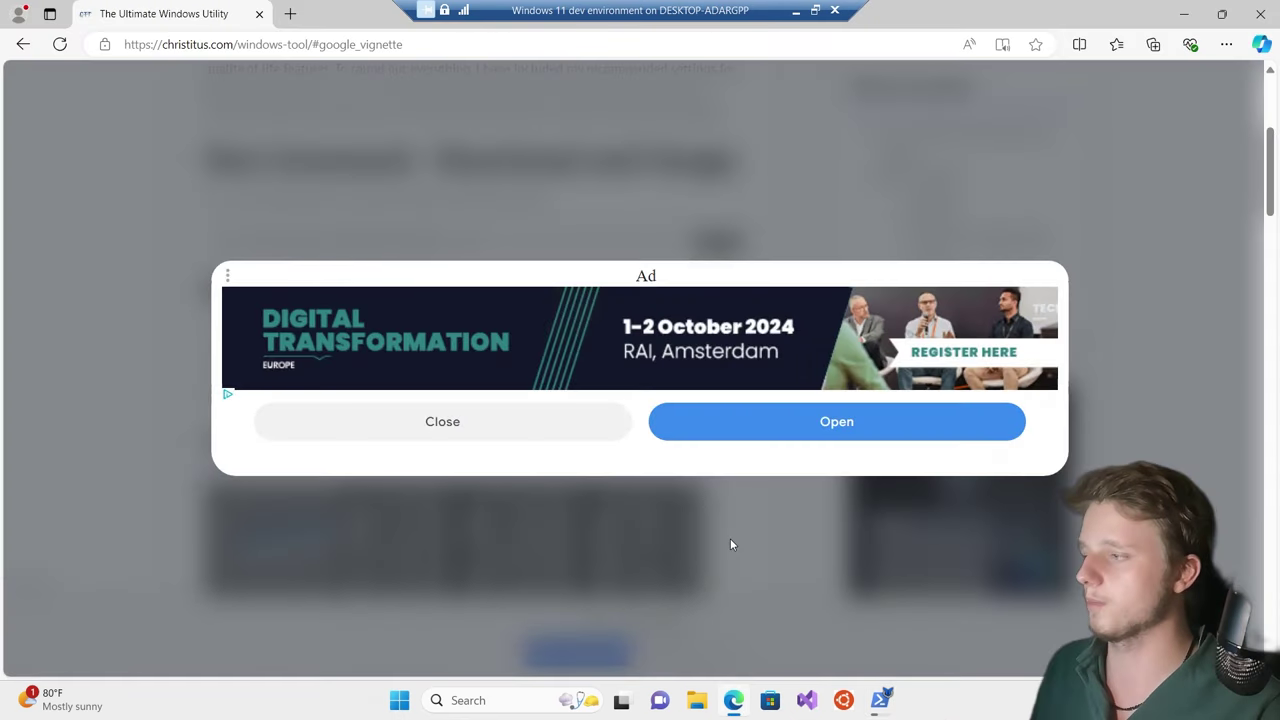
click(290, 13)
text(malwarebyt)
key(Return)
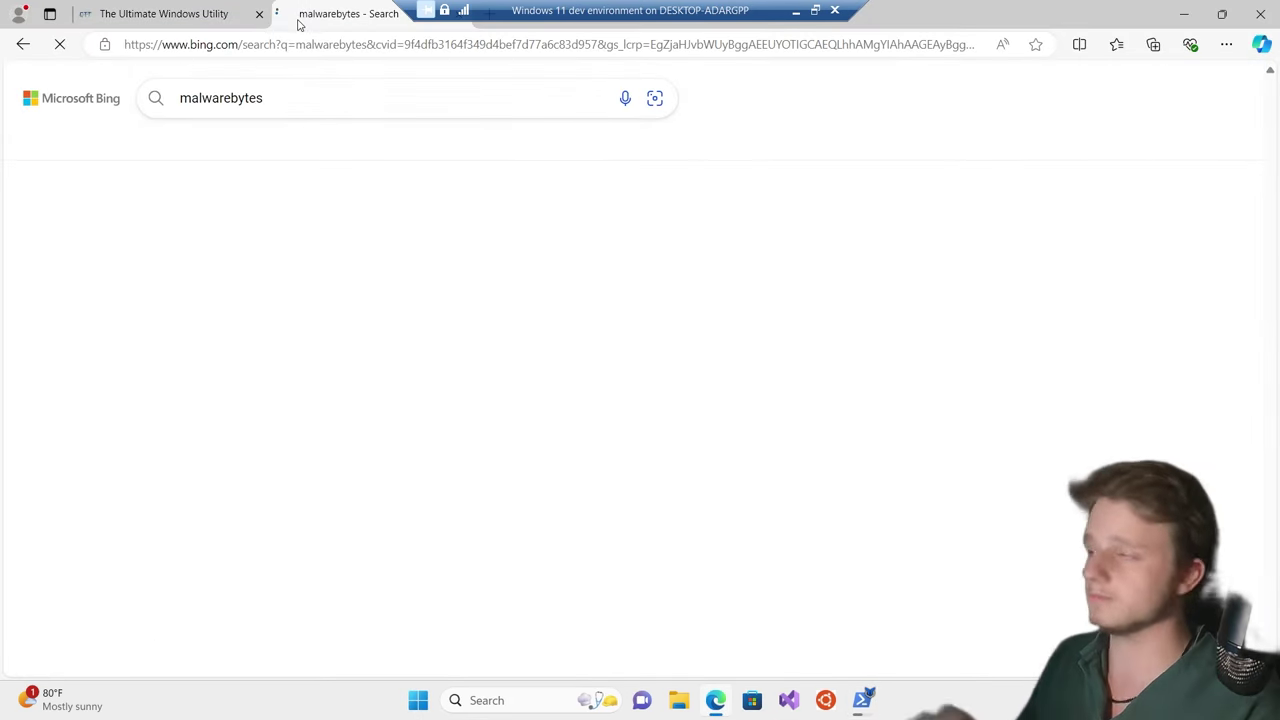
scroll(449, 219, down, 1)
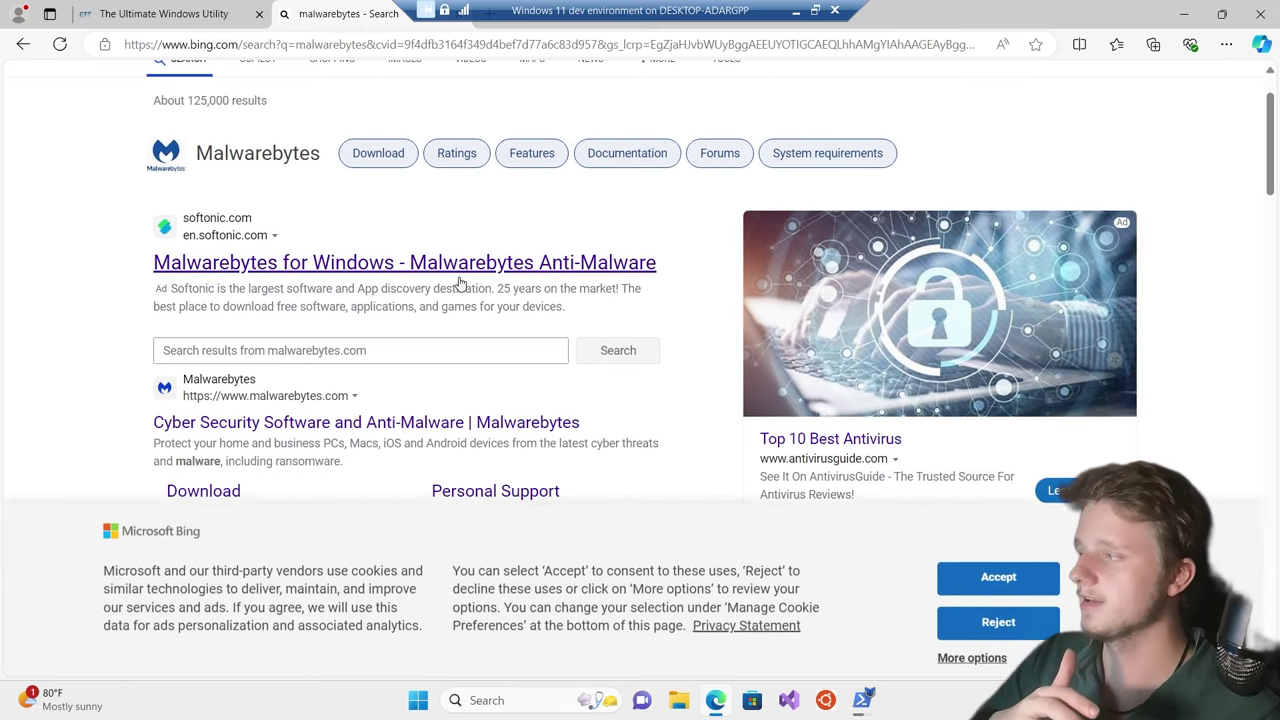
click(395, 343)
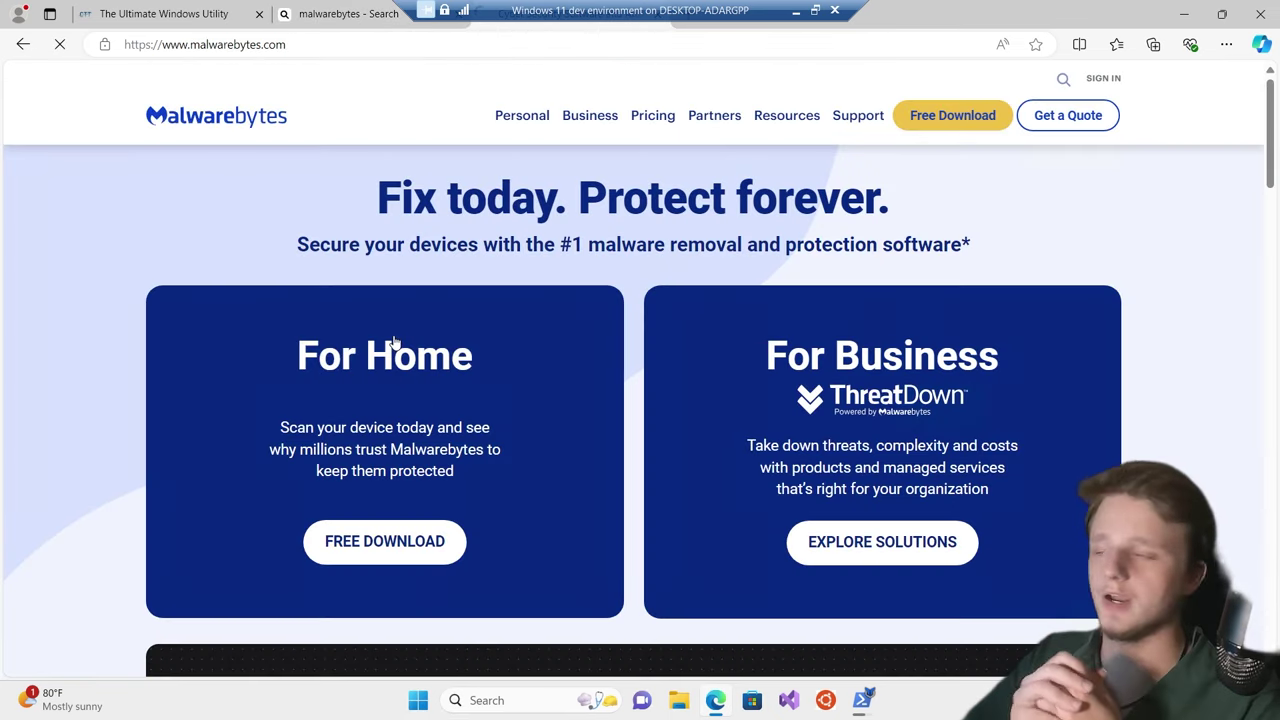
Move the Disk Cleanup window aside and download the free Malwarebytes installer for home use
scroll(395, 343, down, 2)
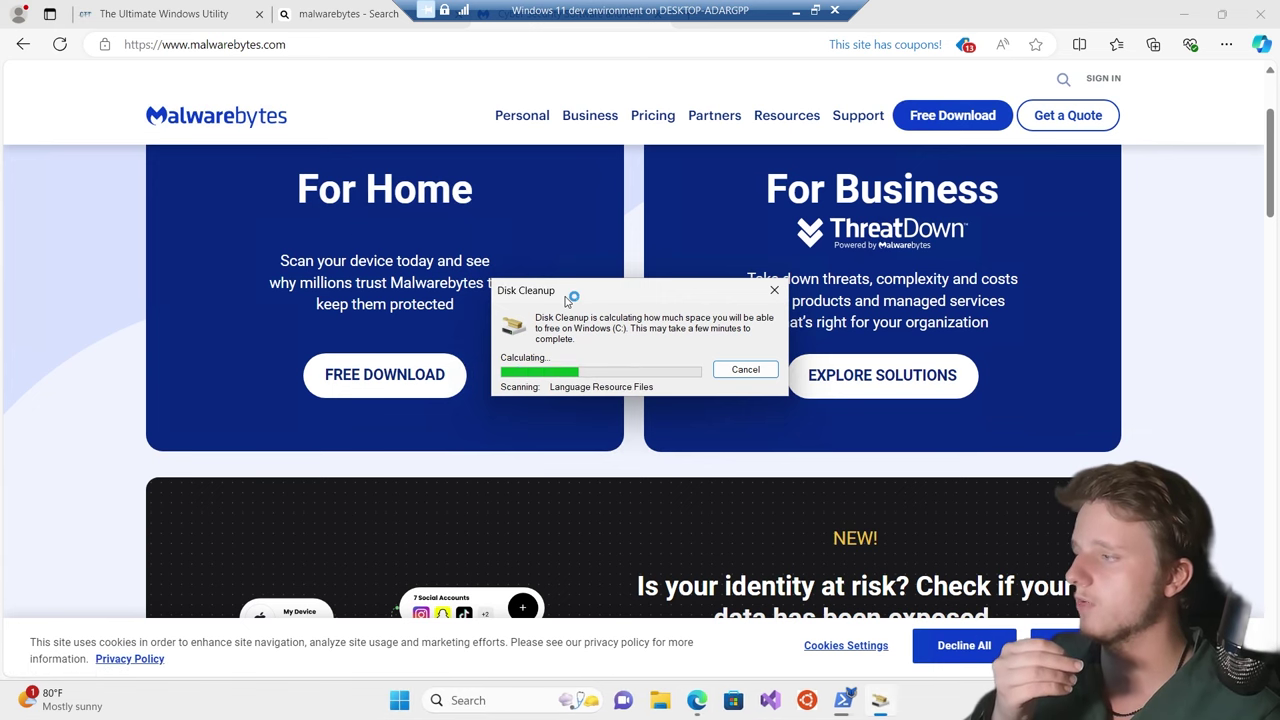
drag(591, 287, 1058, 231)
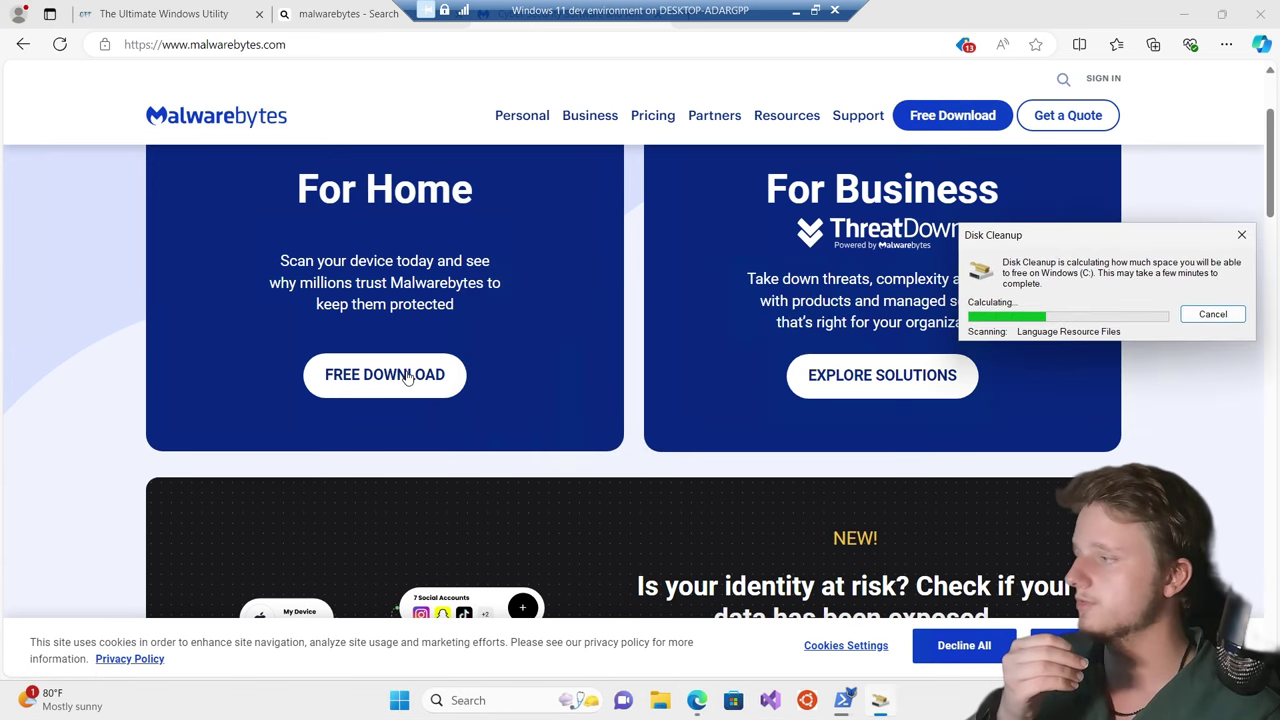
scroll(373, 366, up, 1)
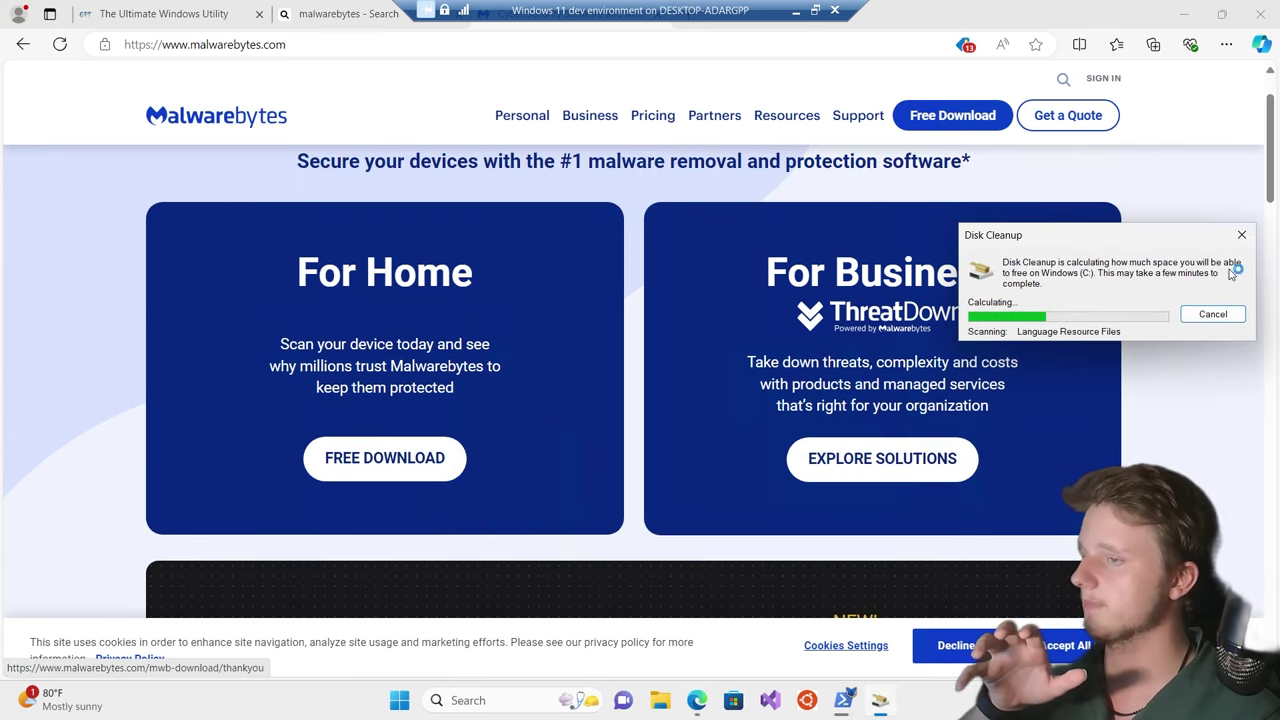
click(378, 460)
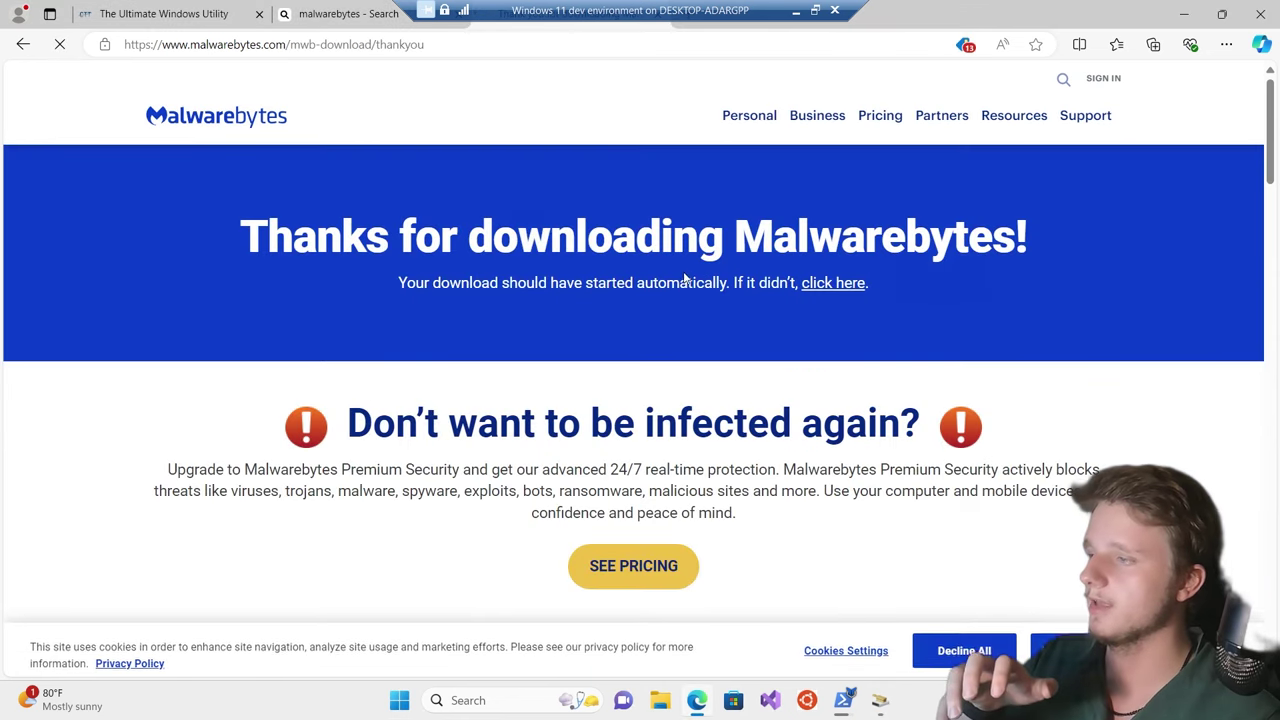
scroll(683, 278, down, 1)
scroll(683, 278, up, 1)
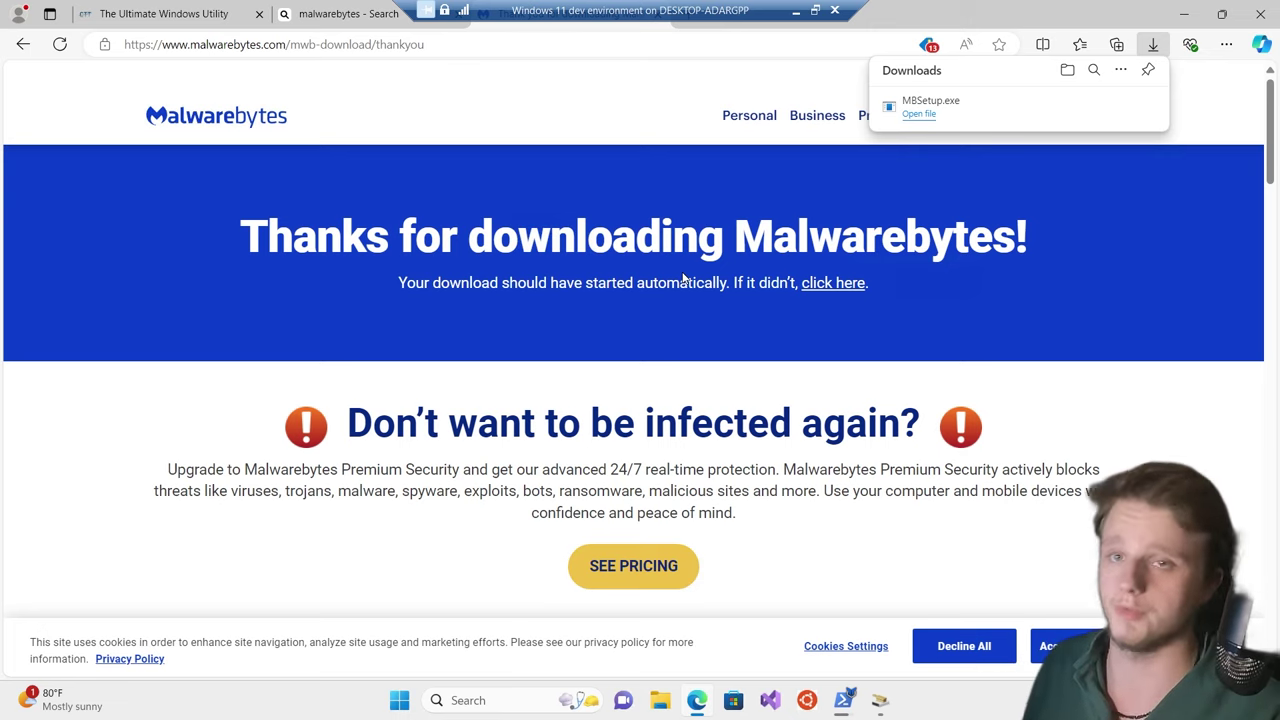
Search the web for bitdefender and open the main bitdefender.com website instead of the advertised offer page
click(393, 50)
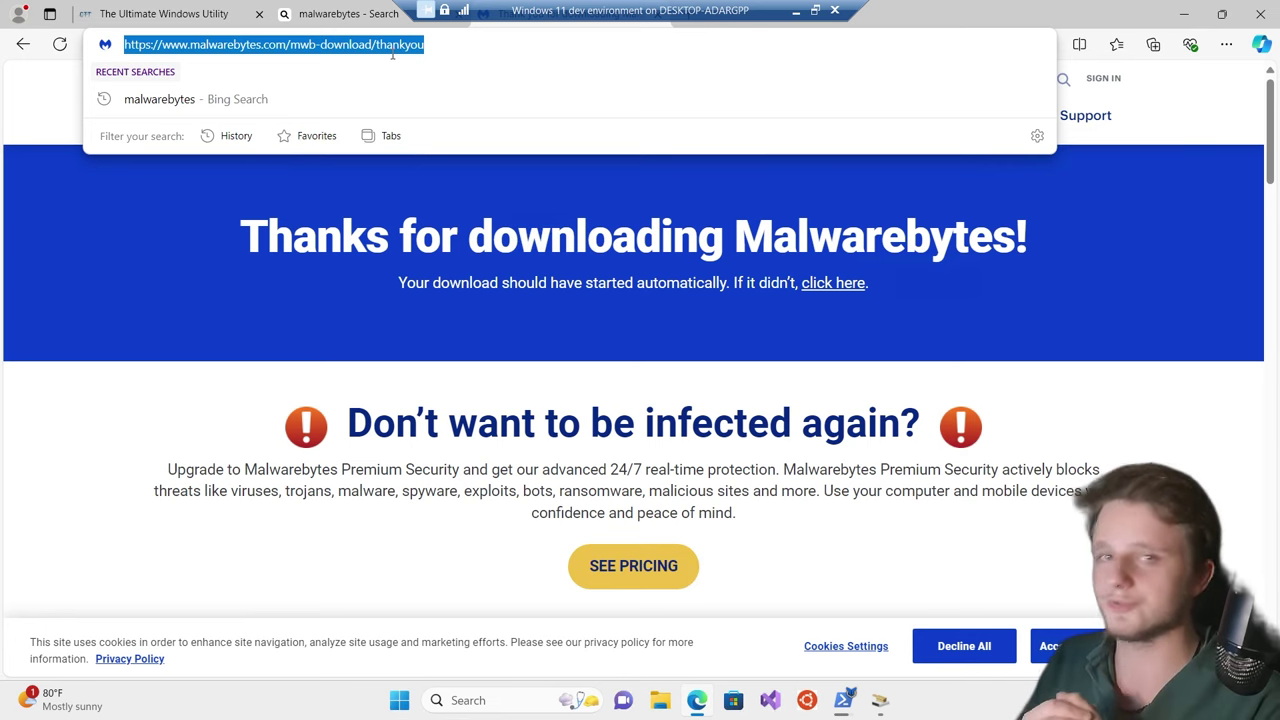
text(bitdefende)
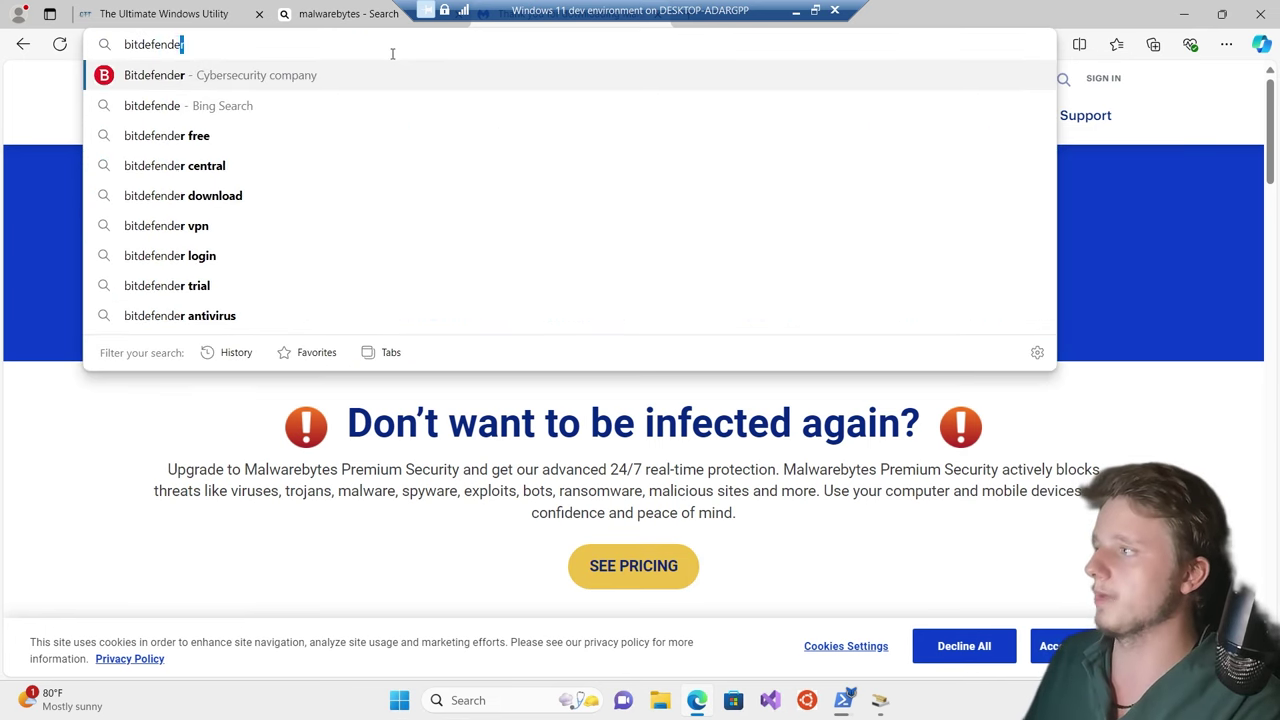
key(Return)
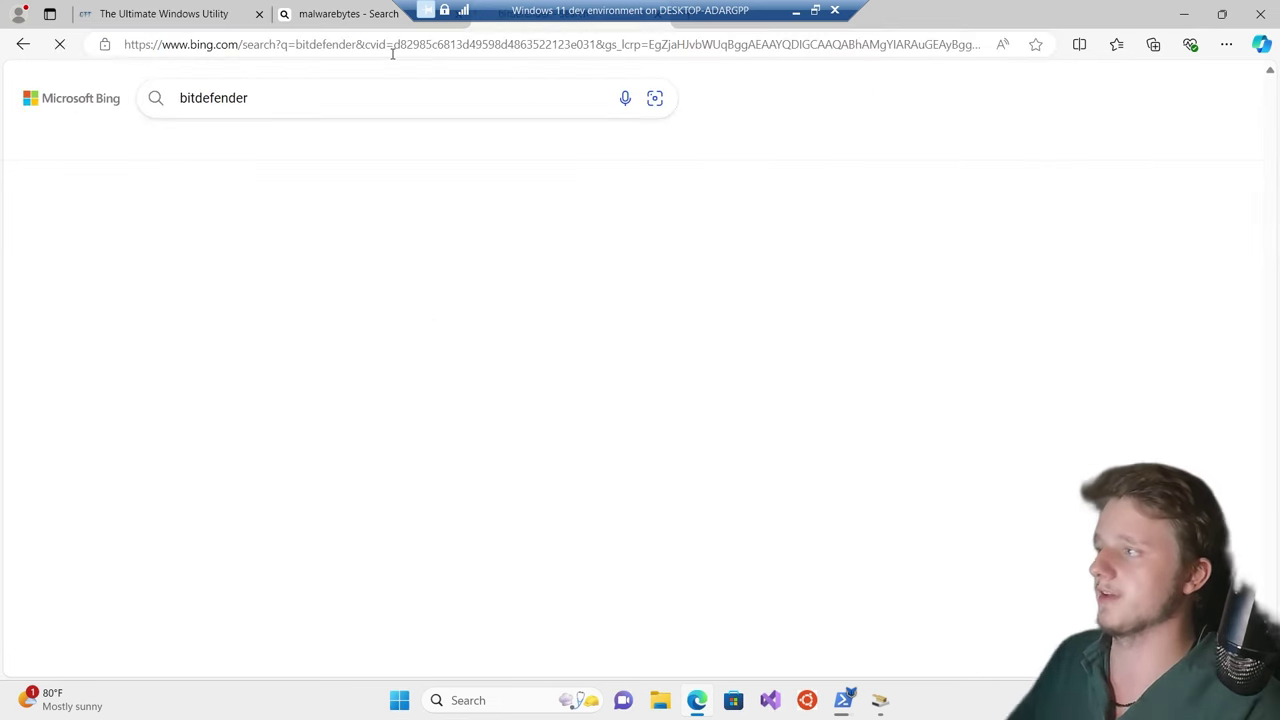
scroll(340, 374, down, 3)
click(360, 346)
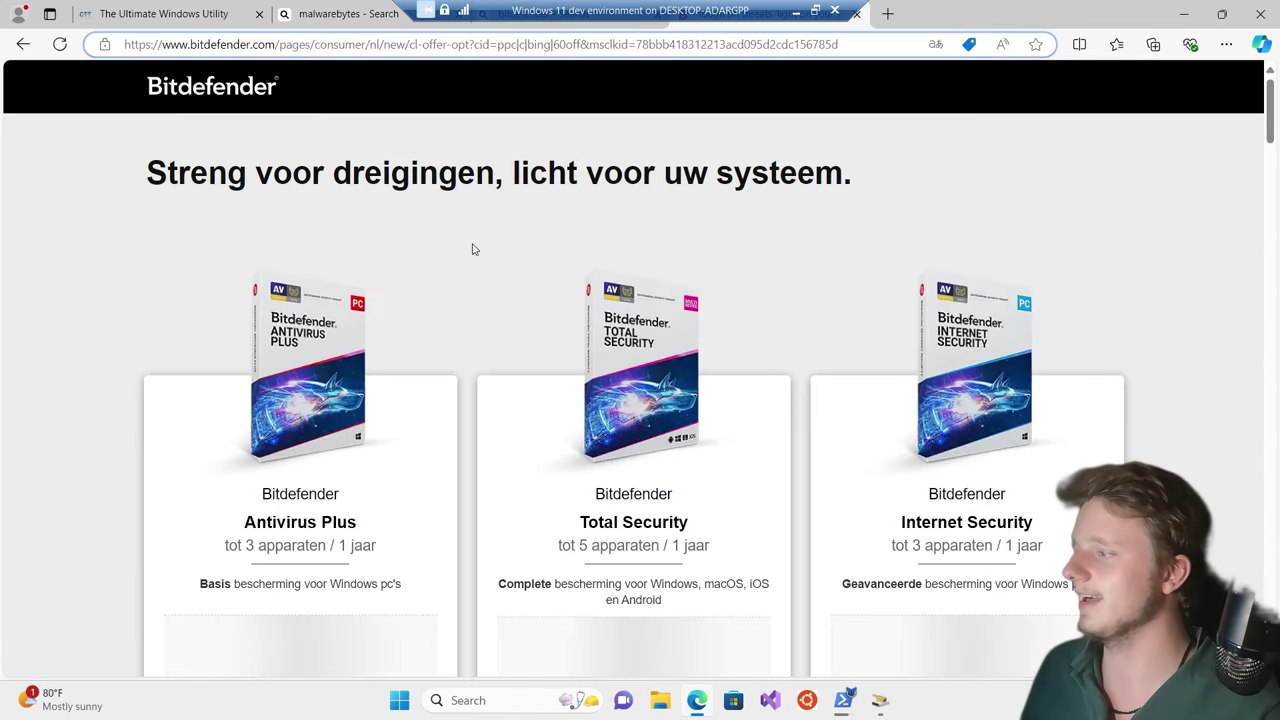
key(alt+Left)
scroll(458, 248, down, 7)
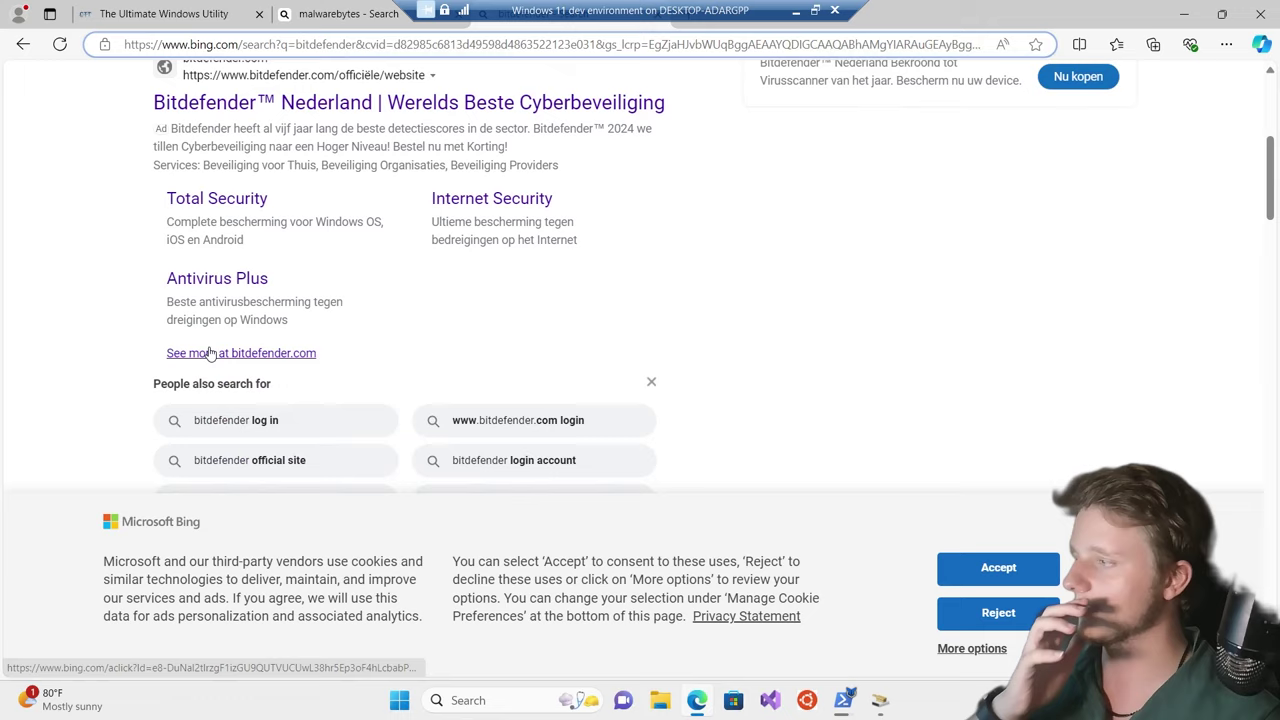
click(396, 262)
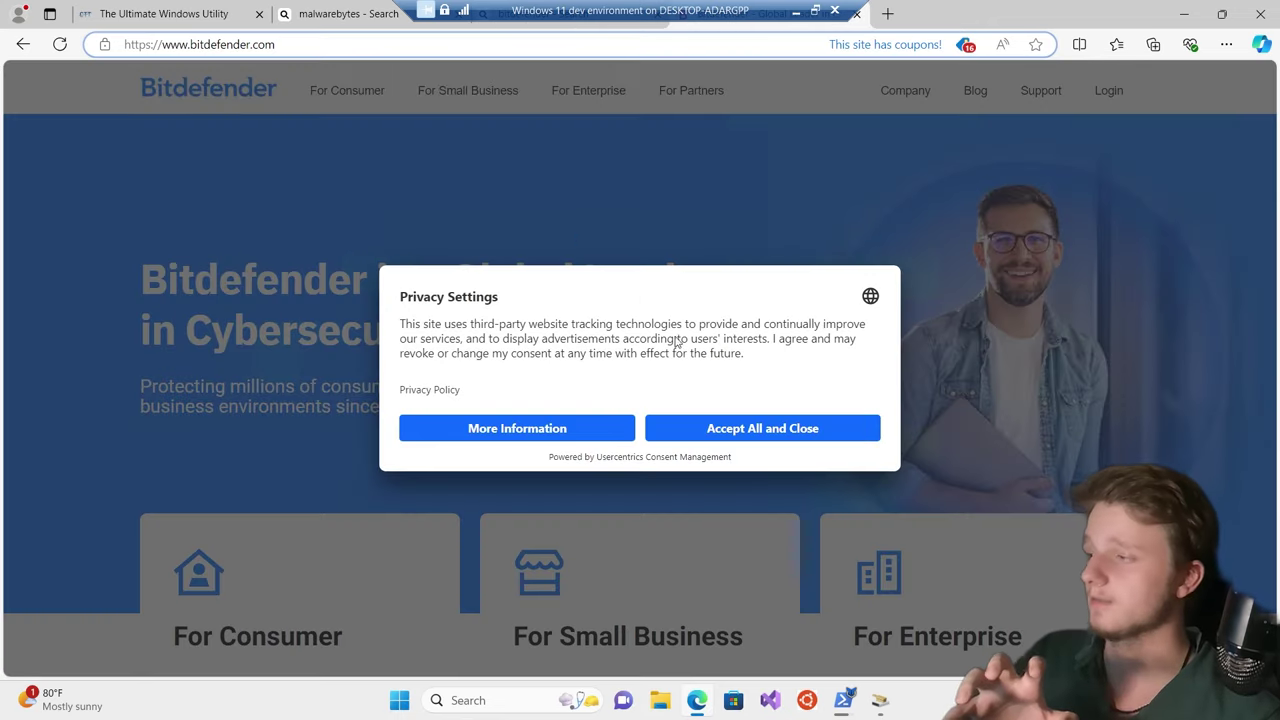
Accept all tracking in Bitdefender's privacy settings and look over the home page
click(780, 428)
scroll(580, 330, down, 5)
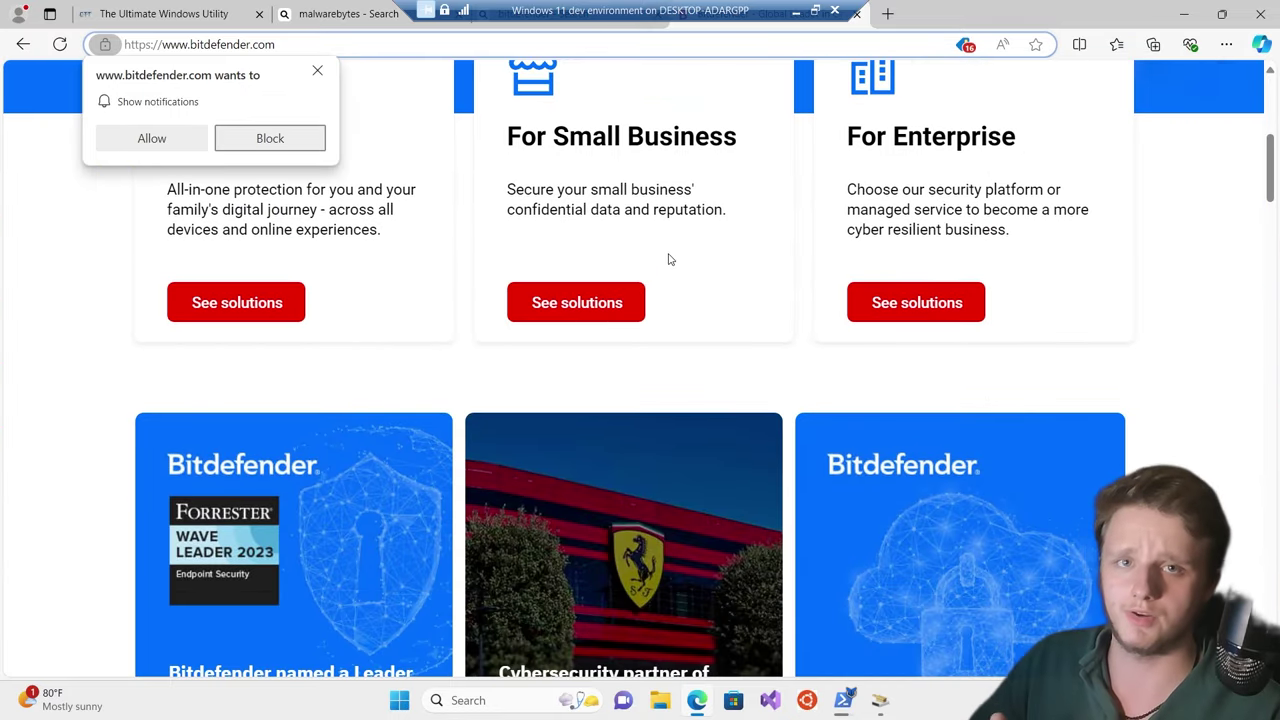
scroll(731, 255, up, 5)
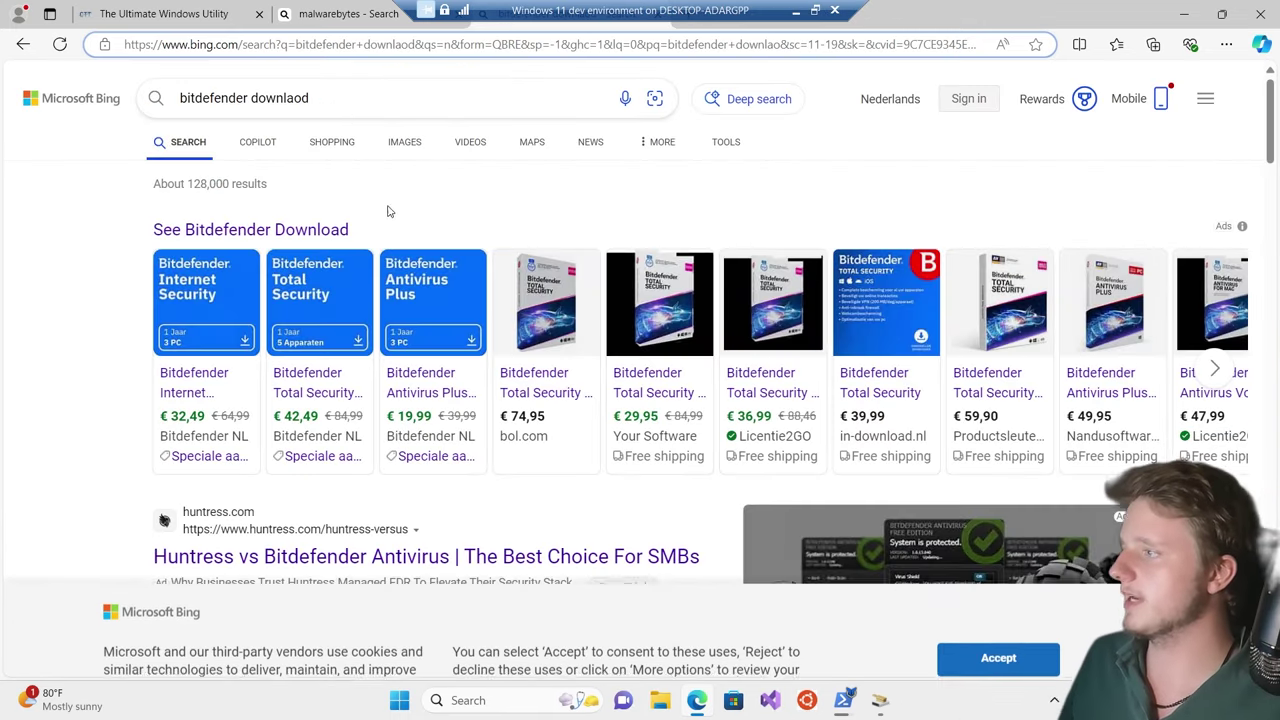
Open the Bitdefender Free Trial Downloads page from the search results for the Bitdefender download
scroll(415, 289, down, 2)
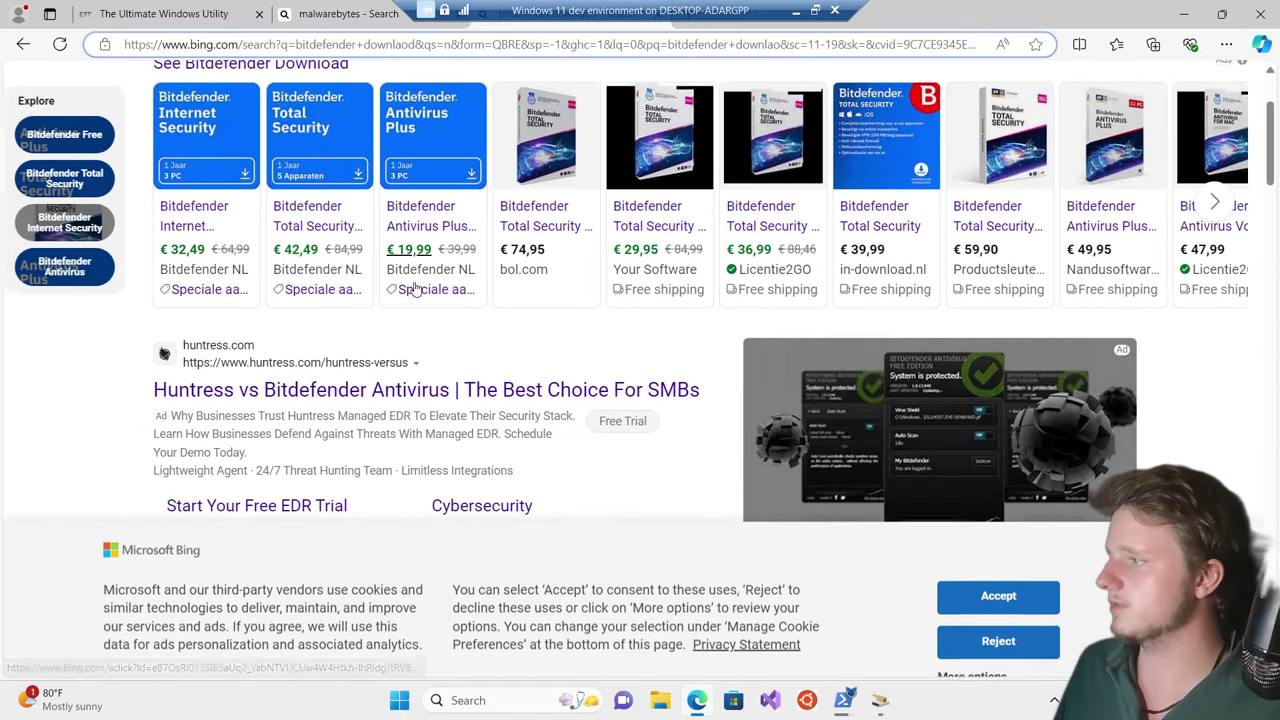
scroll(415, 289, down, 6)
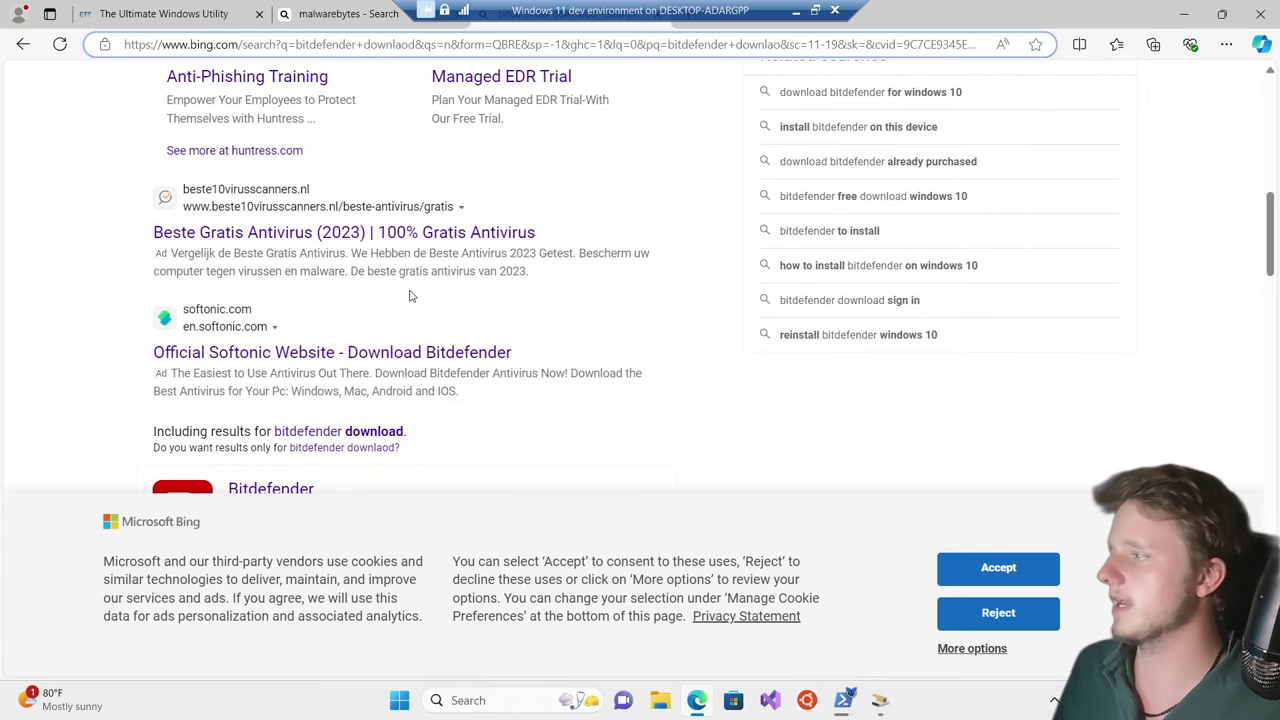
scroll(409, 296, down, 3)
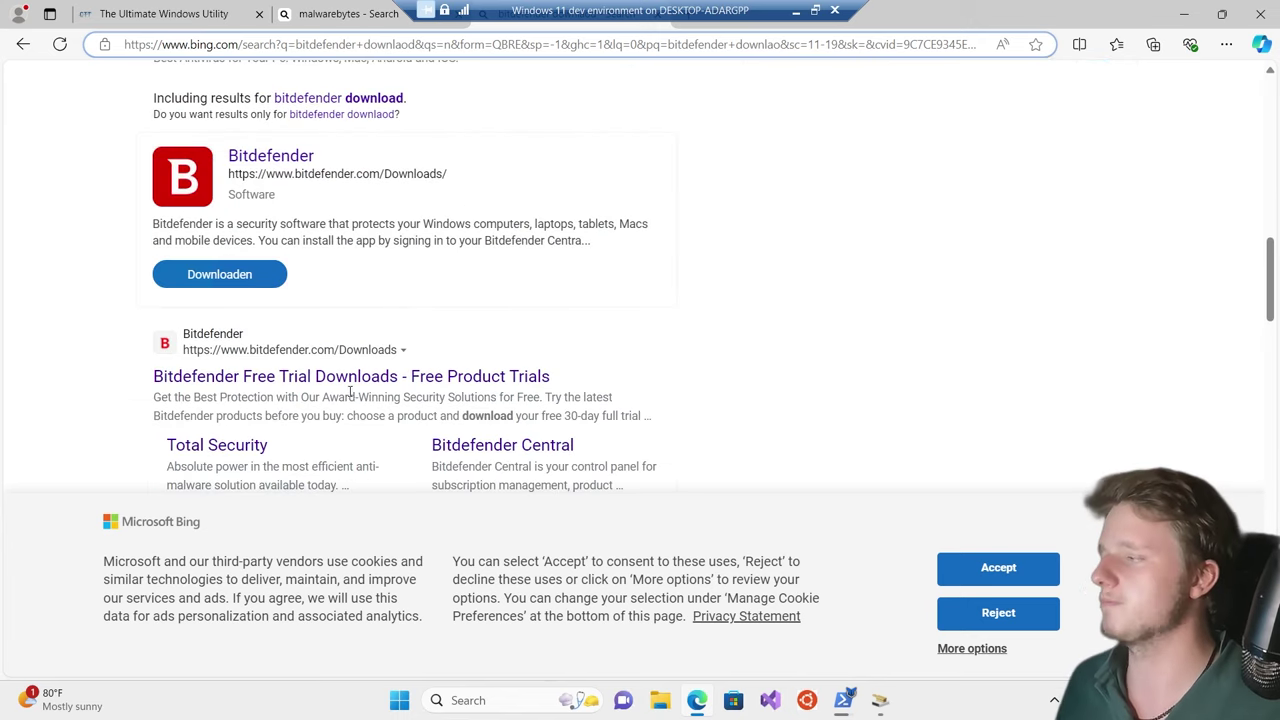
click(295, 380)
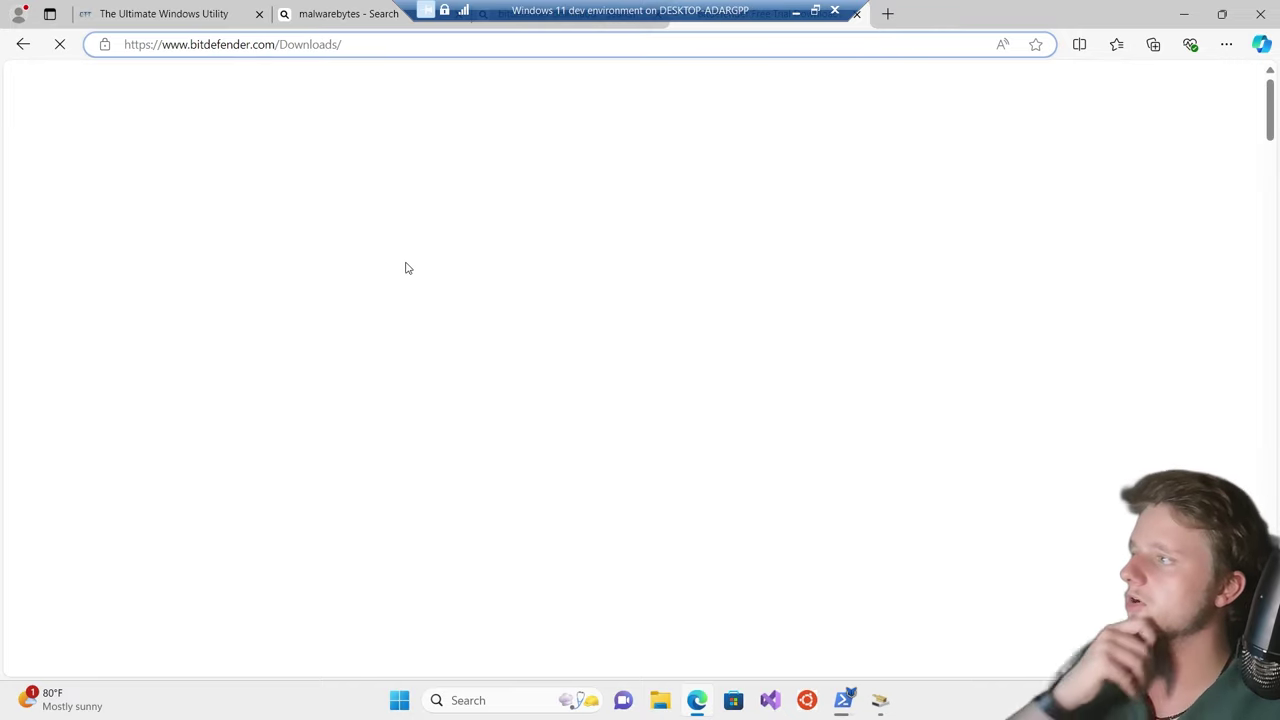
Look through Bitdefender's Downloads page and open its Free Desktop Apps section
mouse_move(517, 129)
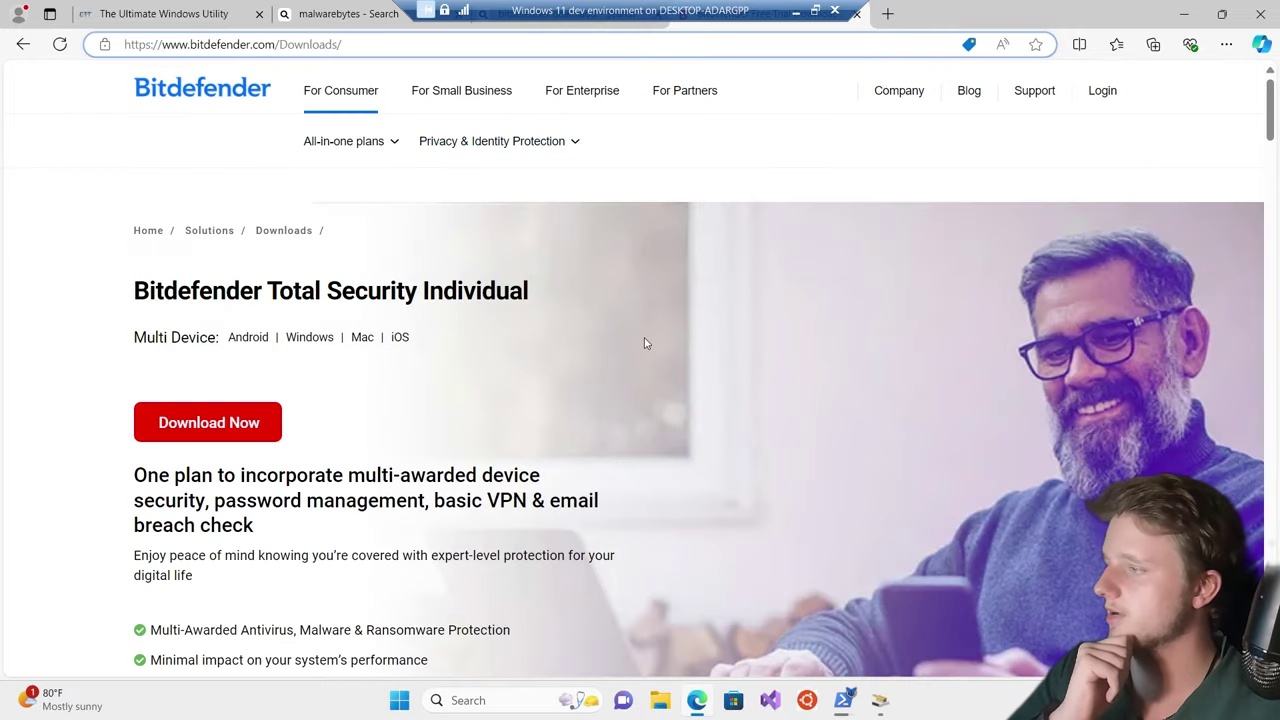
scroll(643, 343, down, 3)
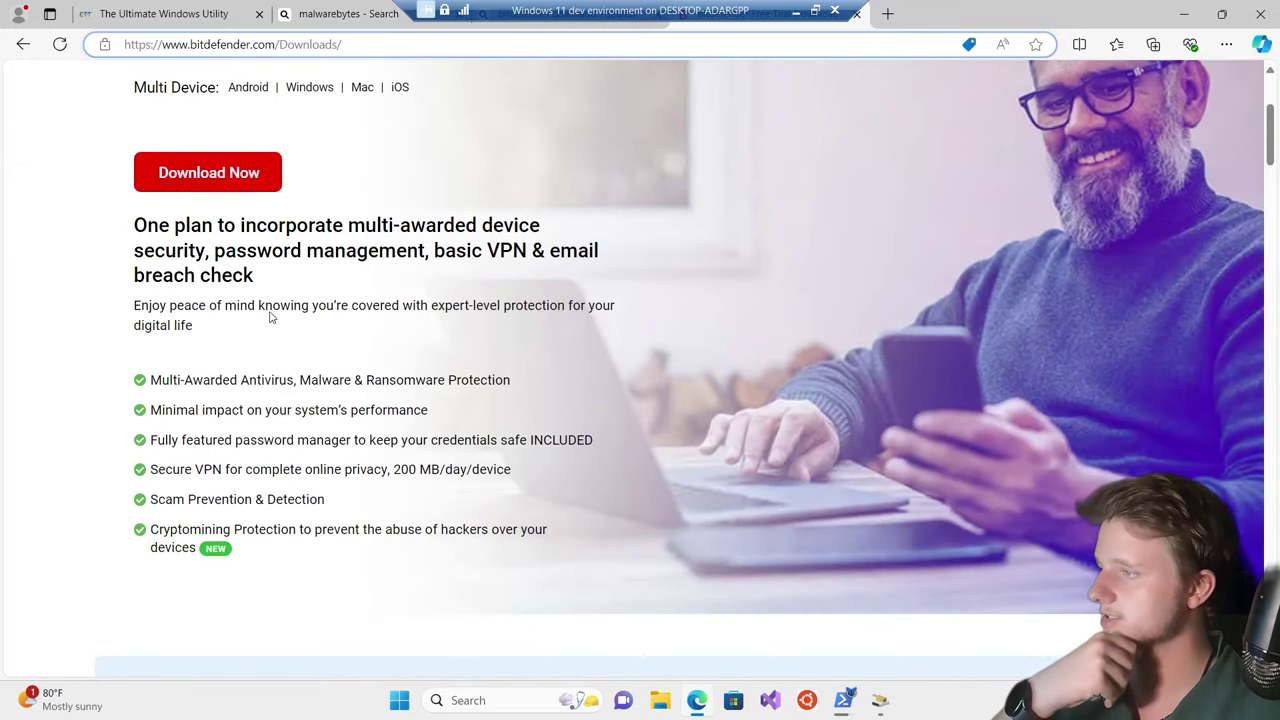
scroll(271, 315, down, 8)
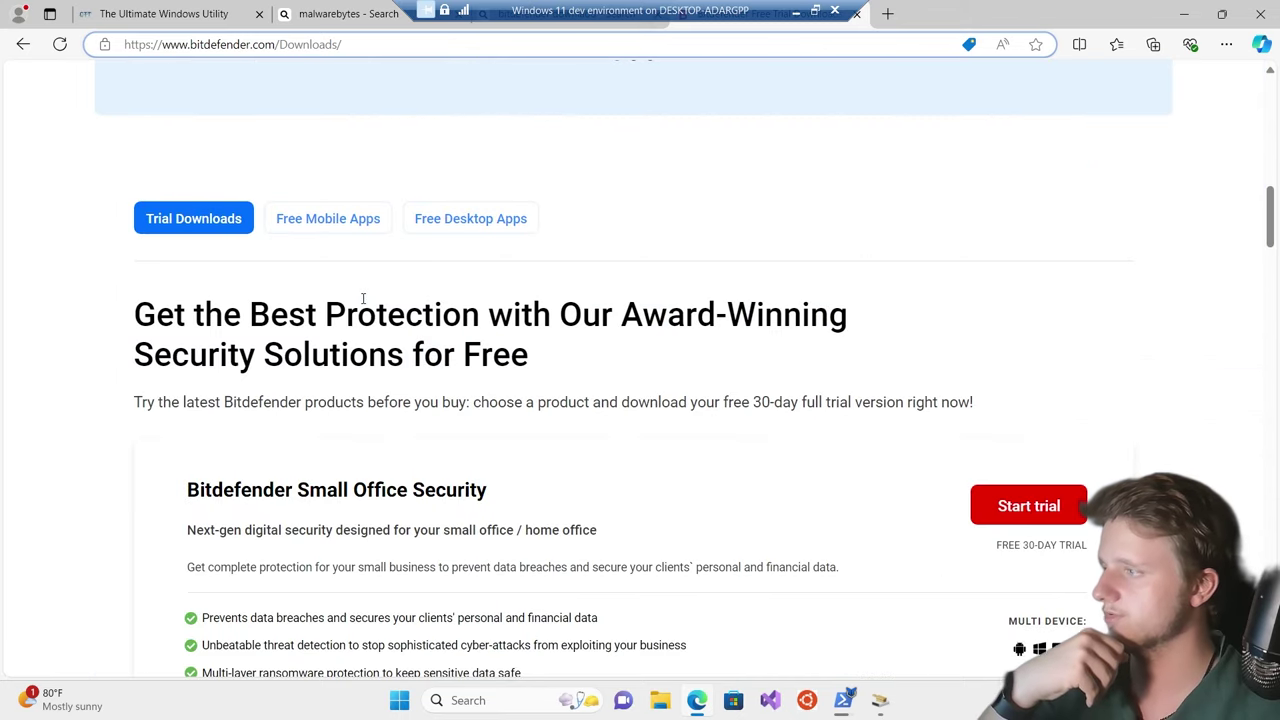
scroll(351, 252, down, 3)
scroll(351, 252, up, 4)
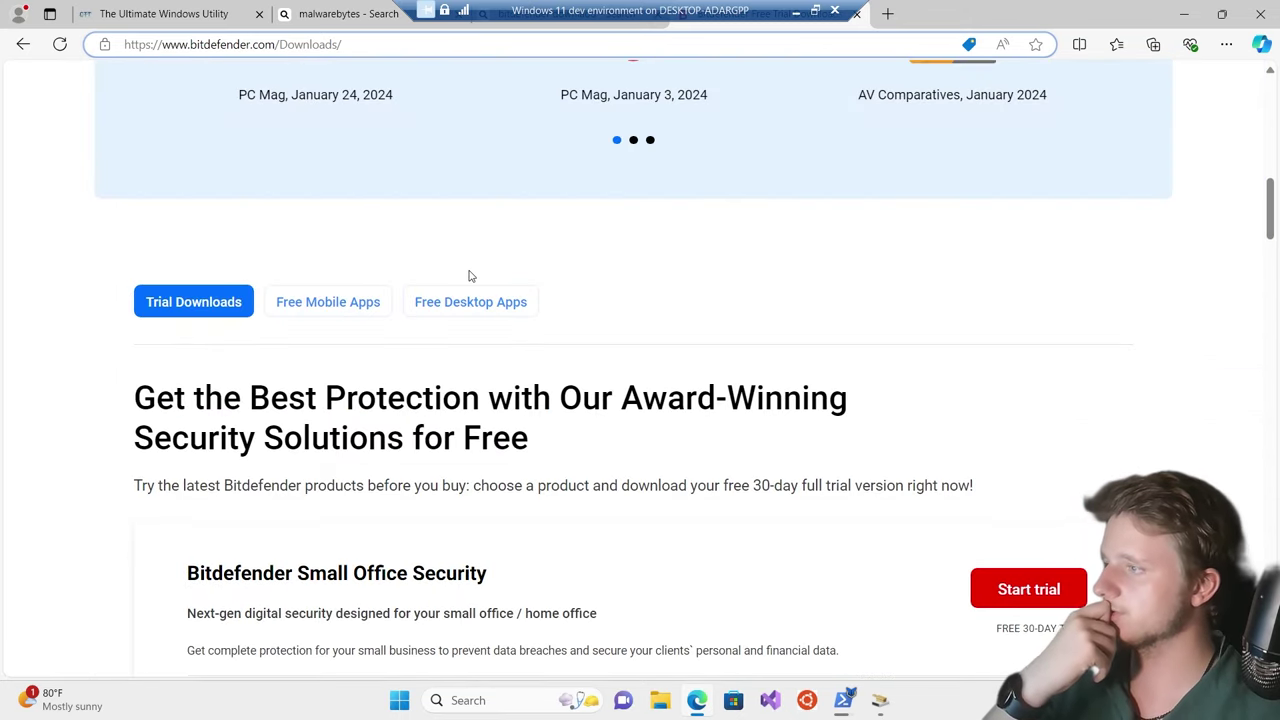
click(465, 300)
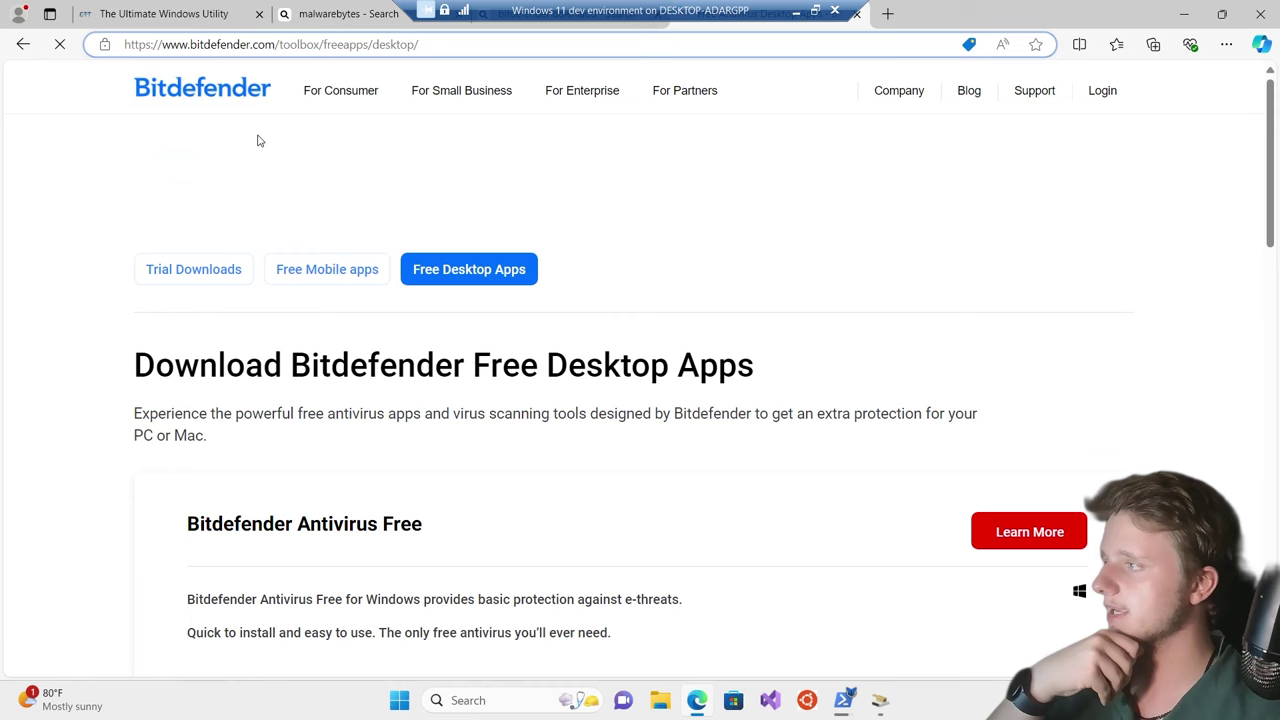
Examine the Bitdefender Antivirus Free entry and its description on the Free Desktop Apps page
scroll(771, 277, down, 2)
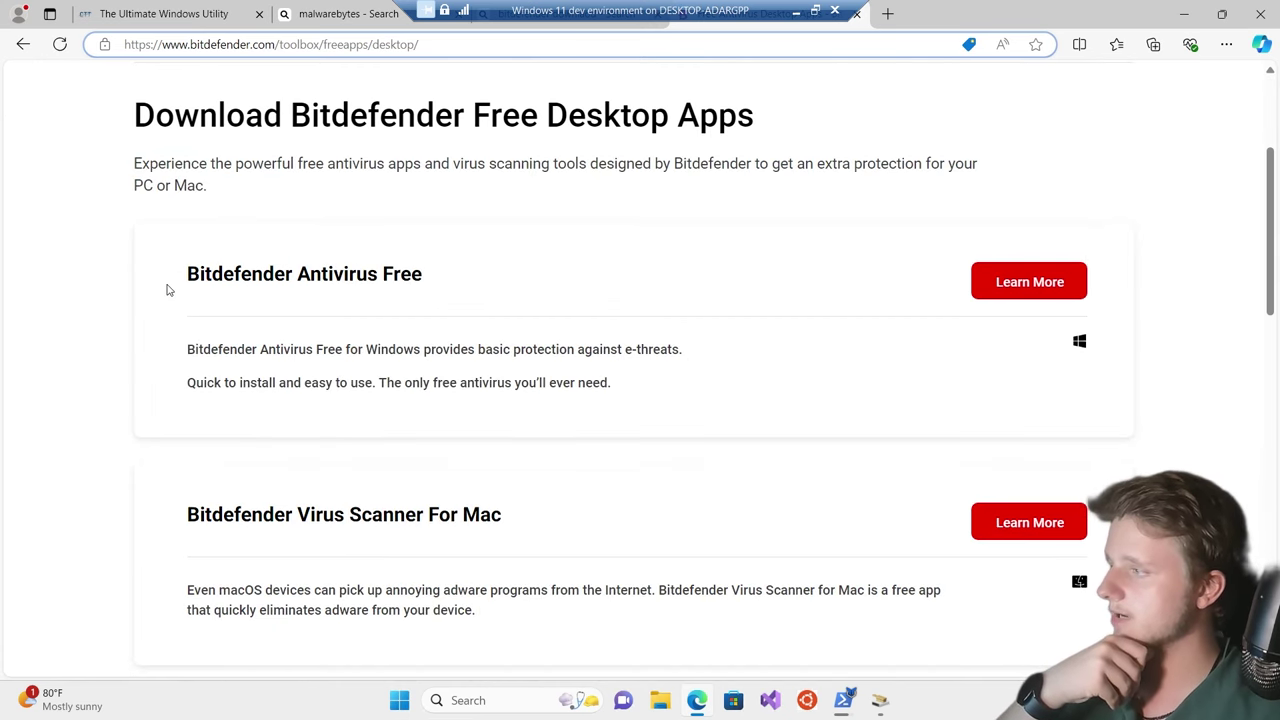
drag(178, 275, 445, 275)
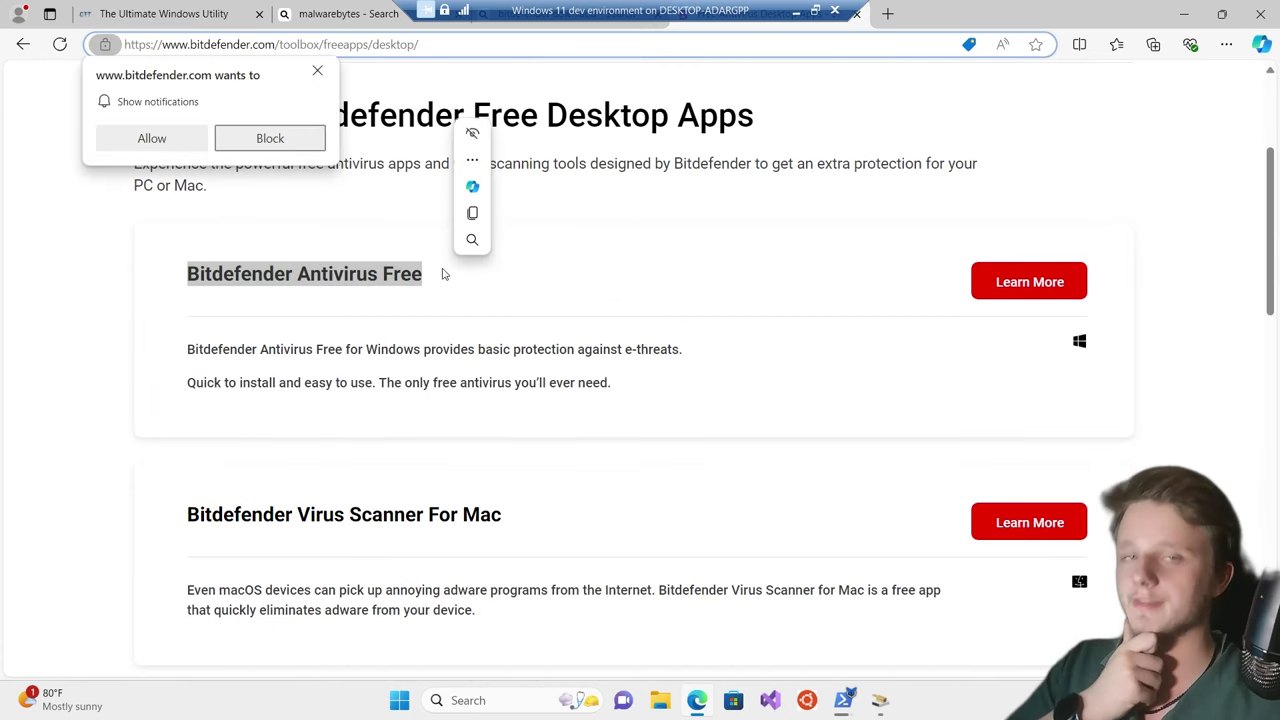
click(808, 280)
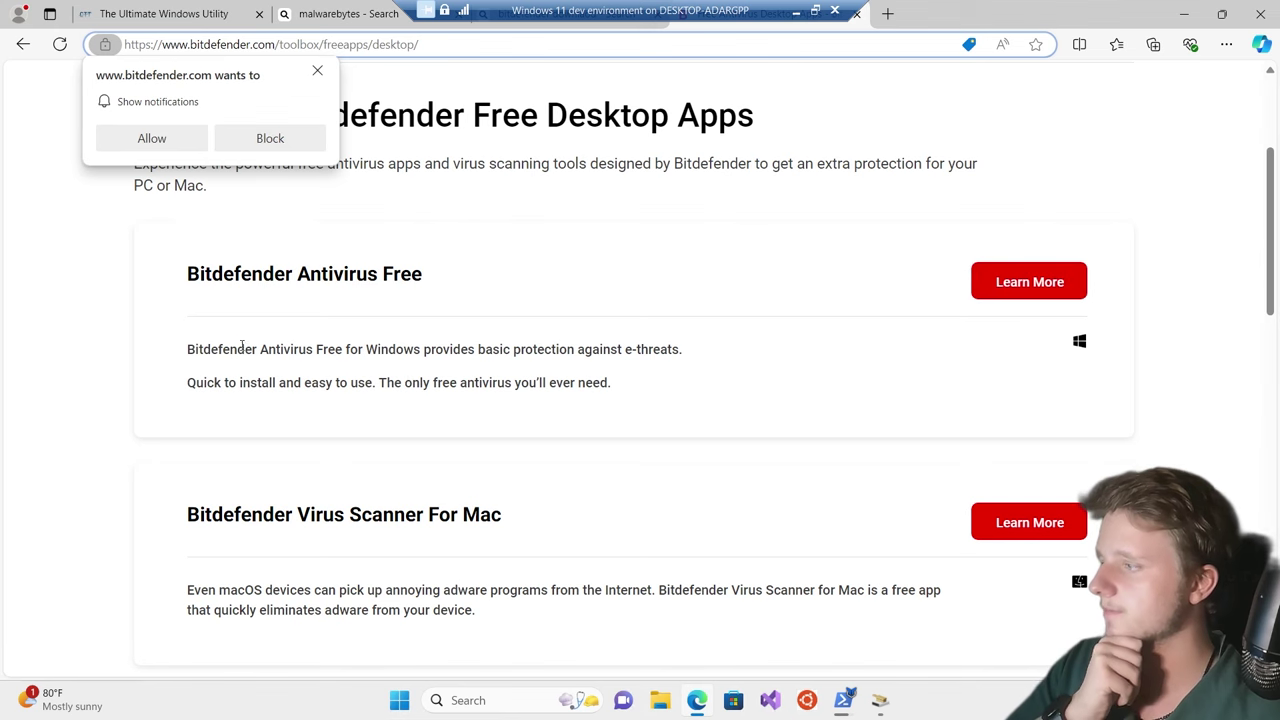
drag(230, 349, 620, 384)
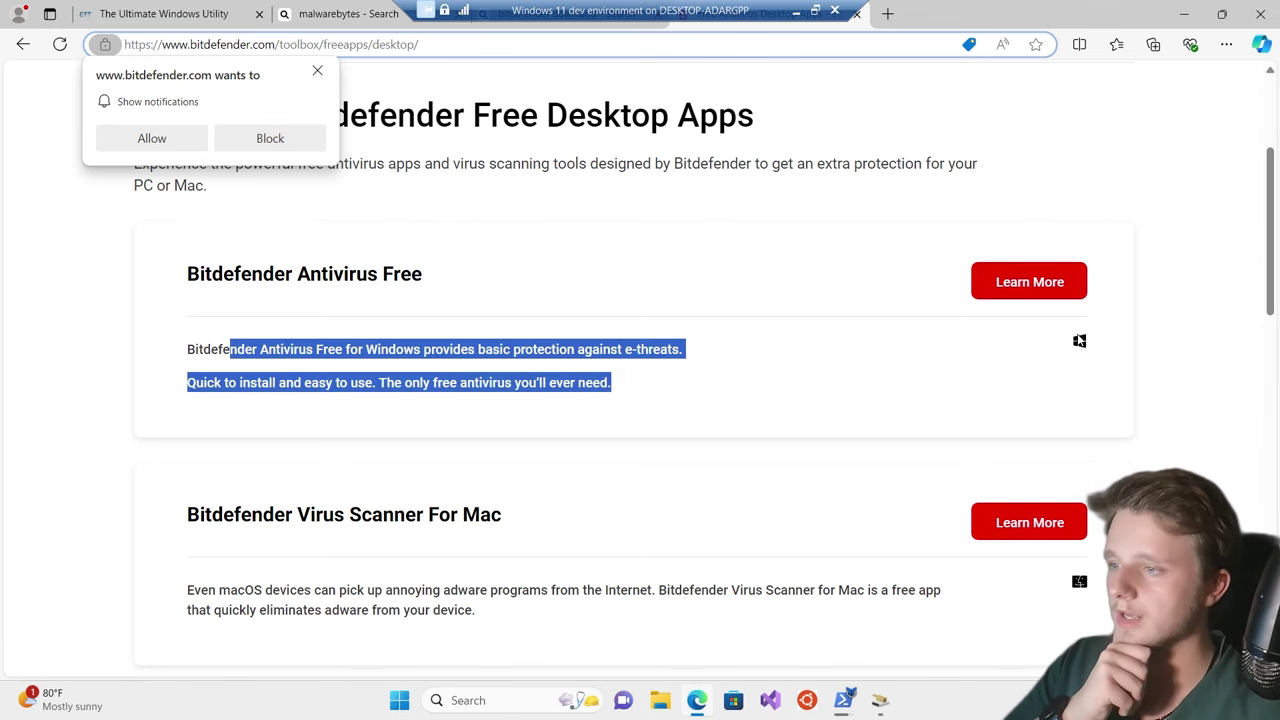
Download Bitdefender Antivirus Free for Windows and look through the plan comparison and installation steps on the thank-you page
click(1055, 282)
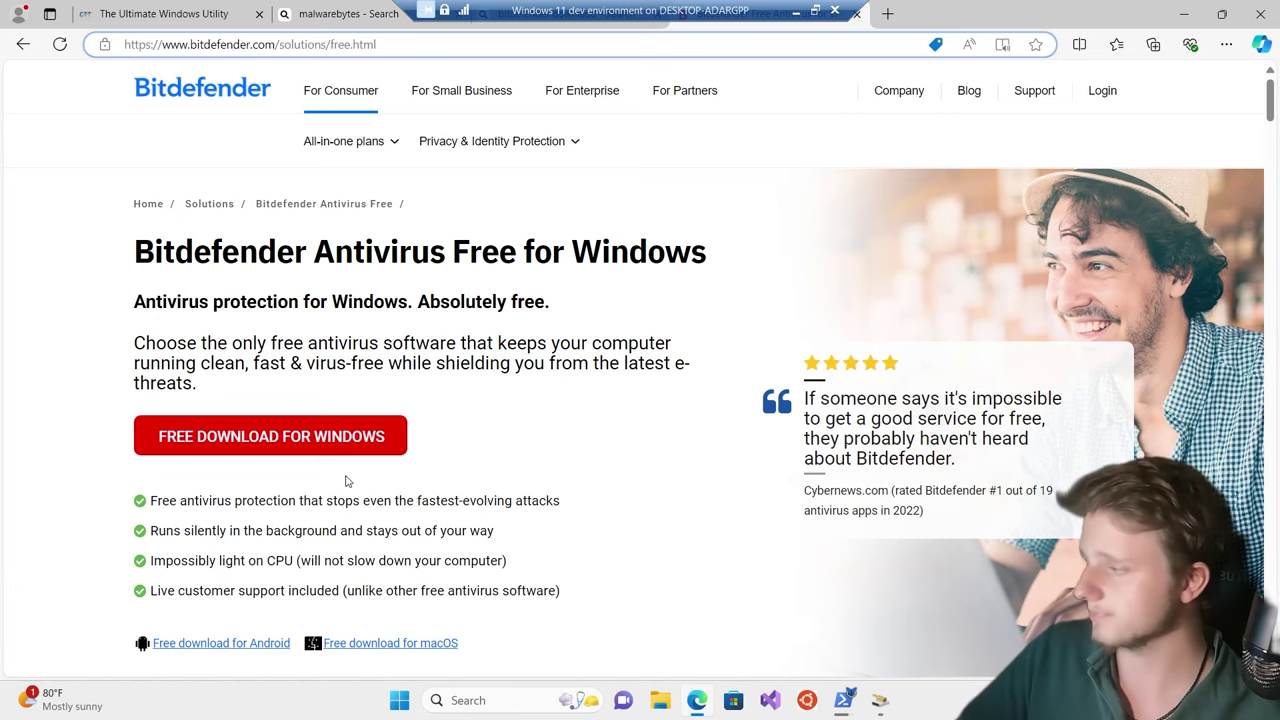
click(256, 450)
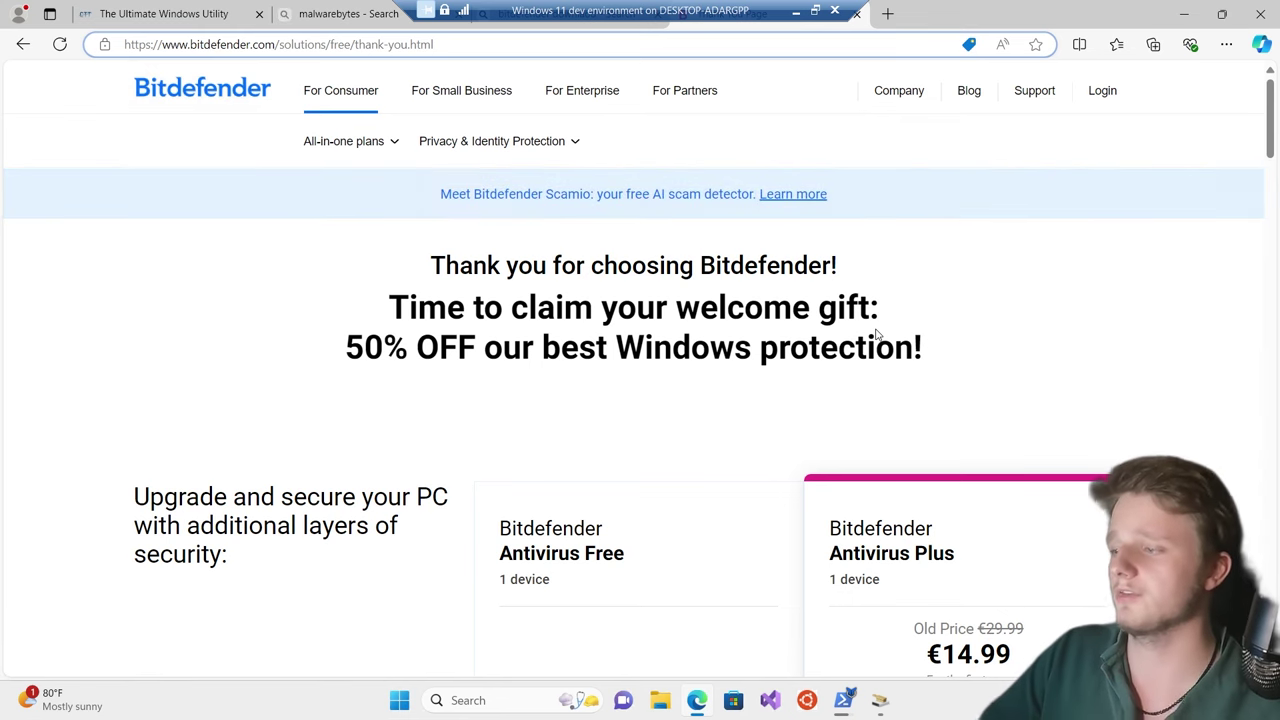
scroll(876, 336, down, 5)
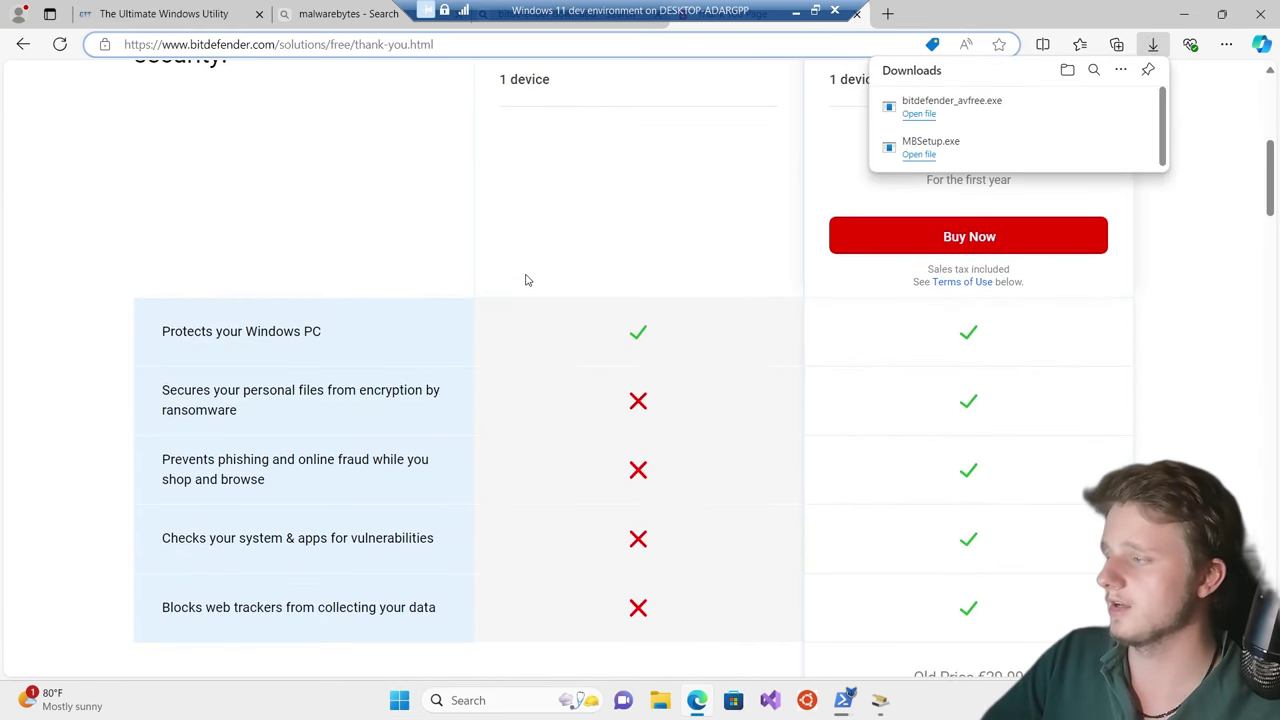
scroll(543, 243, up, 2)
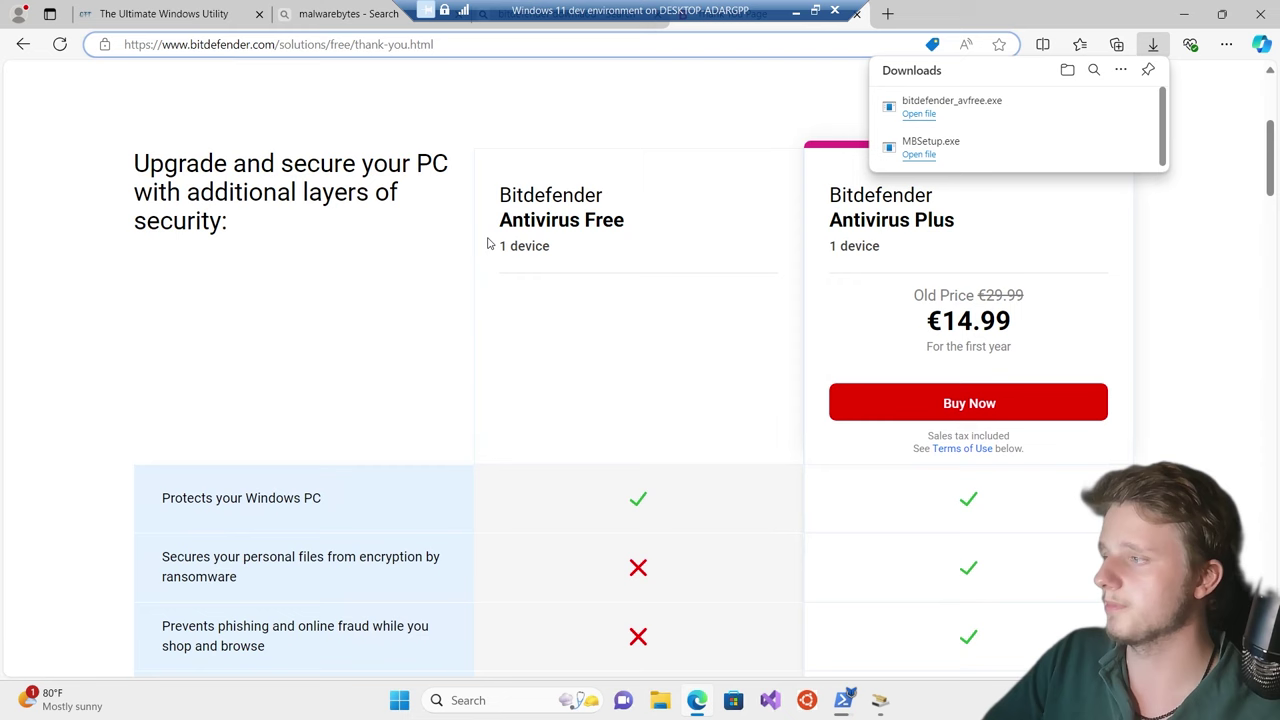
drag(489, 243, 594, 294)
scroll(600, 300, down, 5)
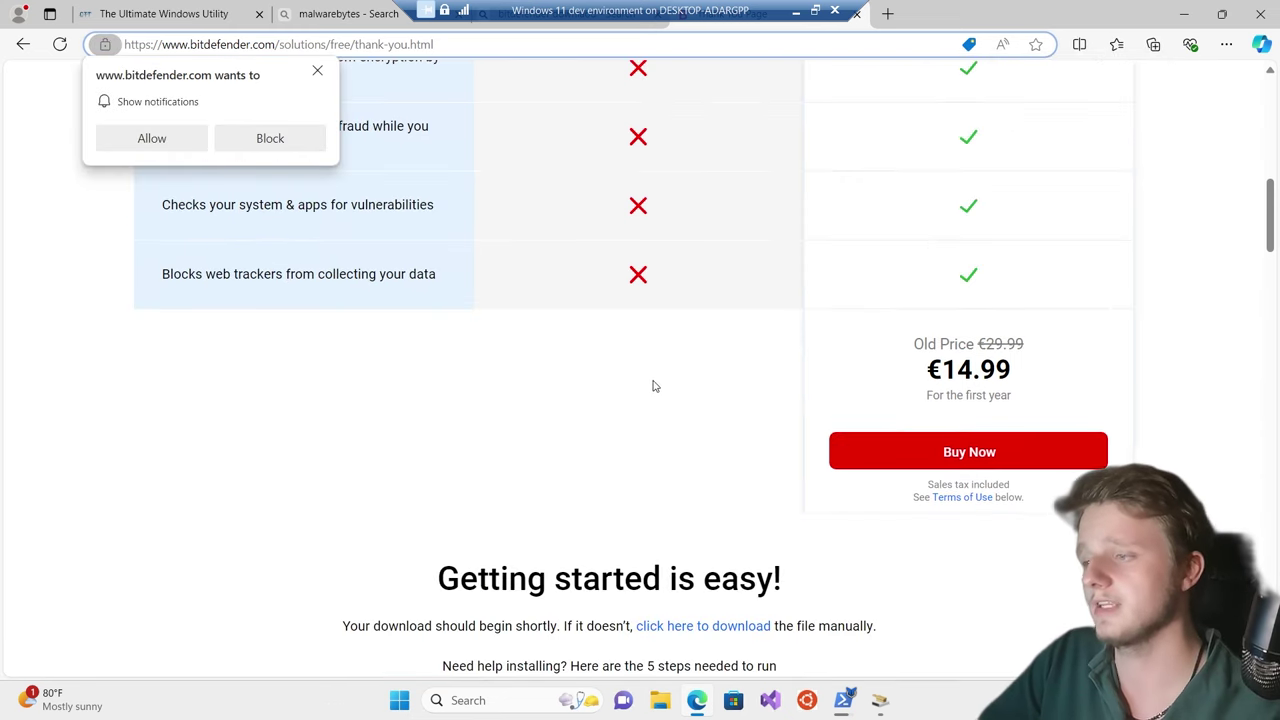
scroll(650, 387, down, 7)
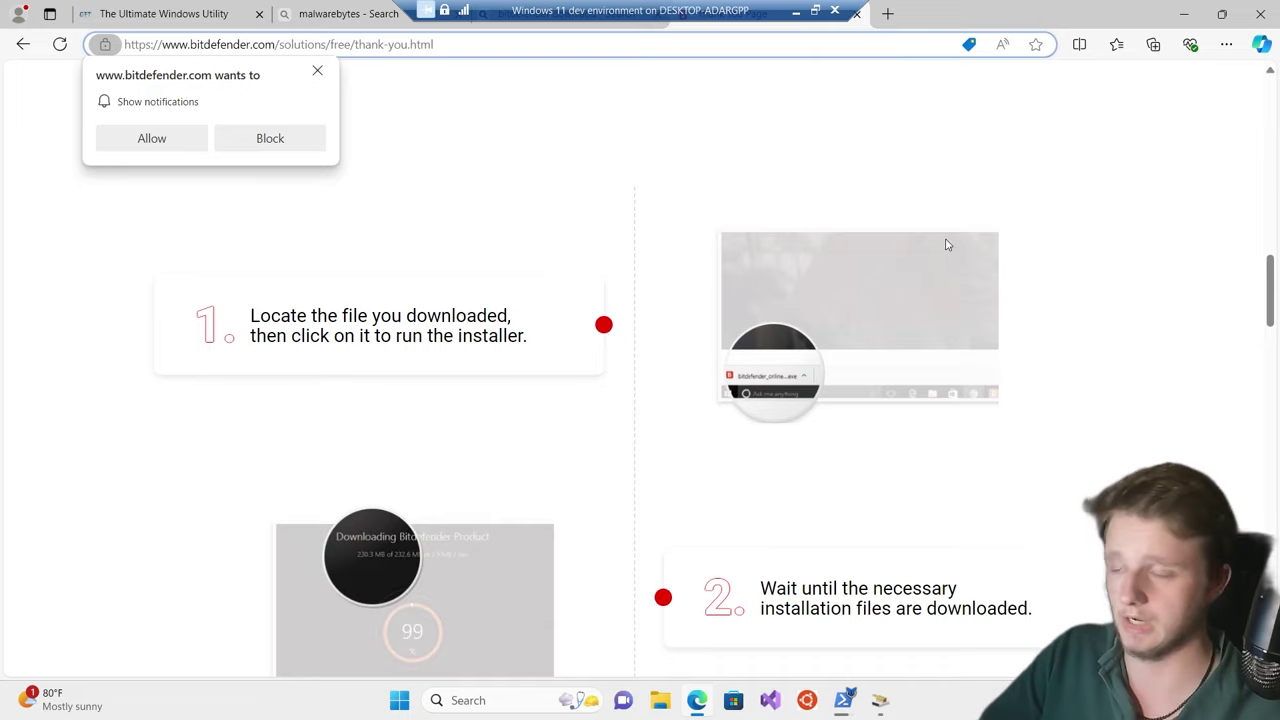
Minimize the browser and cancel the running Disk Cleanup scan
click(1184, 14)
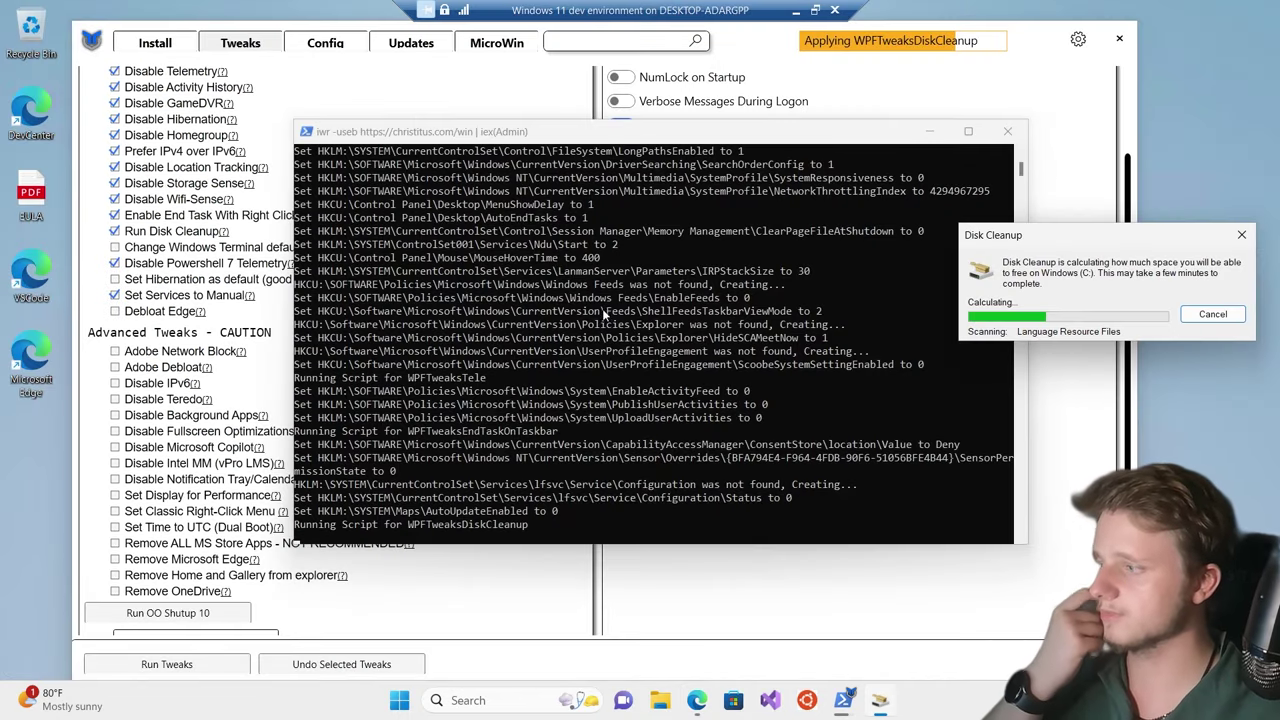
drag(1053, 248, 640, 292)
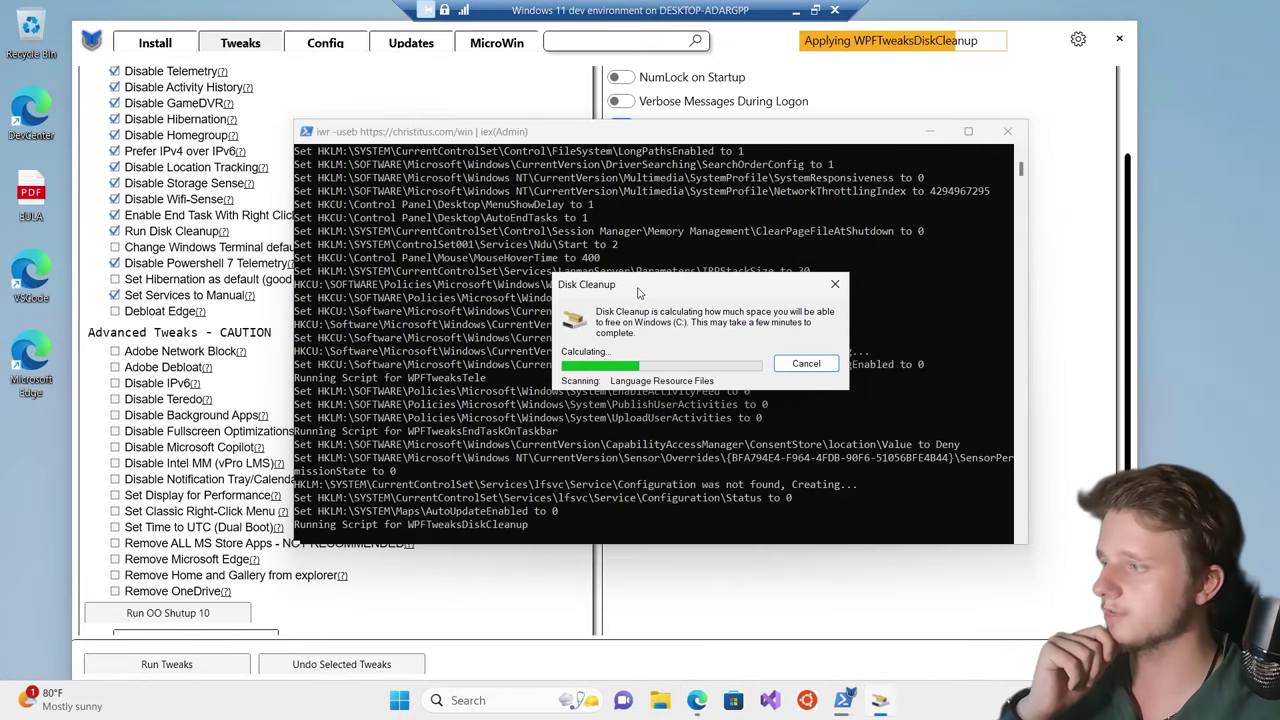
click(805, 364)
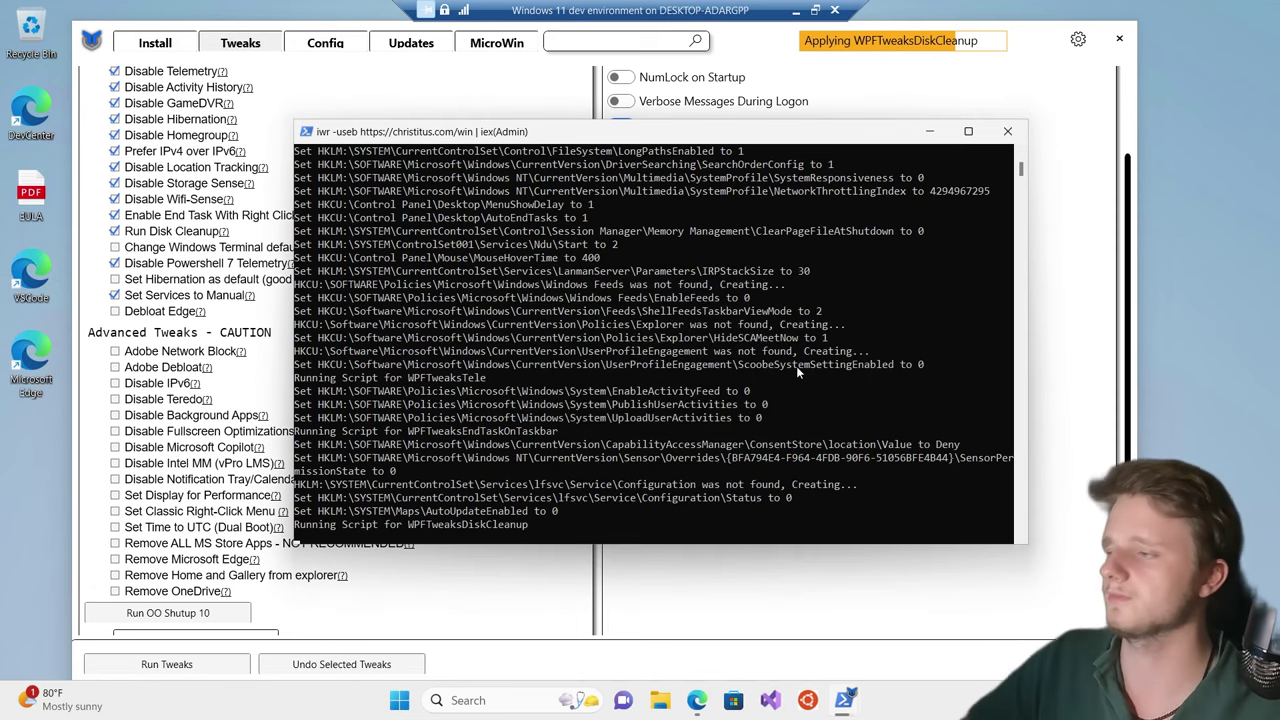
Shift the PowerShell console window slightly and quit OneDrive, confirming that it should close
drag(676, 138, 713, 127)
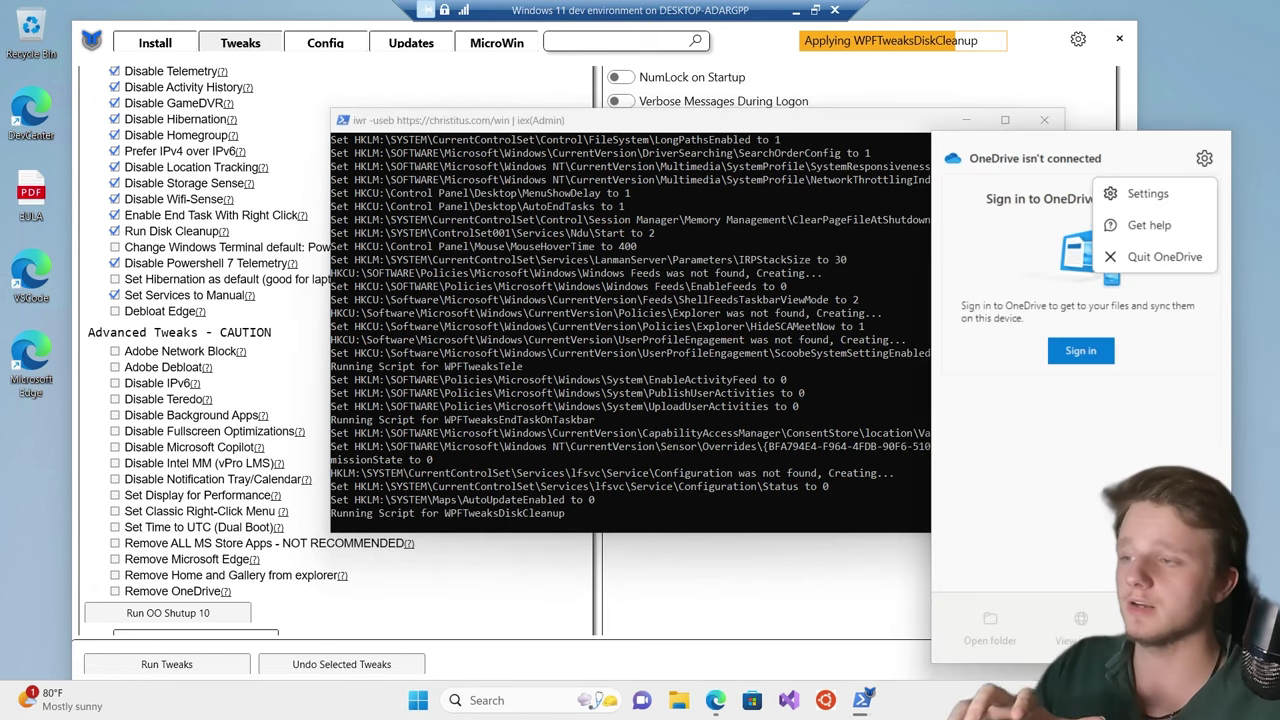
click(1136, 258)
click(542, 438)
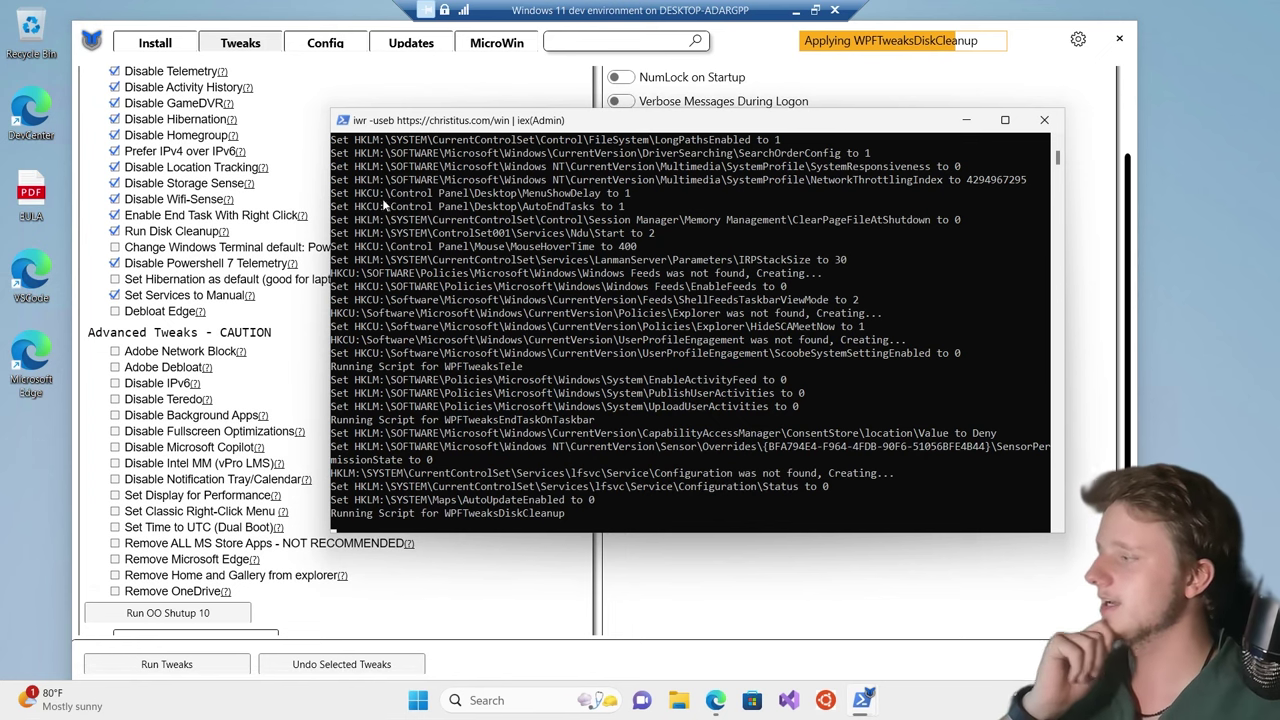
Select Disable Microsoft Copilot, Remove Microsoft Edge and Remove OneDrive in the Advanced Tweaks list
scroll(193, 311, up, 3)
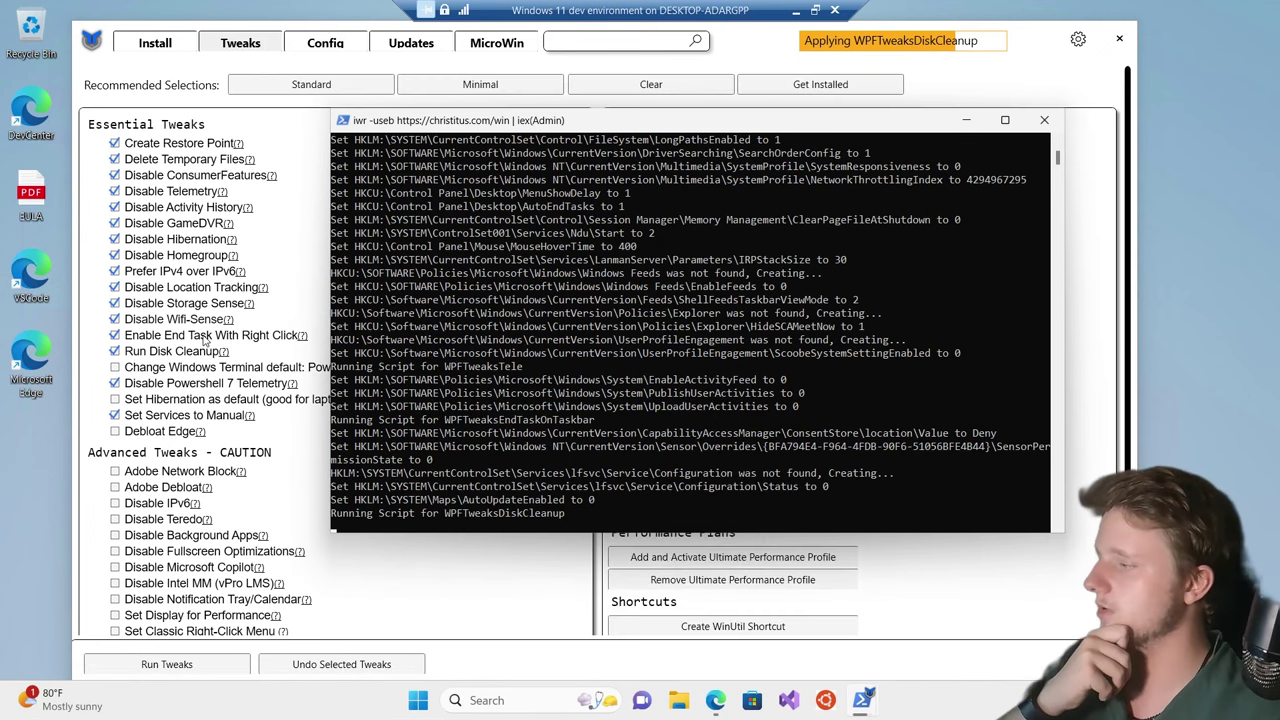
scroll(200, 350, down, 3)
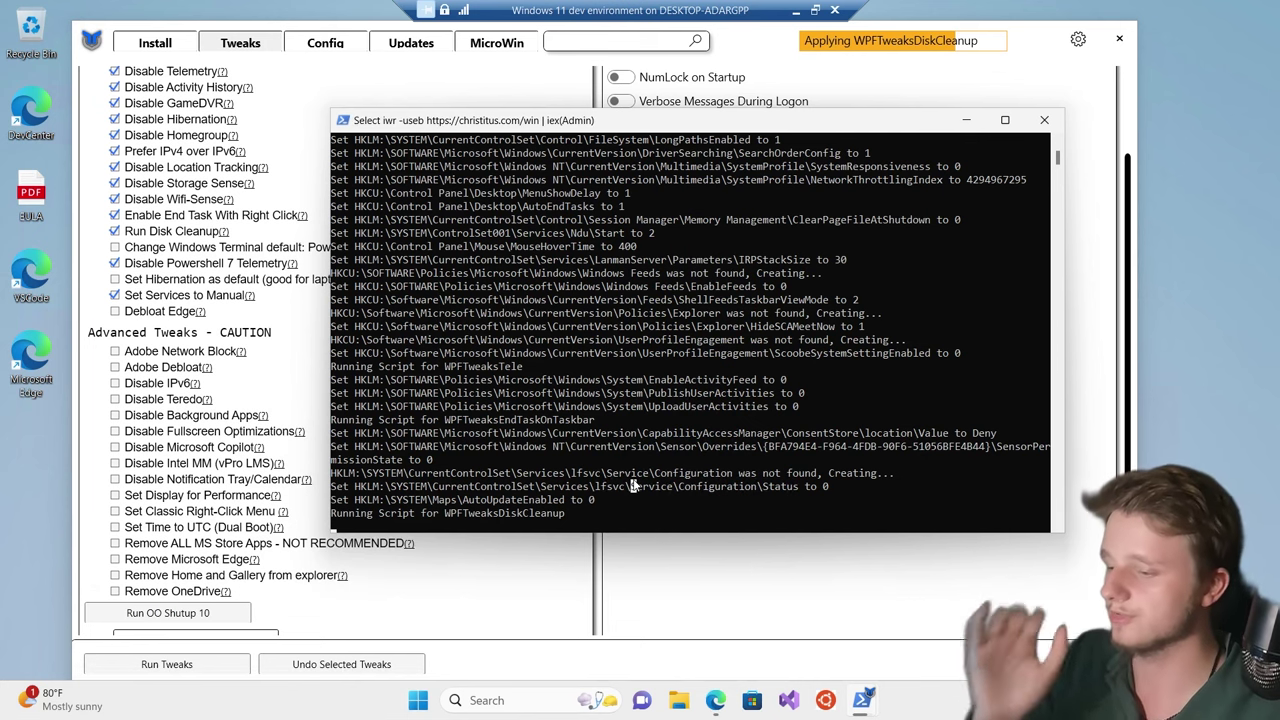
click(115, 560)
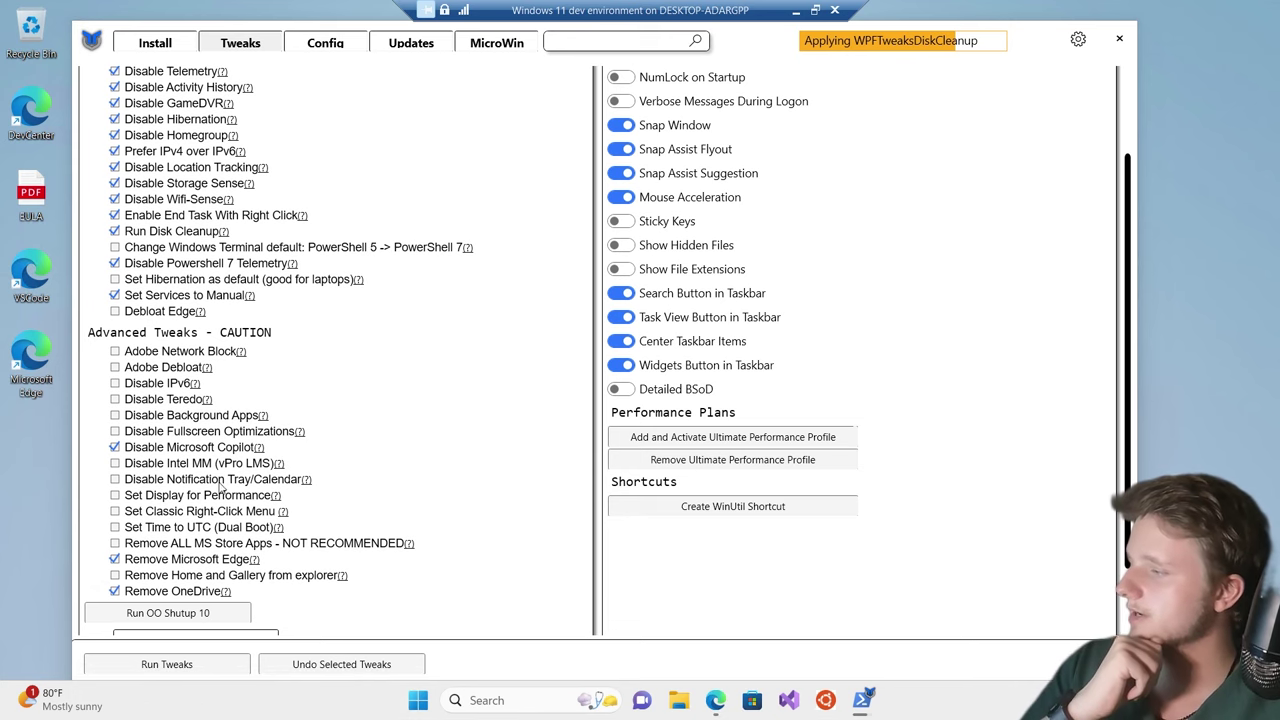
scroll(237, 450, down, 3)
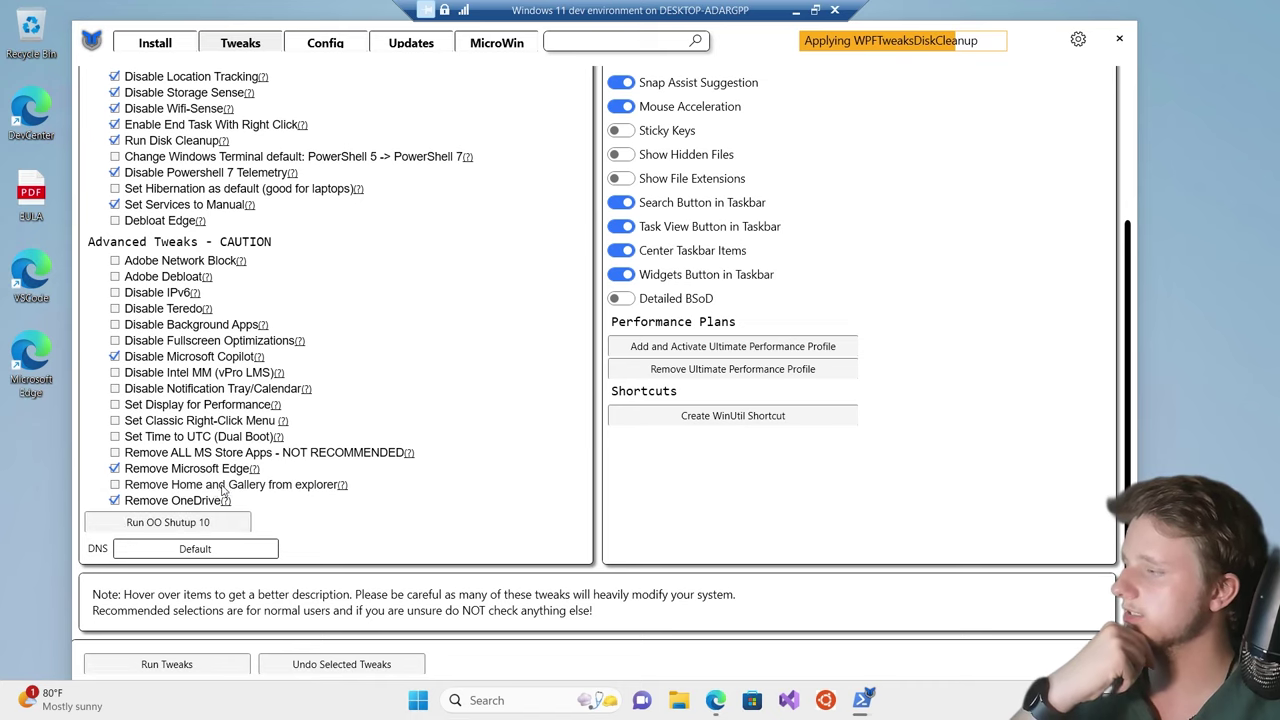
scroll(668, 368, up, 3)
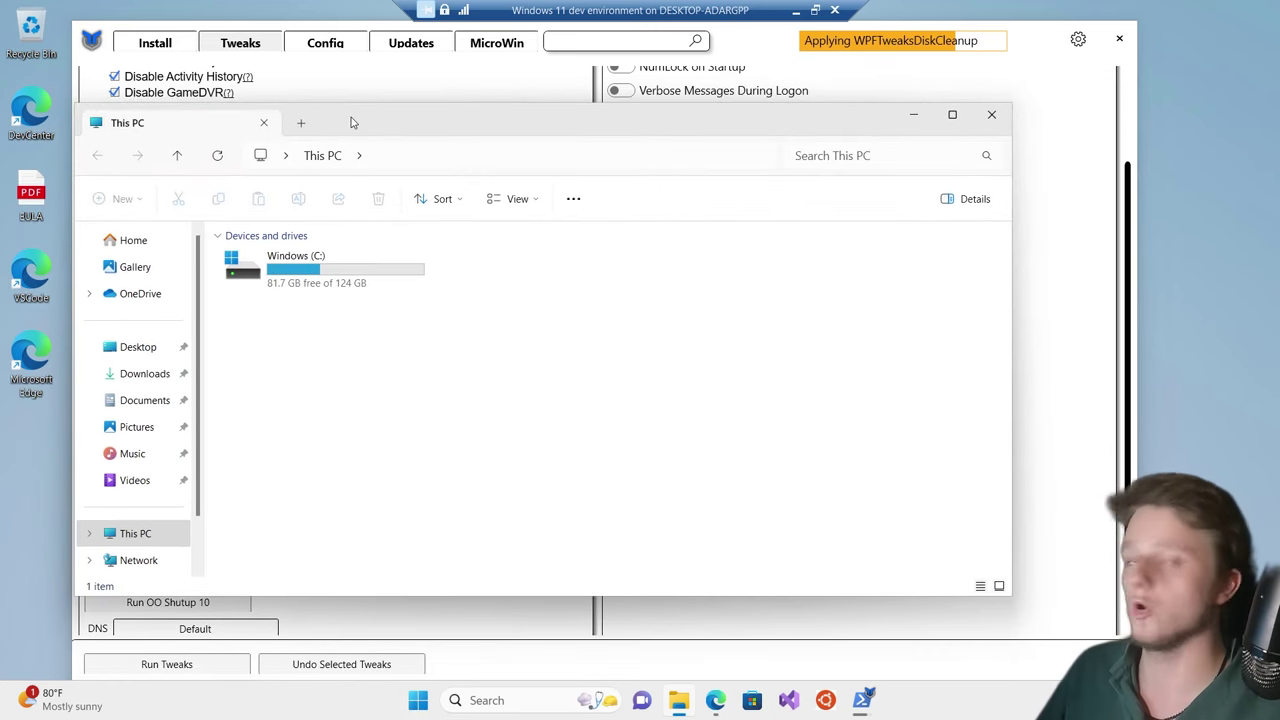
Examine the Home and Gallery sections in File Explorer and close its window
click(126, 243)
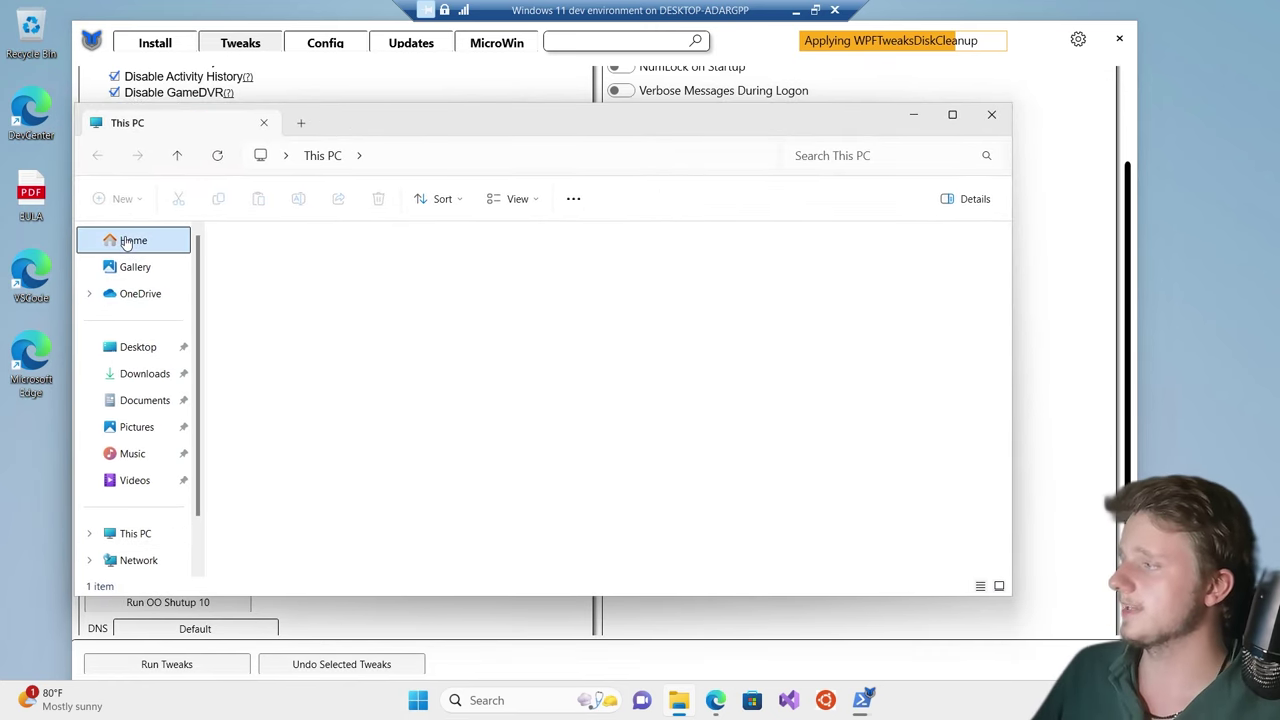
click(128, 276)
drag(965, 138, 1147, 140)
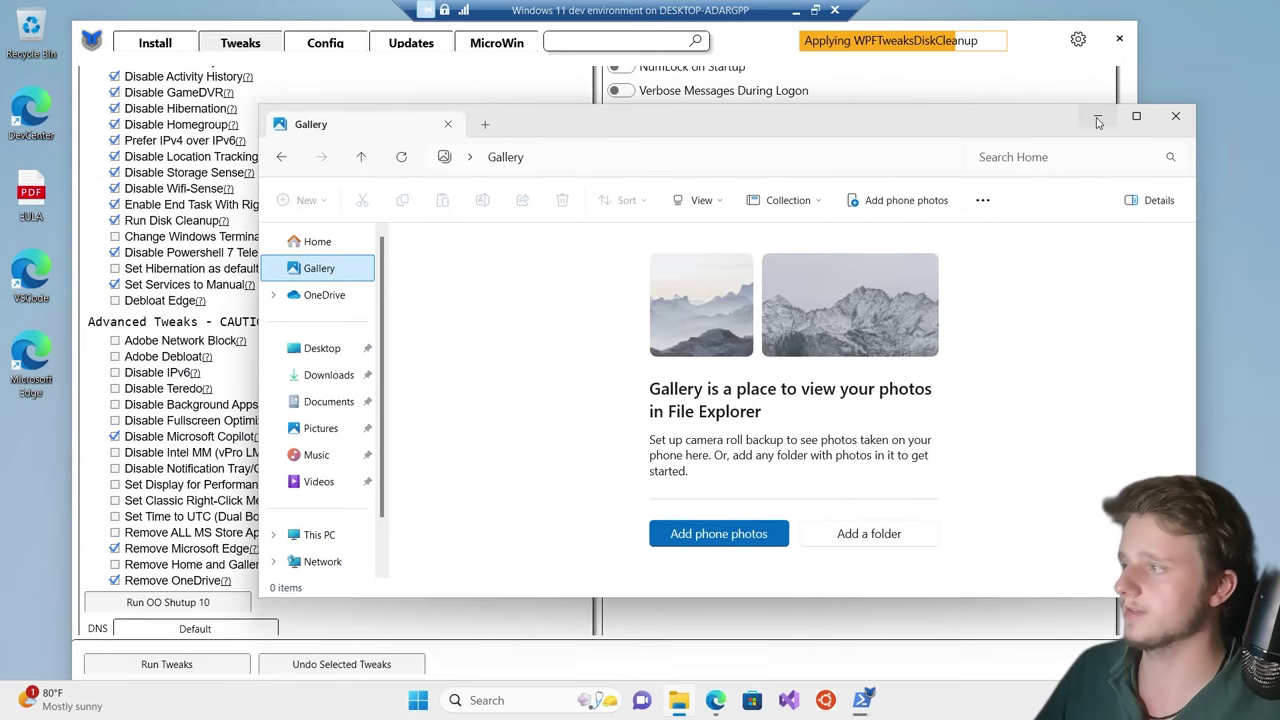
click(311, 250)
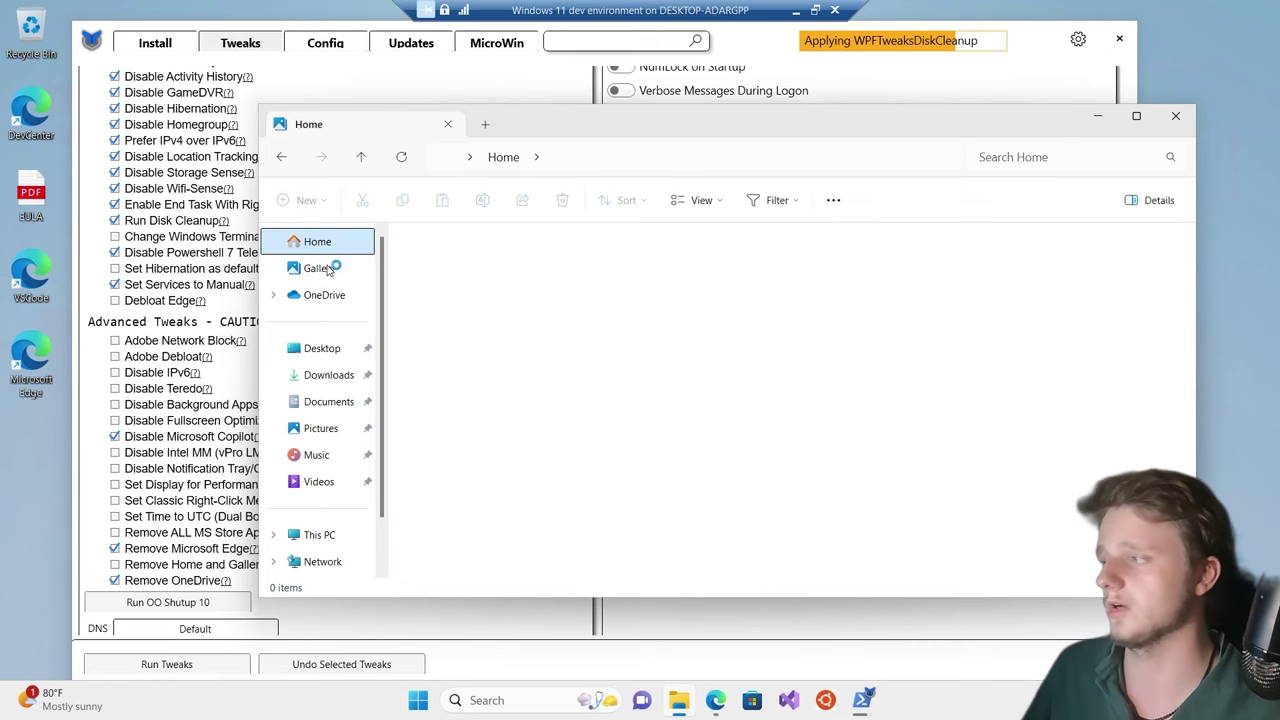
click(320, 268)
click(1175, 116)
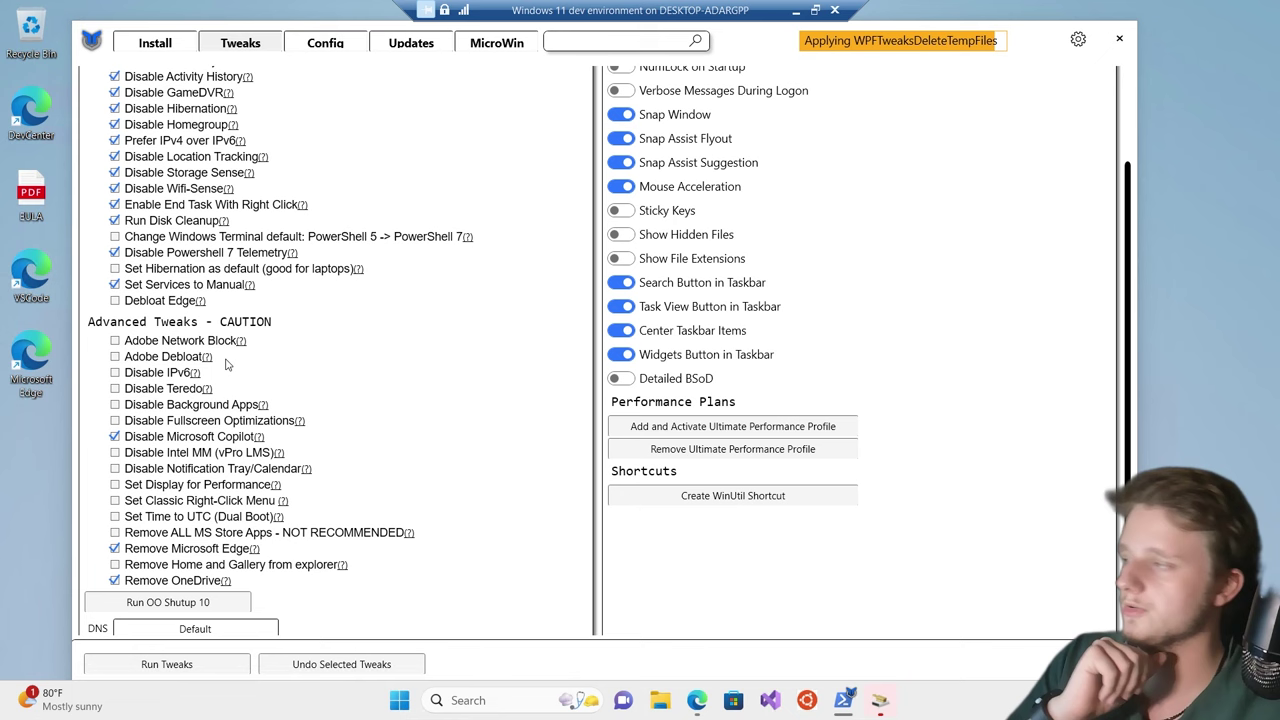
Review the Essential and Advanced Tweaks lists, including the description of Set Classic Right-Click Menu
scroll(226, 365, up, 3)
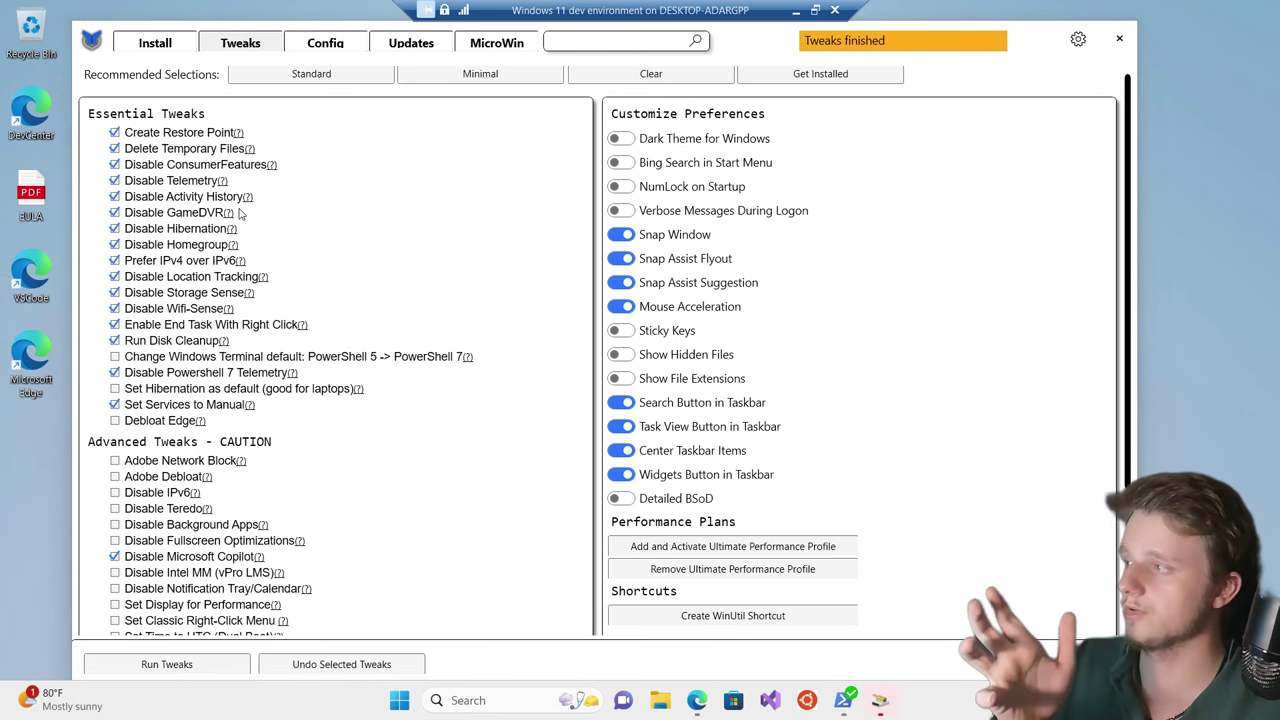
scroll(250, 375, down, 3)
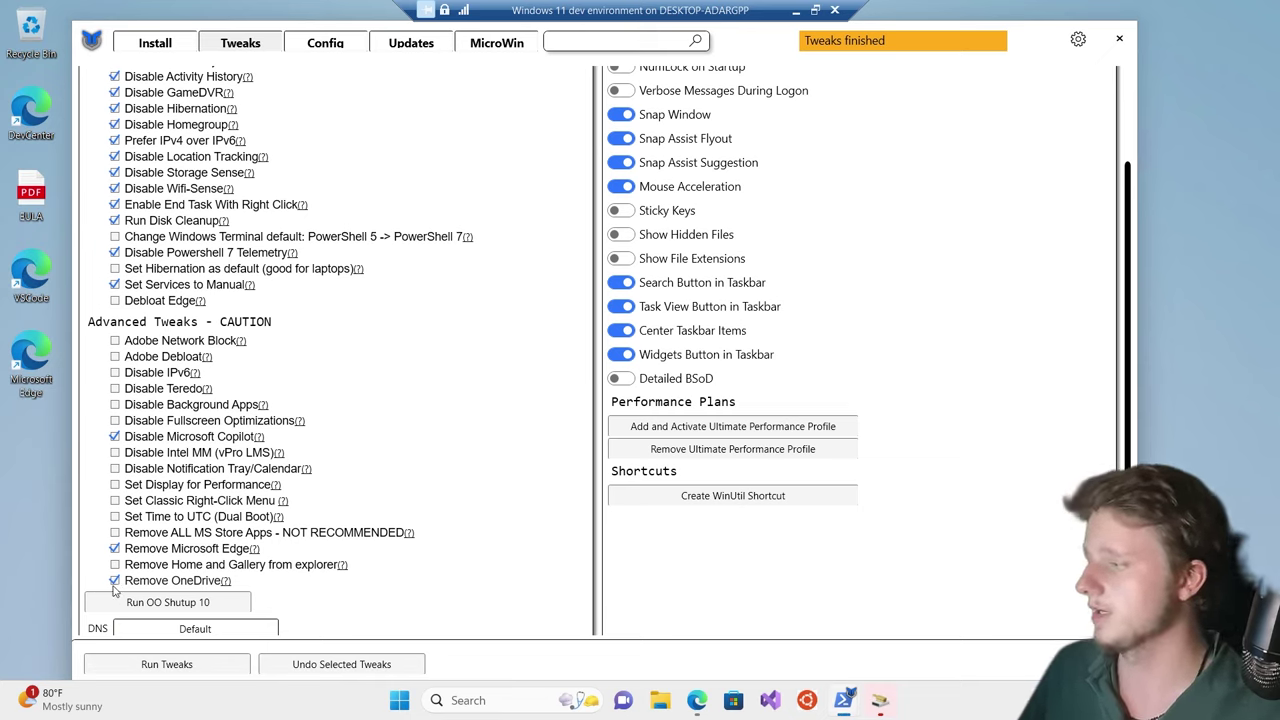
mouse_move(188, 508)
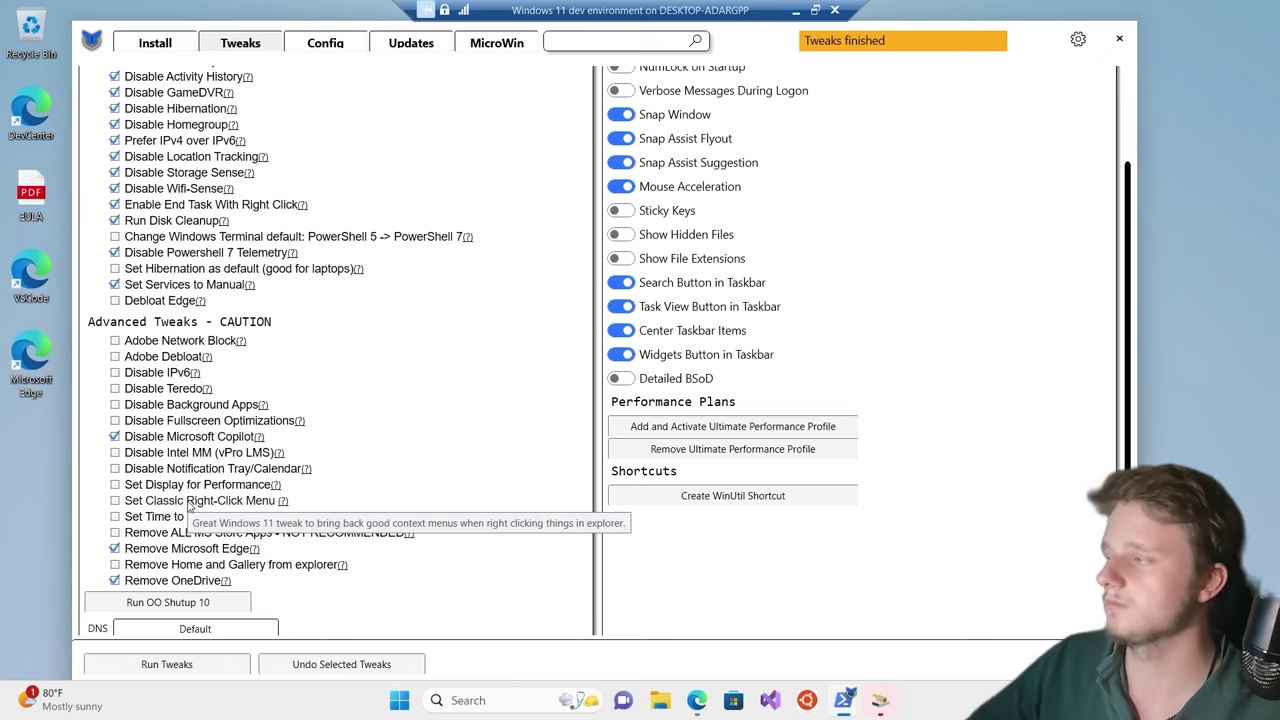
mouse_move(228, 275)
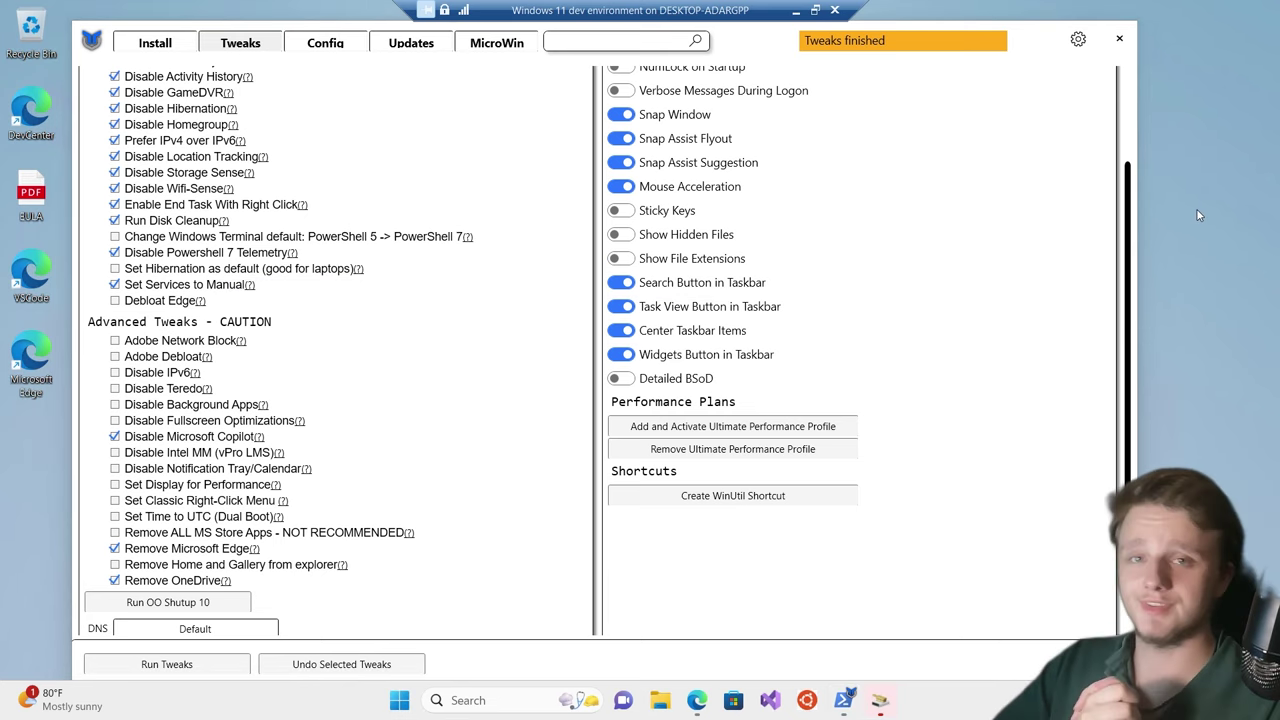
Switch to Microsoft Edge and open Google in a new tab
click(703, 700)
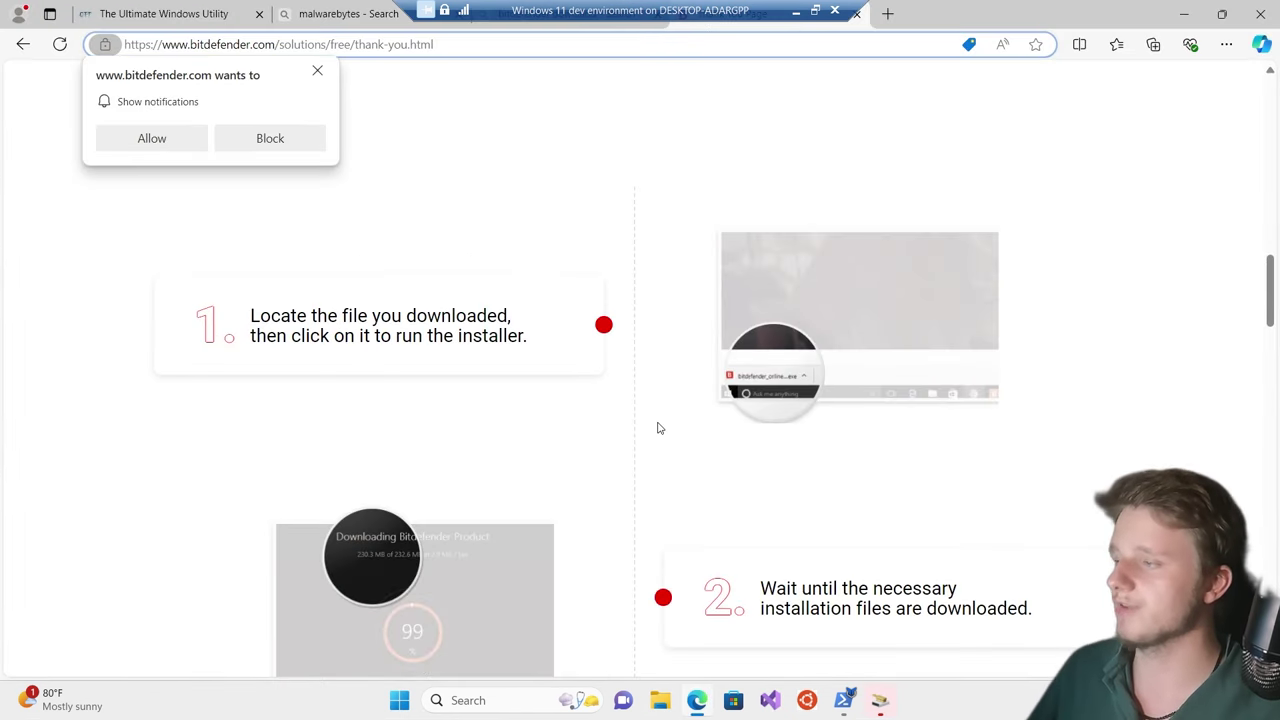
key(ctrl+t)
text(revis)
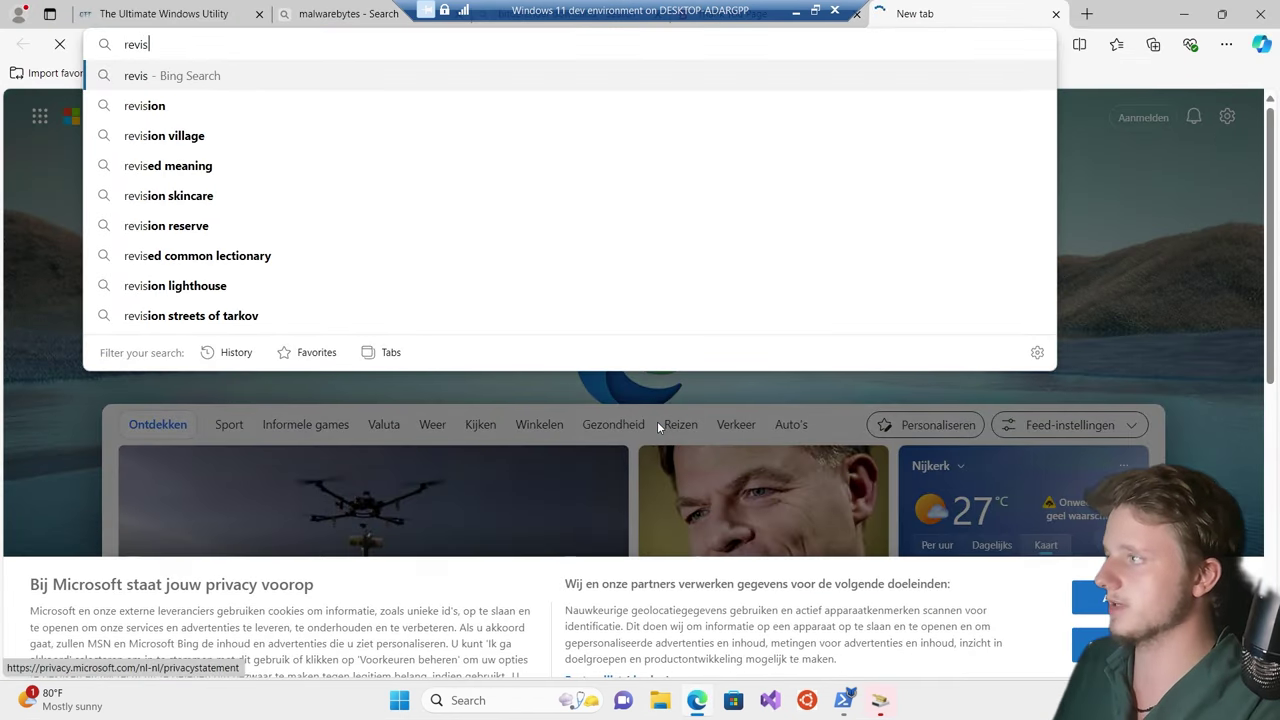
key(ctrl+a)
text(googl)
key(Return)
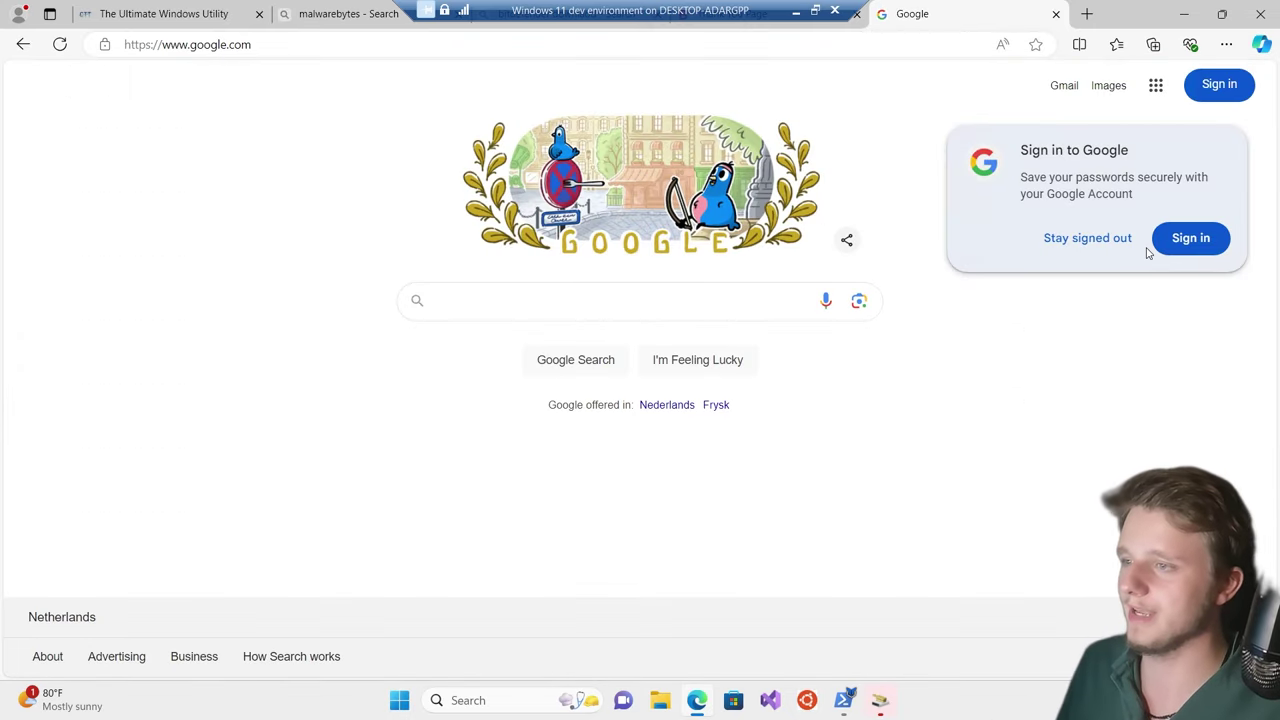
Search Google for "revios", open the ReviOS website revi.cc and look over its home page
click(724, 305)
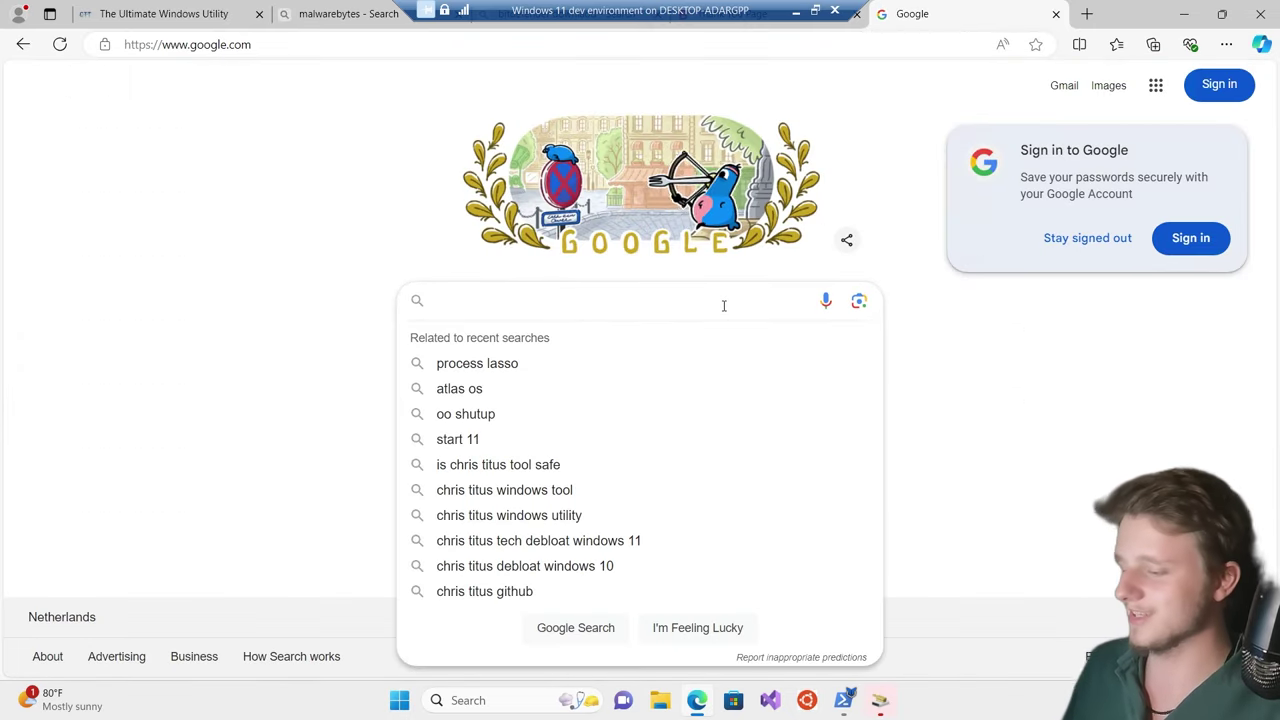
text(revios)
key(Return)
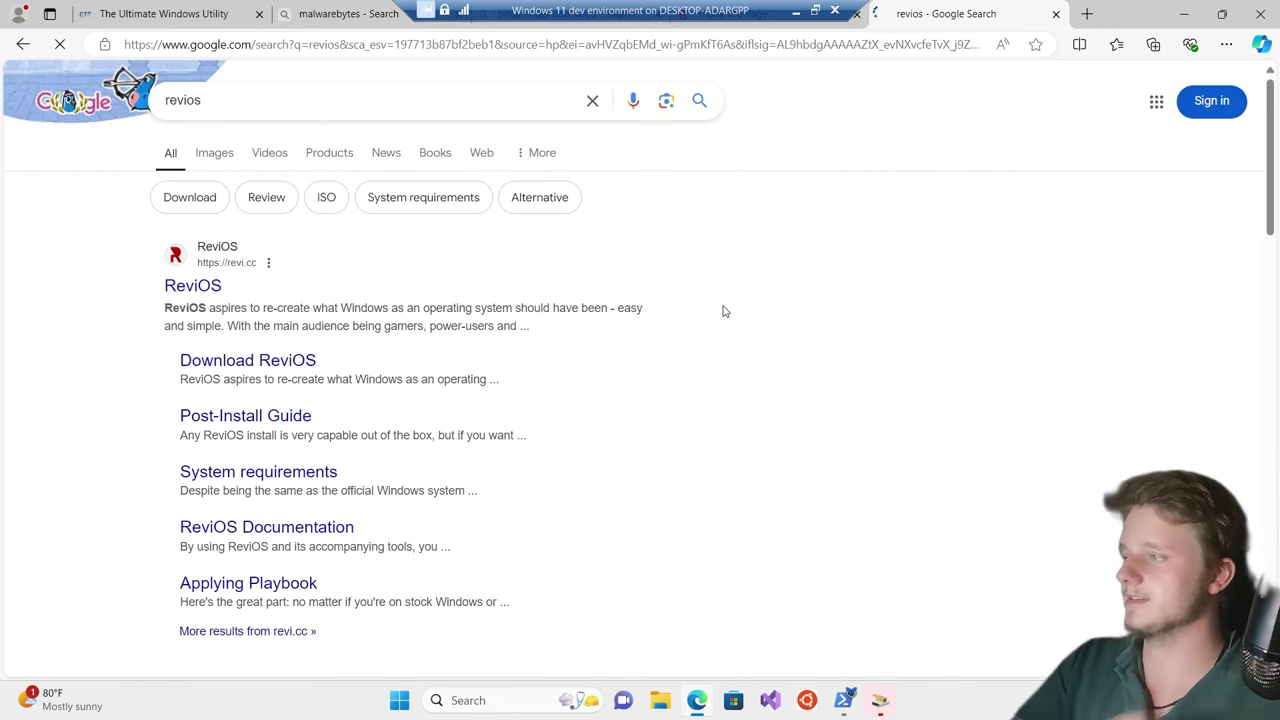
click(180, 287)
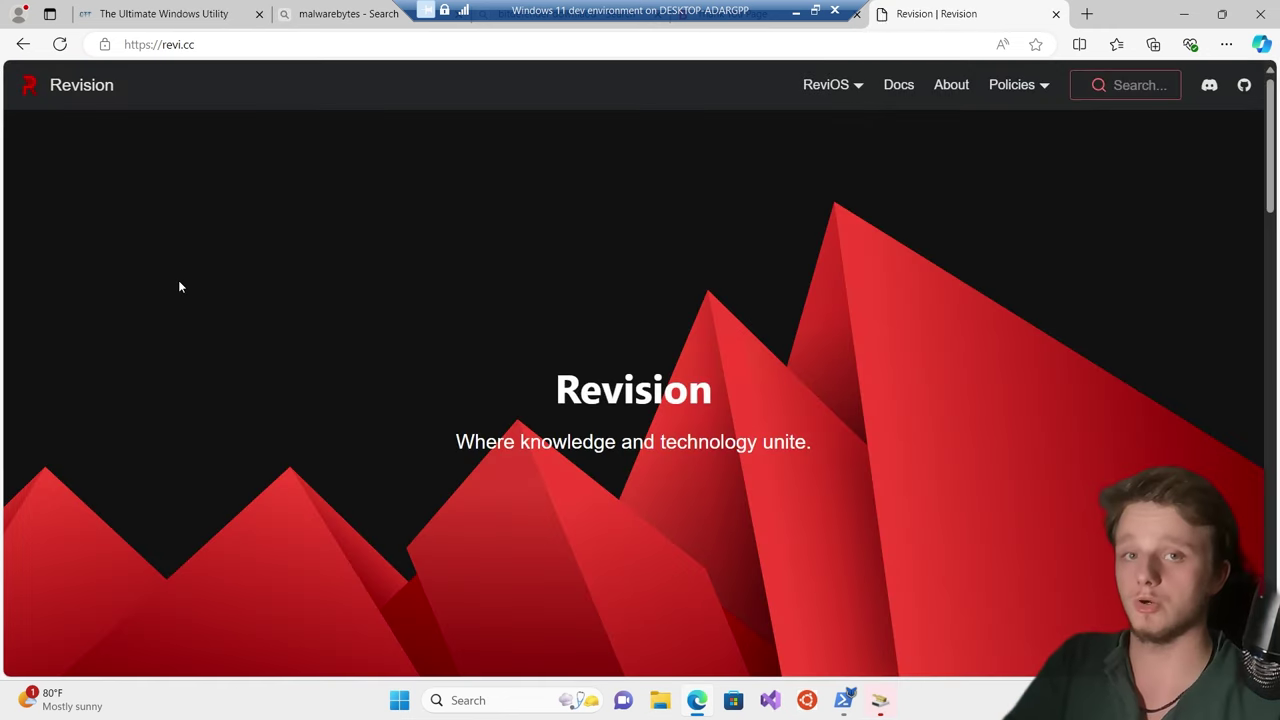
scroll(680, 333, down, 2)
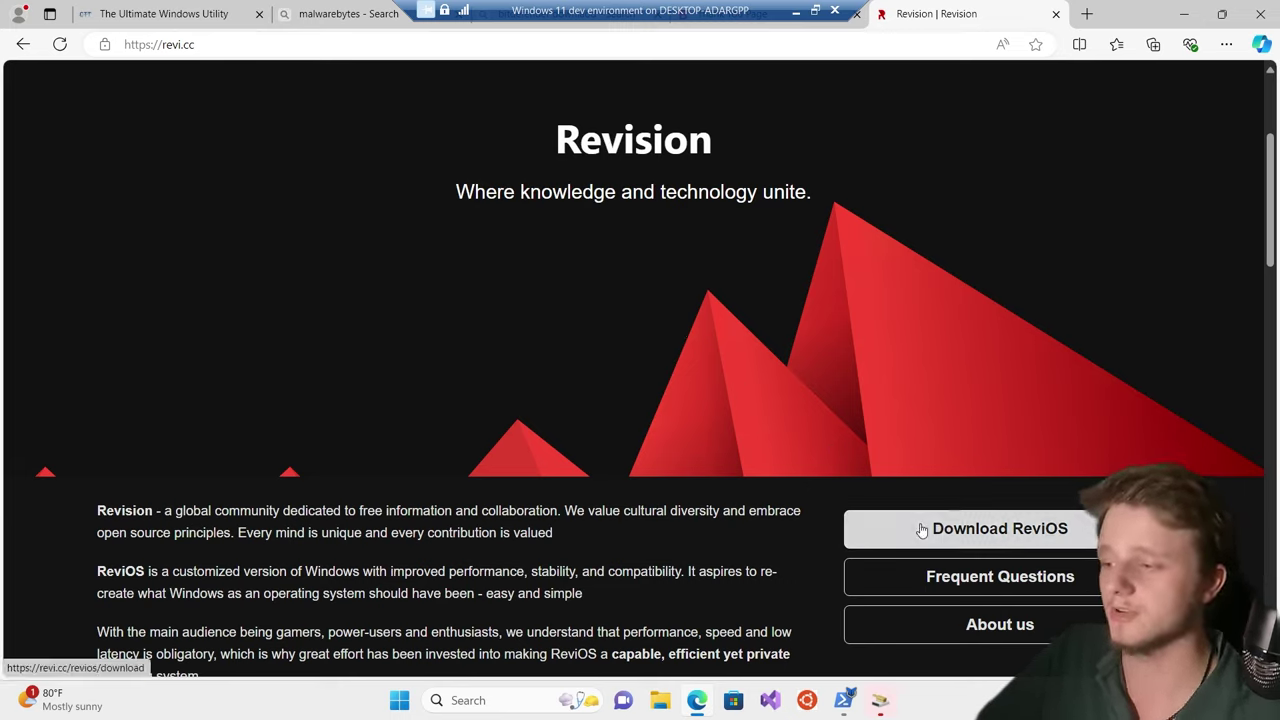
Bring the Chris Titus PowerShell console to the front, clear its text selection and dismiss the Disk Space Notification
click(843, 700)
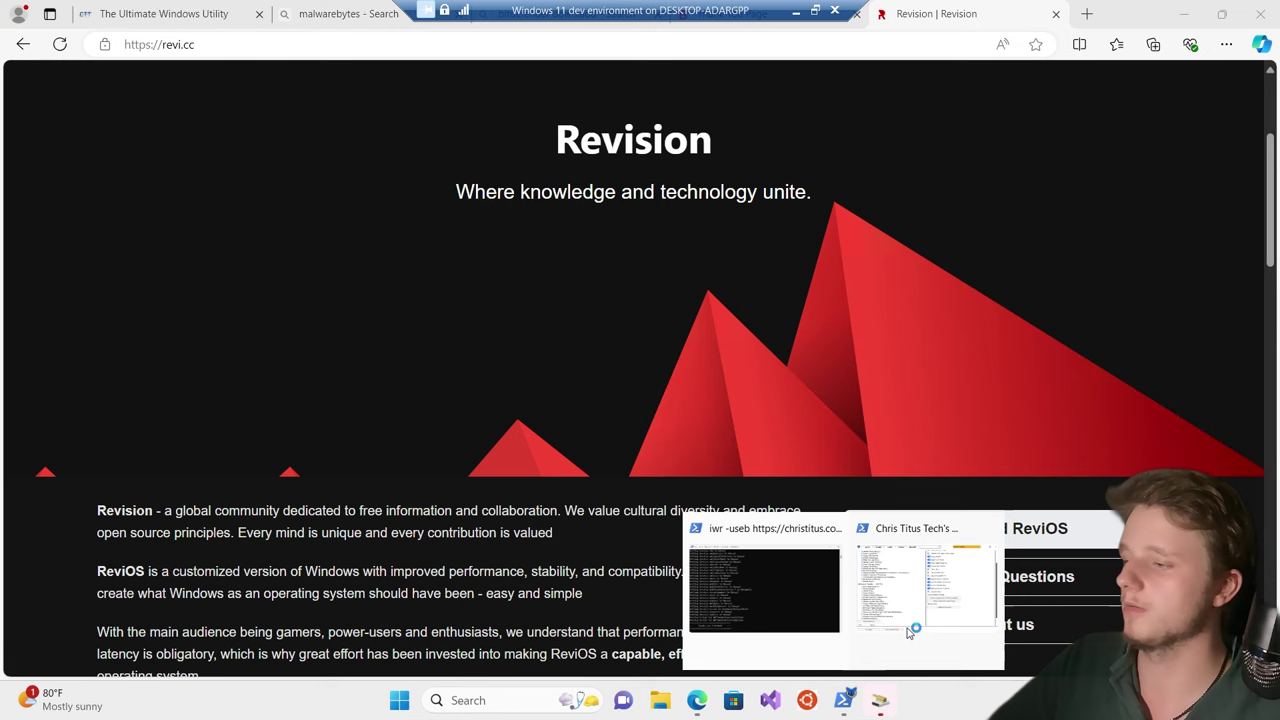
click(815, 617)
click(711, 482)
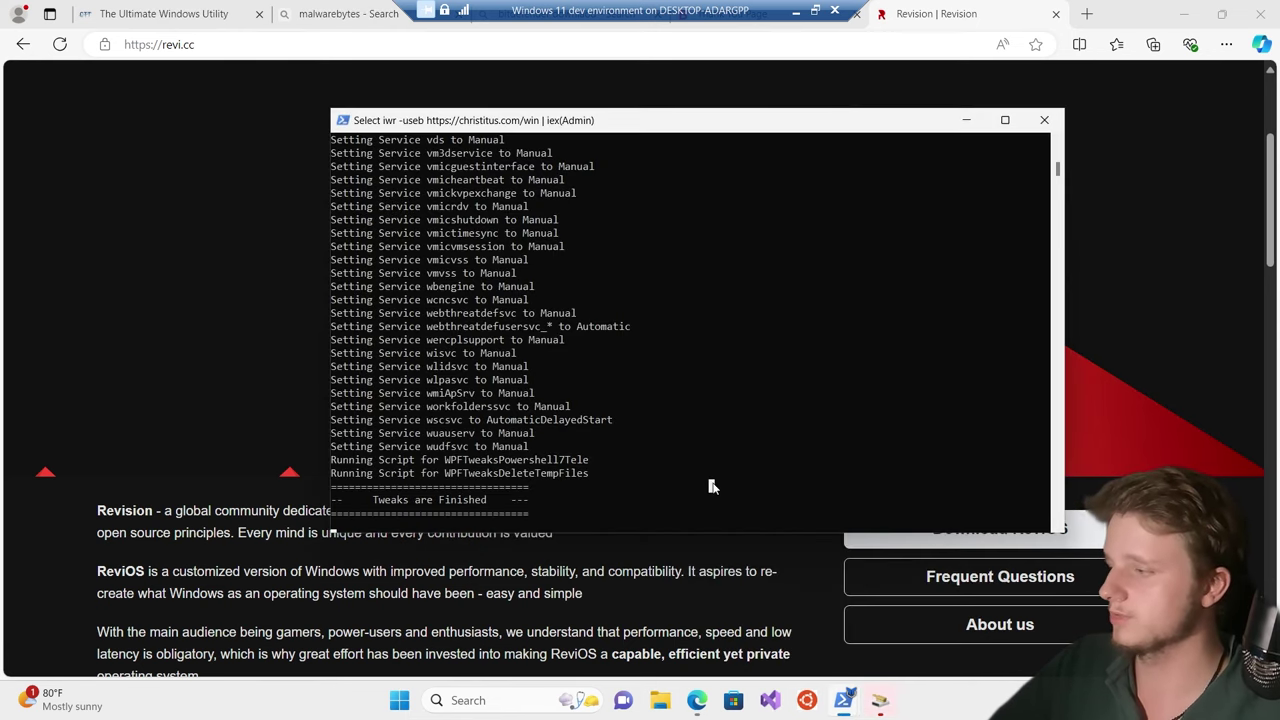
key(Escape)
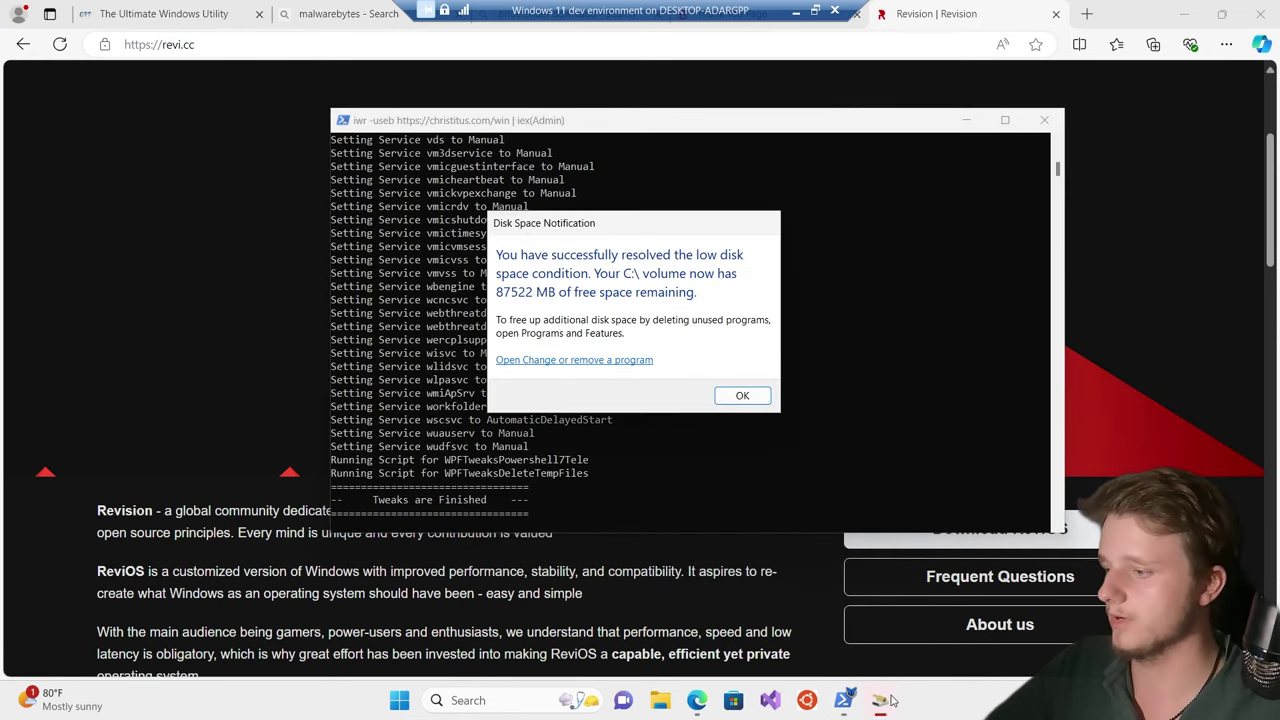
click(742, 395)
mouse_move(860, 700)
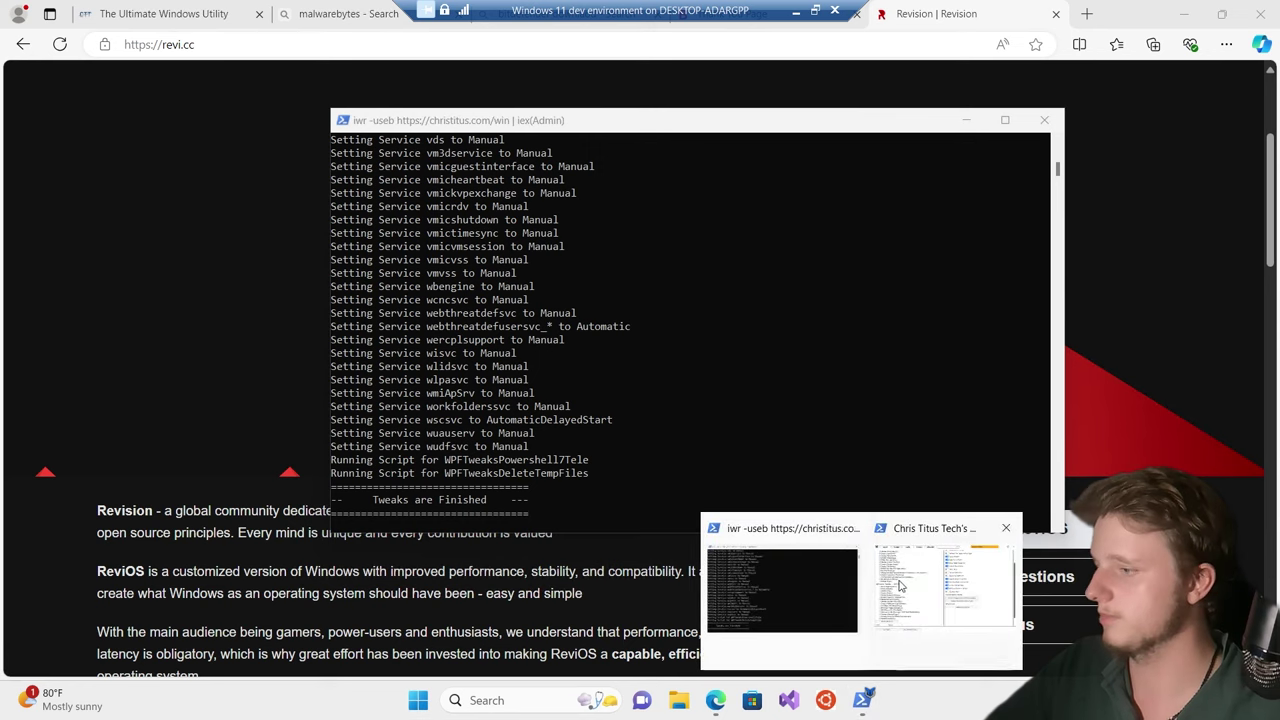
Switch to the Chris Titus utility, run the selected tweaks again, and return to the ReviOS website in Edge
click(900, 585)
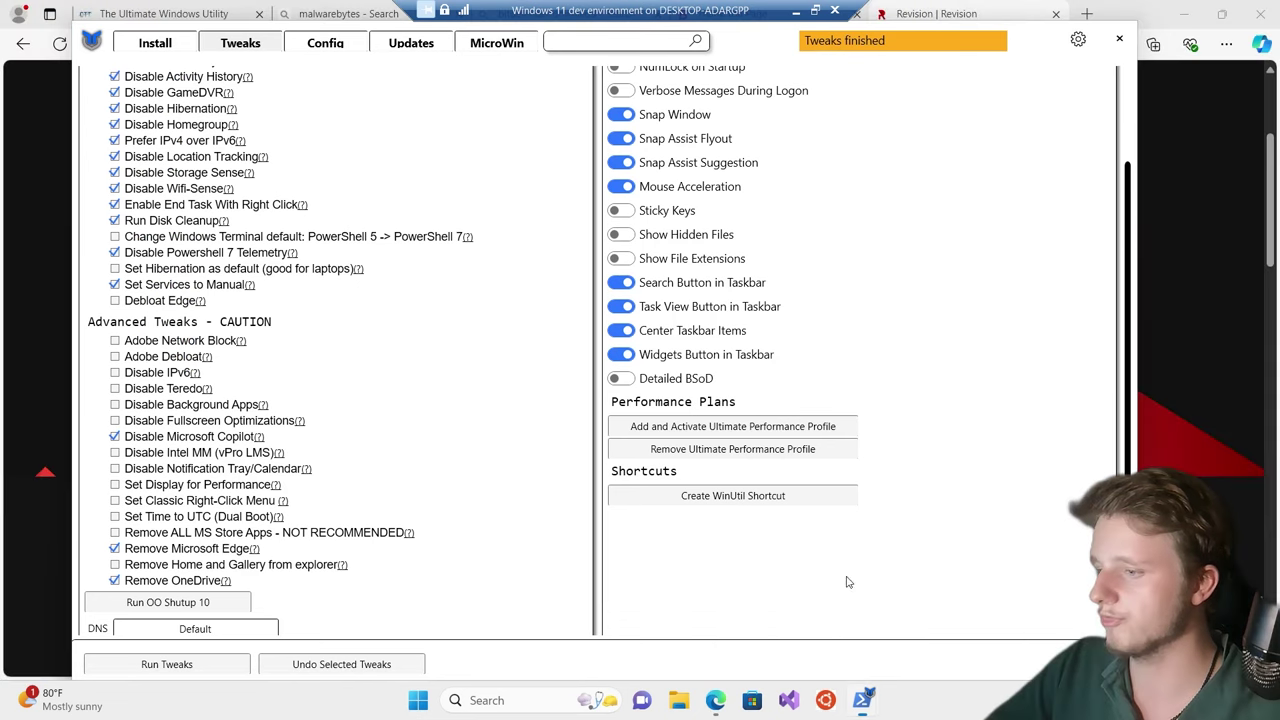
click(167, 672)
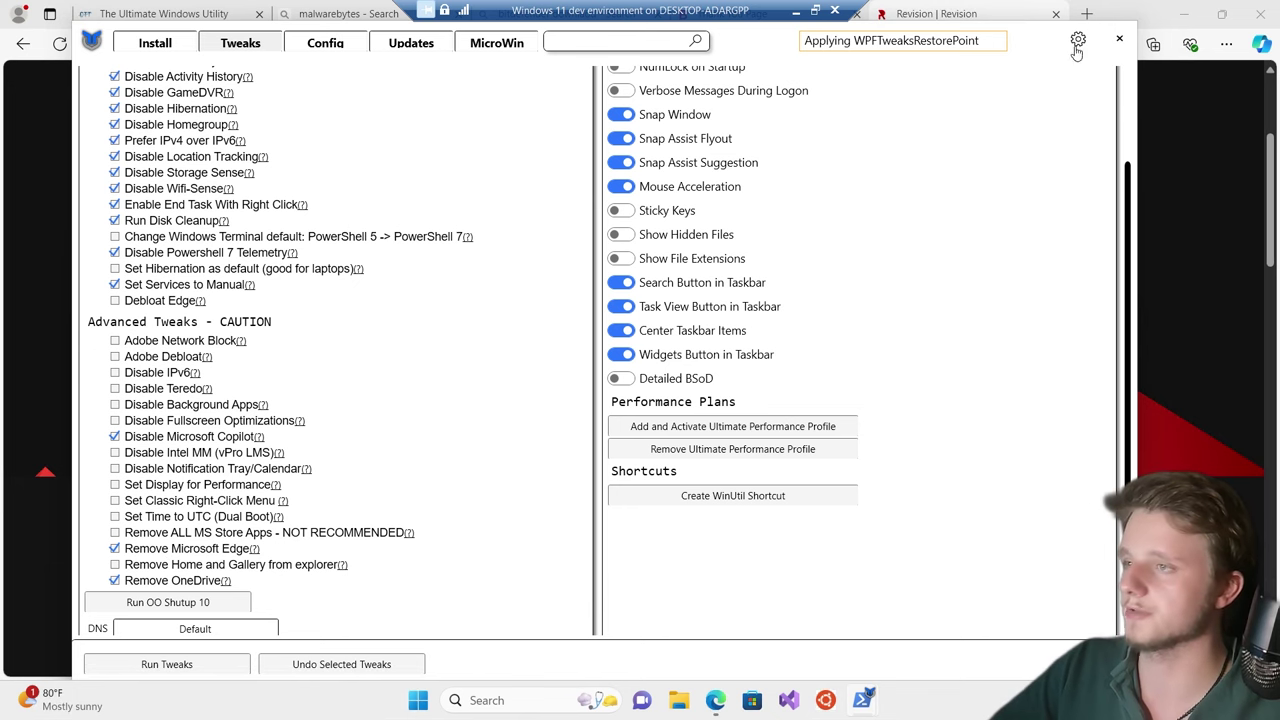
click(1031, 24)
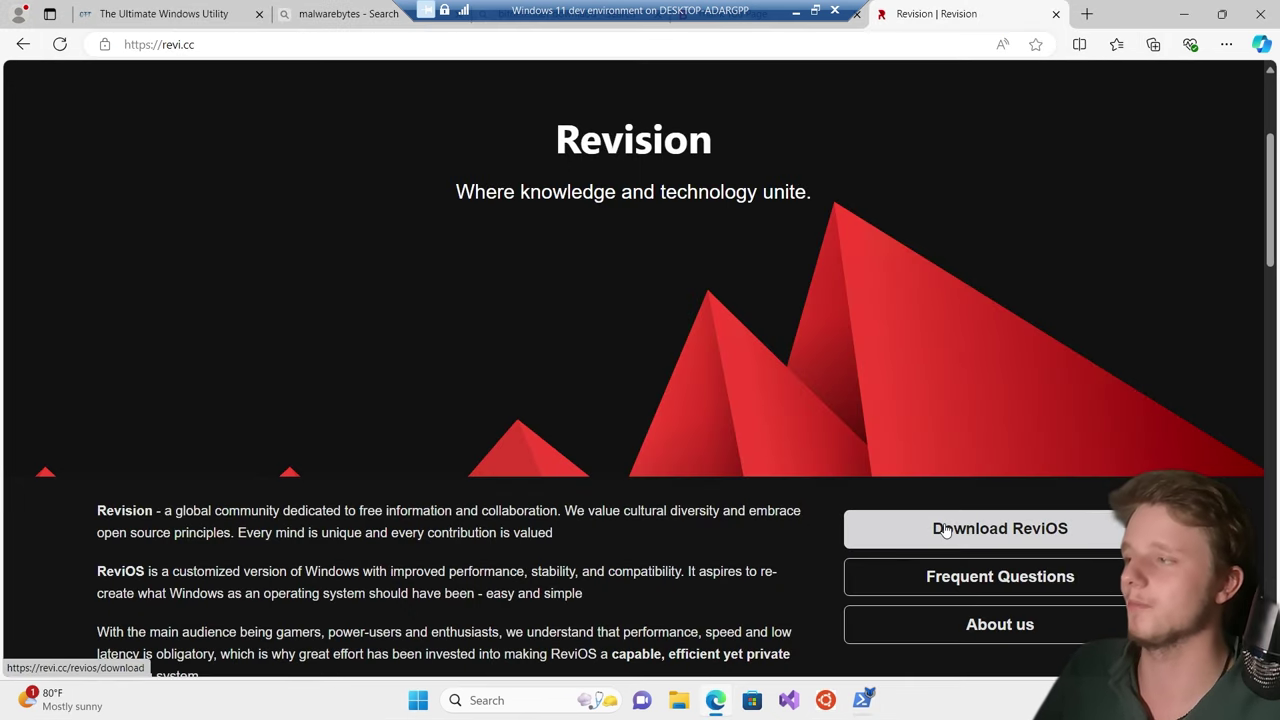
Open the ReviOS download page from the home page and look over its Playbook section
scroll(740, 372, up, 3)
scroll(740, 372, down, 4)
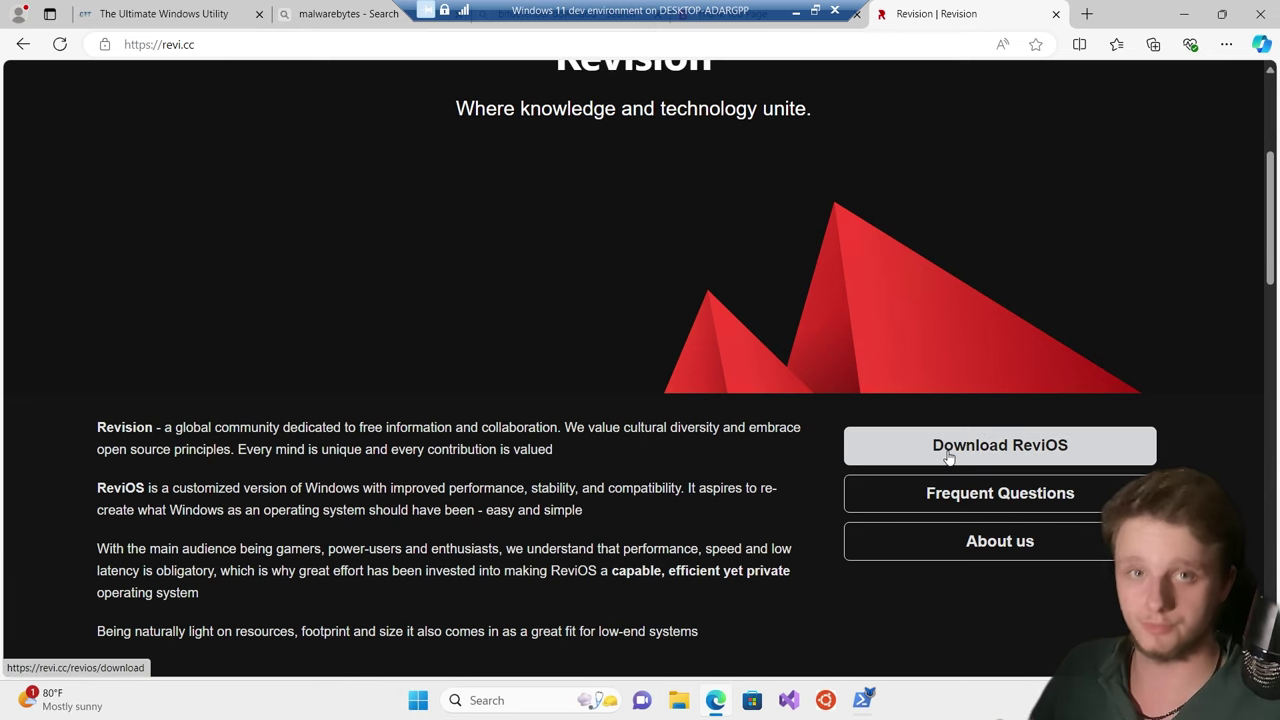
click(991, 448)
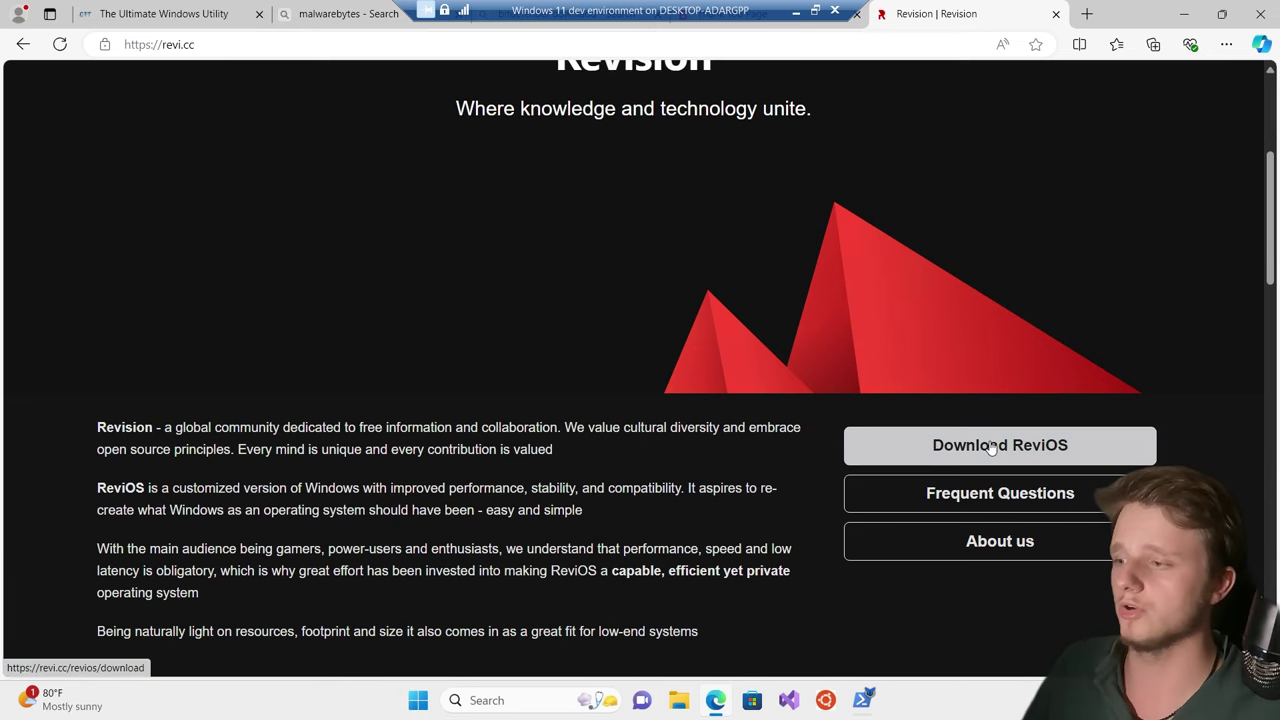
scroll(619, 380, down, 2)
scroll(619, 385, down, 2)
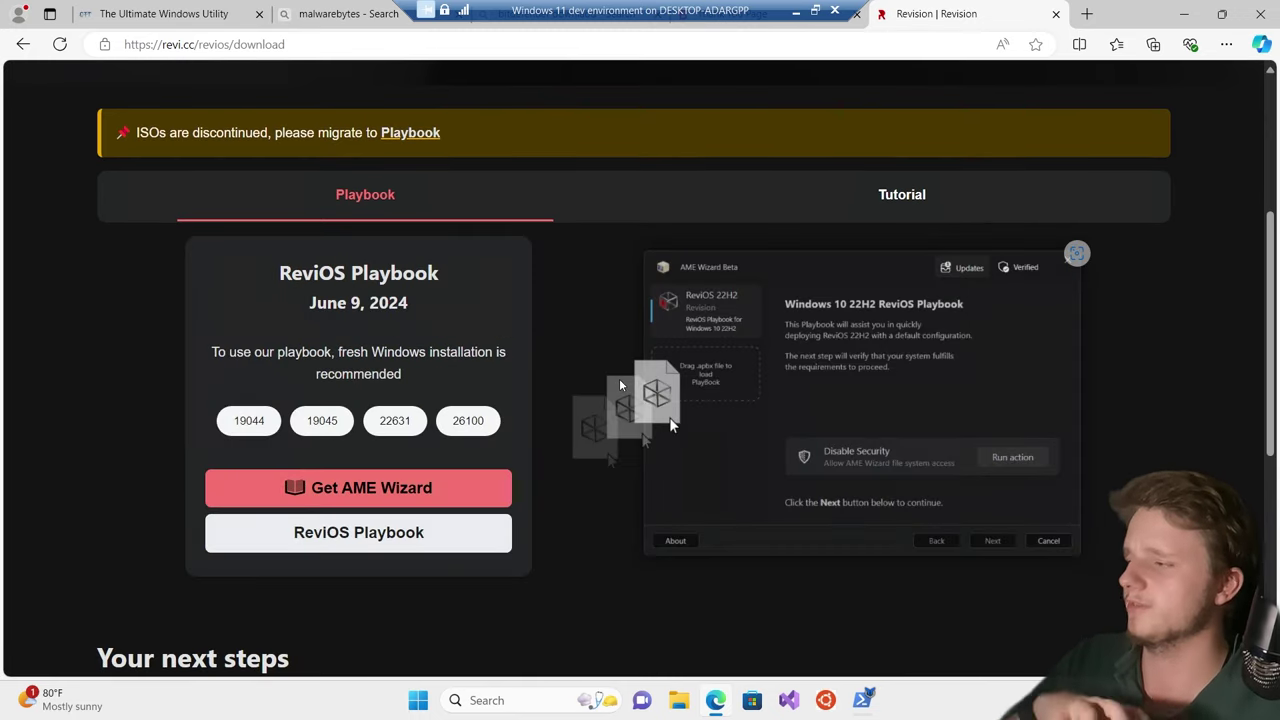
scroll(491, 399, down, 1)
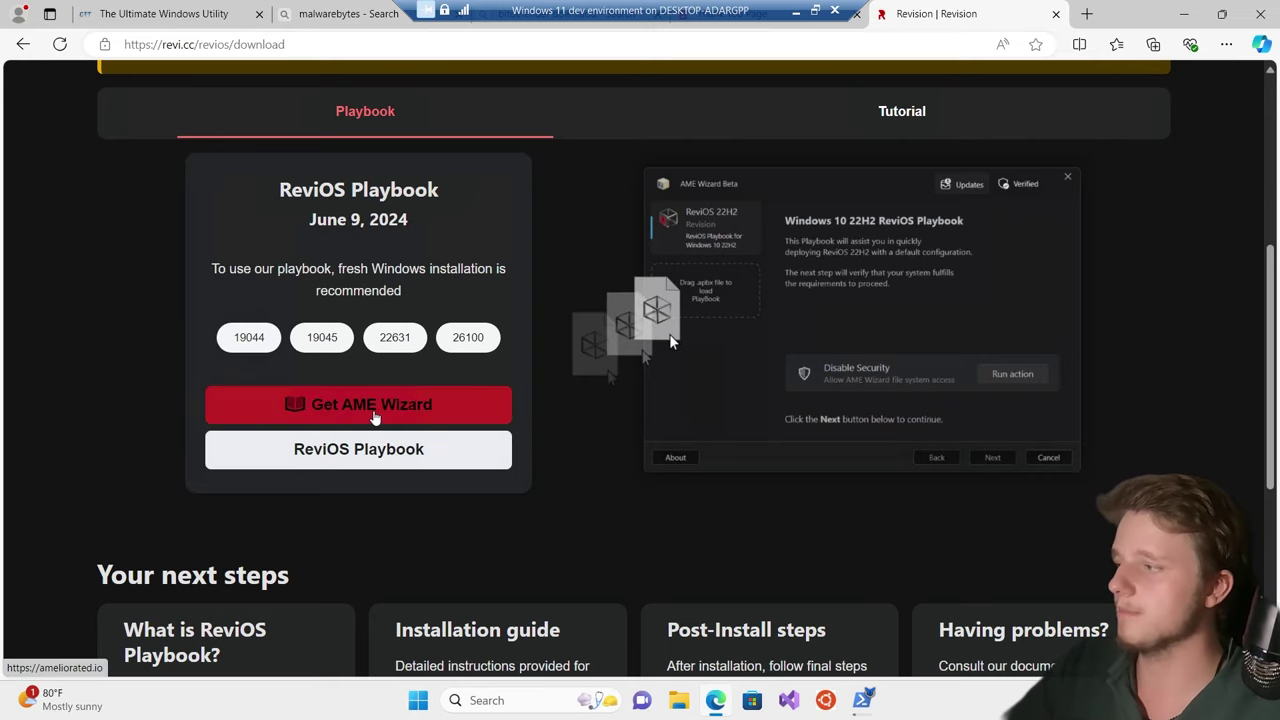
Open the AME Wizard website from the ReviOS download page and download the AME Wizard beta
click(374, 412)
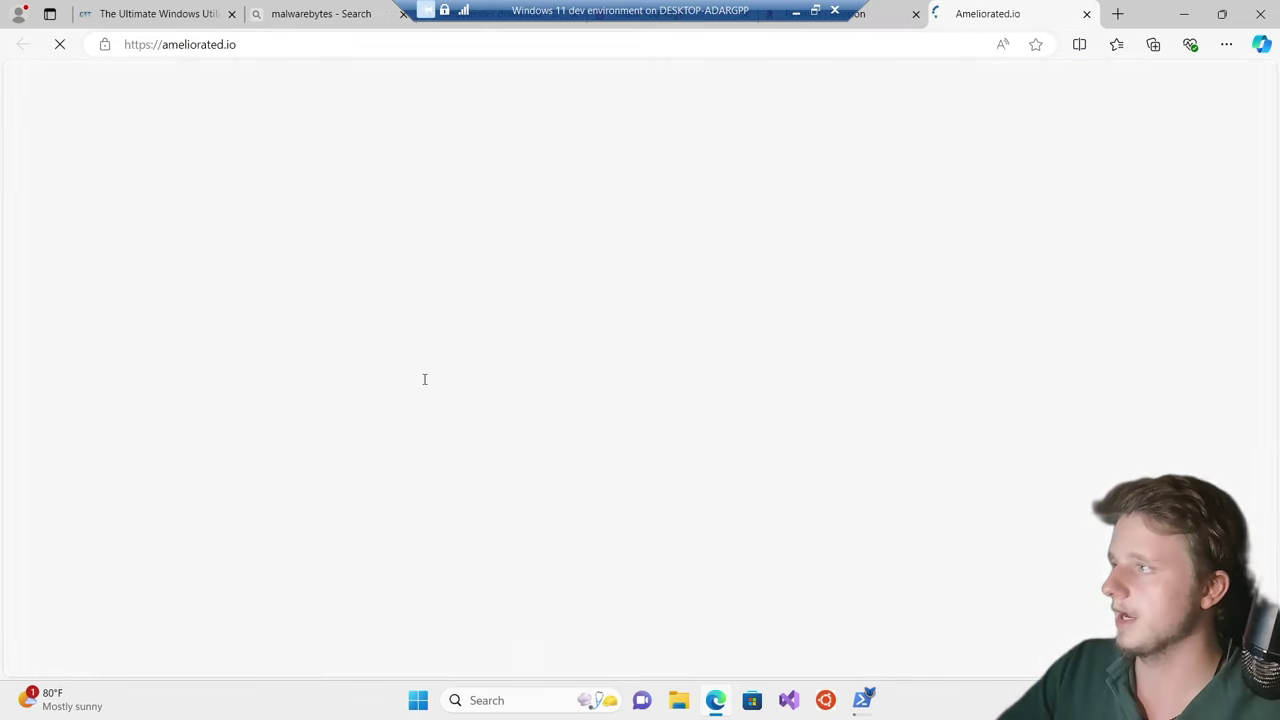
scroll(597, 302, down, 2)
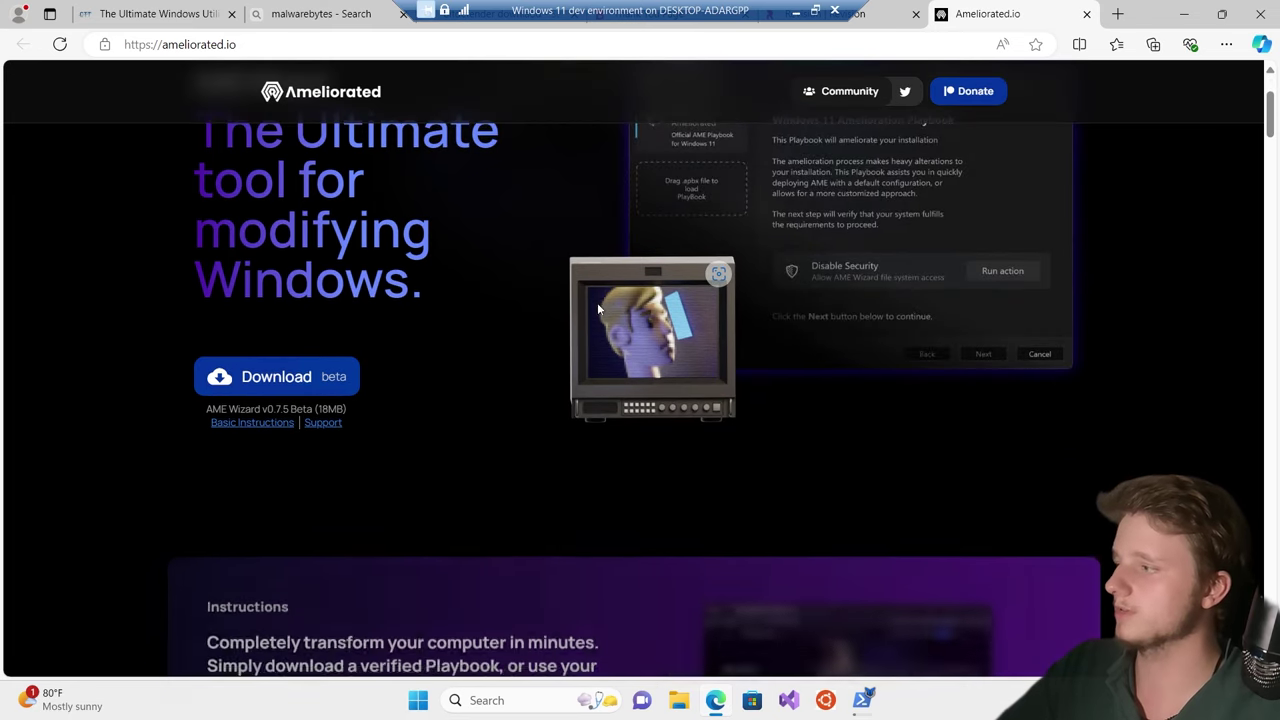
click(305, 370)
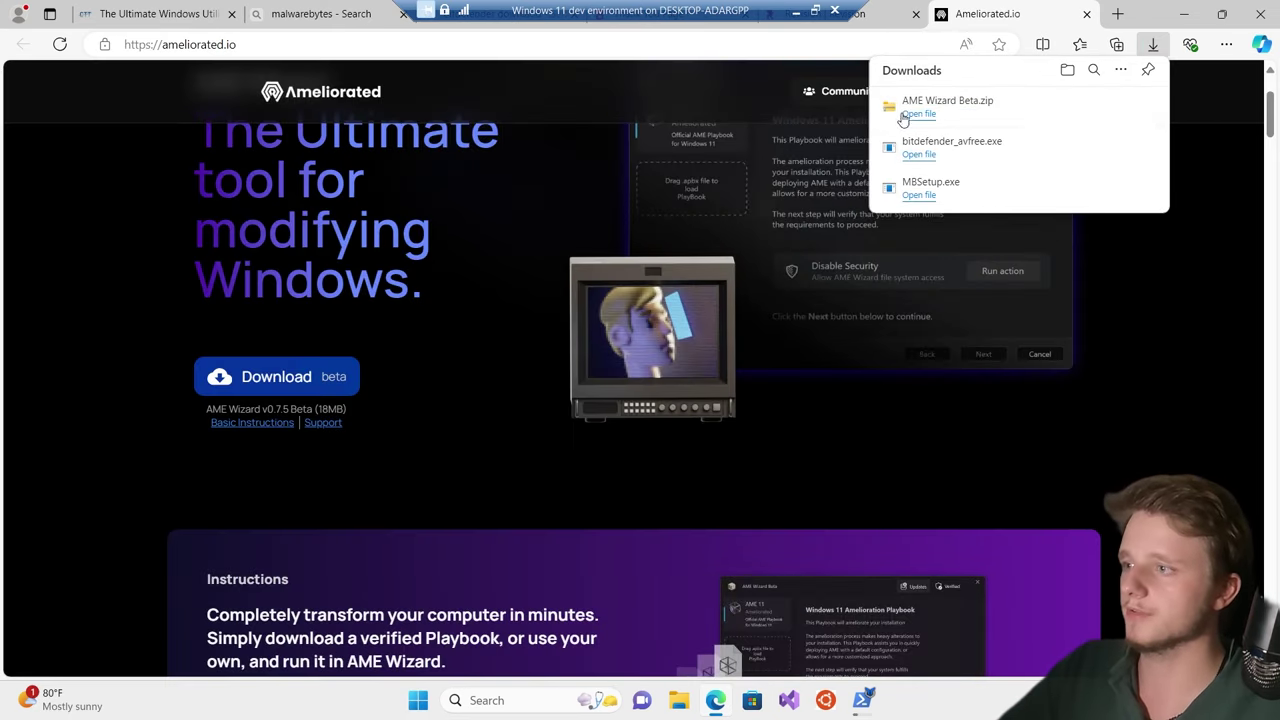
Return to the ReviOS page, follow the Playbook's ad-supported download, and find the free download option for Revi-PB-24.06.apbx on devuploads
click(871, 19)
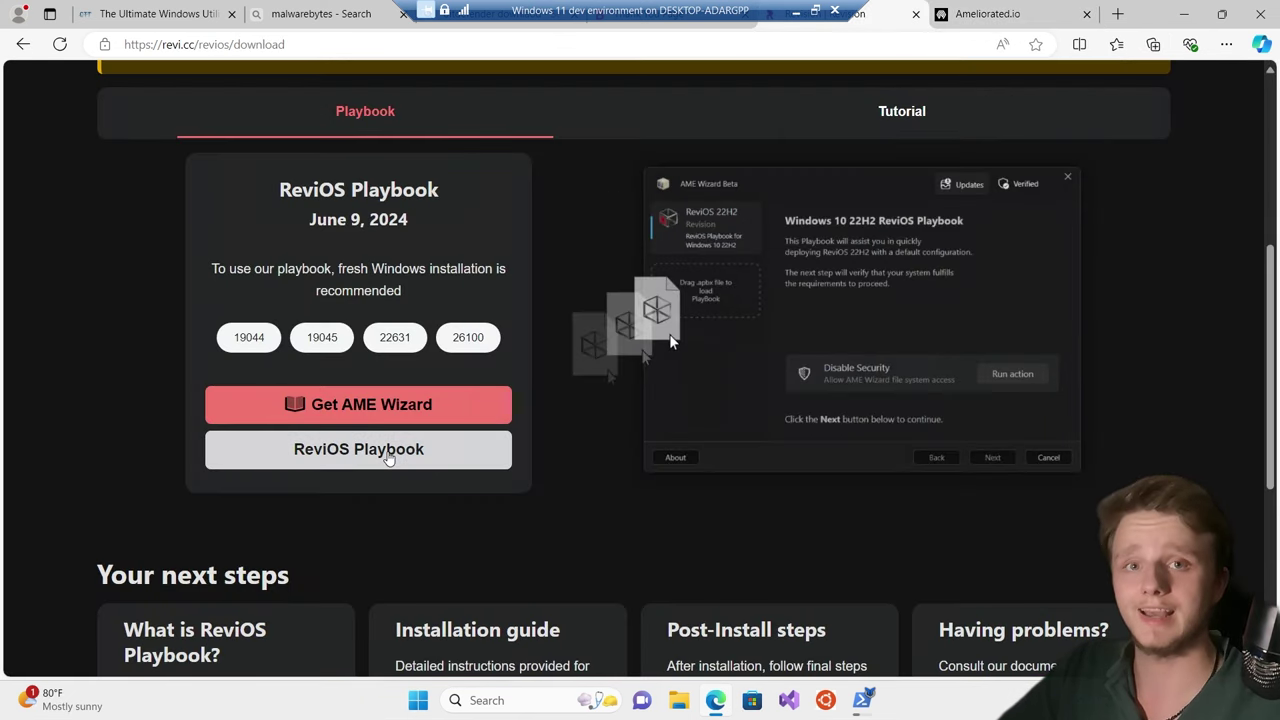
click(389, 456)
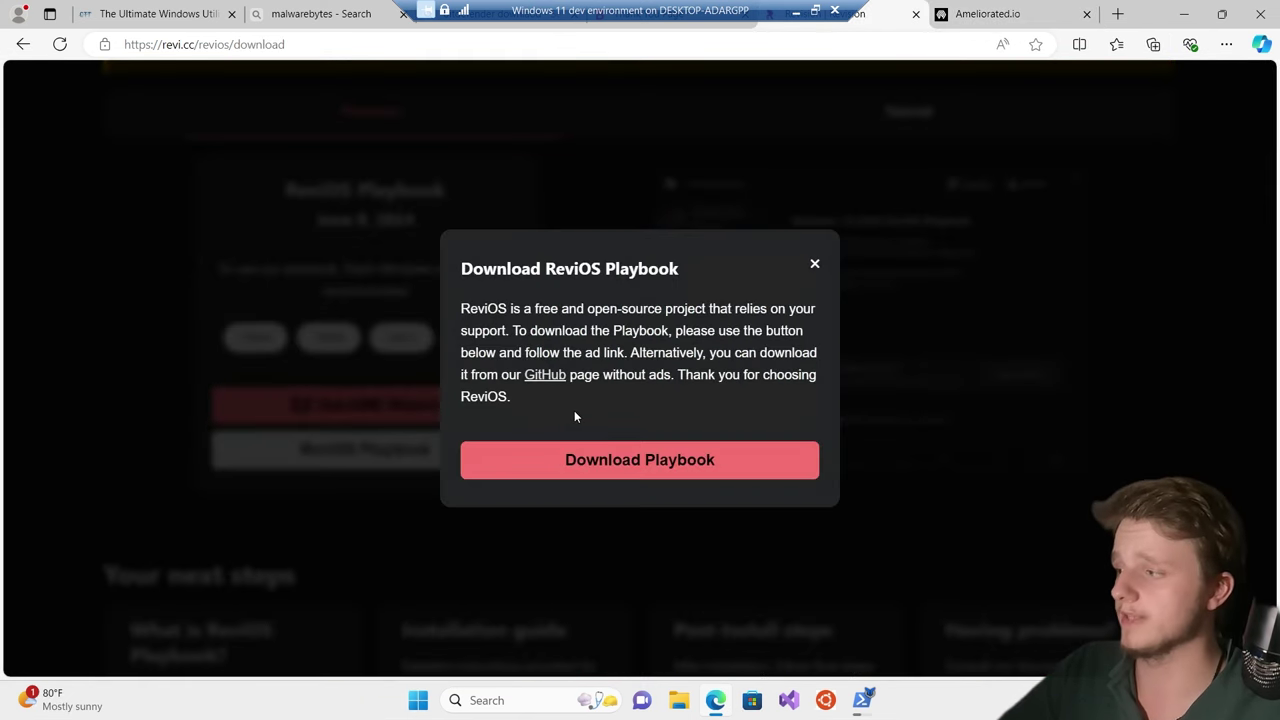
click(614, 459)
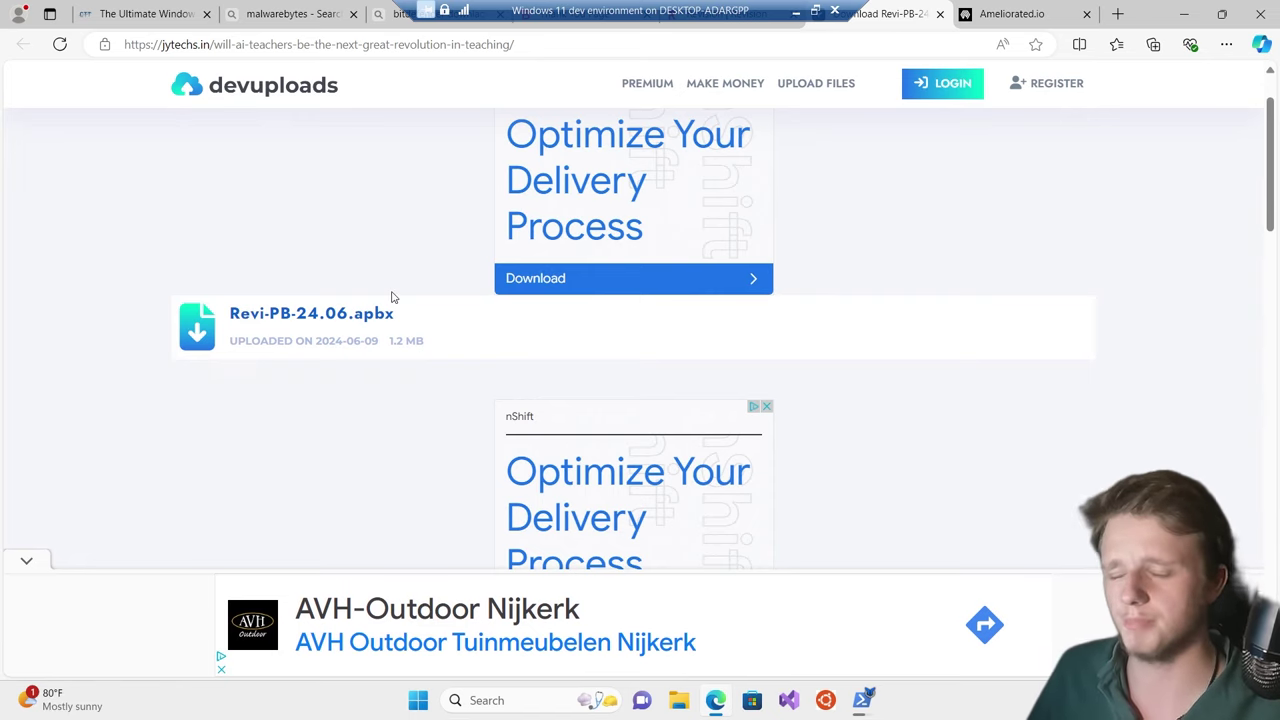
scroll(380, 300, down, 10)
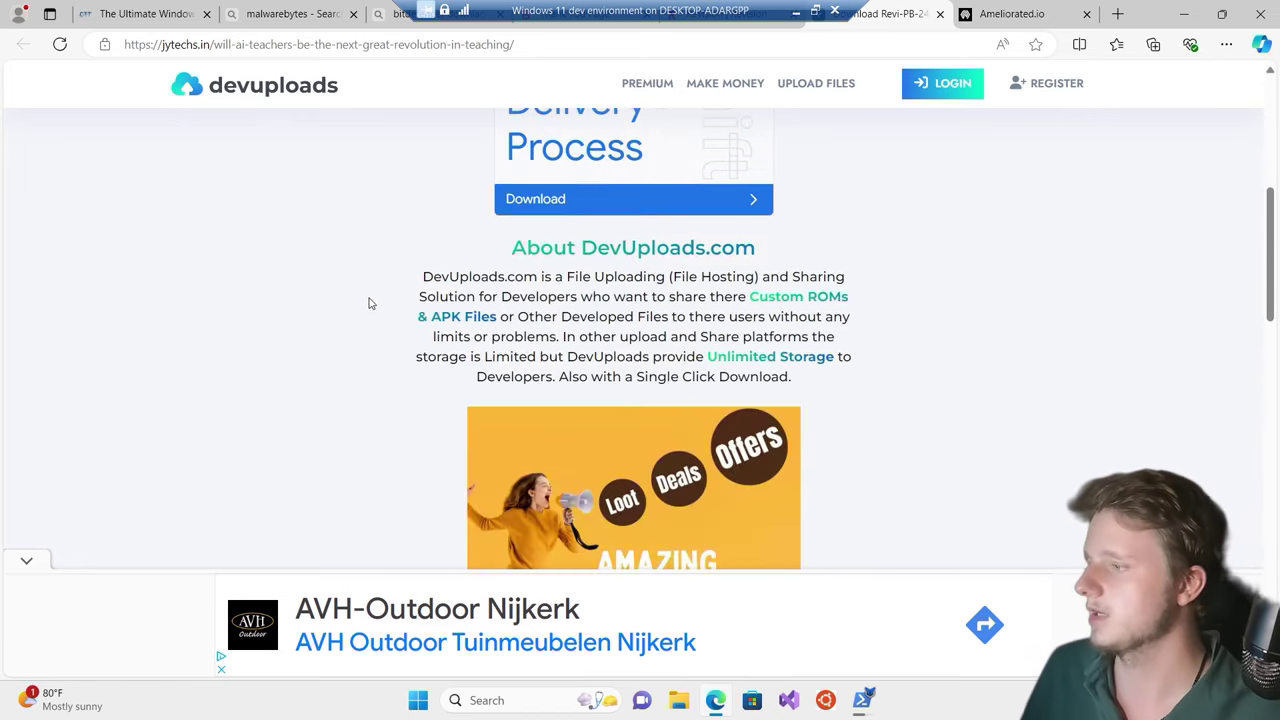
scroll(366, 300, up, 8)
scroll(369, 300, up, 4)
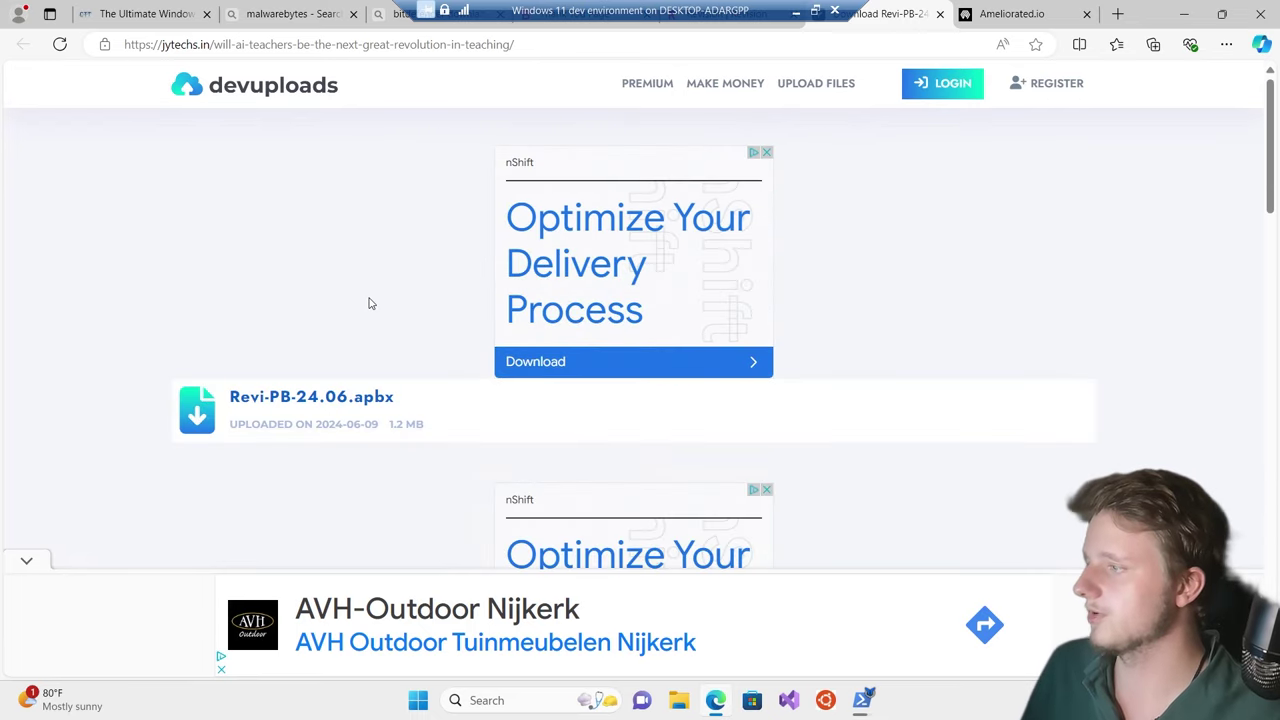
scroll(369, 300, down, 1)
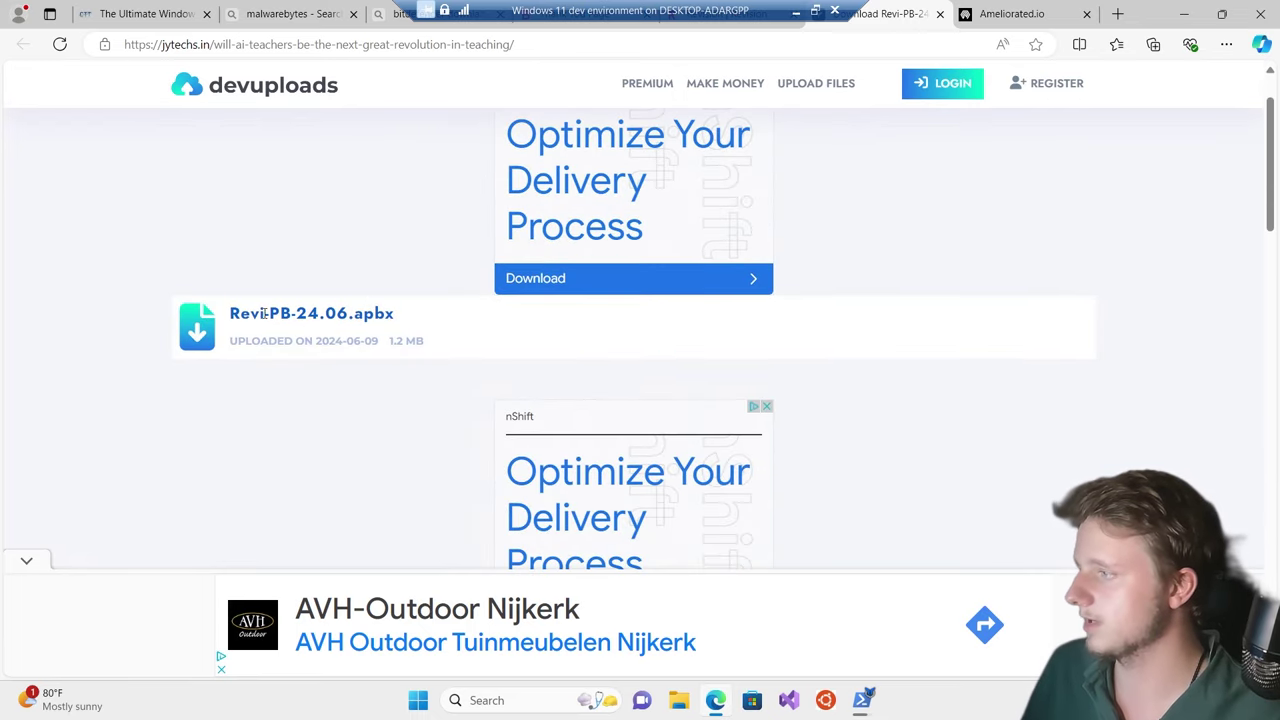
scroll(875, 383, down, 5)
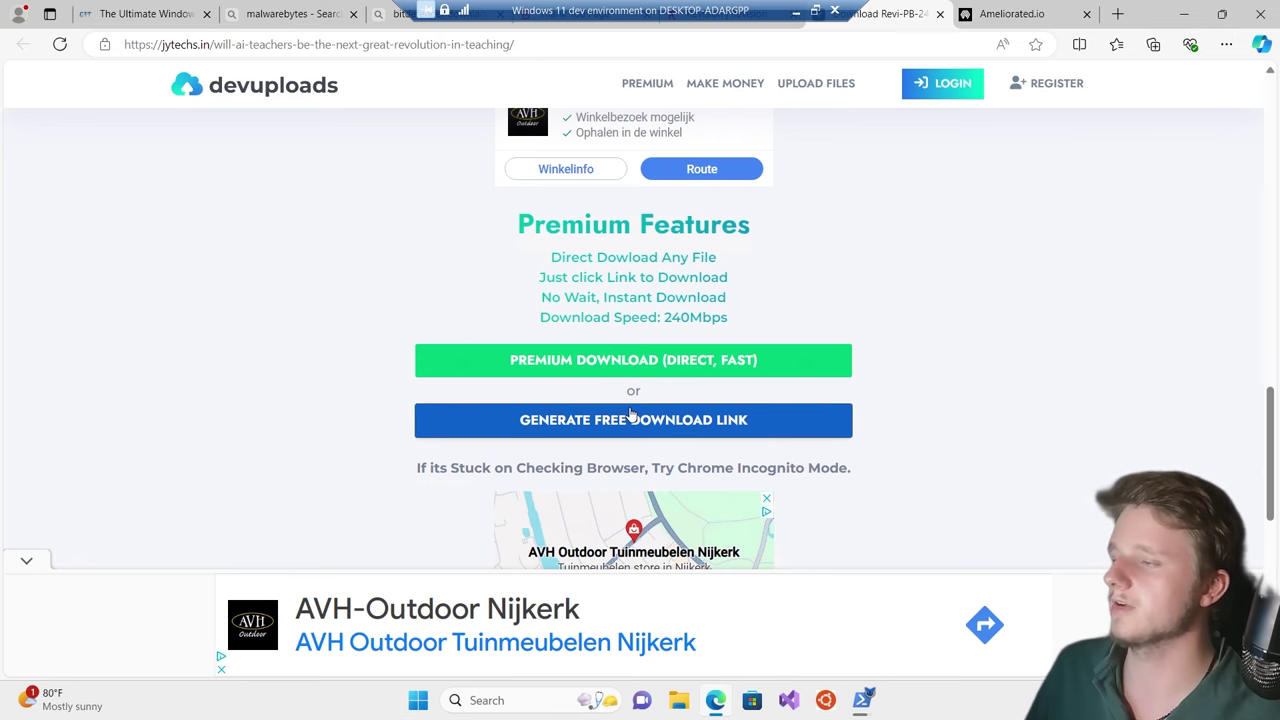
Search Bing for "ublock origin" in a new tab, reject the cookies, and open the ublockorigin.com website
click(1128, 22)
text(ublock)
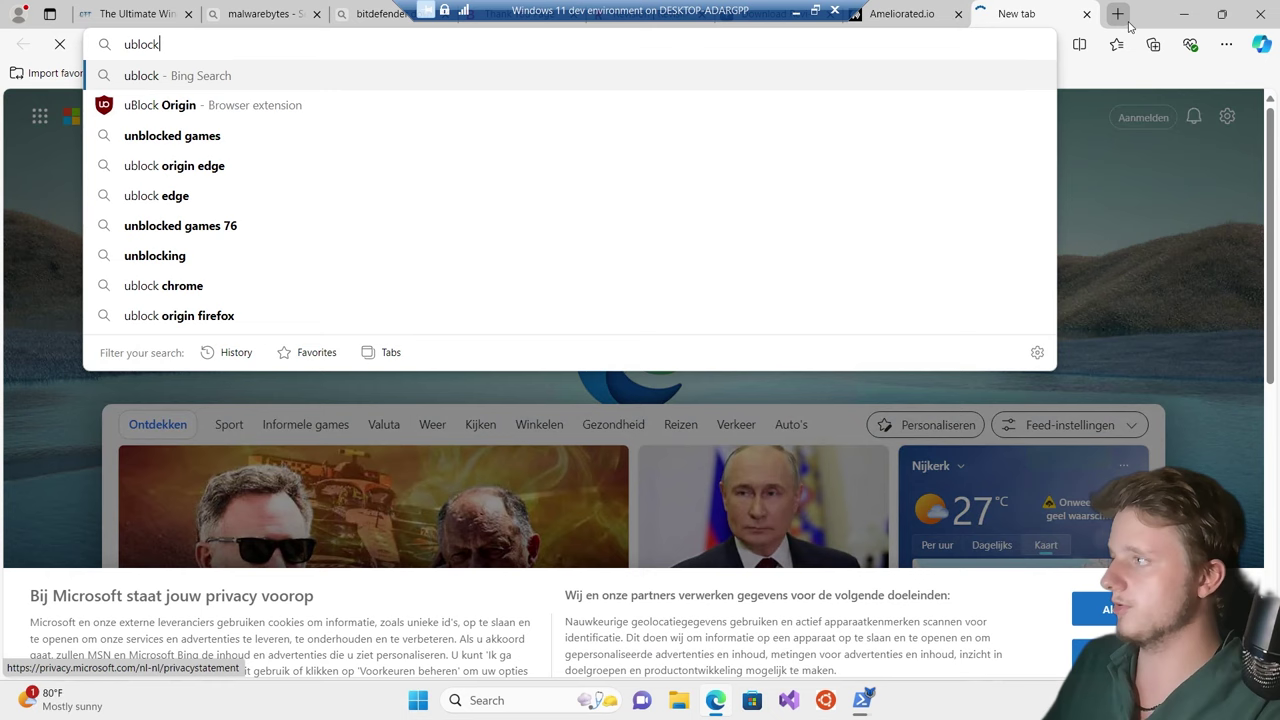
text( origin)
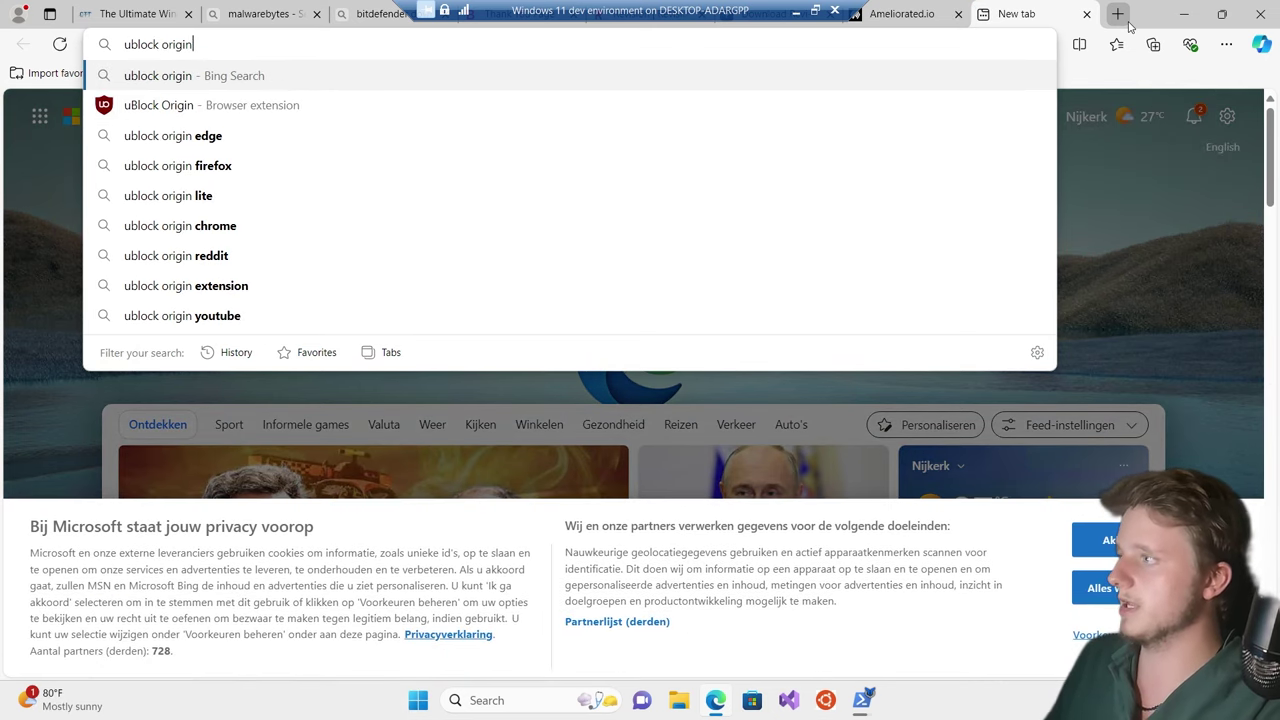
key(Return)
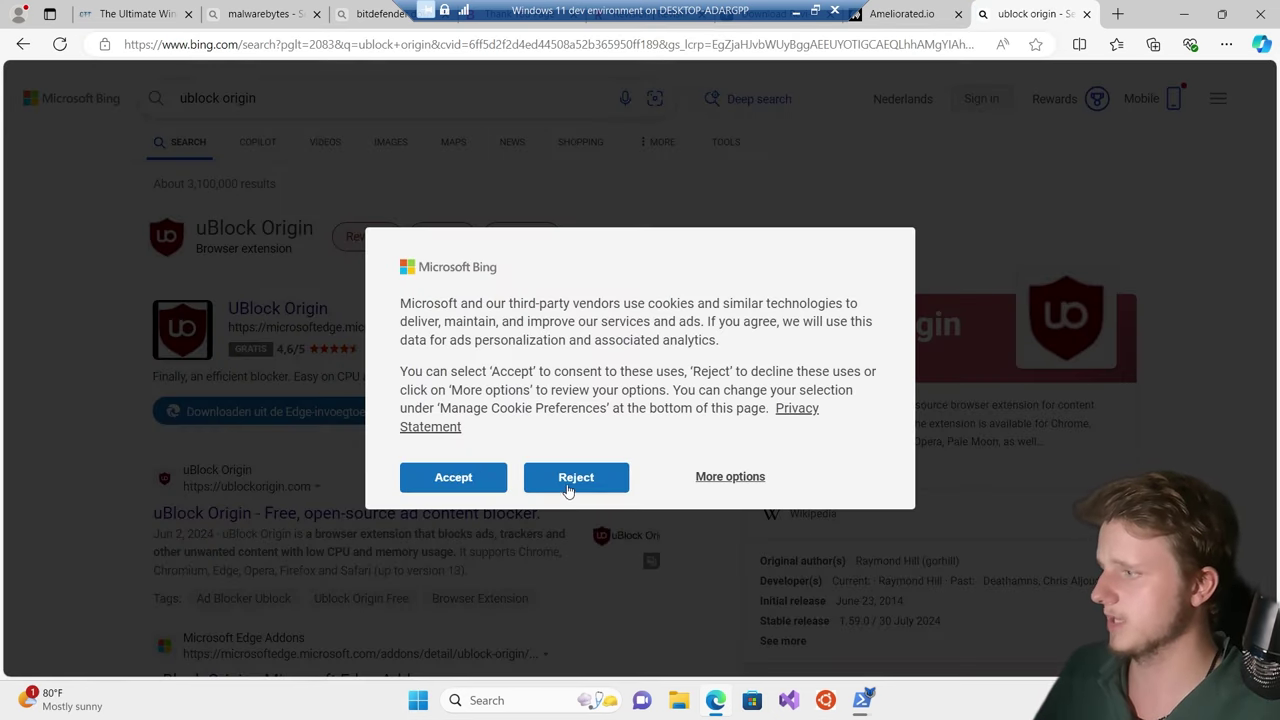
click(570, 479)
click(440, 512)
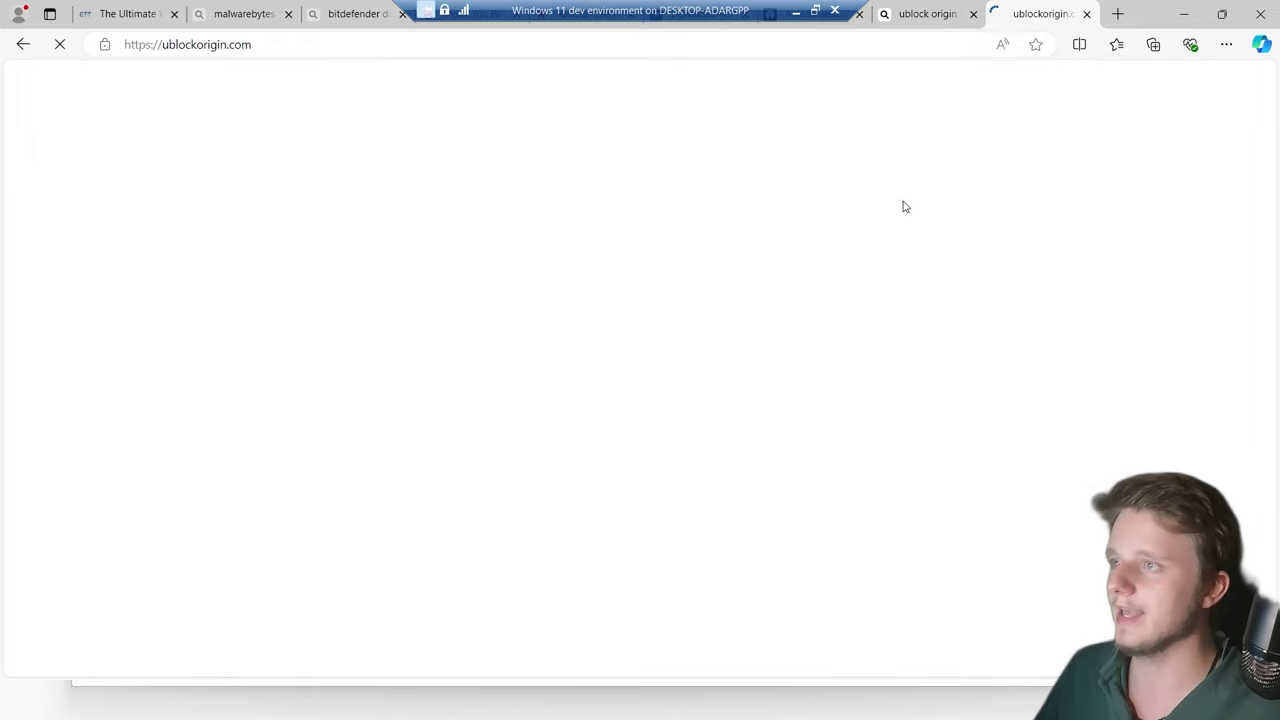
Get uBlock Origin from Edge Add-ons, install the extension in Edge, and dismiss the notice about it
click(632, 300)
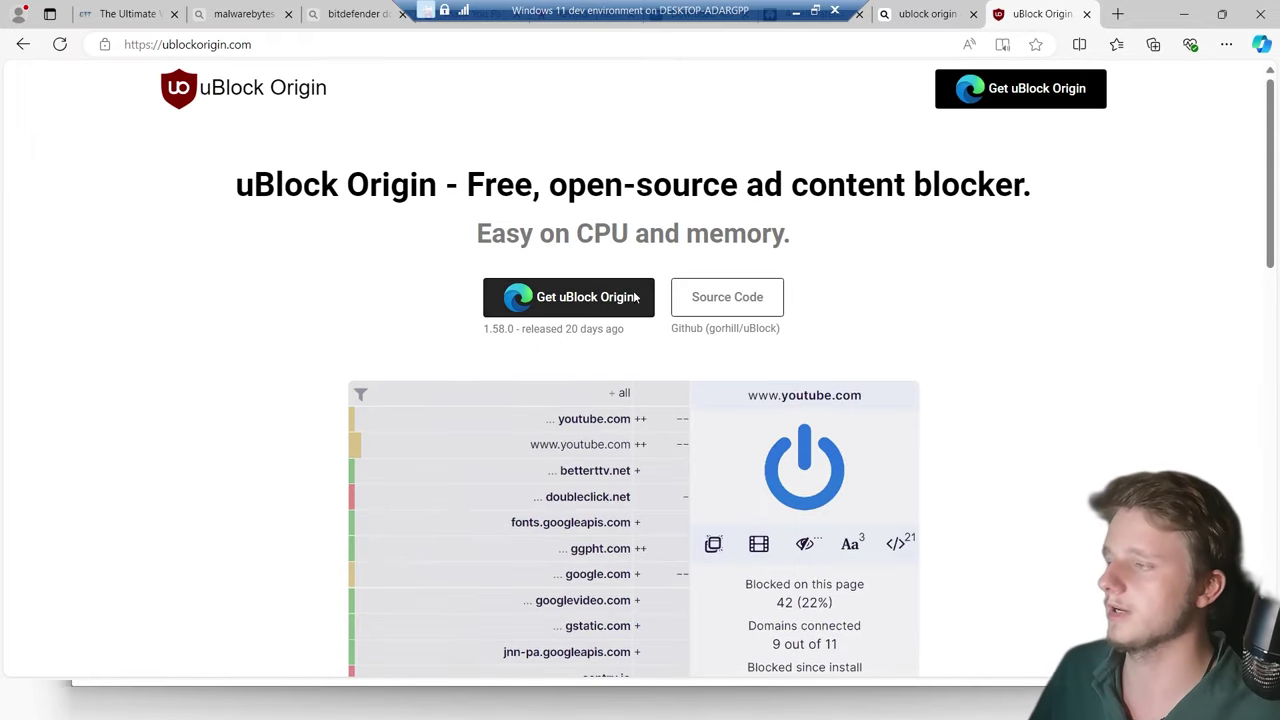
click(998, 218)
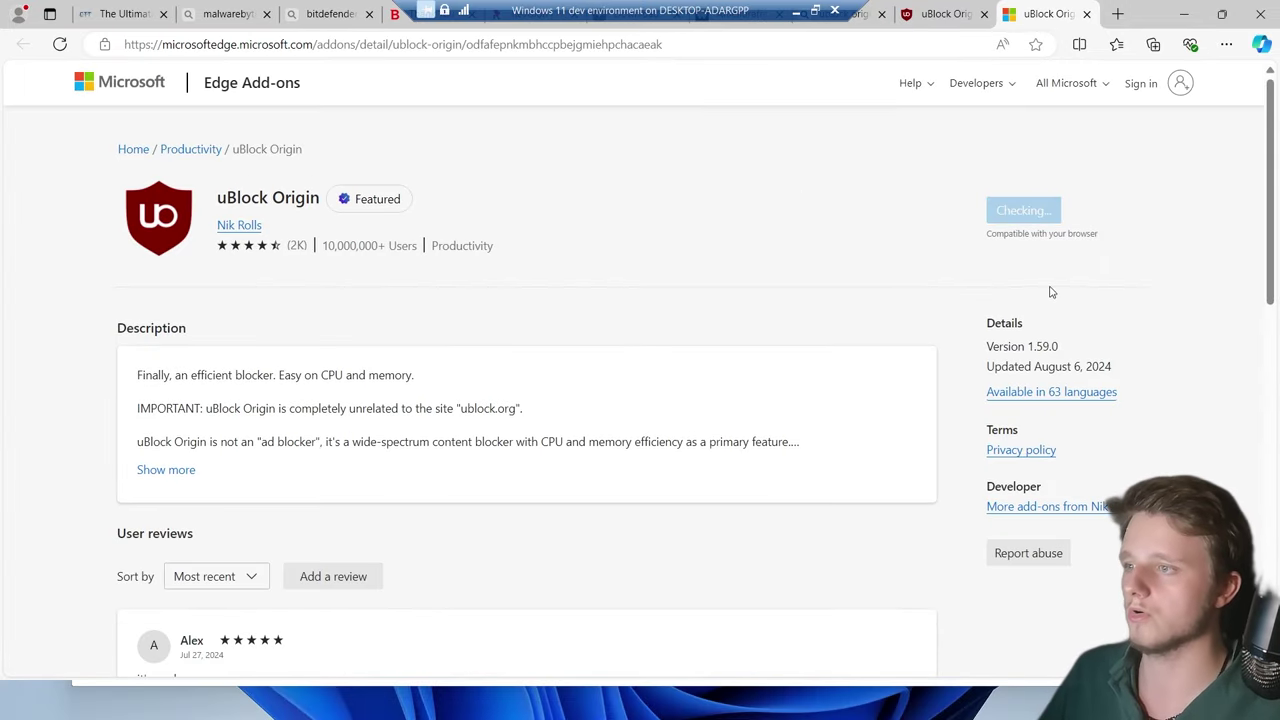
click(667, 189)
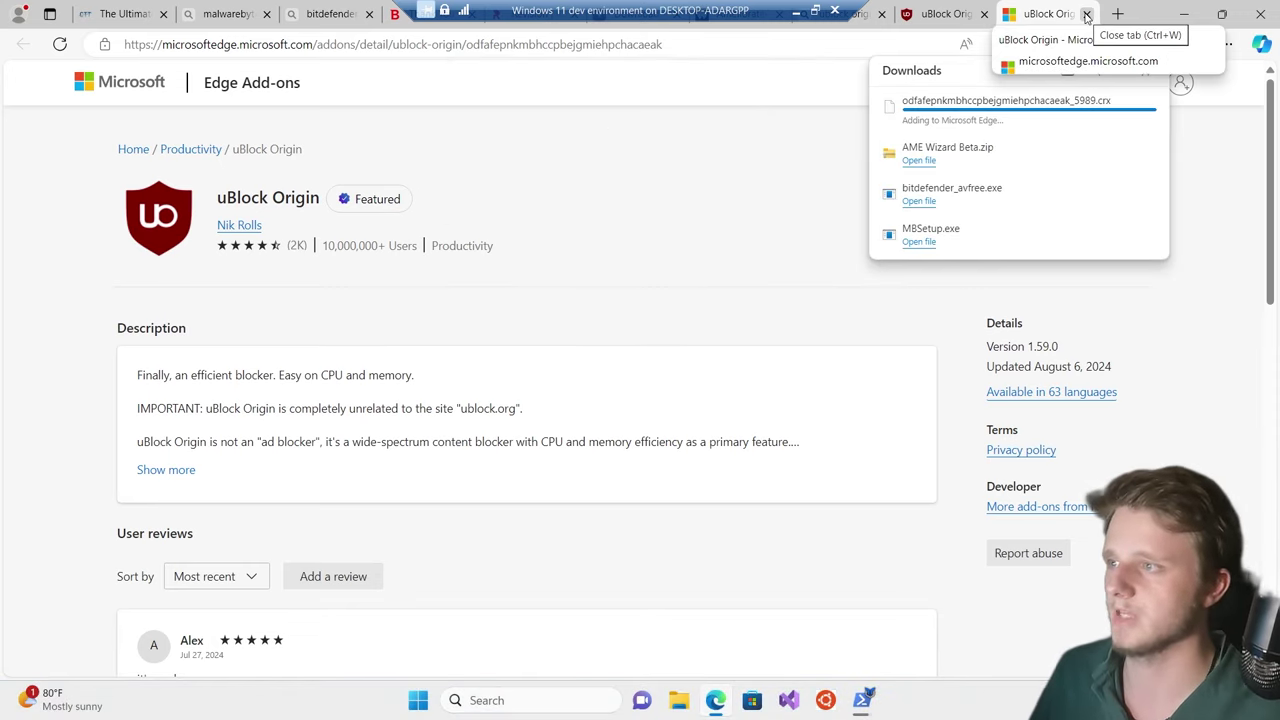
mouse_move(1047, 121)
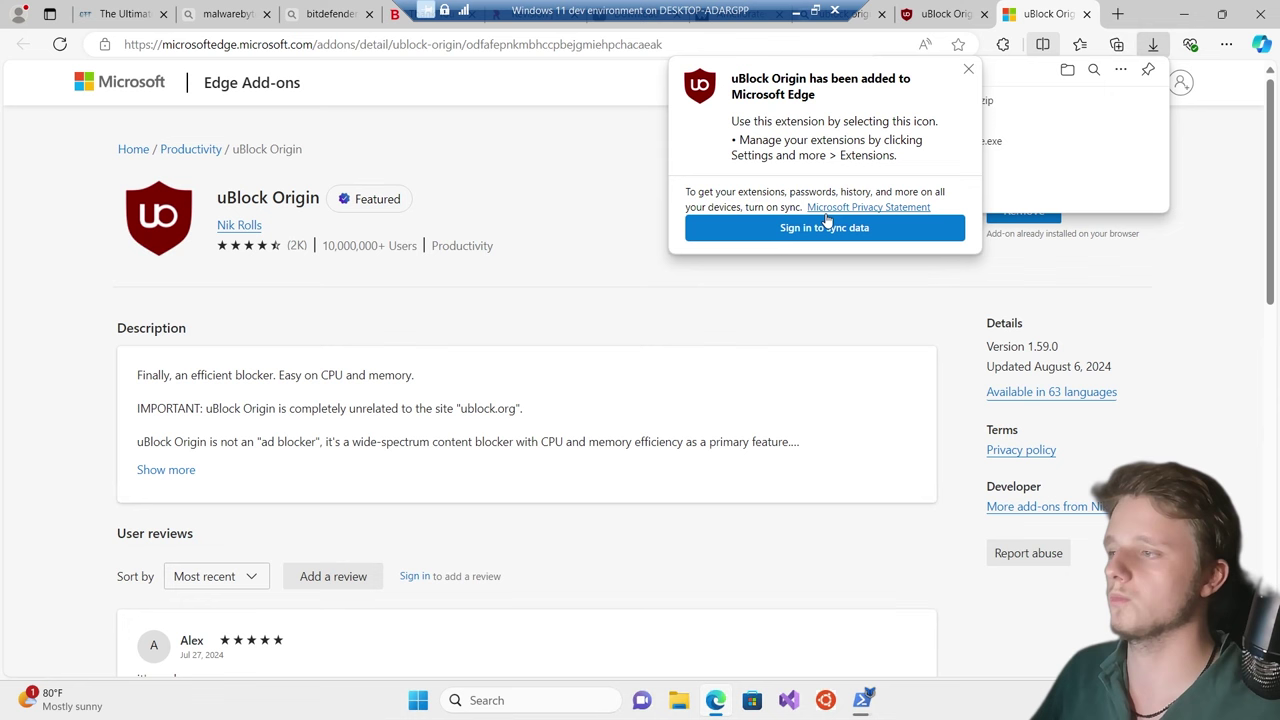
click(968, 69)
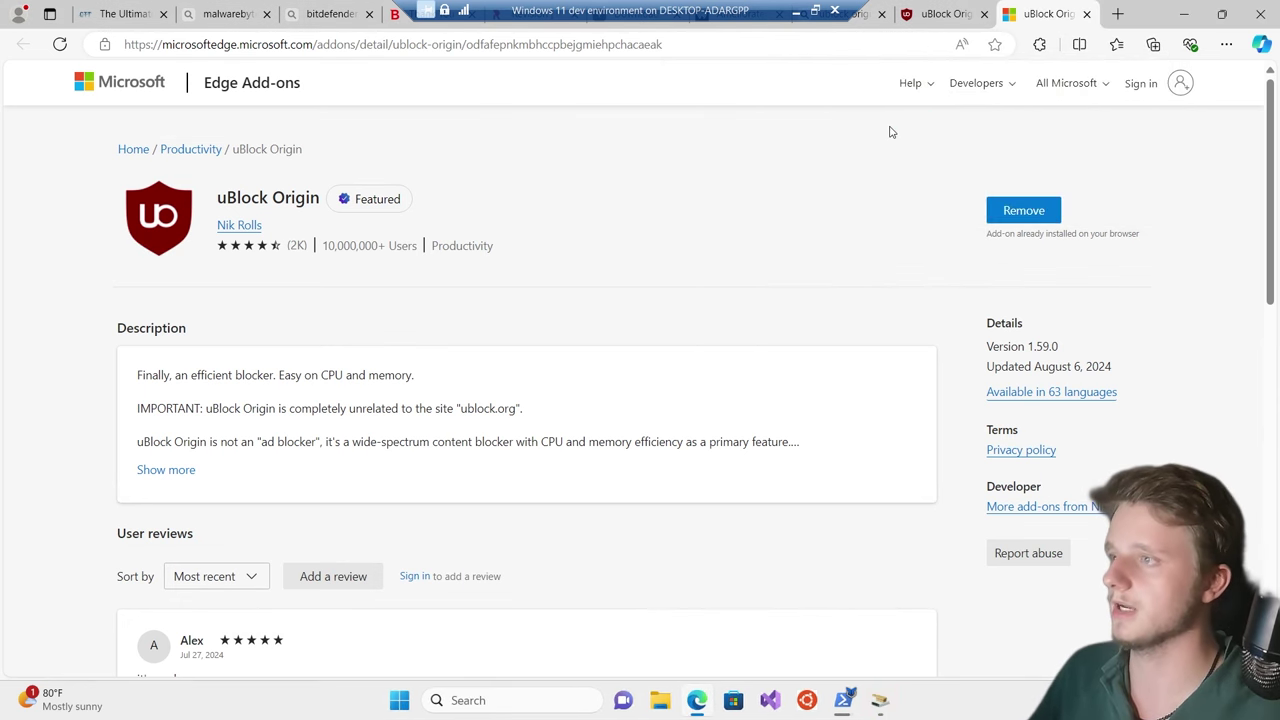
Return to the devuploads tab with the ReviOS Playbook and reload the page, agreeing to resubmit the form
click(858, 30)
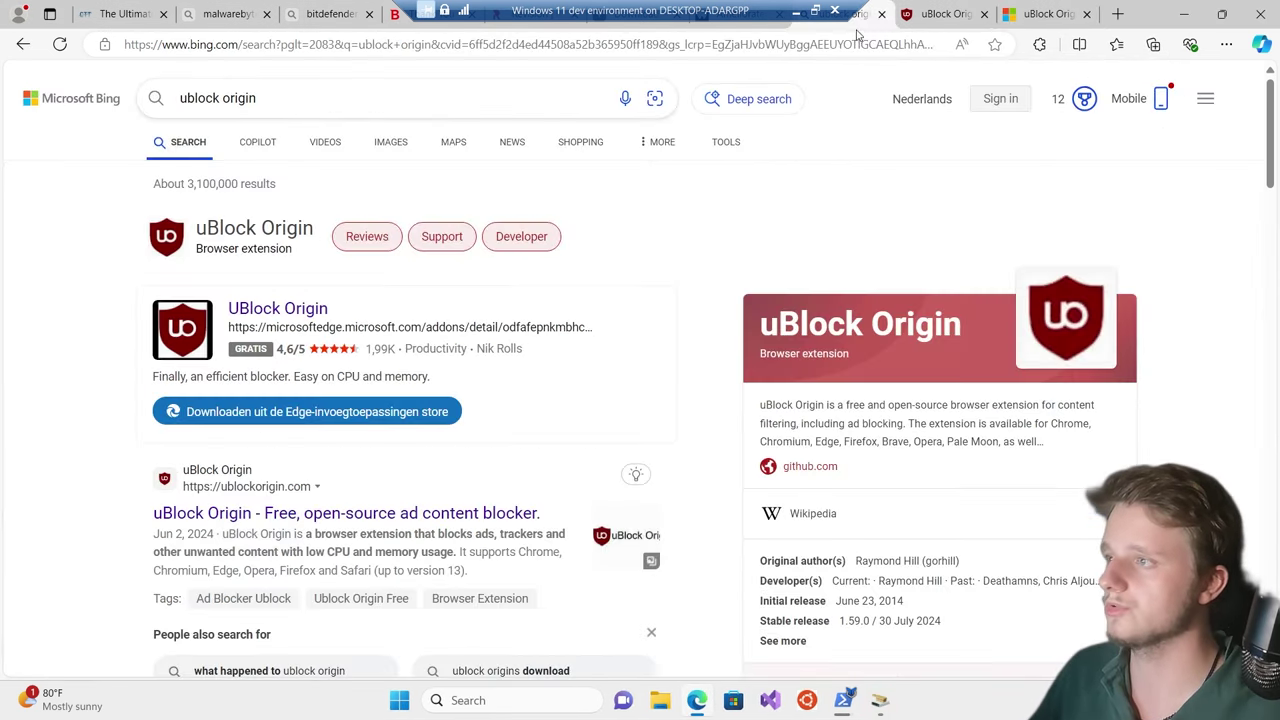
click(730, 31)
click(930, 30)
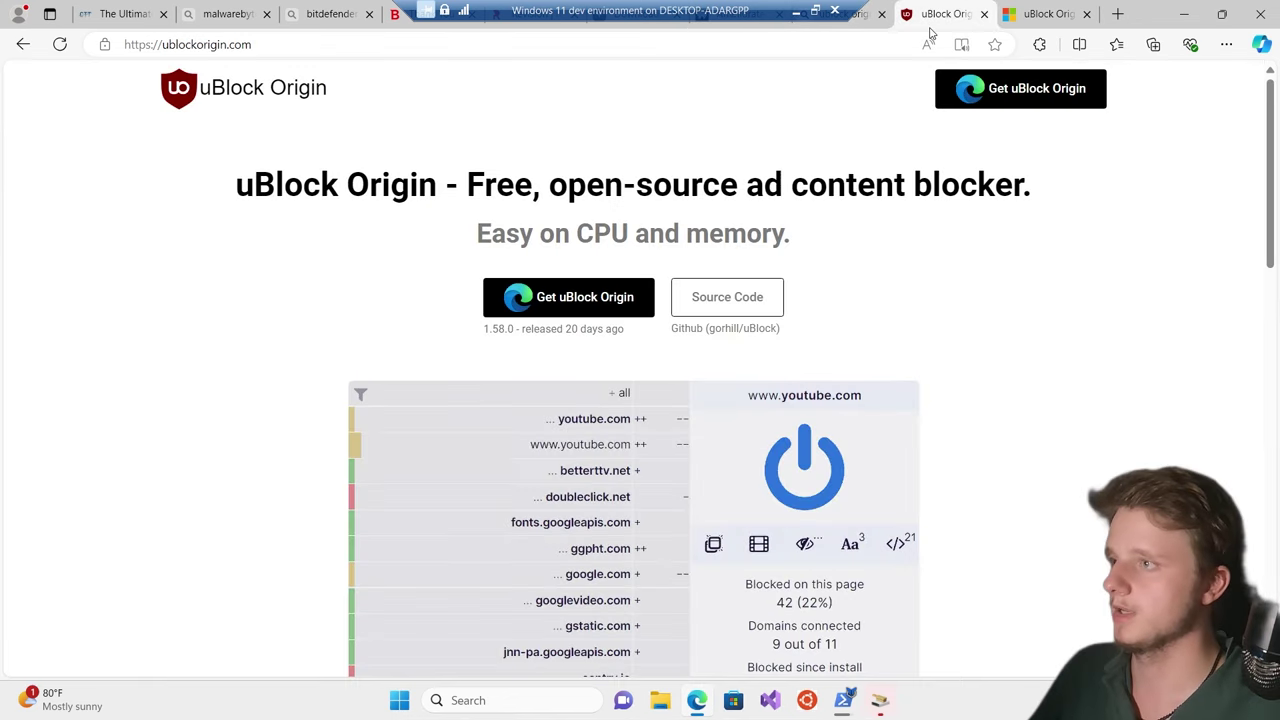
click(858, 28)
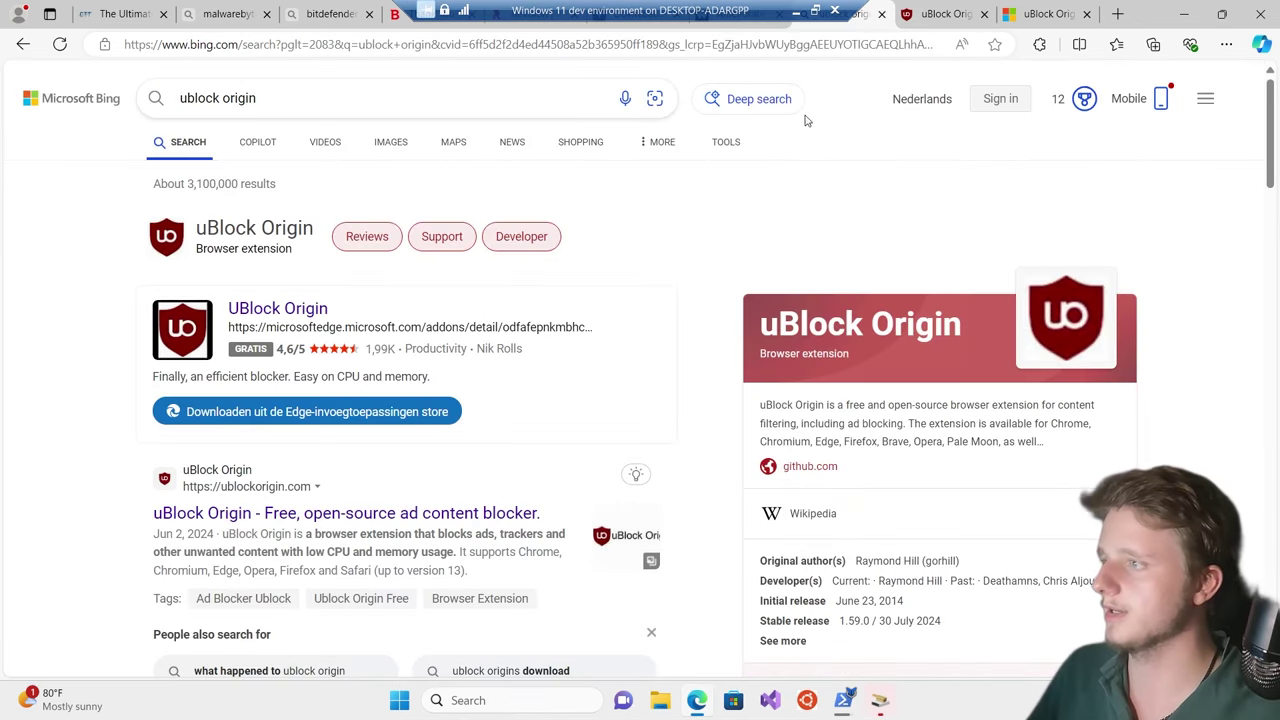
click(760, 31)
click(632, 28)
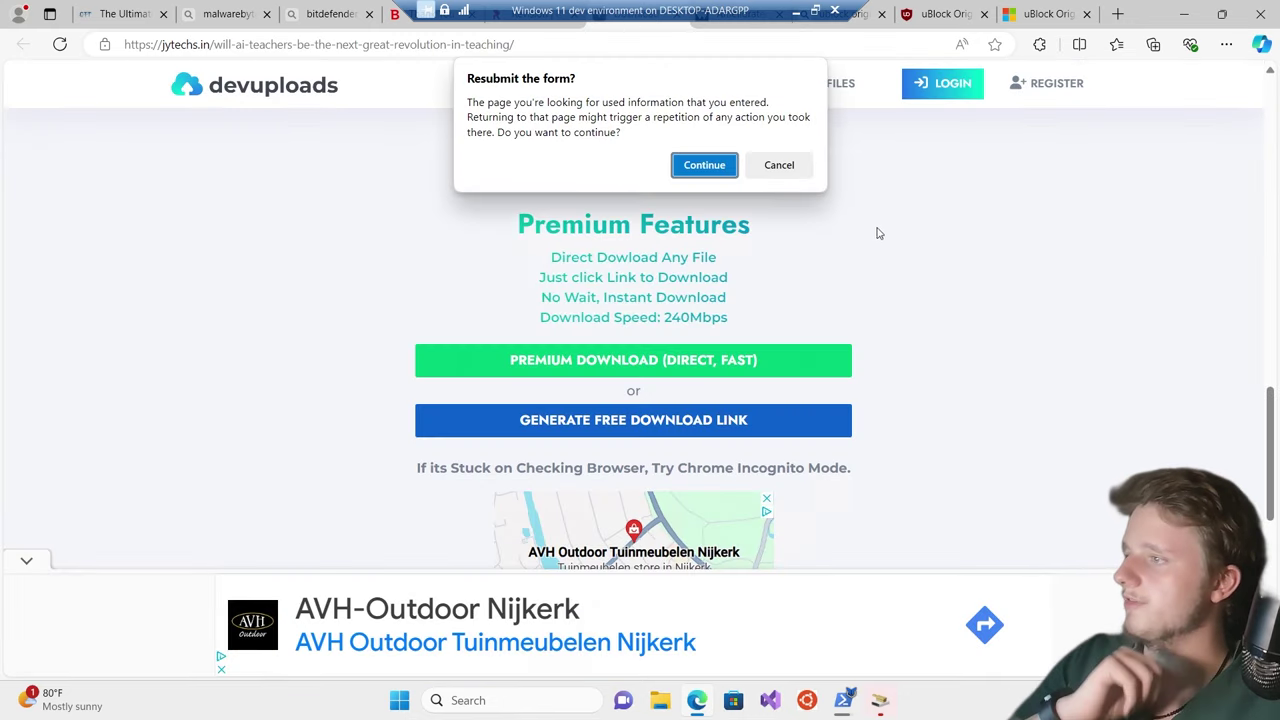
click(704, 165)
Generate the free download link for Revi-PB-24.06.apbx on devuploads and download the file
scroll(849, 266, up, 20)
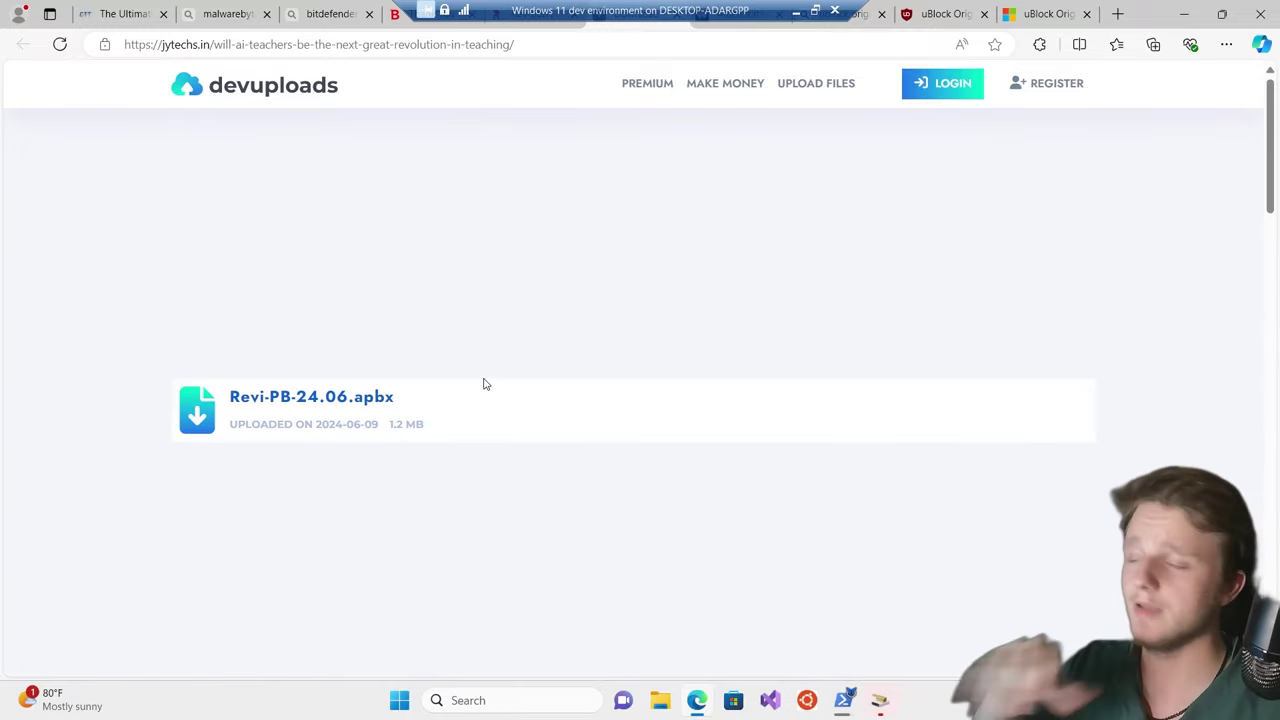
scroll(606, 337, down, 15)
scroll(611, 333, down, 3)
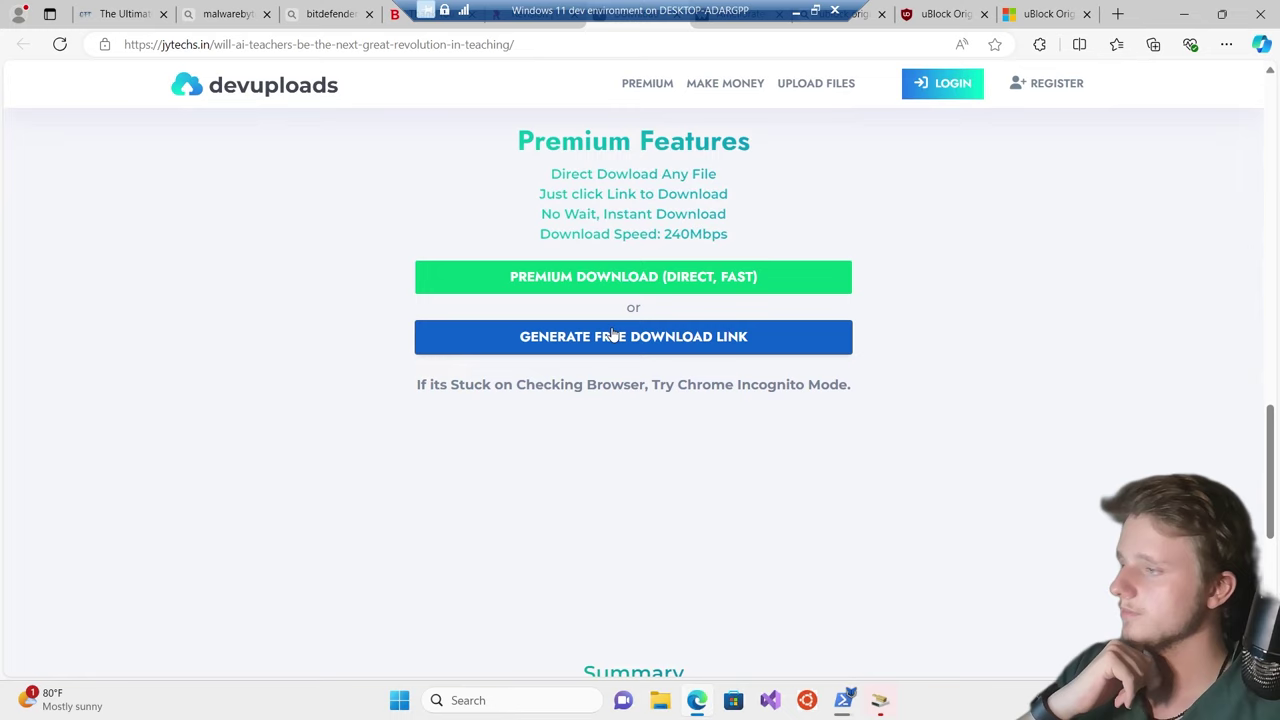
click(584, 349)
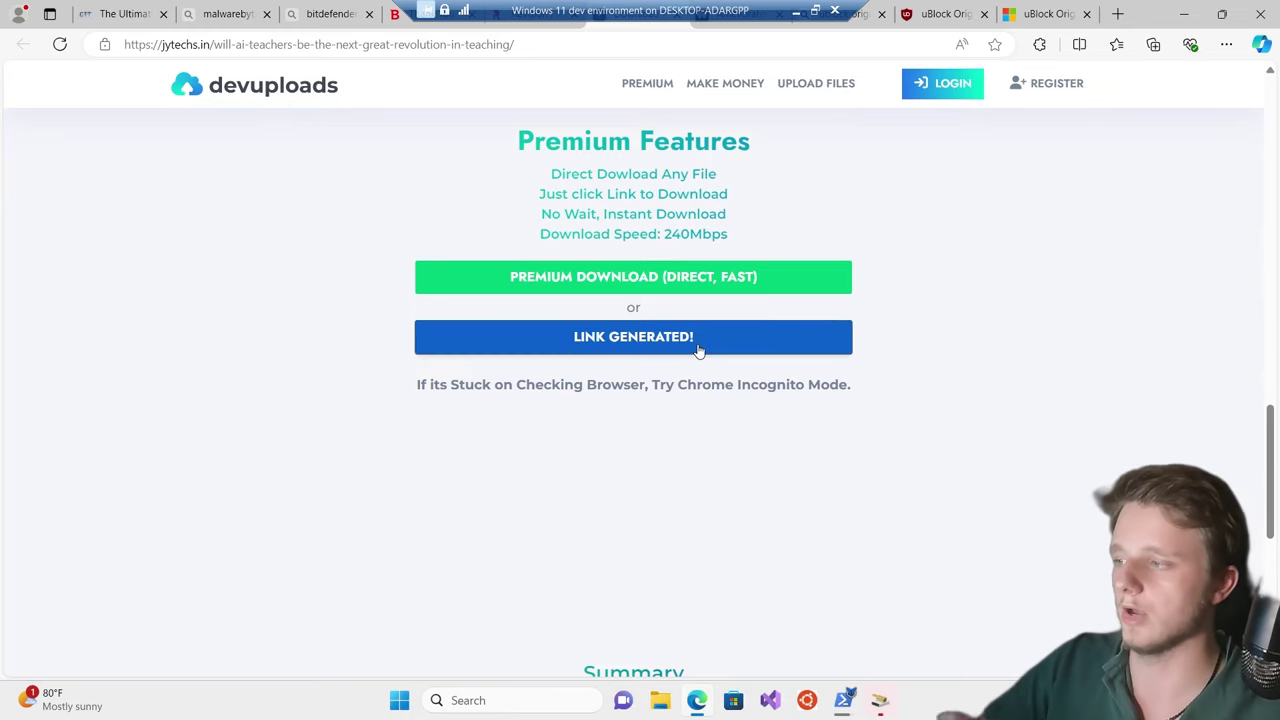
click(664, 336)
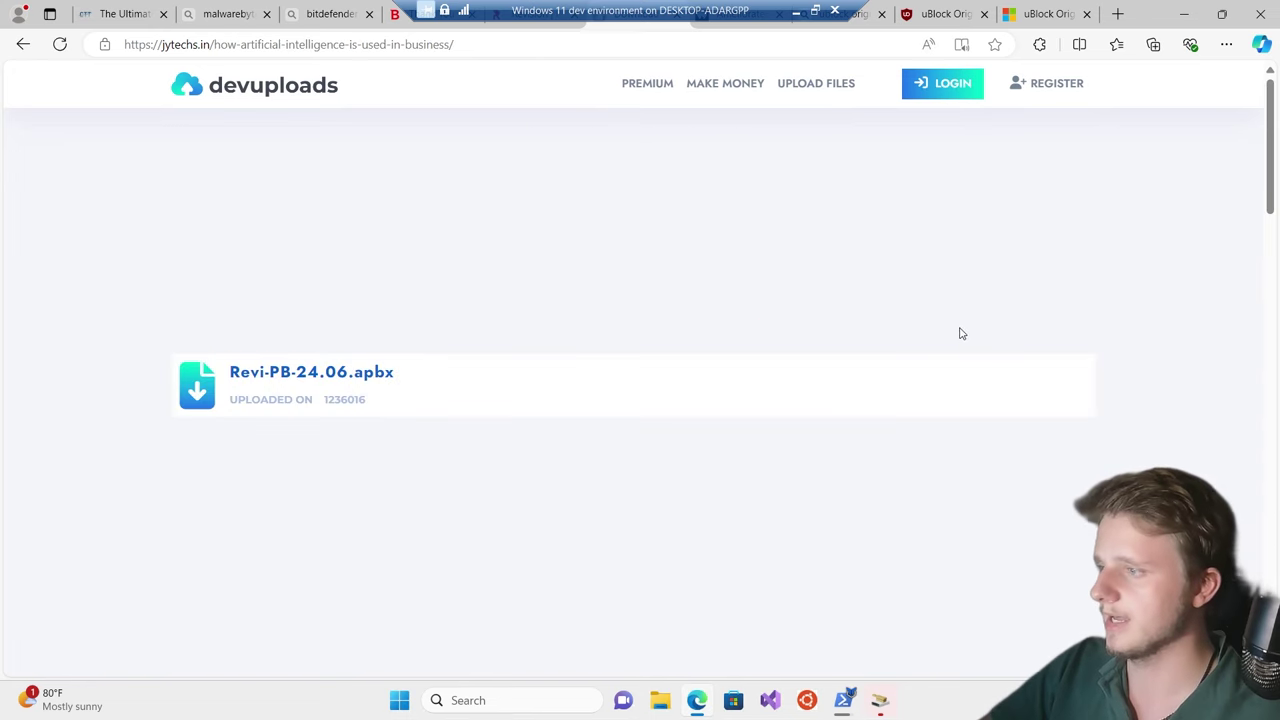
scroll(817, 326, down, 10)
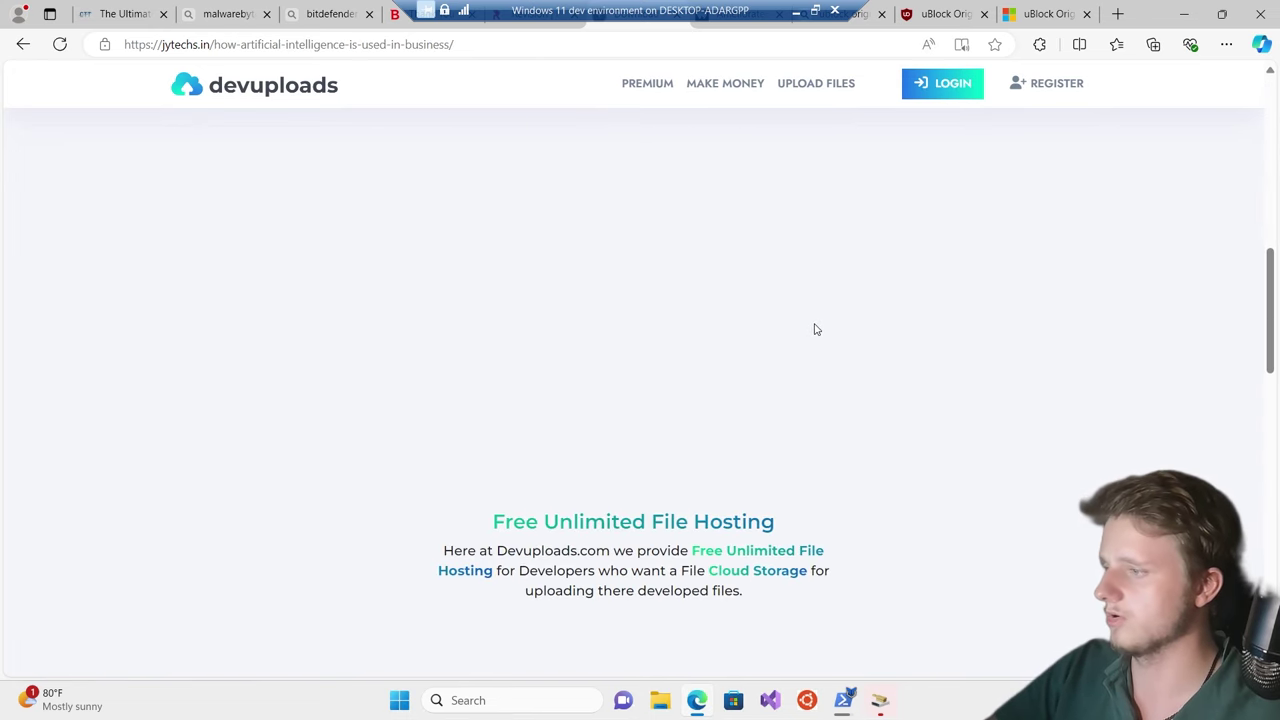
scroll(937, 309, down, 4)
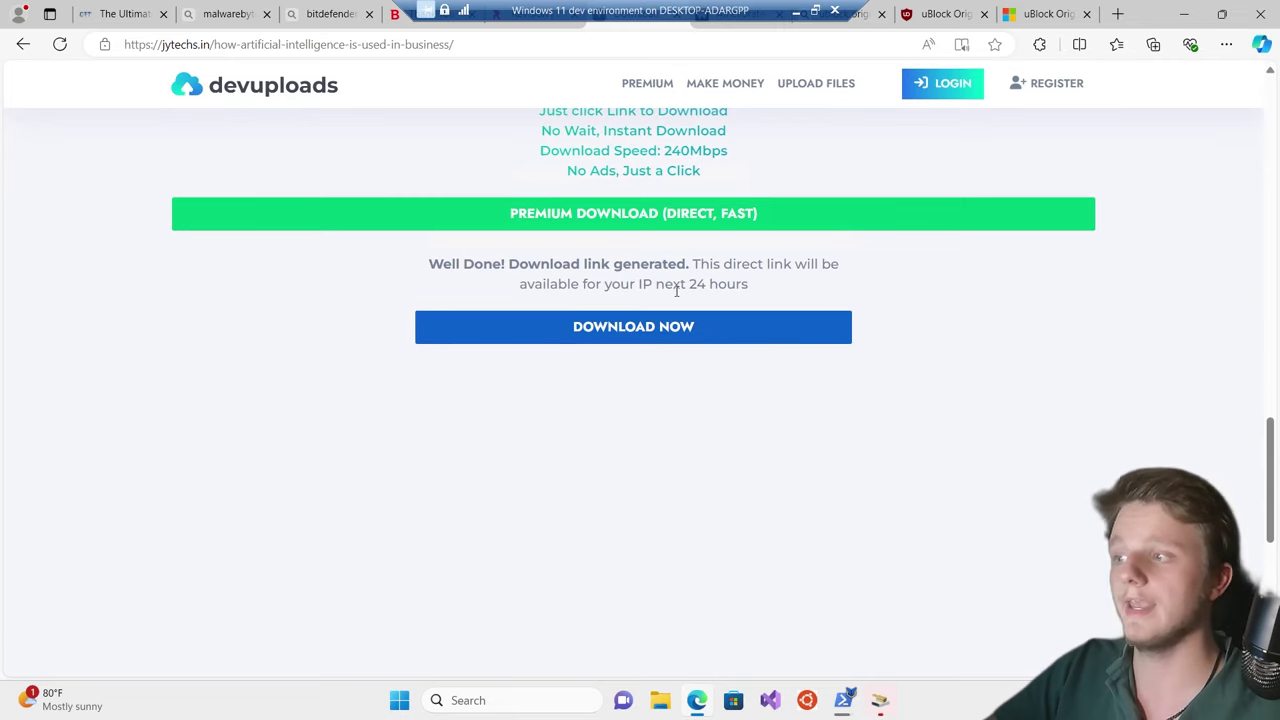
click(650, 324)
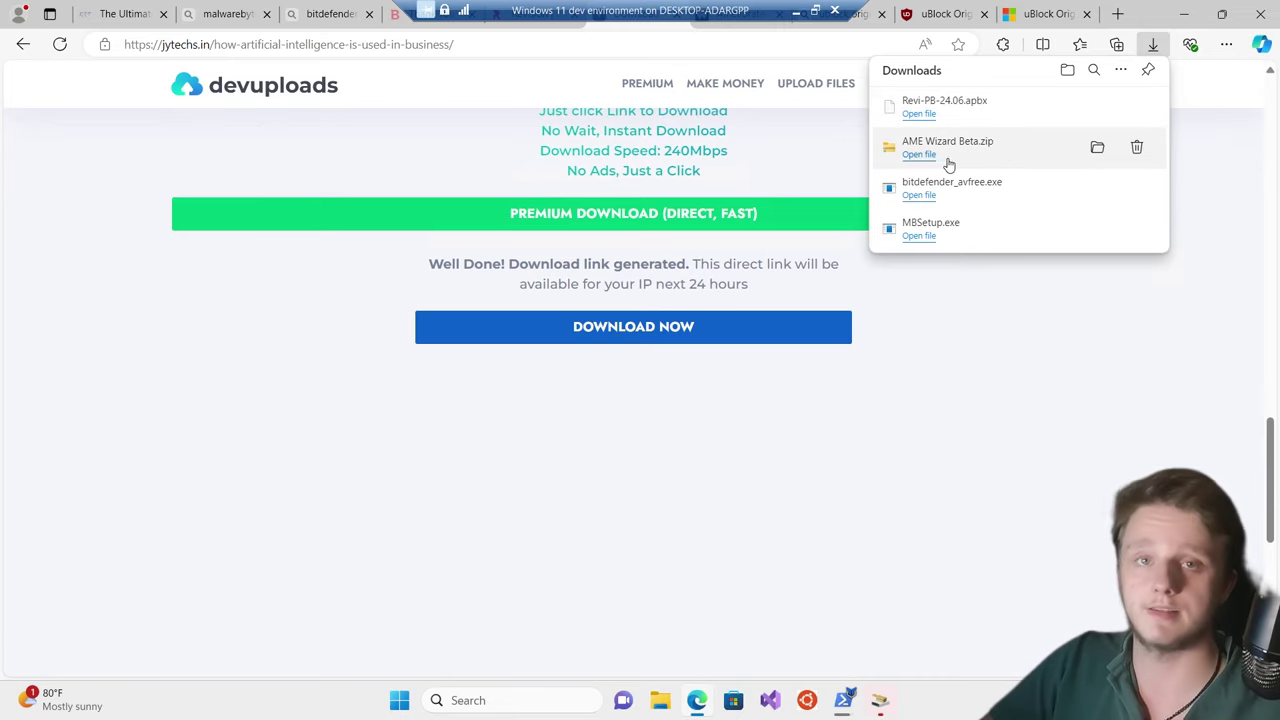
Show the AME Wizard Beta archive in the Downloads folder and extract it to the suggested AME Wizard Beta folder
click(1097, 149)
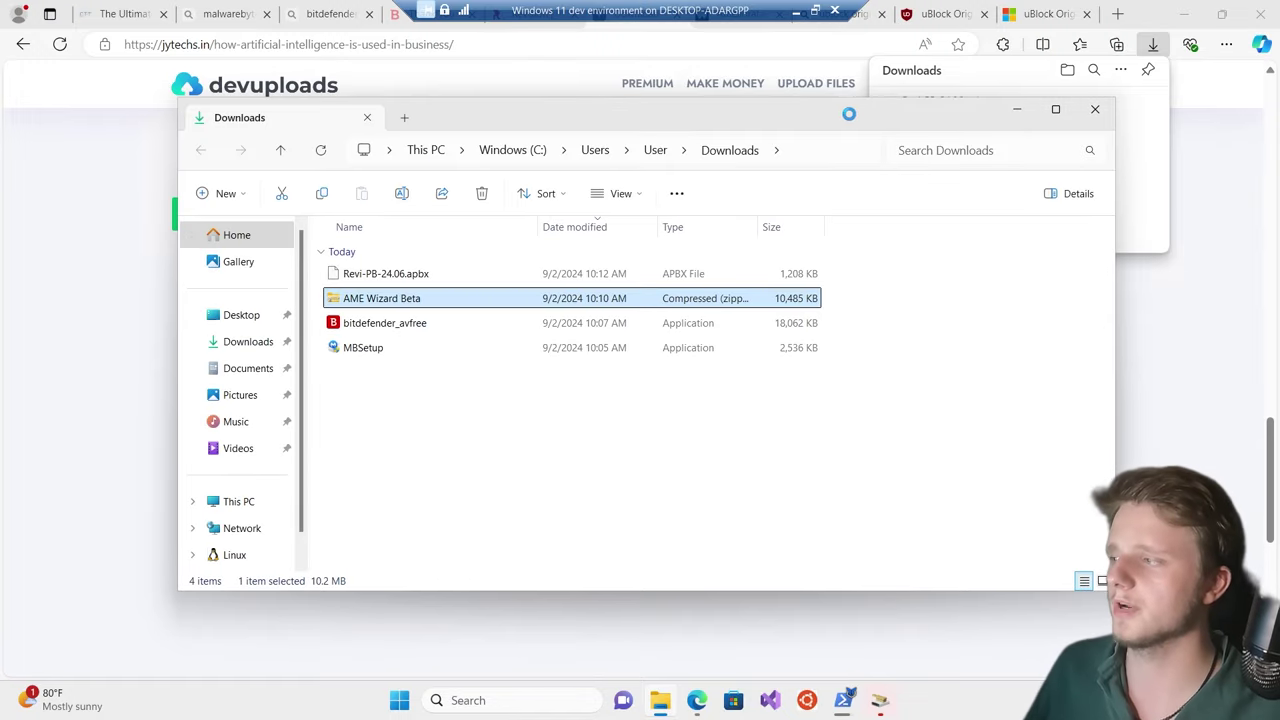
drag(852, 118, 820, 139)
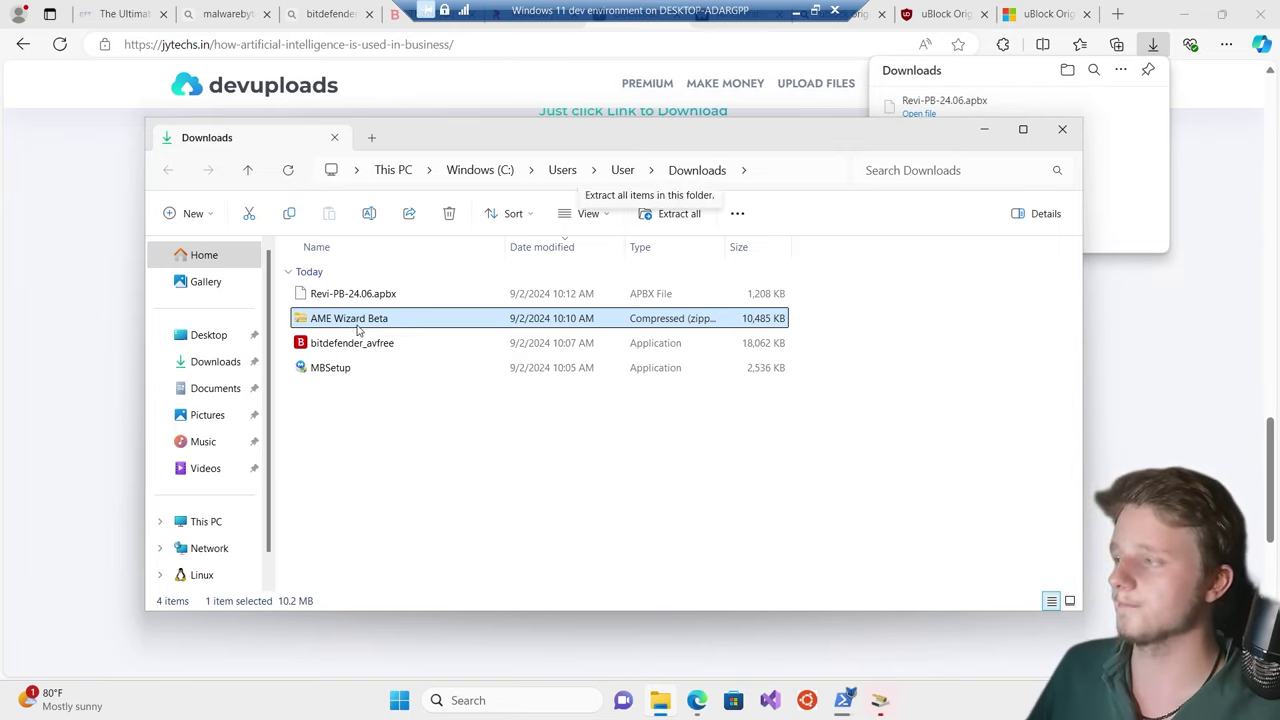
click(662, 214)
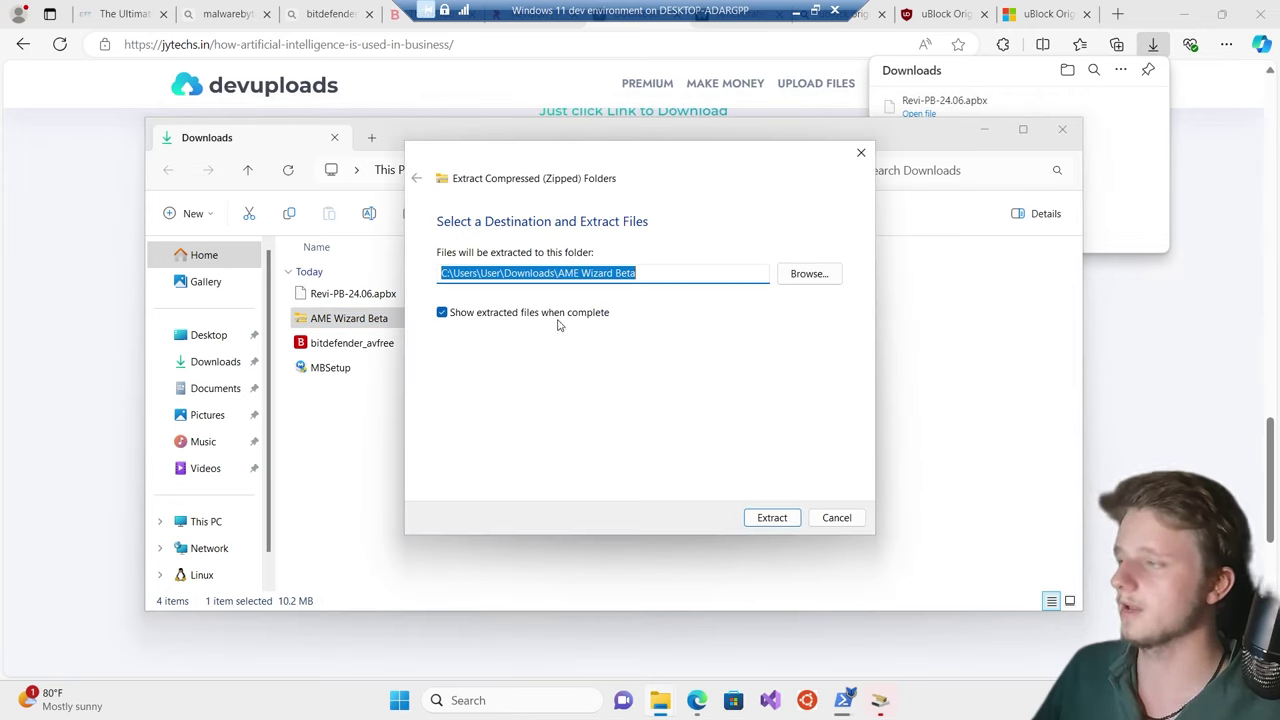
click(770, 517)
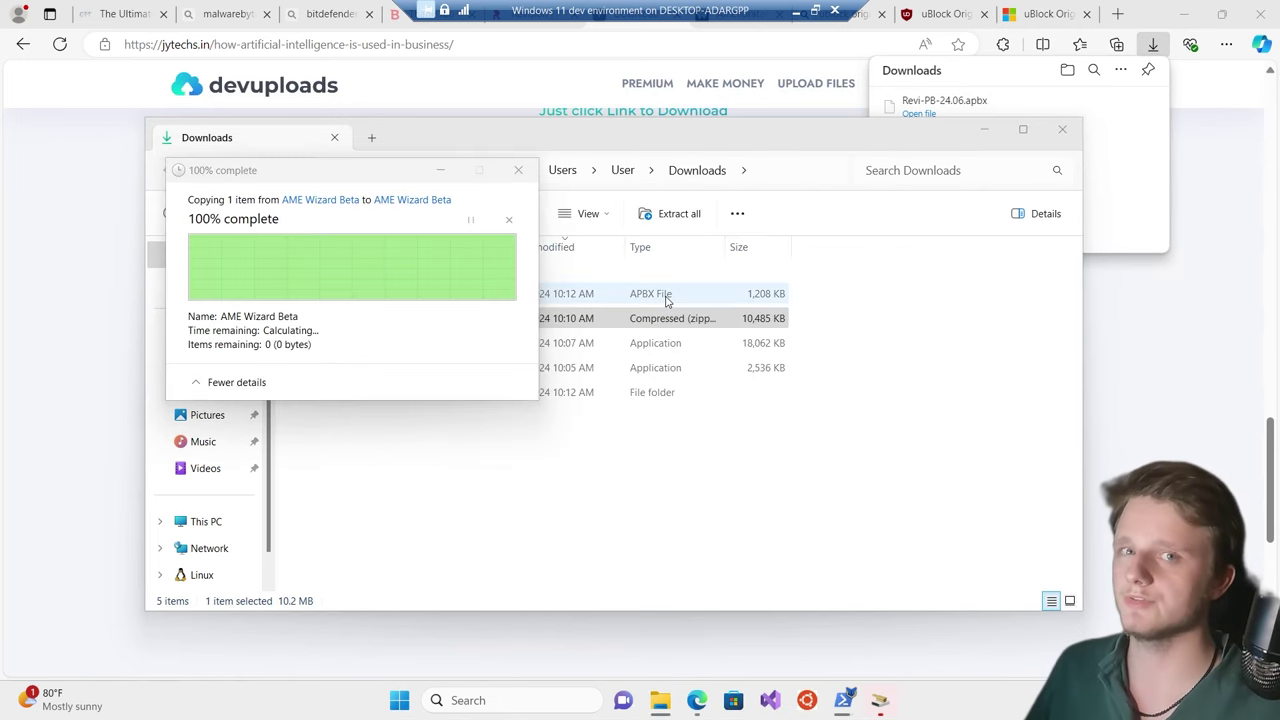
drag(553, 170, 889, 173)
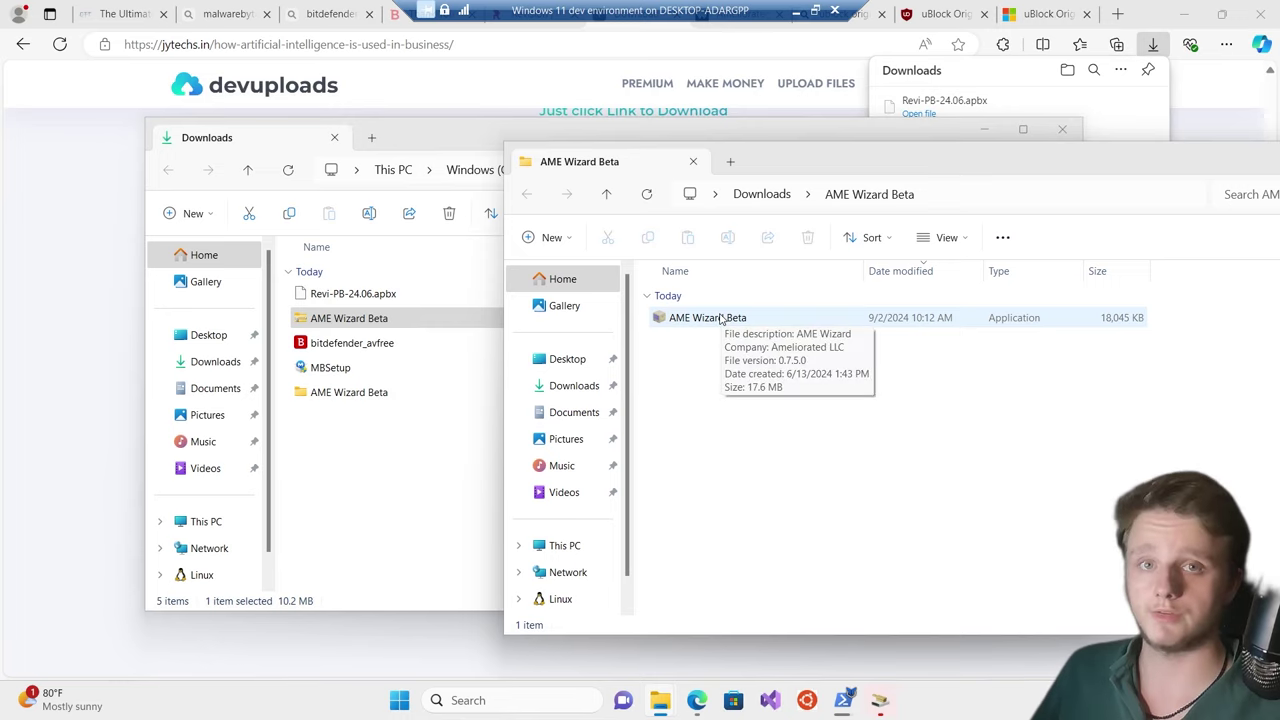
Launch the extracted AME Wizard Beta with permission to make changes, and load Revi-PB-24.06.apbx as its Playbook
double_click(721, 318)
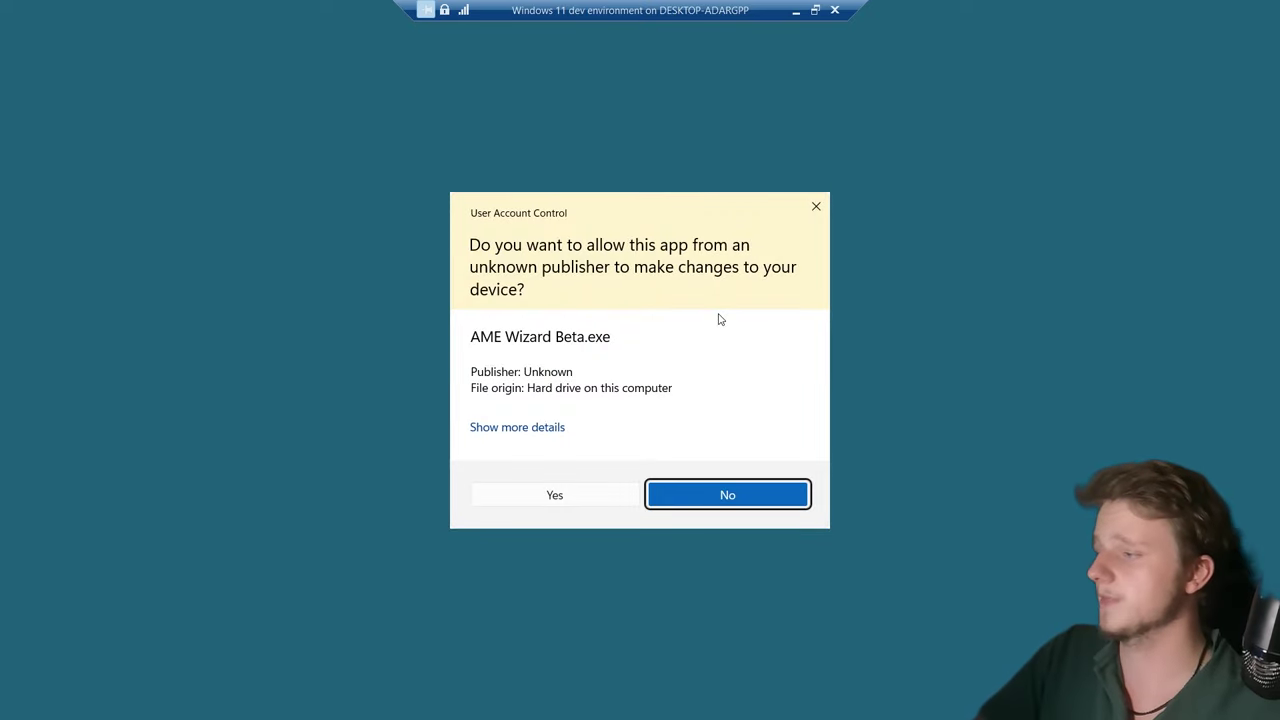
click(521, 507)
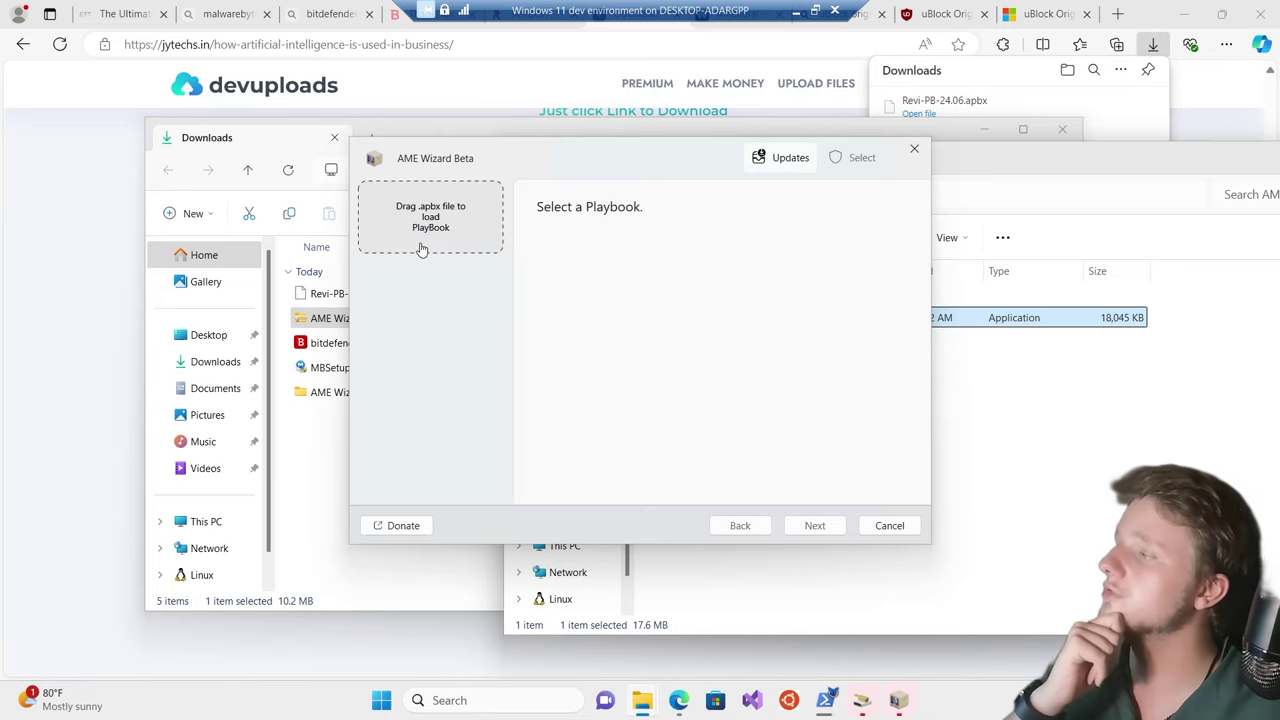
drag(615, 165, 747, 171)
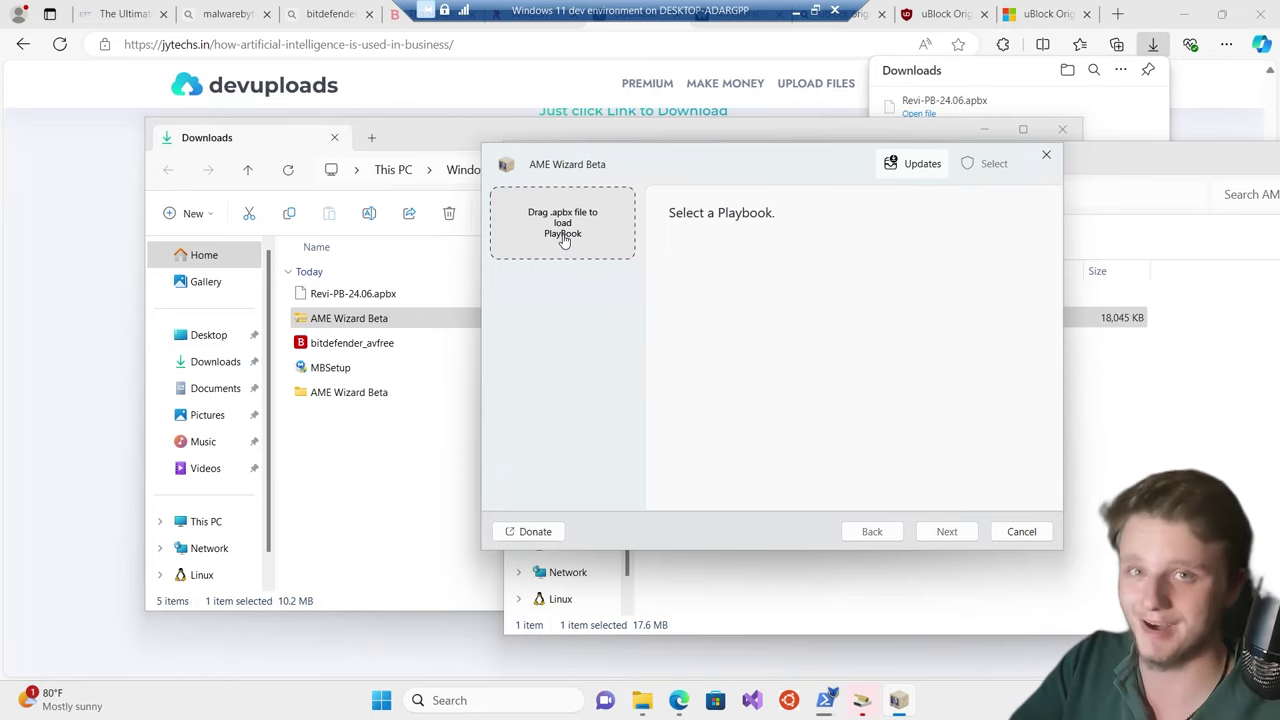
drag(337, 294, 574, 241)
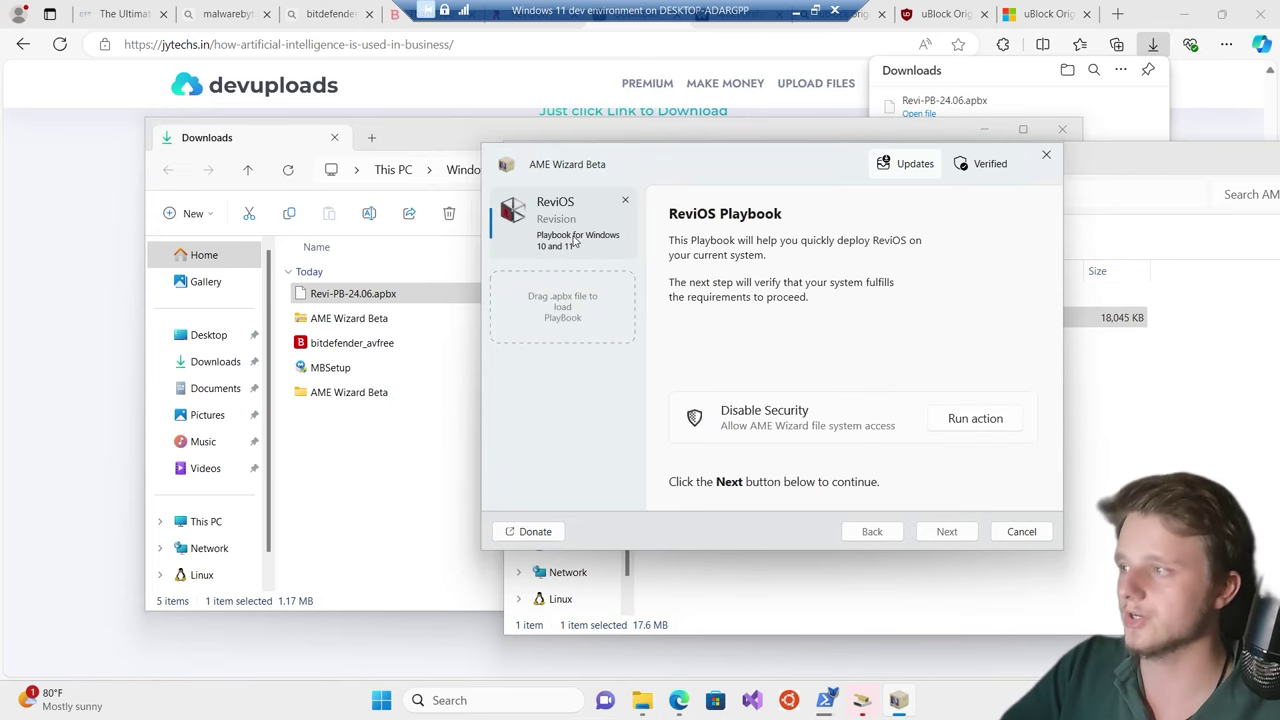
click(556, 316)
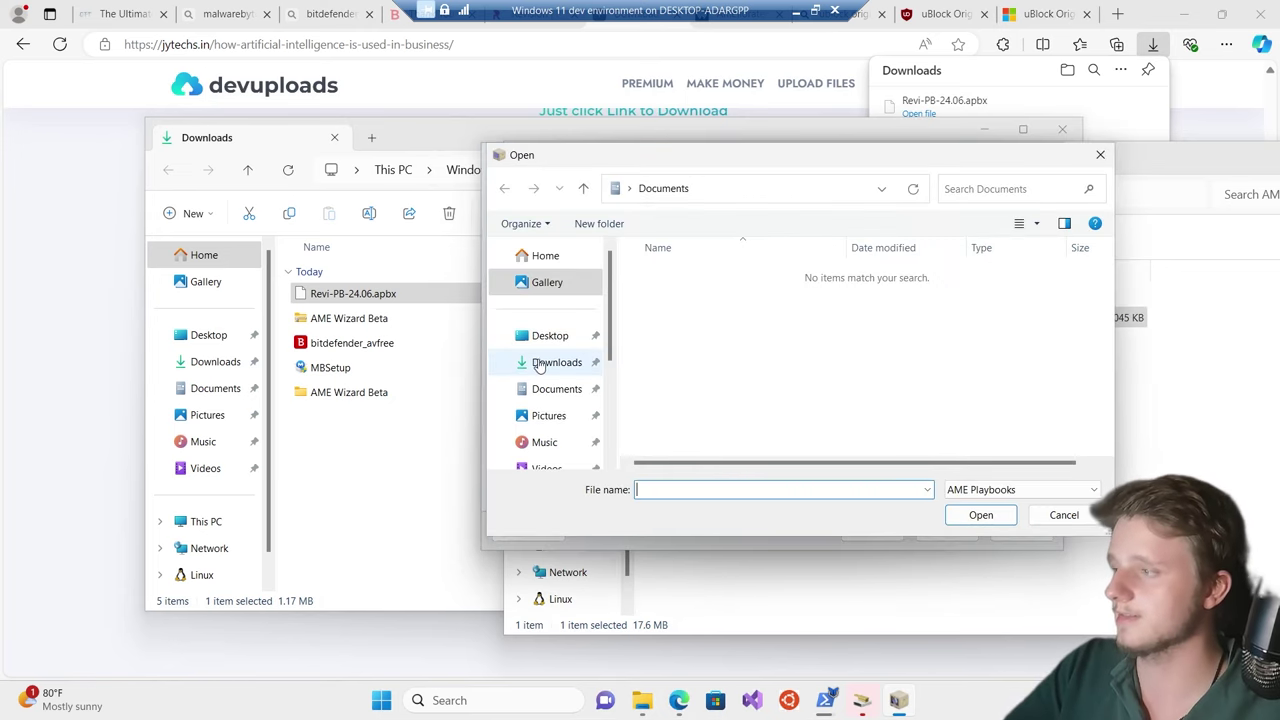
click(537, 363)
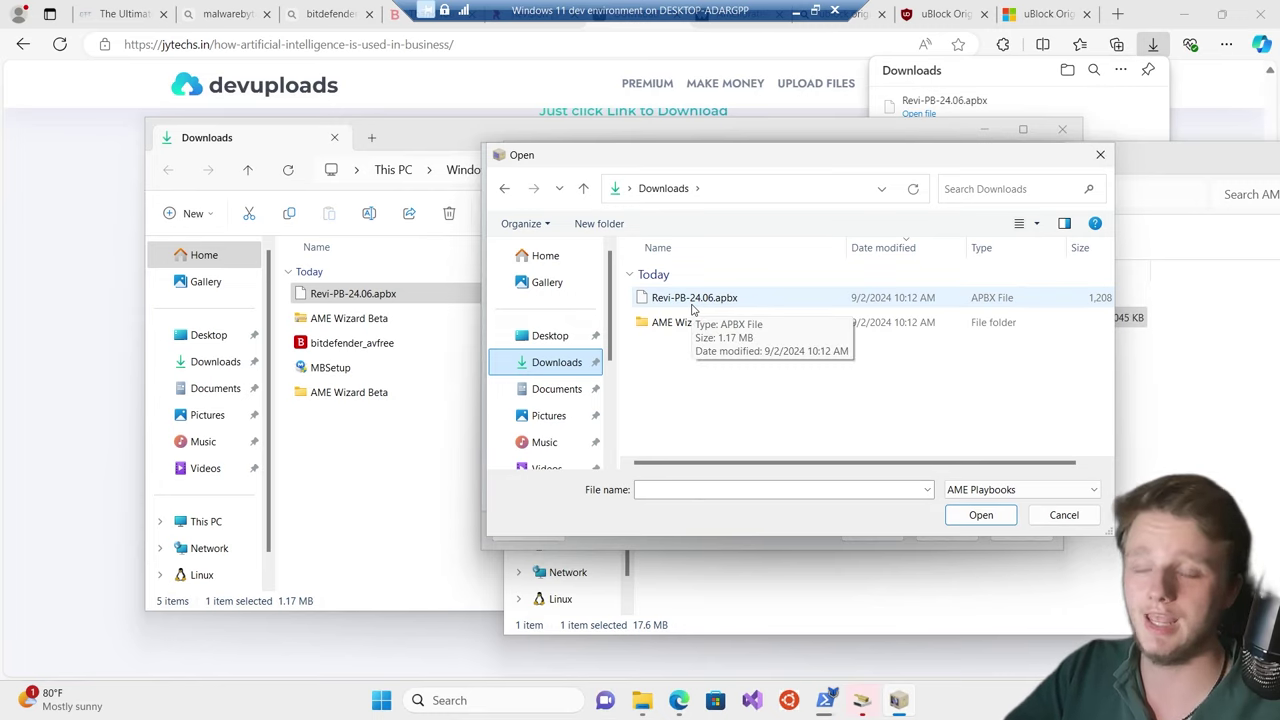
click(1100, 155)
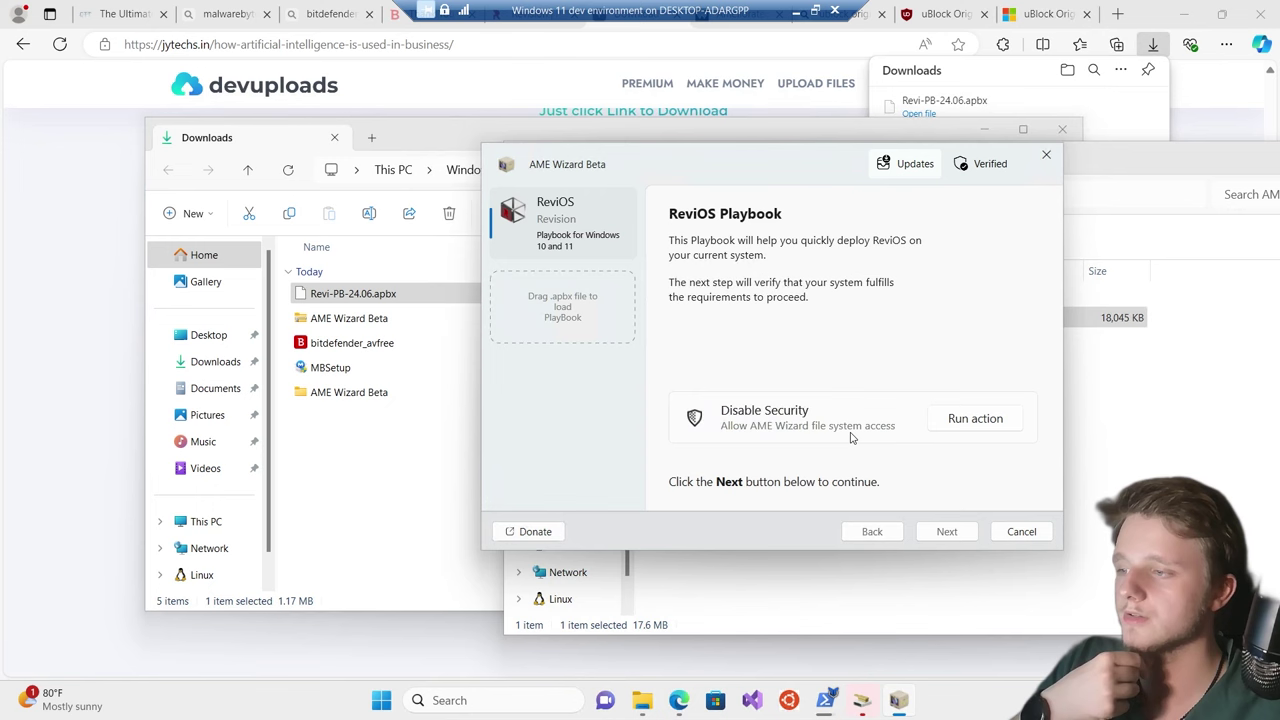
Run the Disable Security action and turn off real-time protection, cloud-delivered protection and Tamper Protection in Windows Security
drag(782, 172, 647, 151)
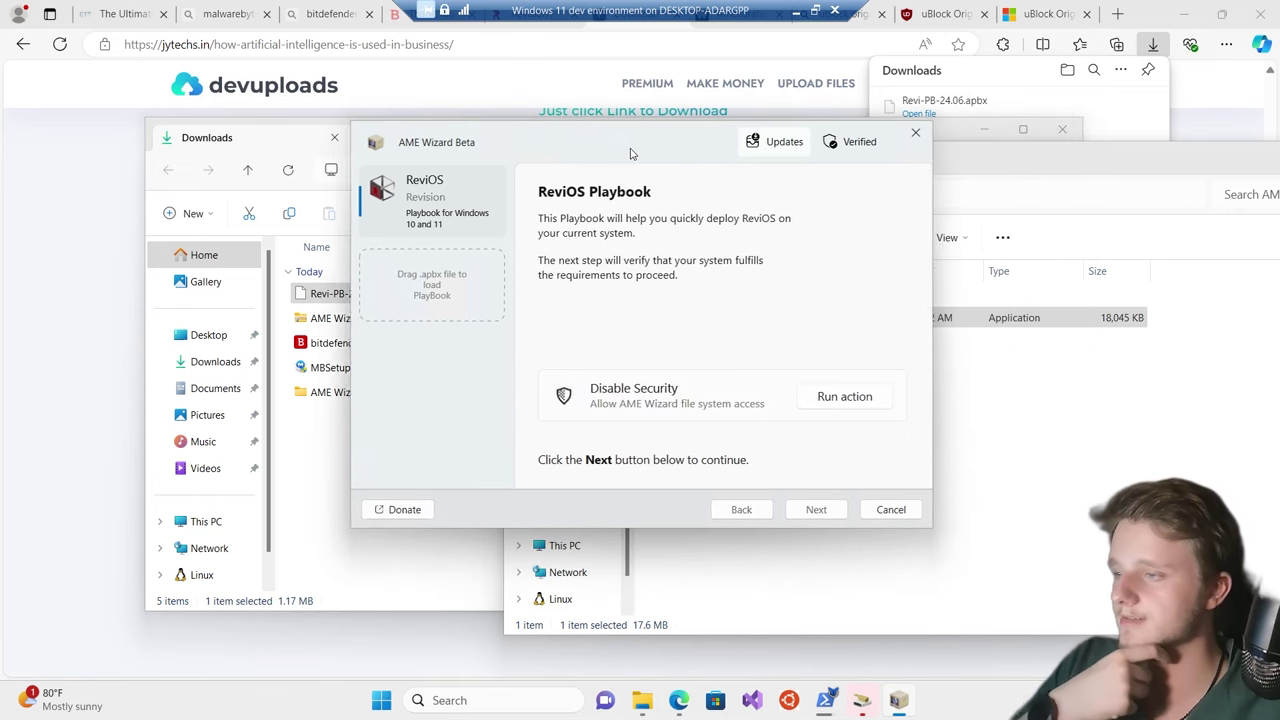
click(838, 397)
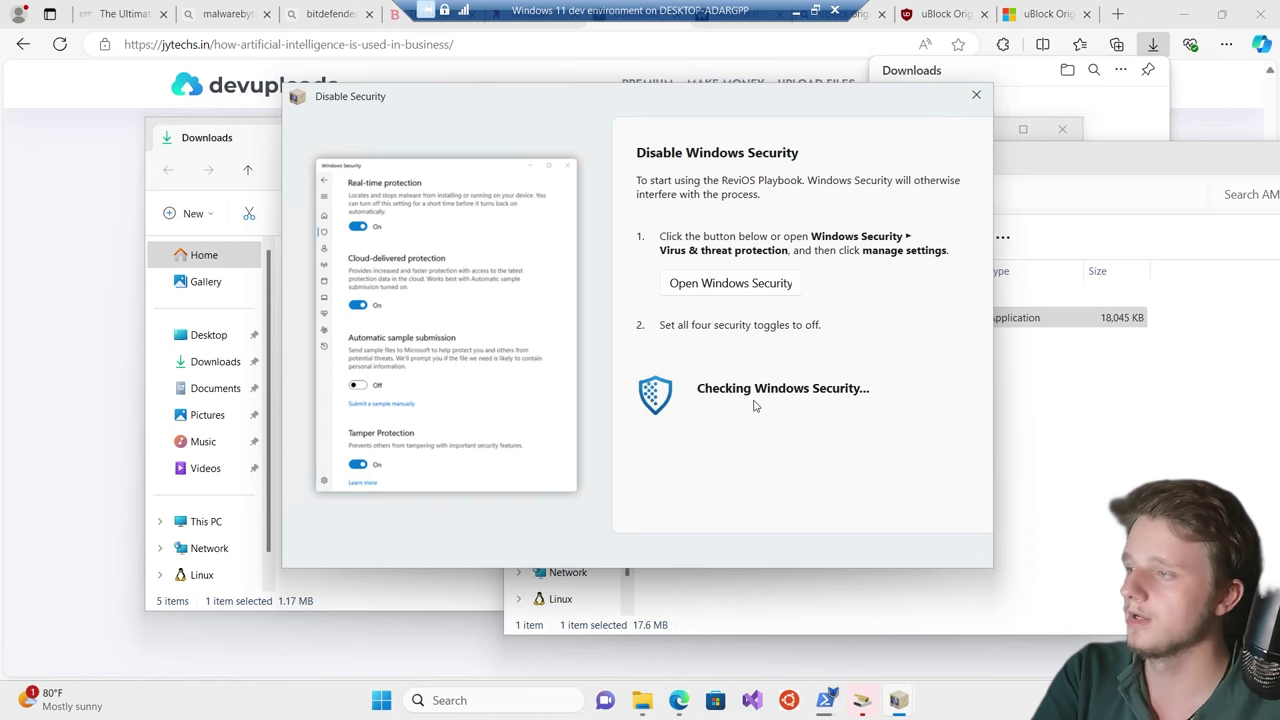
click(730, 283)
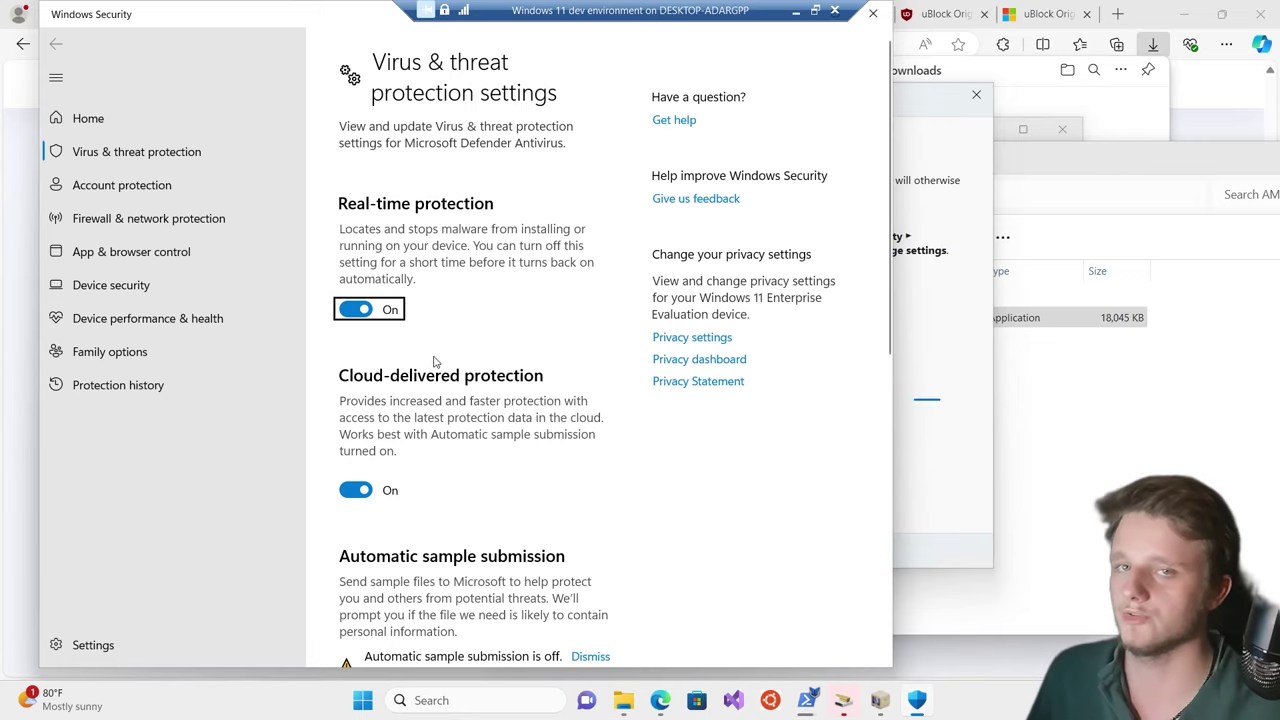
click(363, 318)
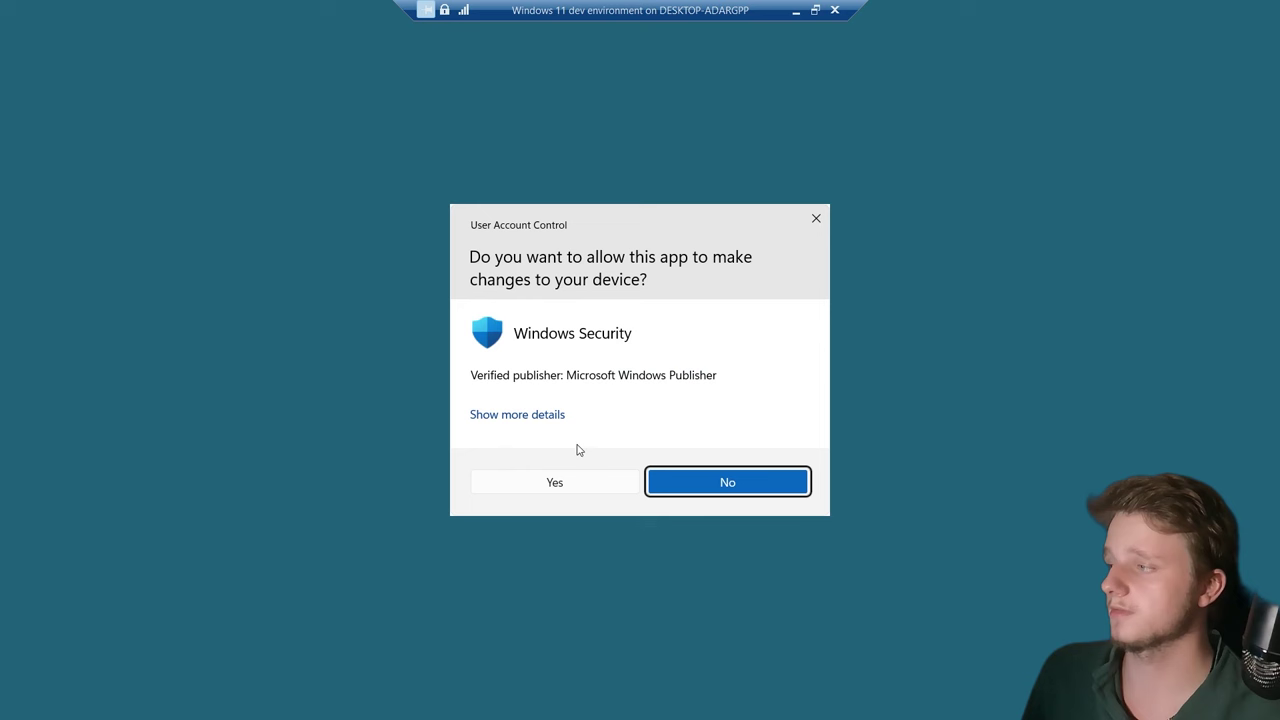
click(591, 489)
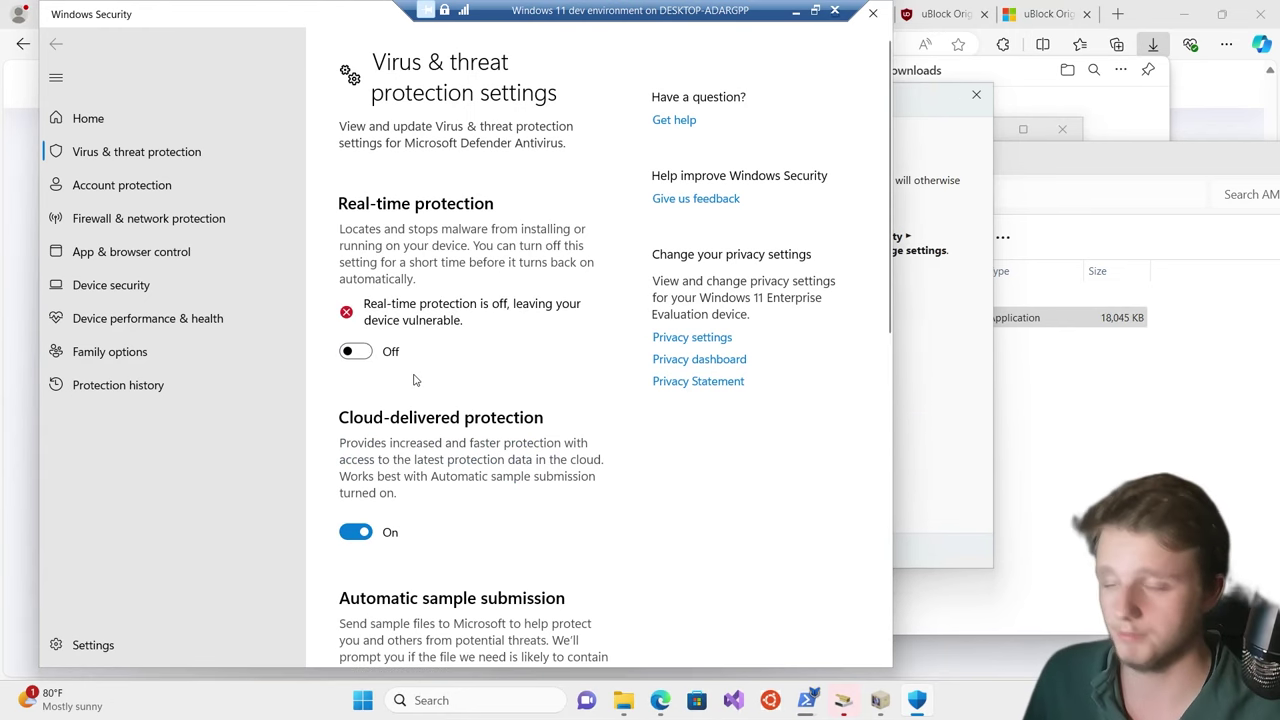
scroll(415, 380, down, 3)
click(355, 243)
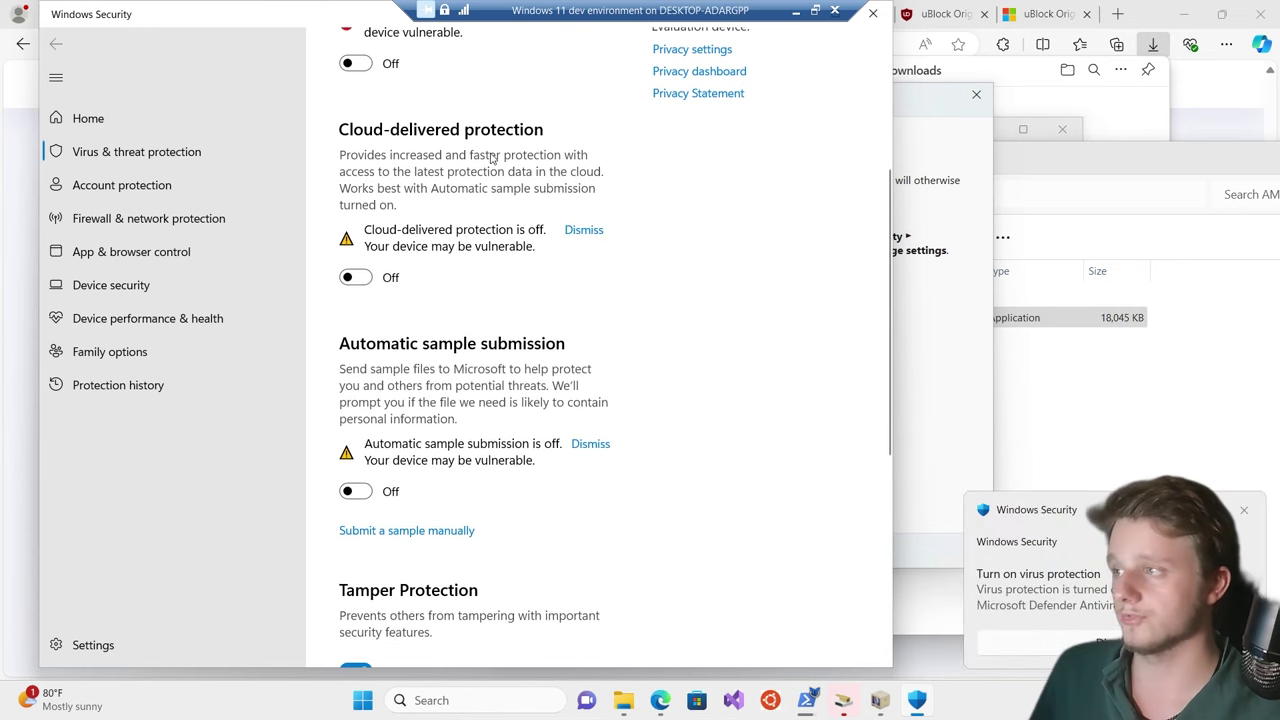
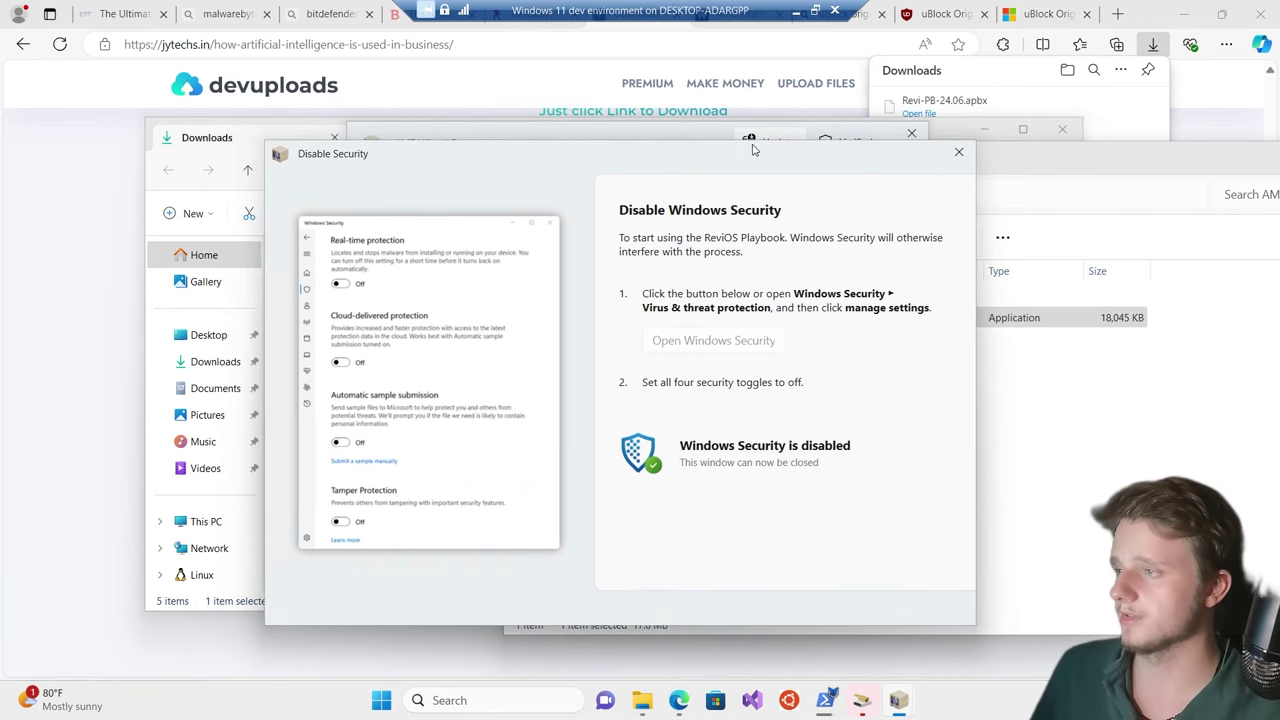
Close the Disable Security window and continue the ReviOS Playbook to its Windows build and activation requirements check
drag(754, 149, 653, 228)
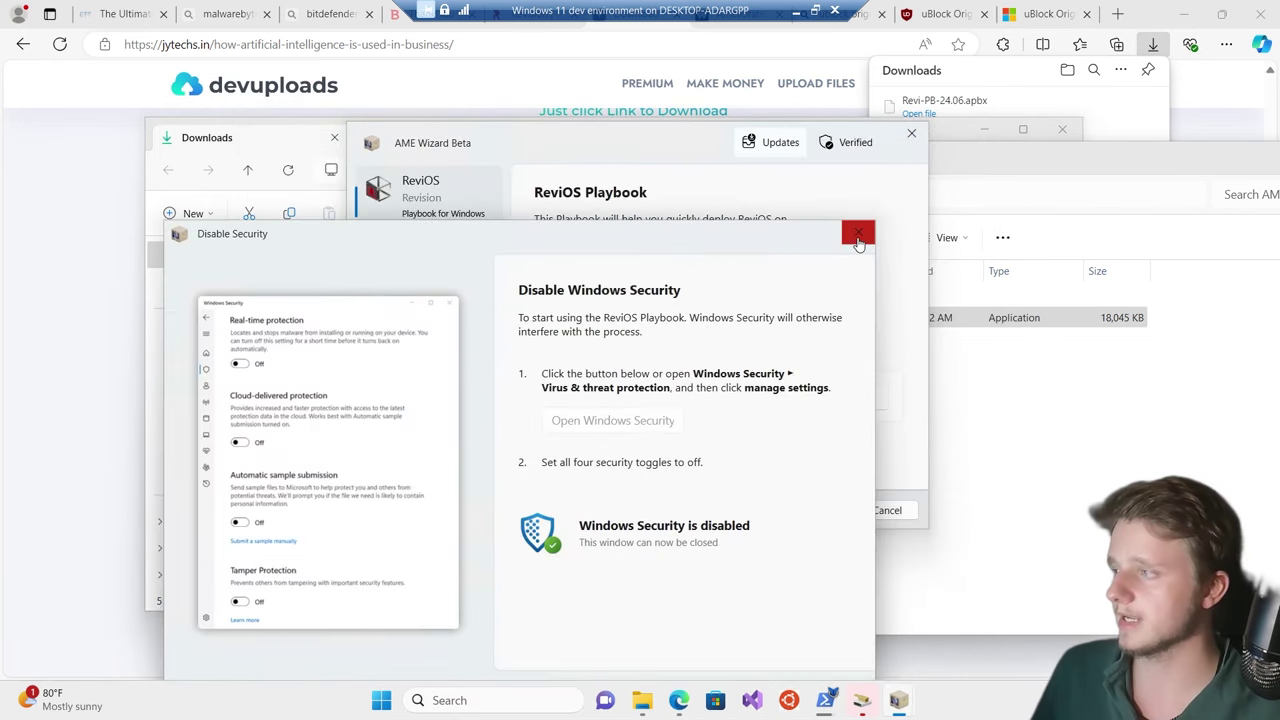
click(858, 236)
drag(706, 149, 684, 146)
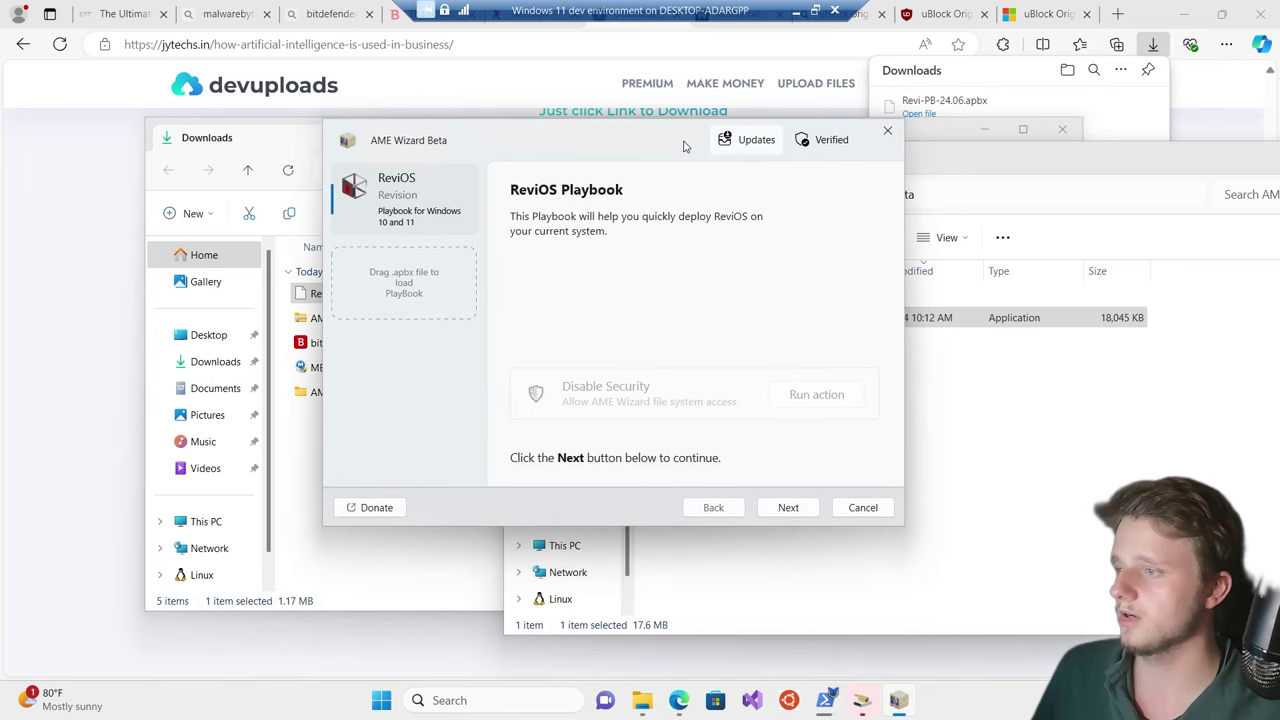
click(775, 508)
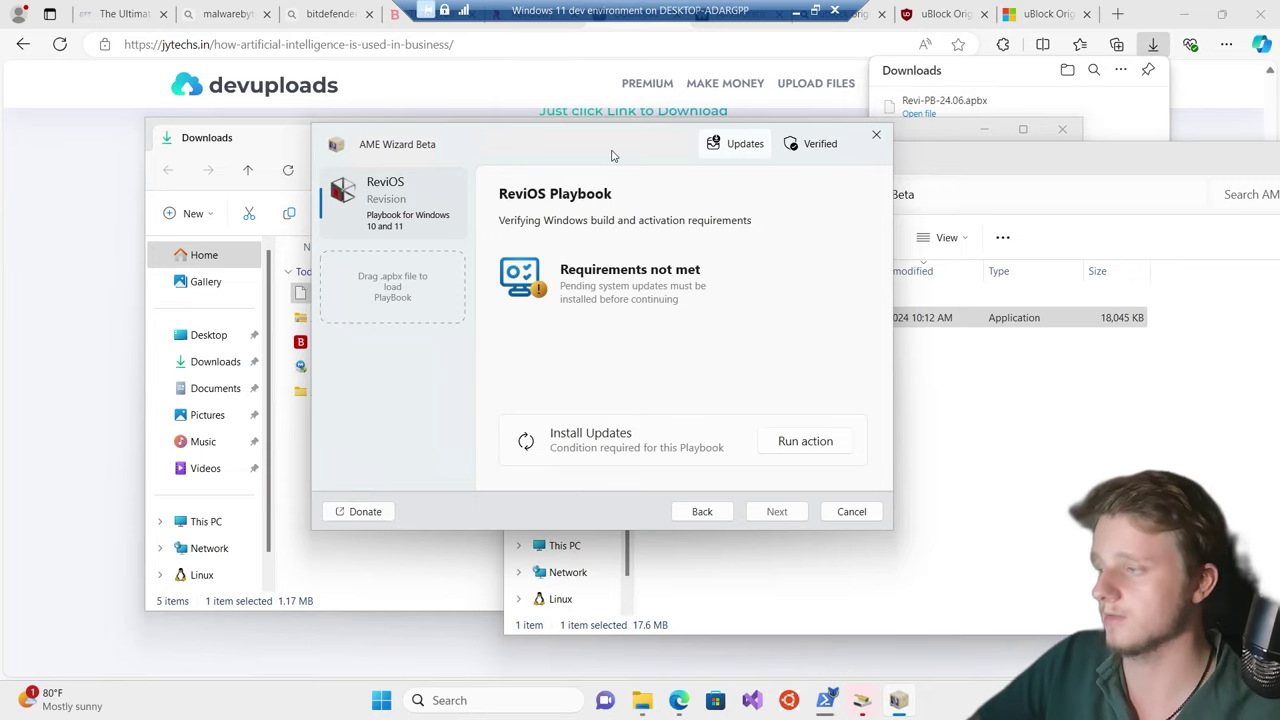
Run the Install Updates action, start the remaining pending updates in Windows Update, and check the Playbook requirements again
click(836, 449)
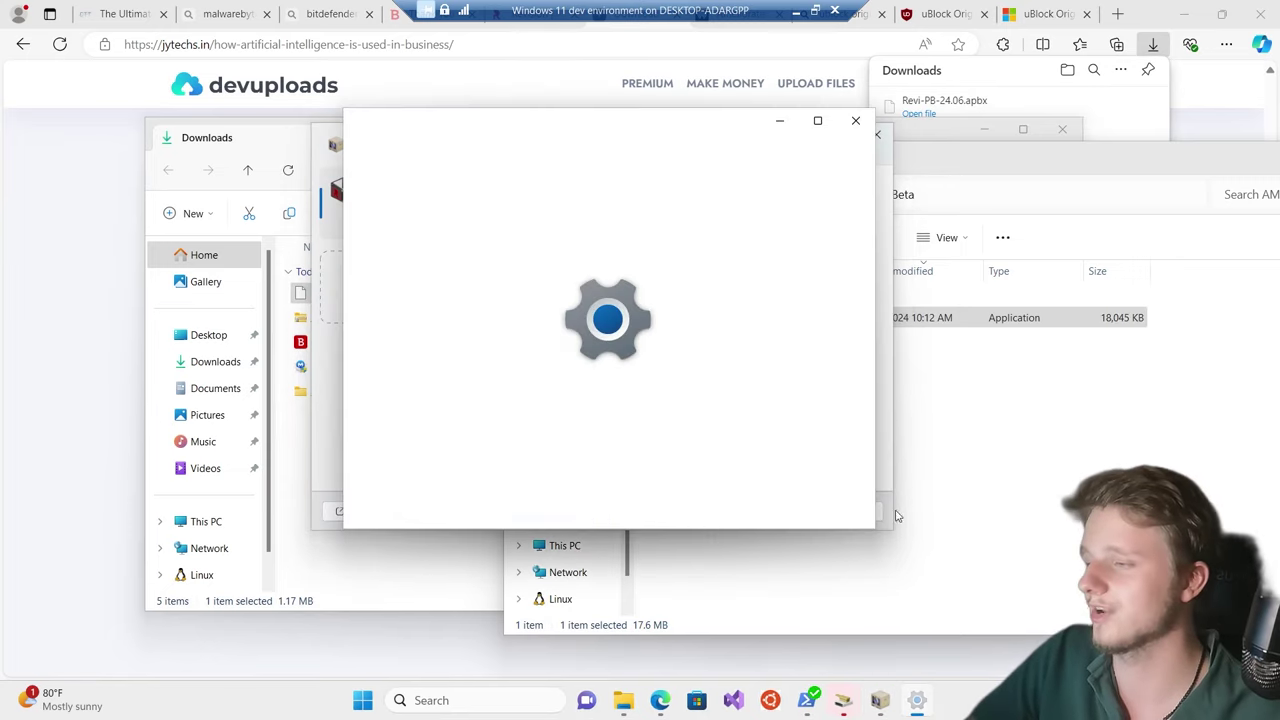
drag(683, 140, 620, 143)
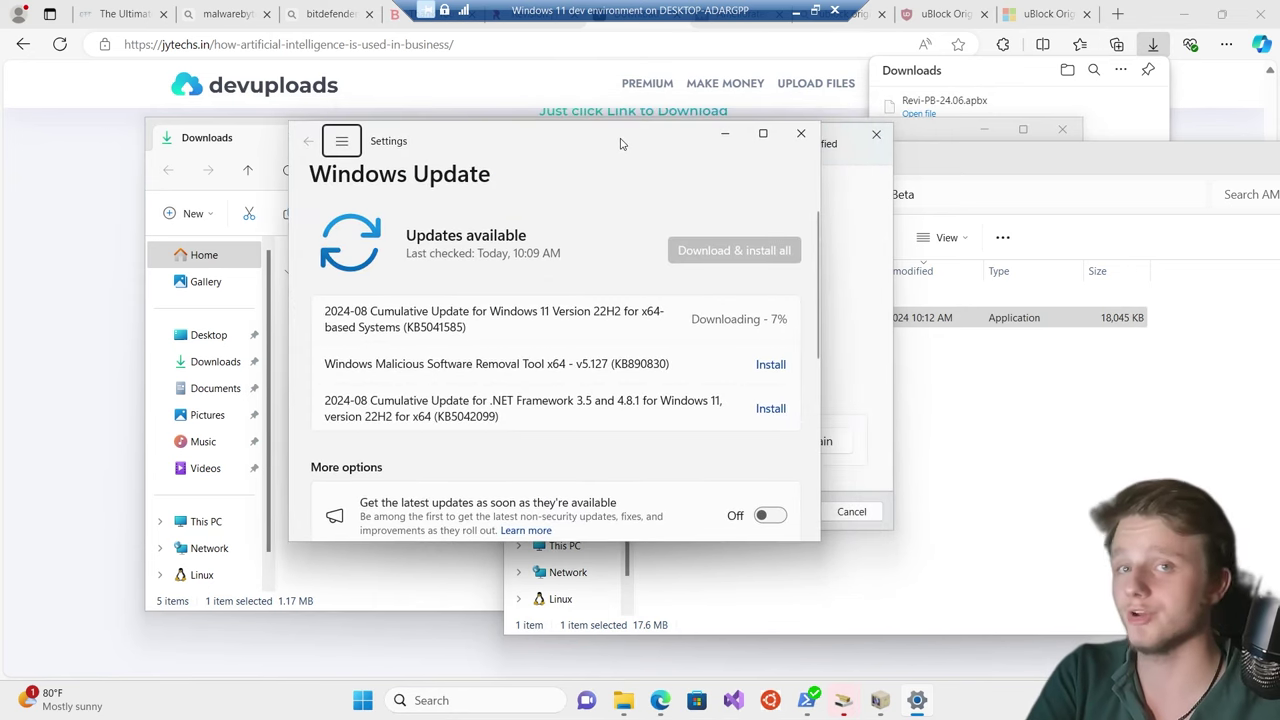
click(772, 368)
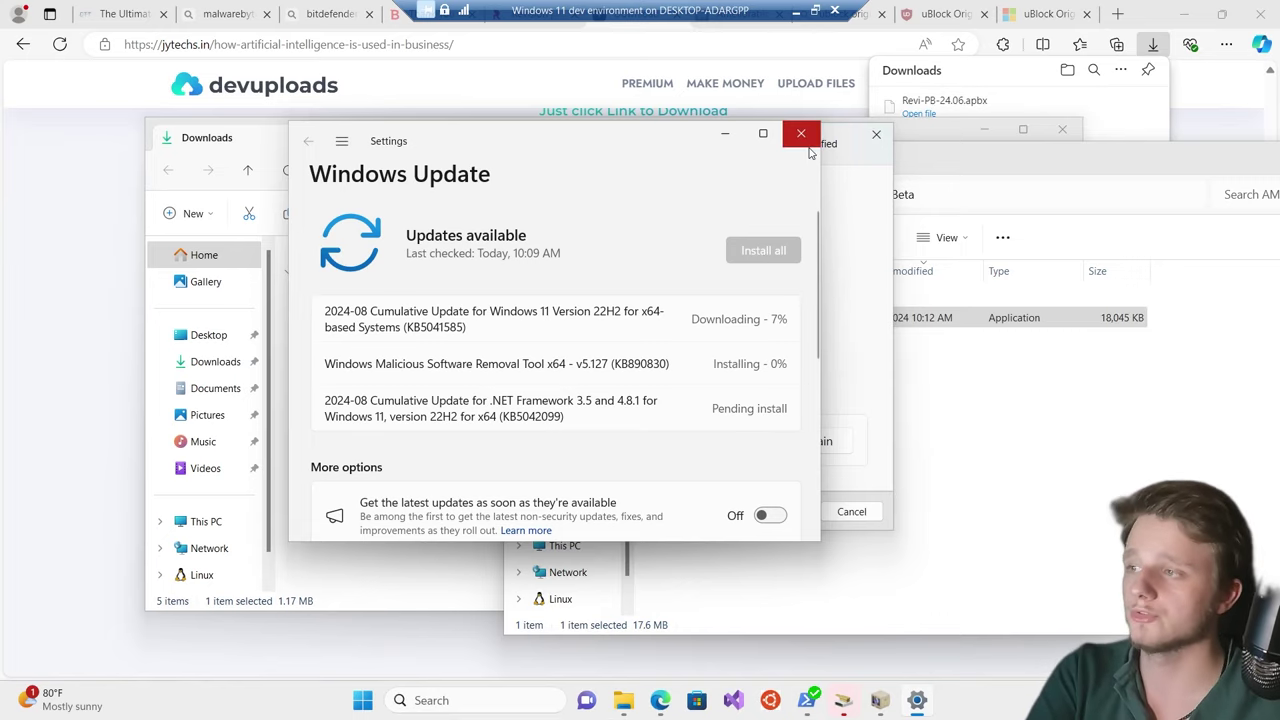
drag(654, 141, 414, 151)
click(543, 137)
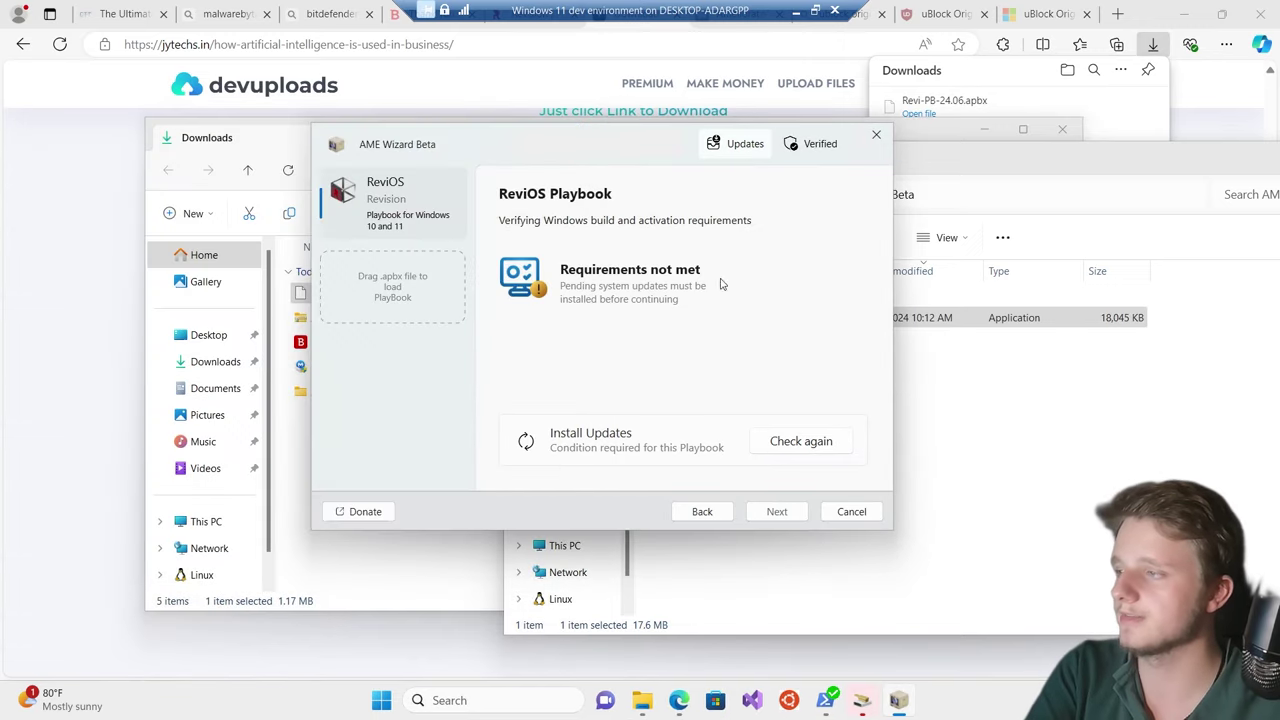
click(828, 445)
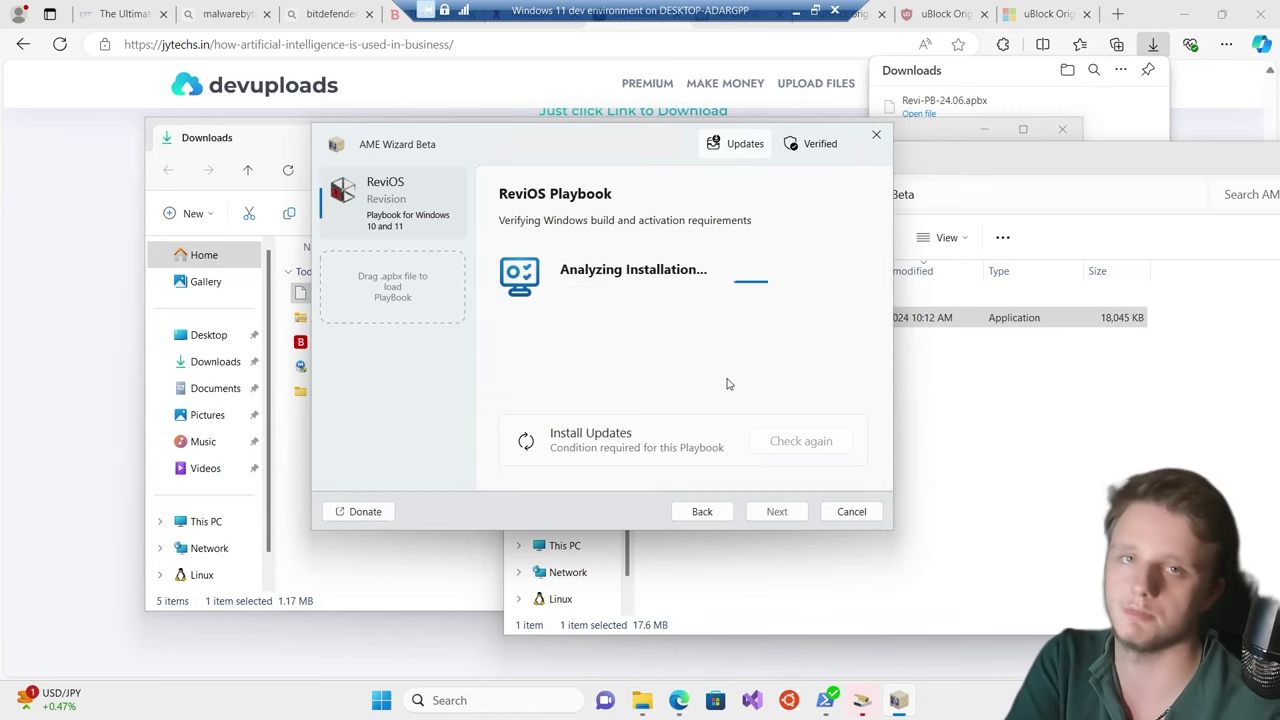
click(802, 438)
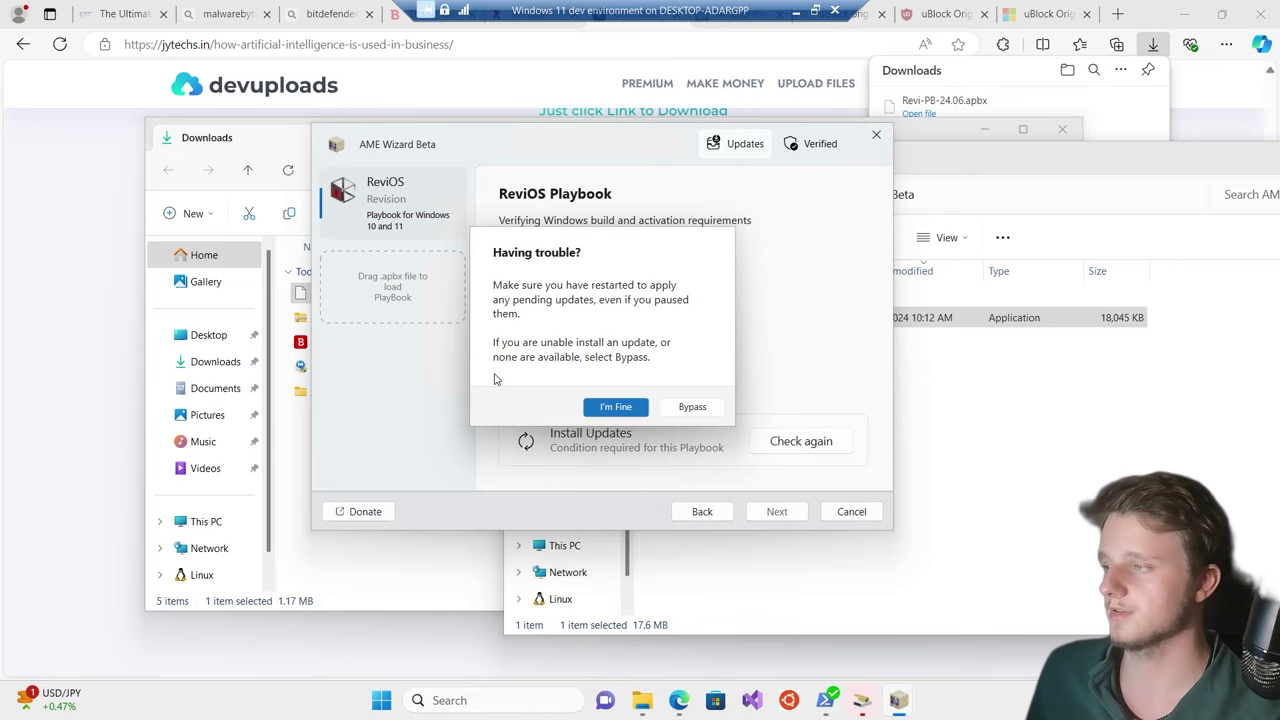
Bypass the pending-updates requirement and continue the ReviOS Playbook to its license agreements page
click(691, 407)
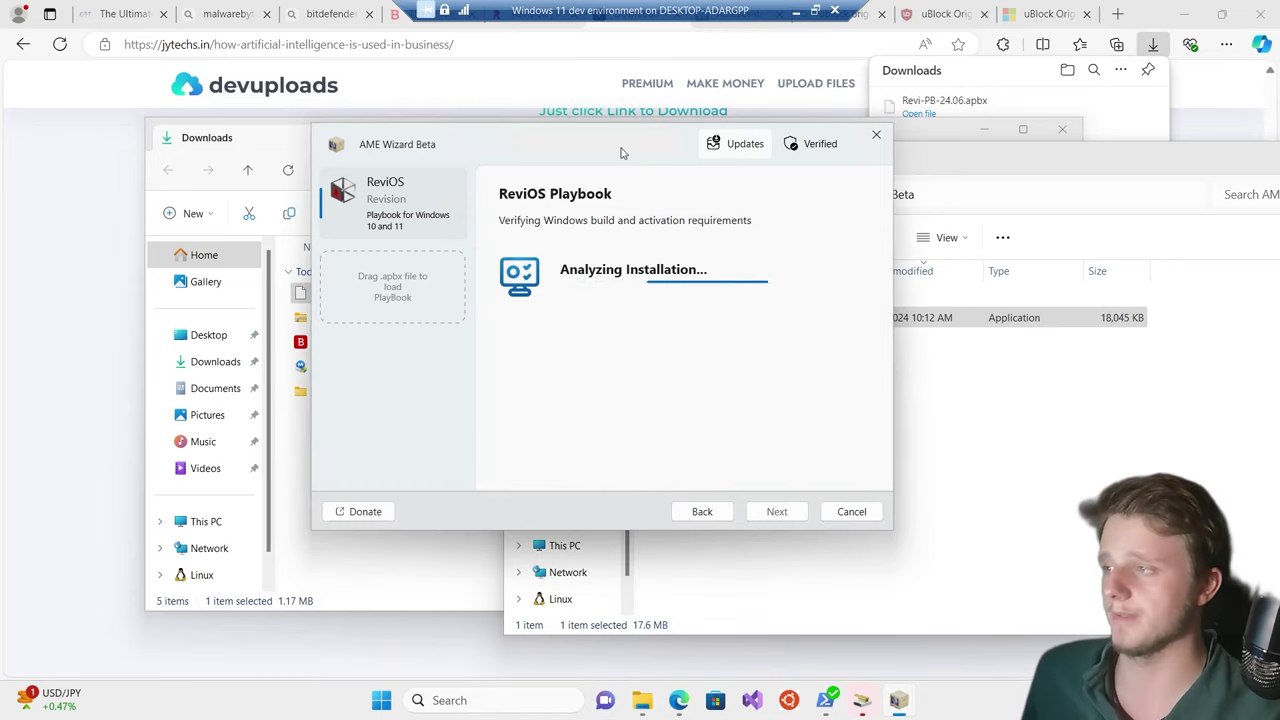
mouse_move(623, 149)
mouse_down()
mouse_move(575, 165)
mouse_move(605, 155)
mouse_up()
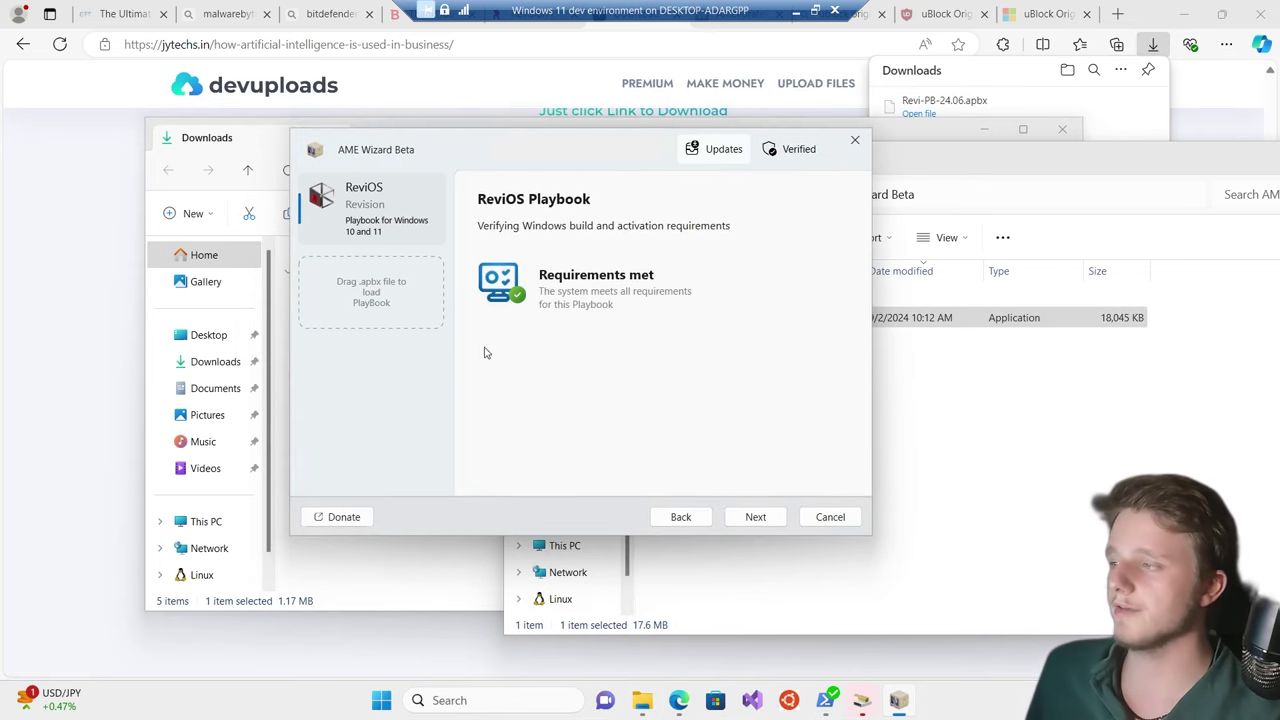
click(753, 519)
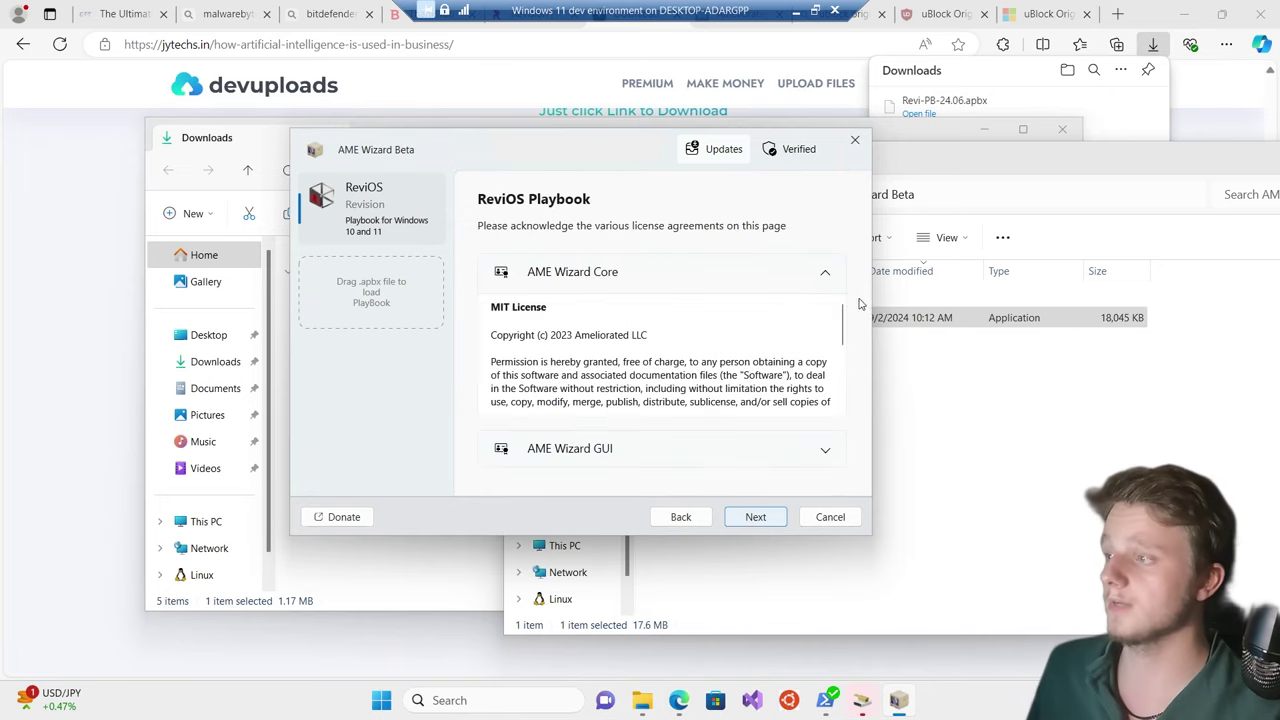
Read through the AME Wizard GUI license agreement and agree to the license terms
click(658, 450)
click(608, 328)
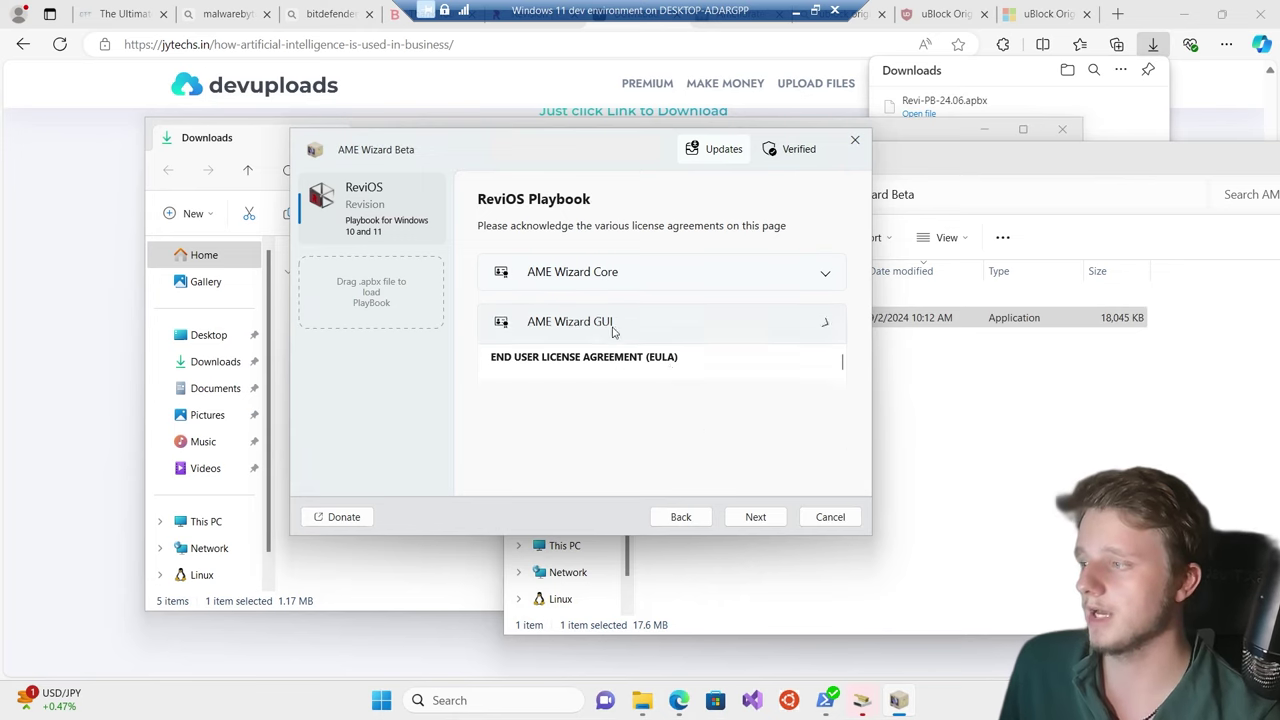
click(626, 282)
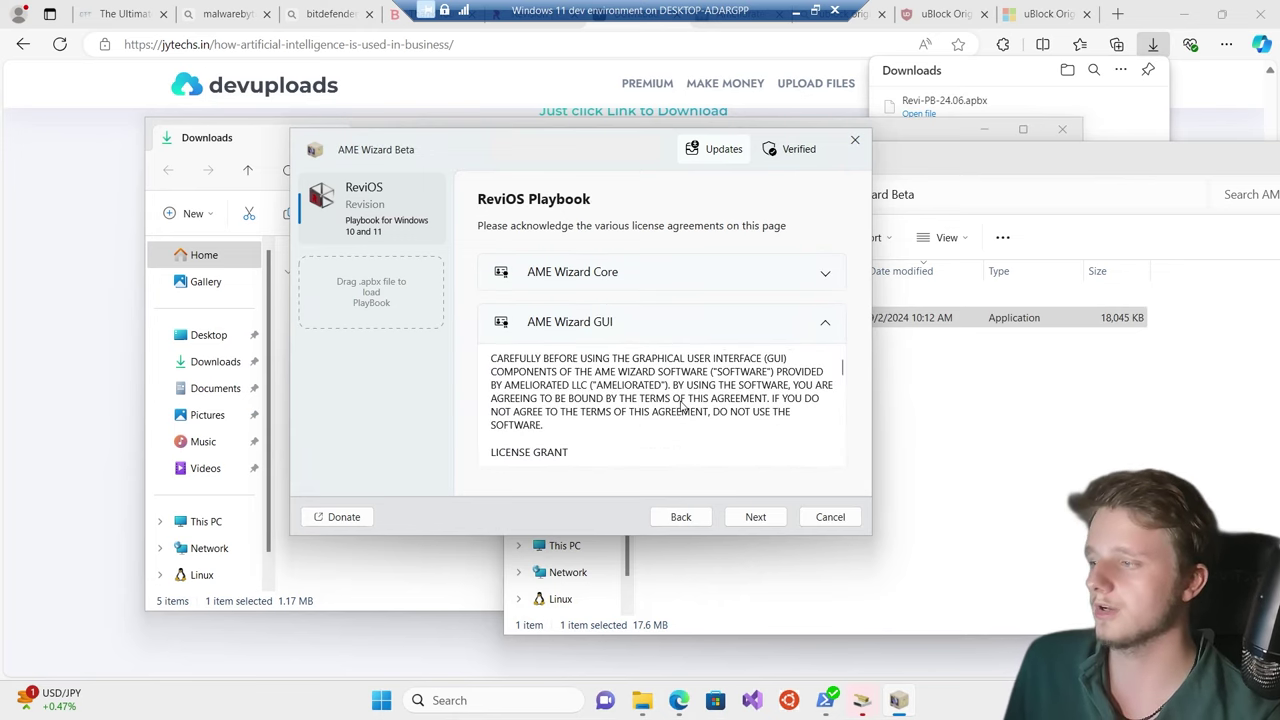
scroll(620, 440, down, 6)
scroll(623, 450, down, 8)
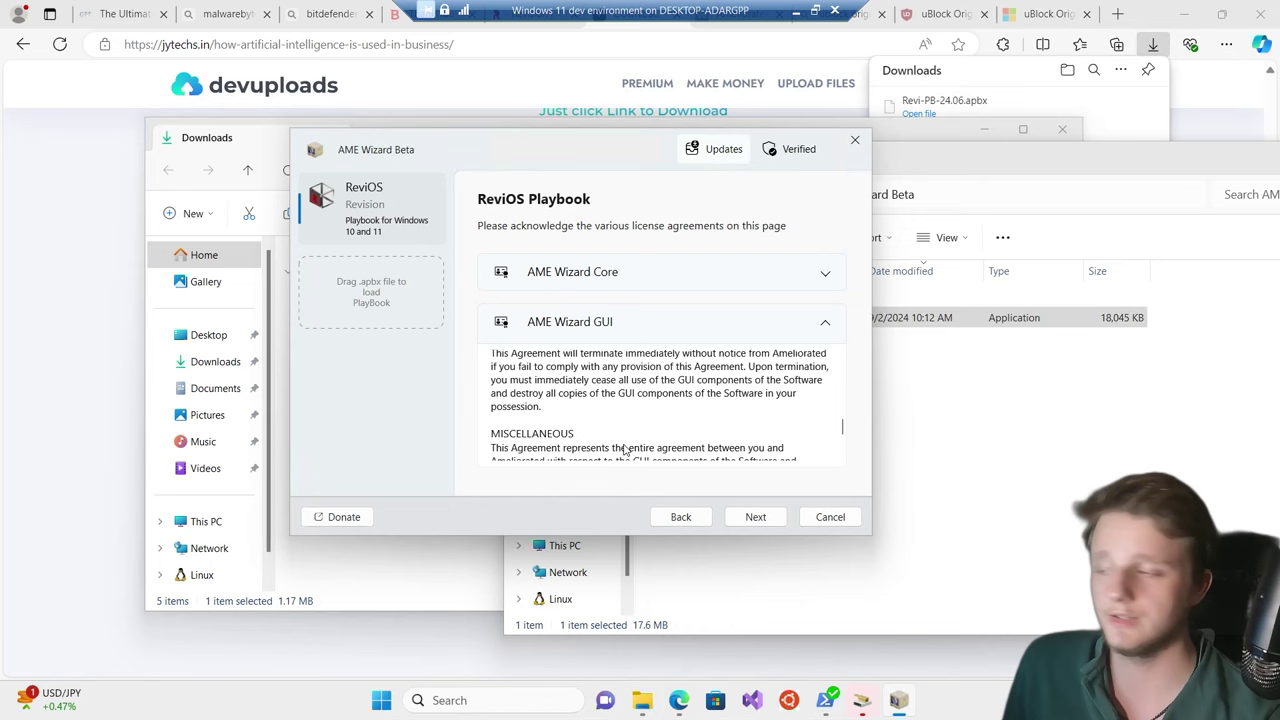
scroll(690, 438, up, 1)
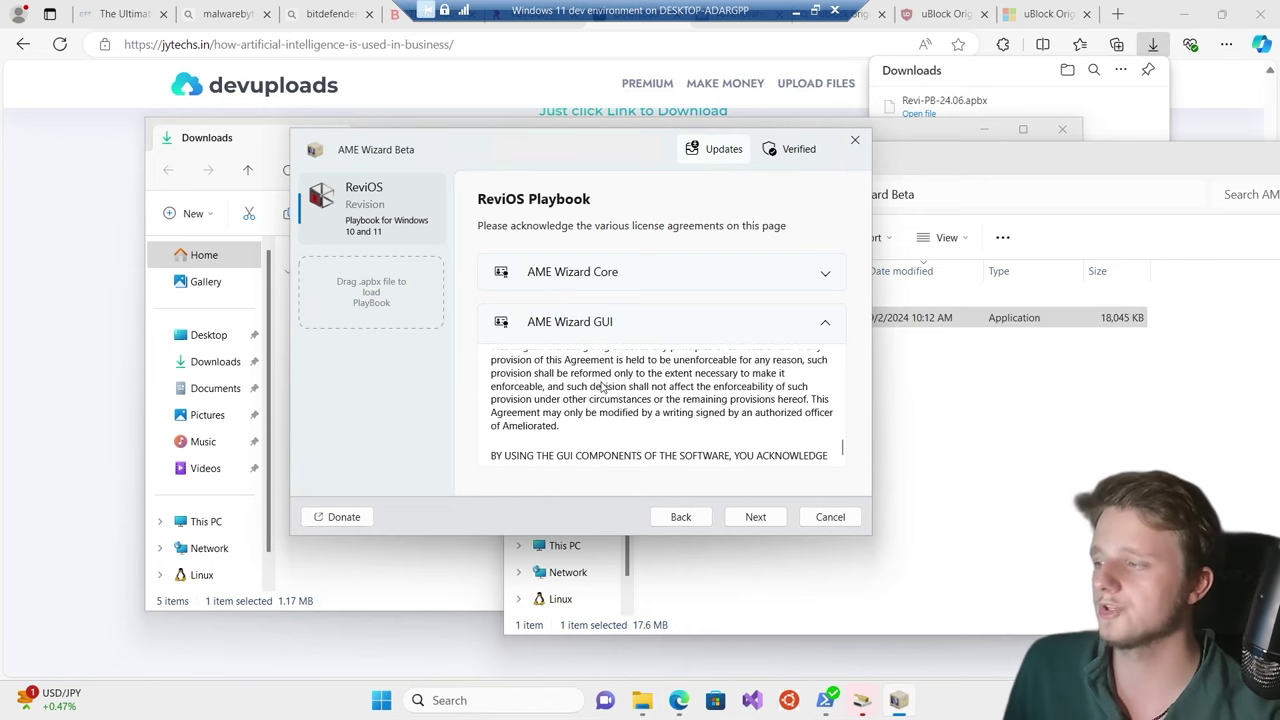
scroll(659, 450, down, 1)
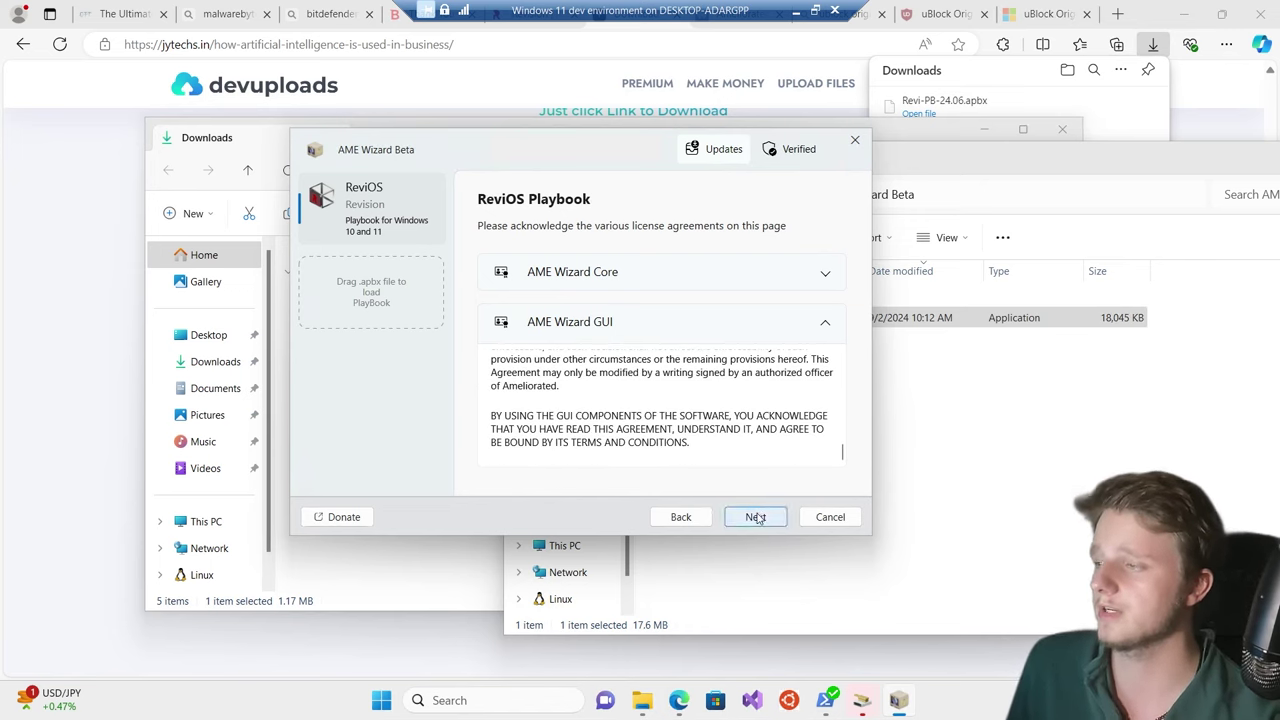
click(826, 322)
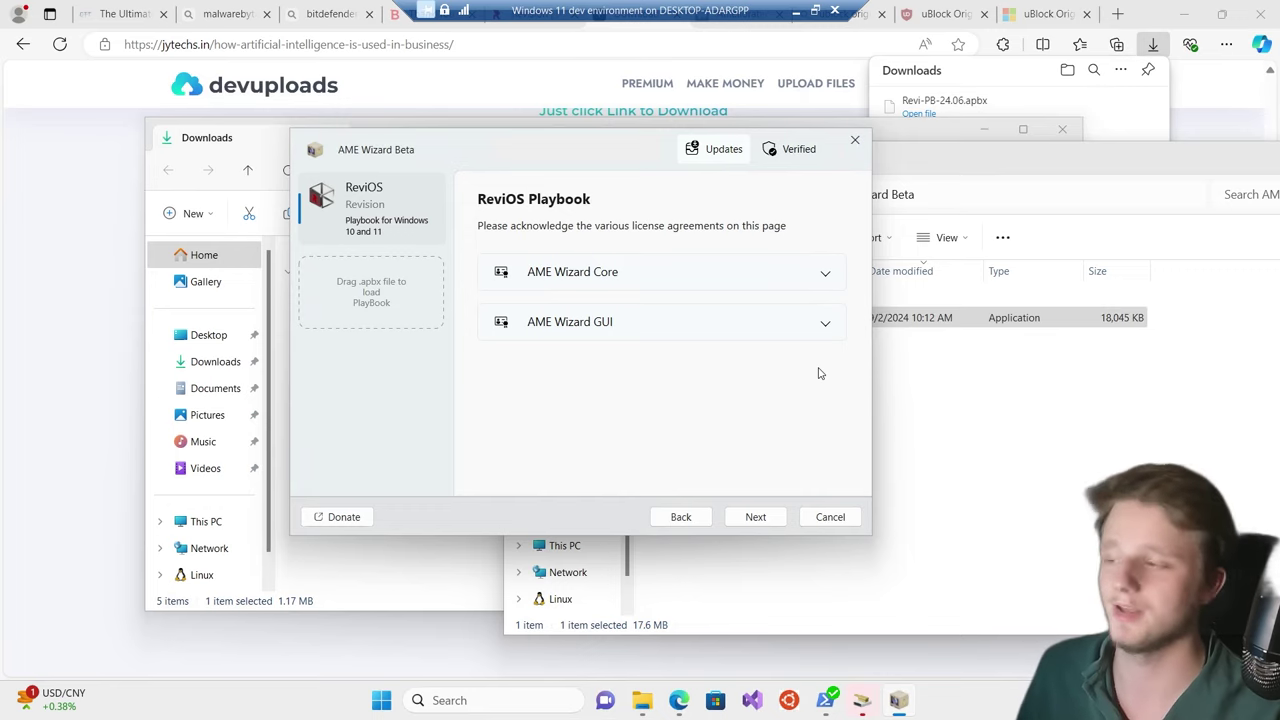
click(755, 517)
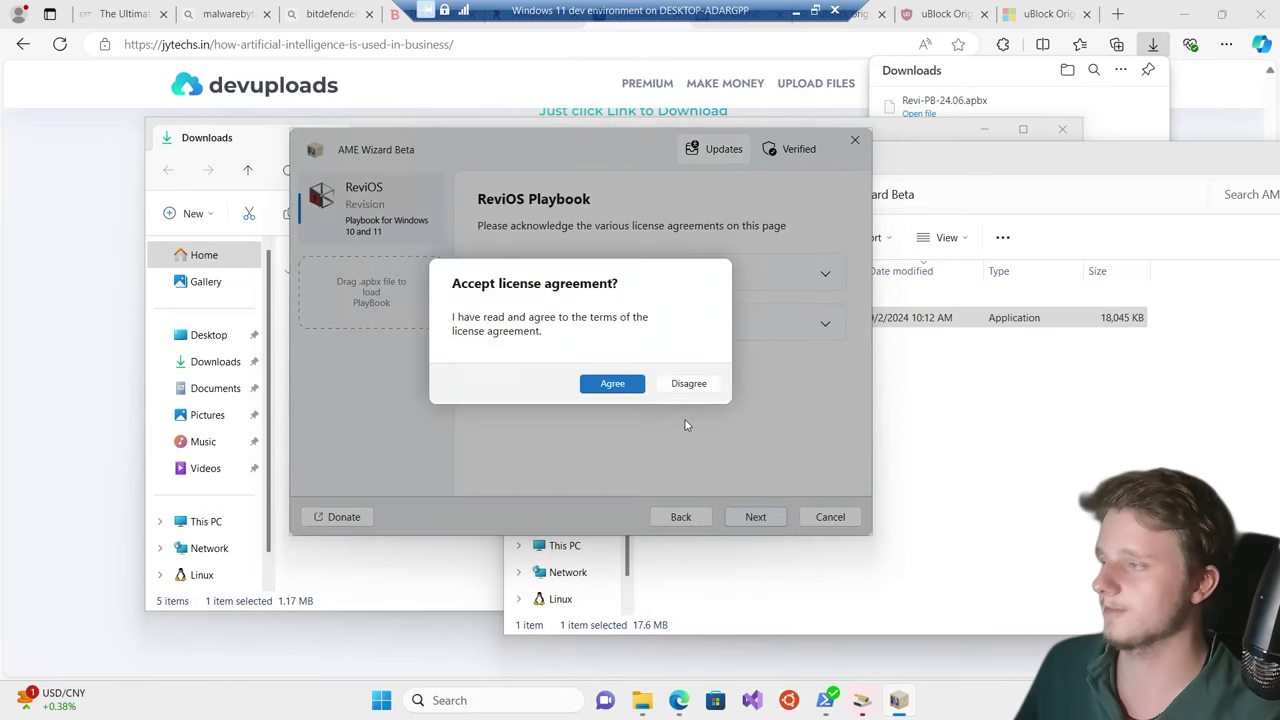
click(600, 392)
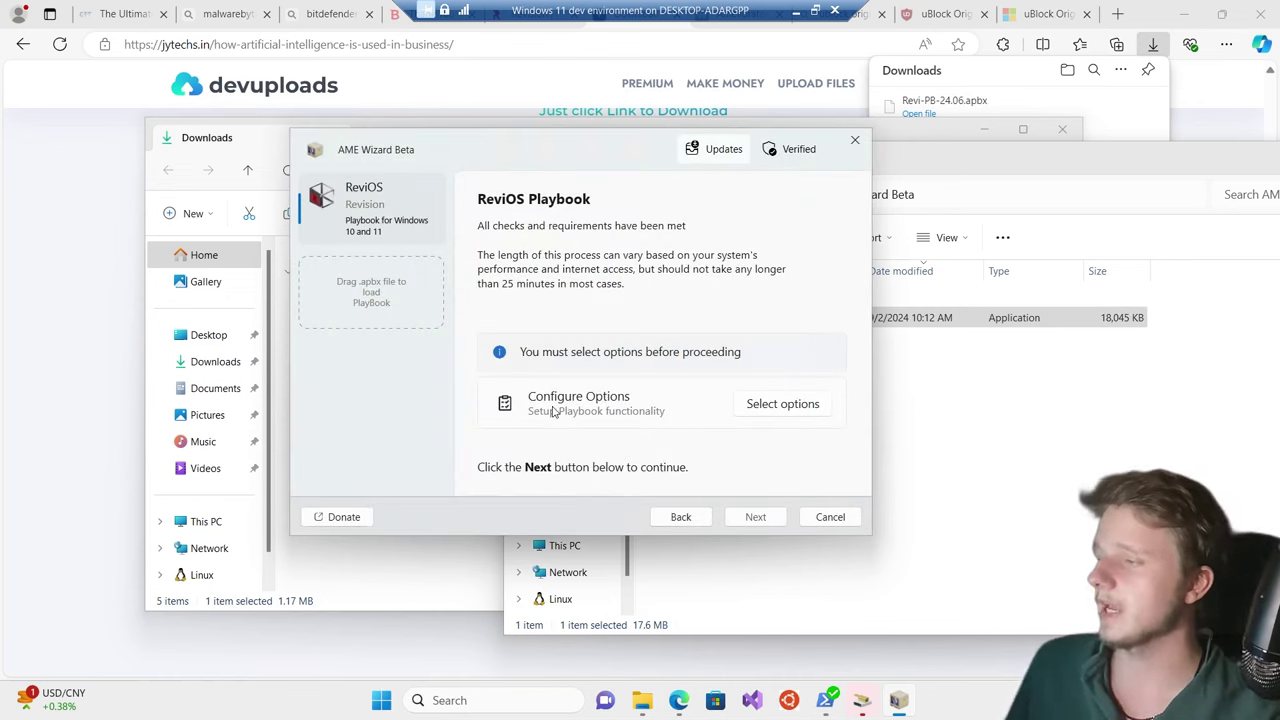
Configure the Playbook options with Brave as the preferred browser and Windows Defender enabled
click(782, 404)
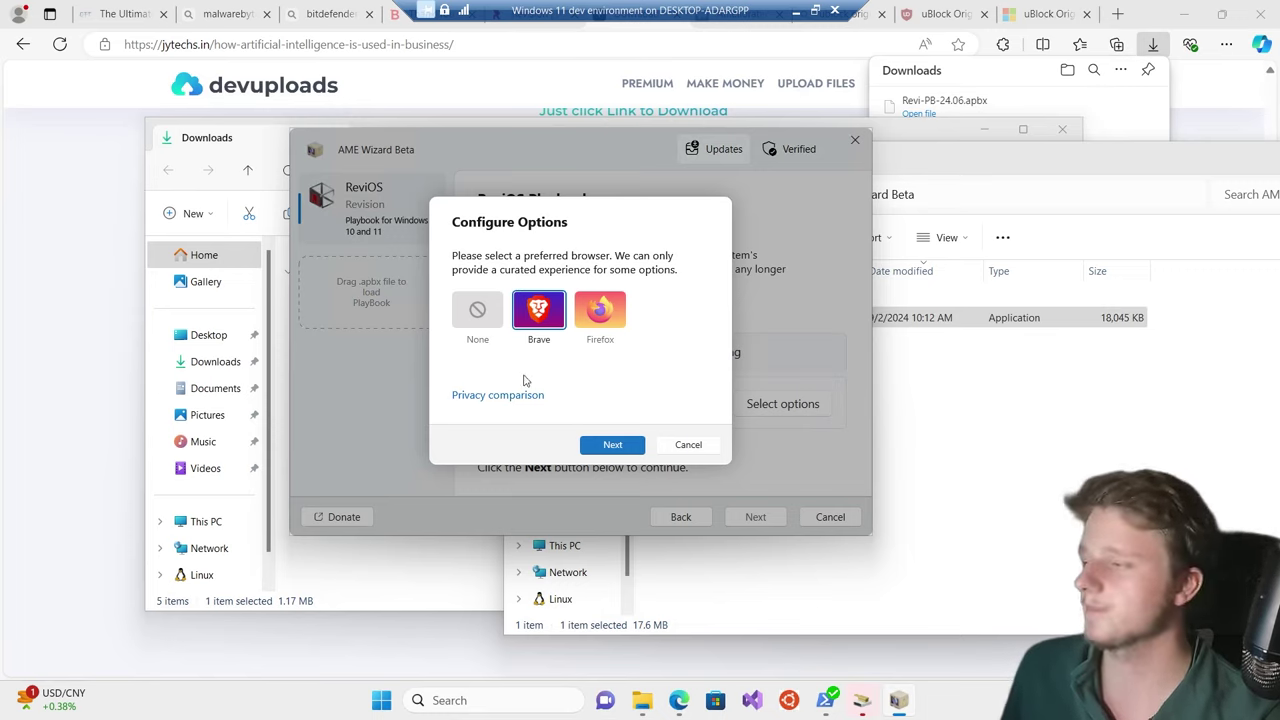
click(625, 451)
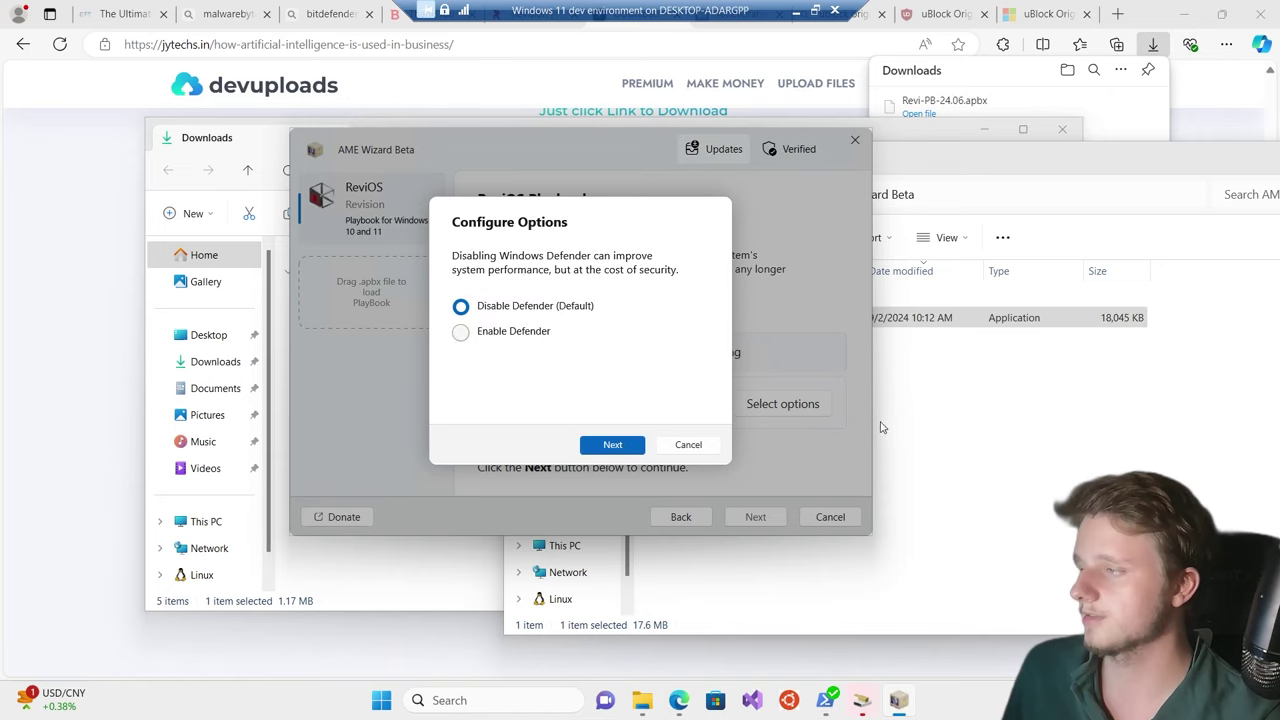
click(460, 333)
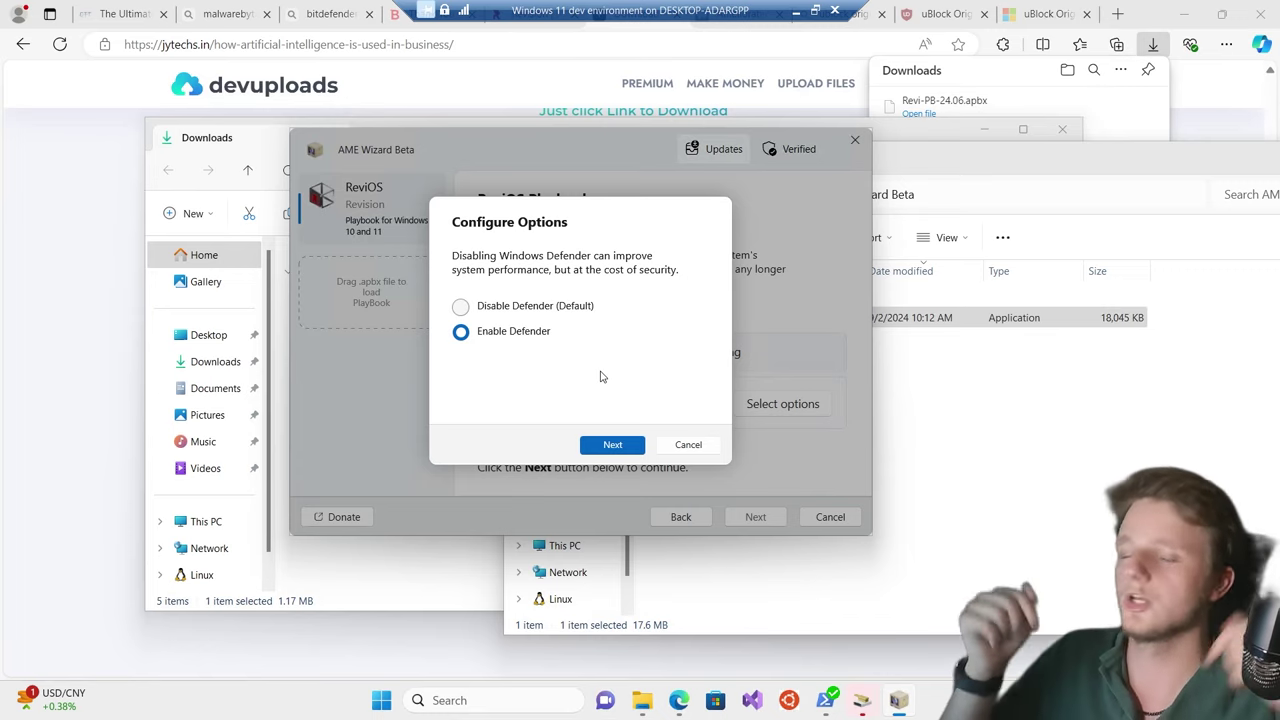
click(607, 444)
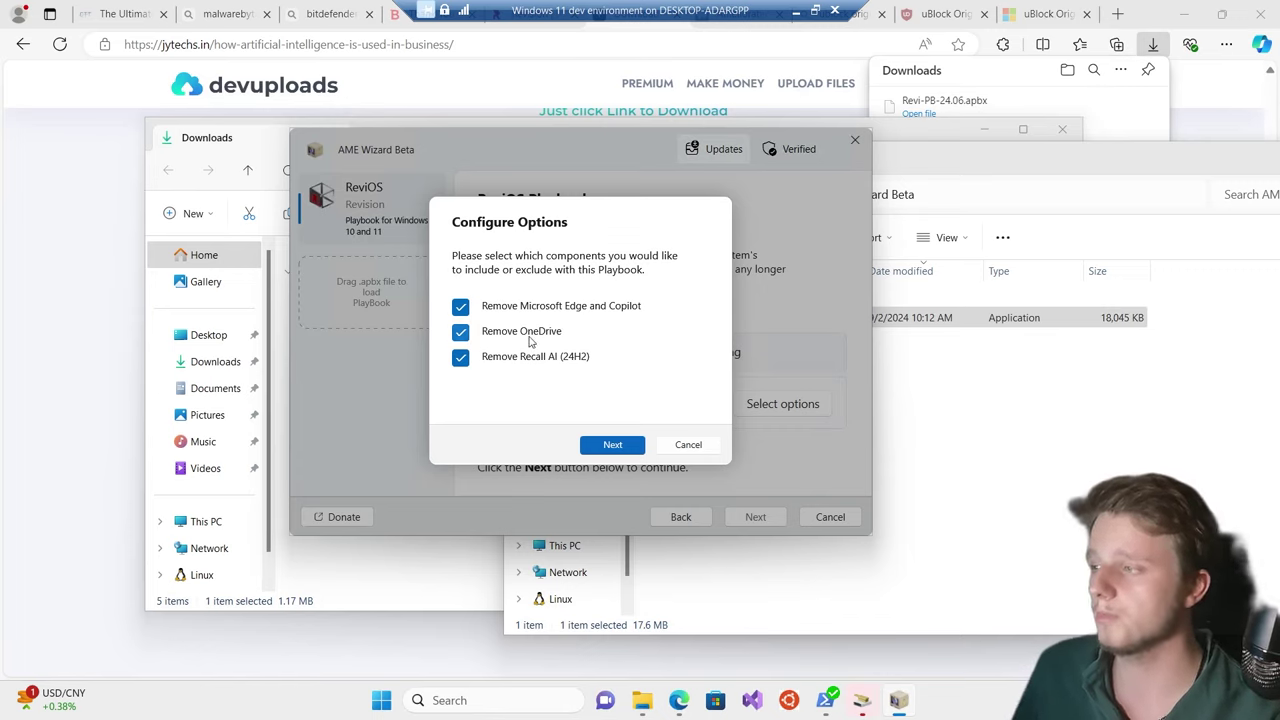
Accept the component choices that remove Microsoft Edge and Copilot, OneDrive and Recall AI (24H2)
click(460, 336)
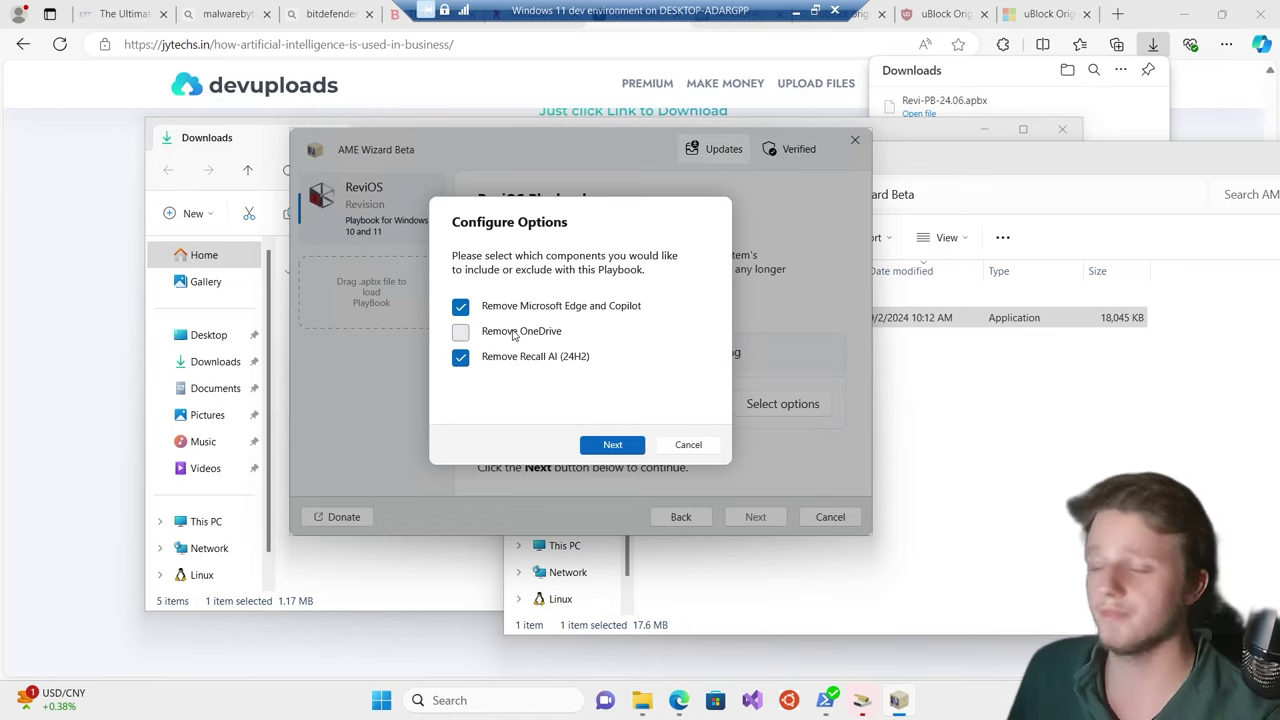
click(463, 338)
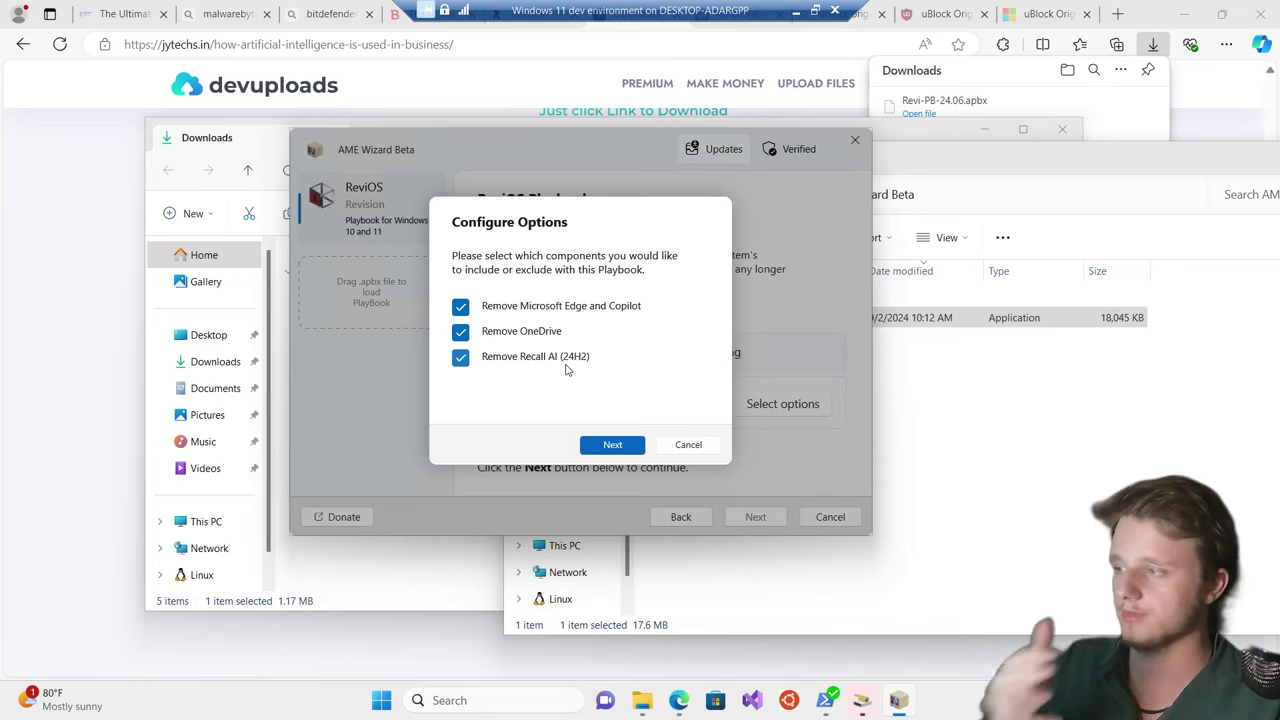
click(604, 445)
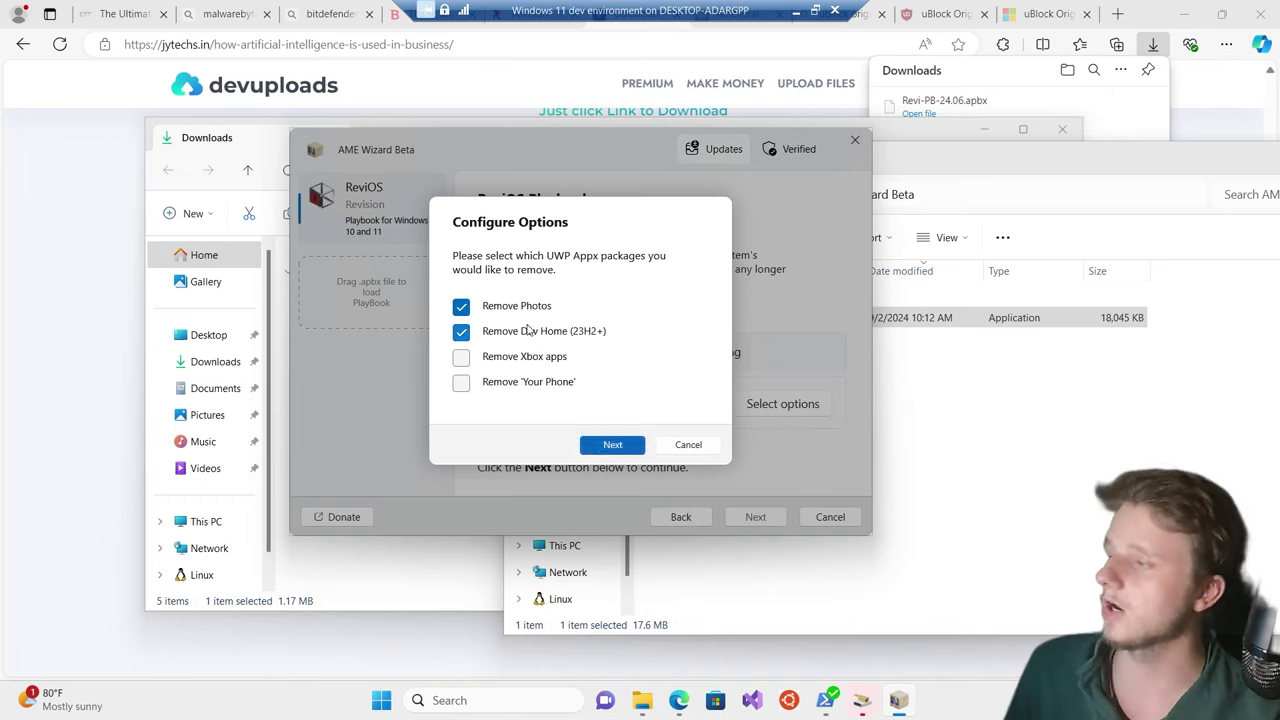
Exclude Photos from the UWP package removal and turn off Enable Dark Mode in the general configuration options
click(465, 309)
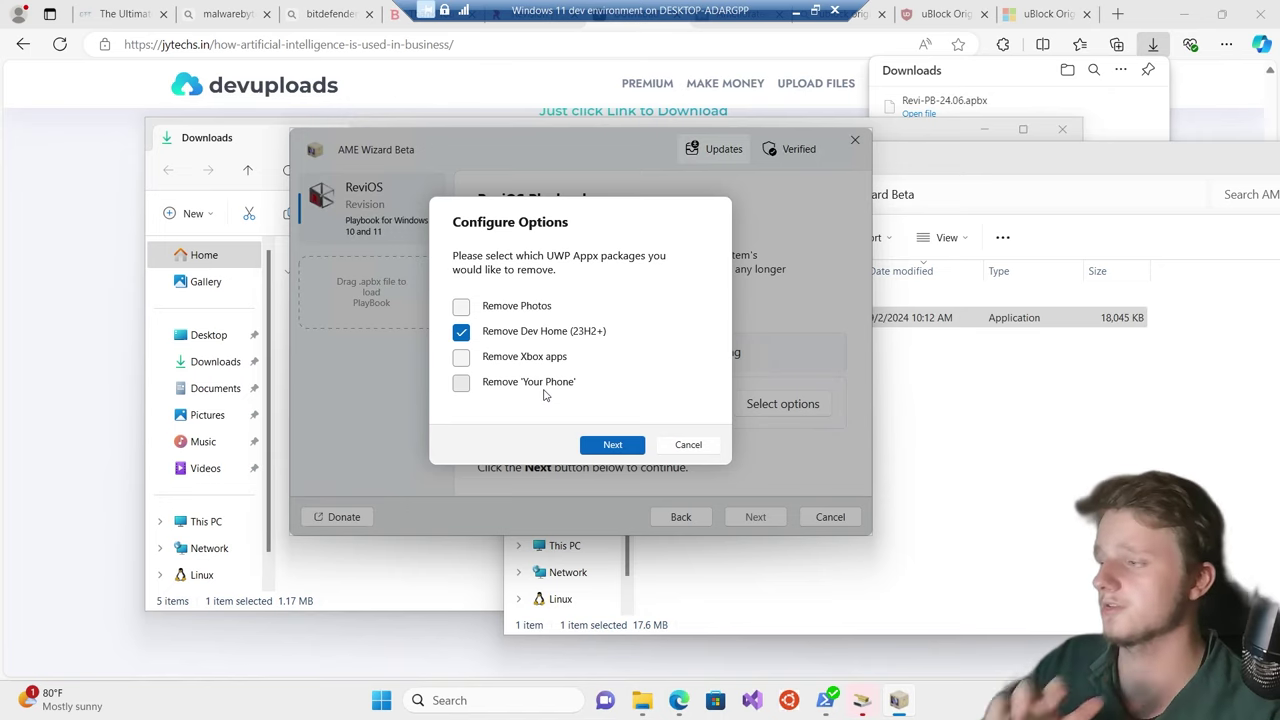
click(613, 446)
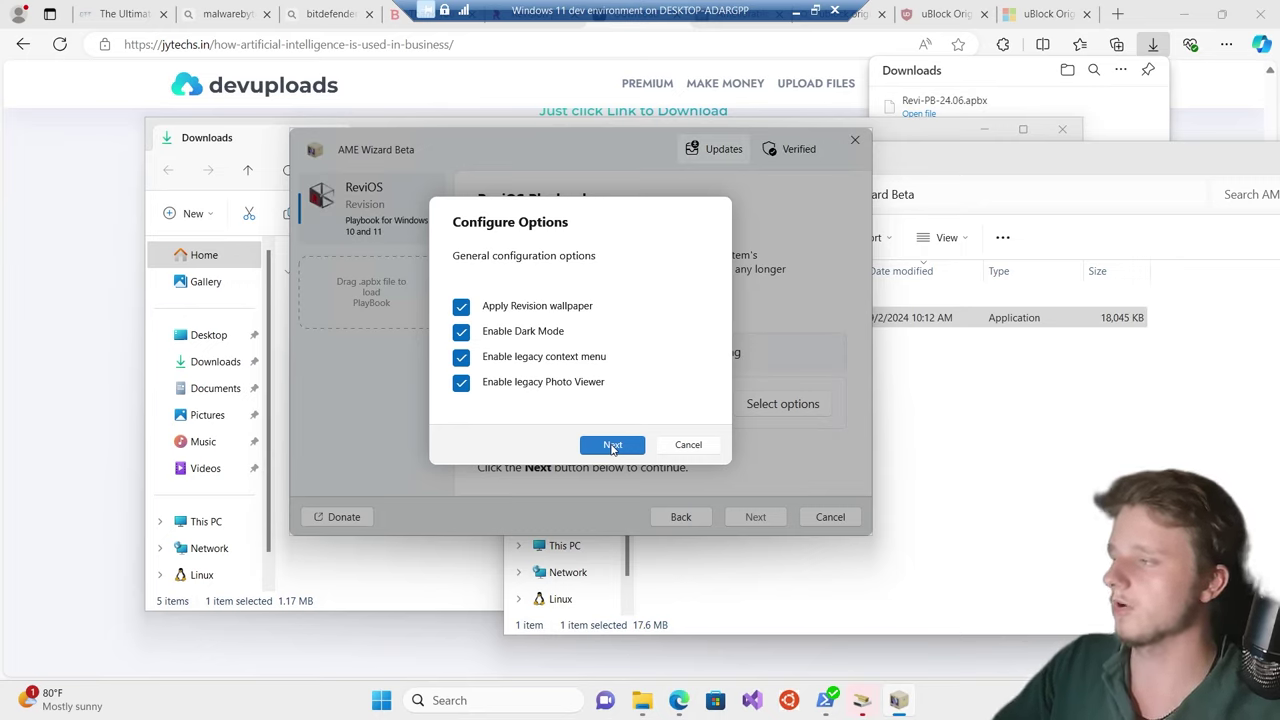
click(518, 340)
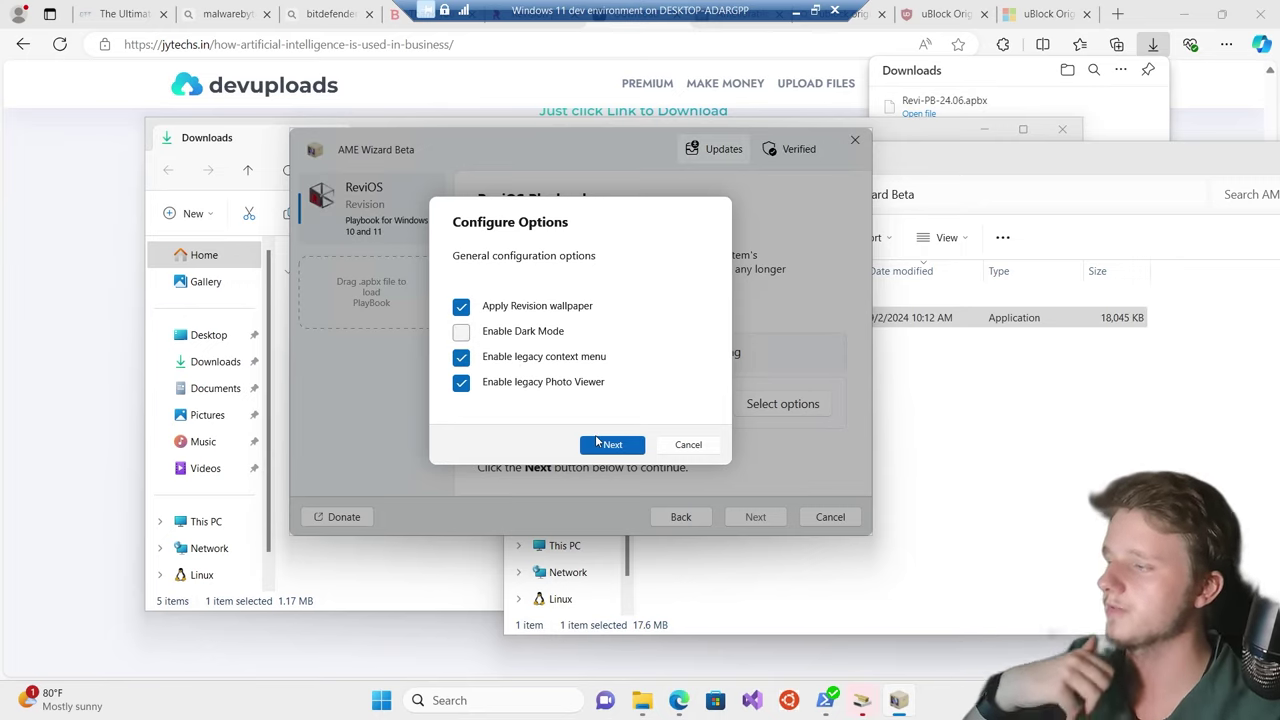
click(612, 445)
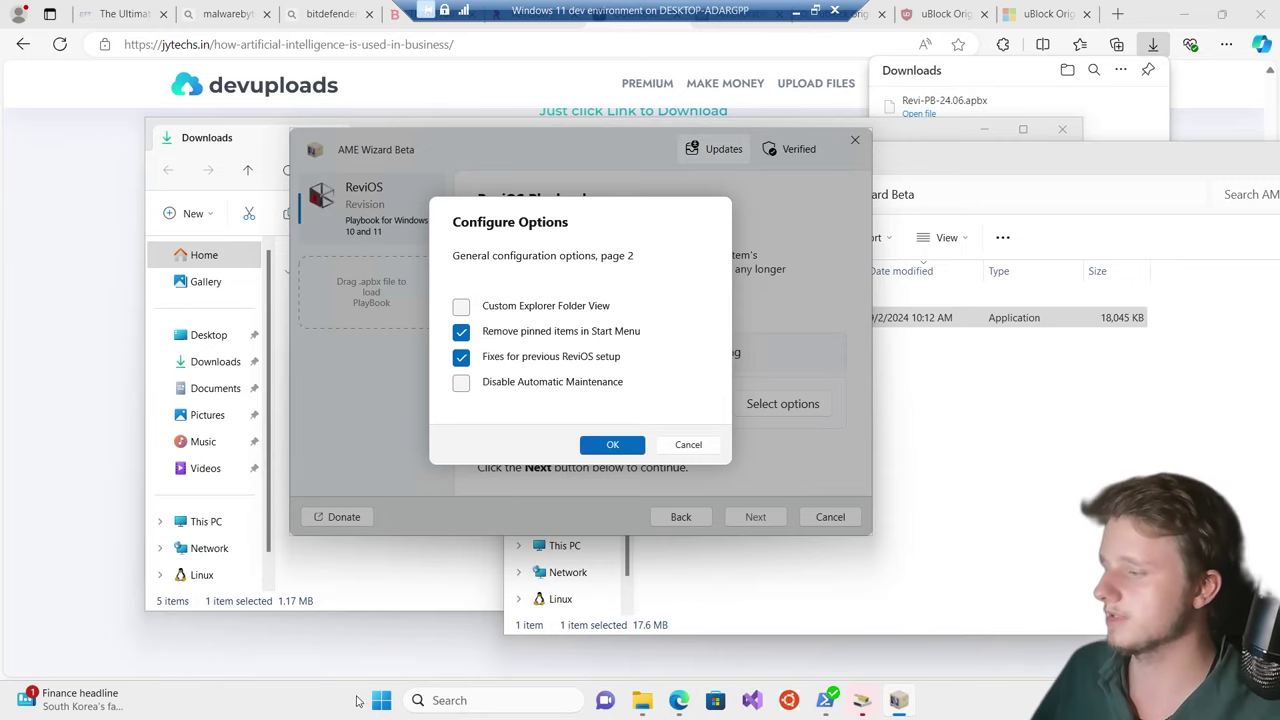
Enable Custom Explorer Folder View on the last options page, confirm the configuration and start applying the ReviOS Playbook
click(381, 700)
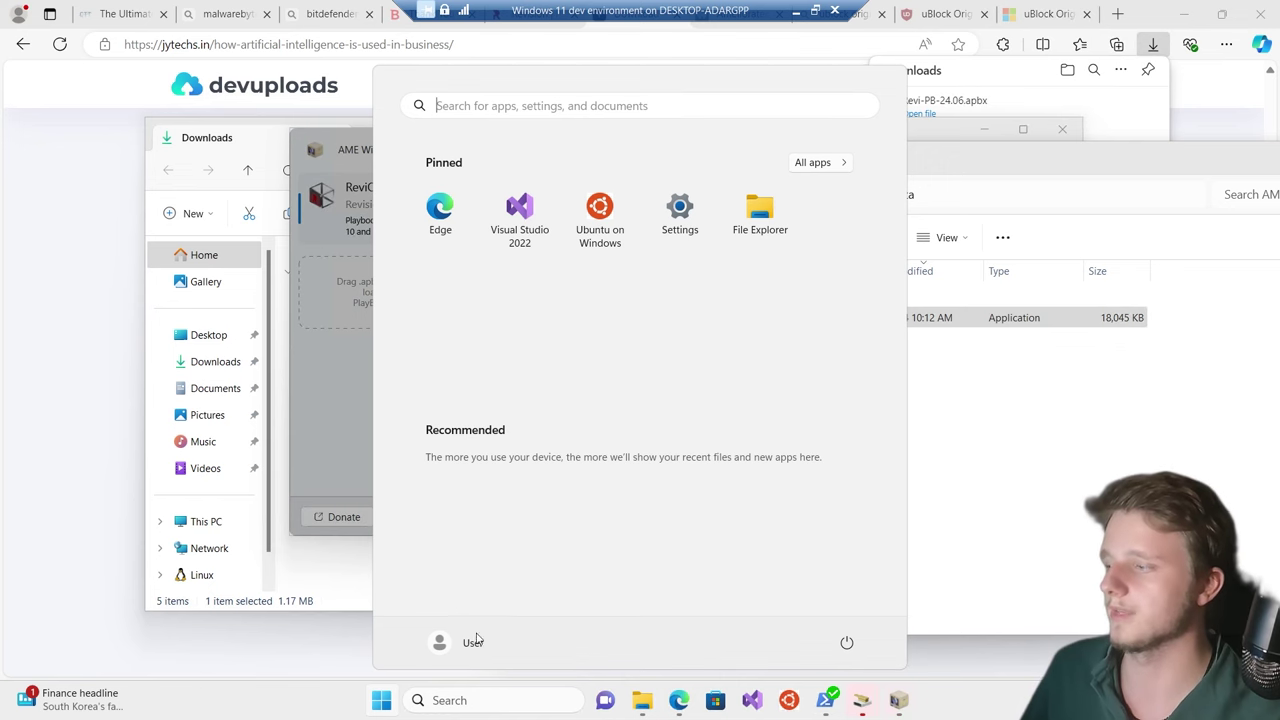
click(381, 700)
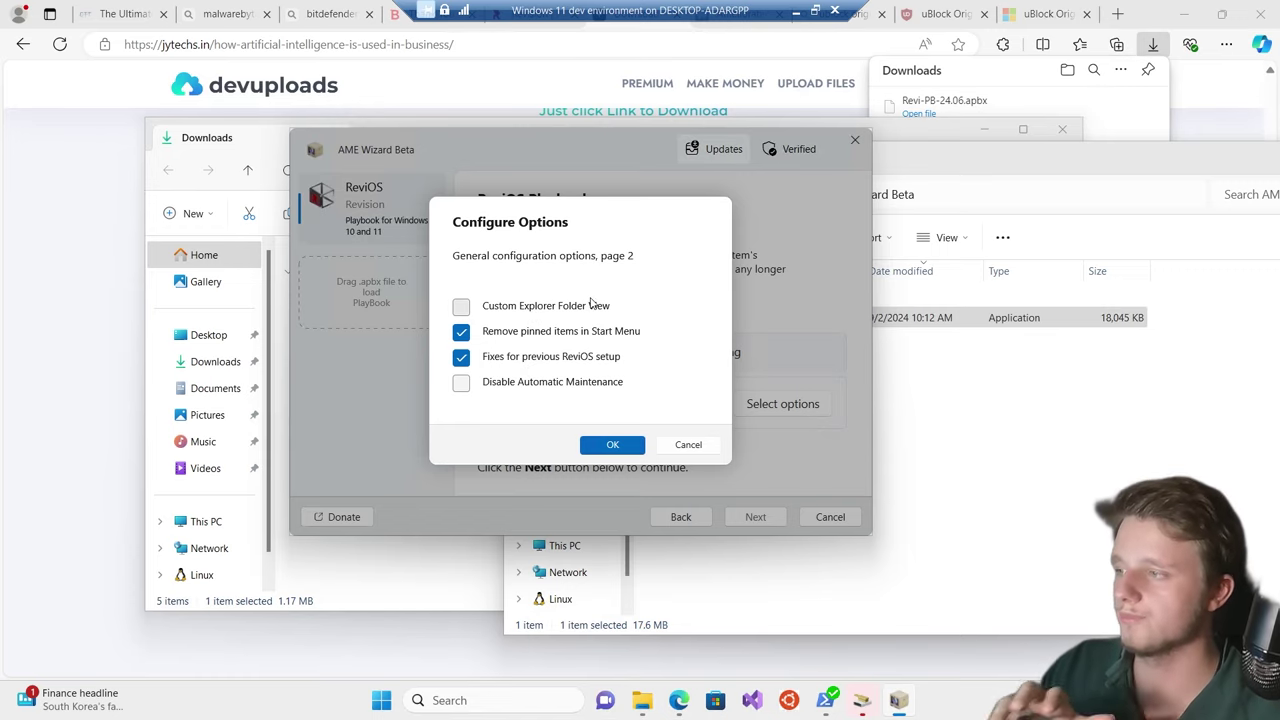
click(268, 143)
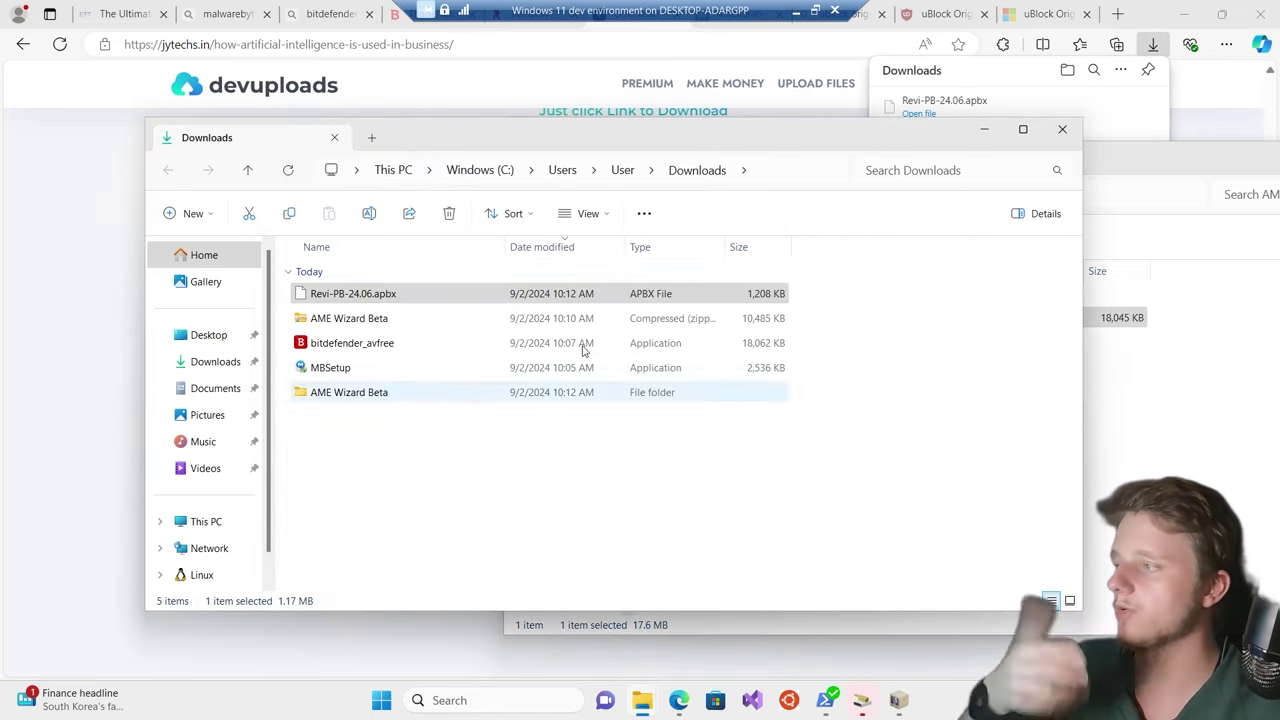
click(984, 129)
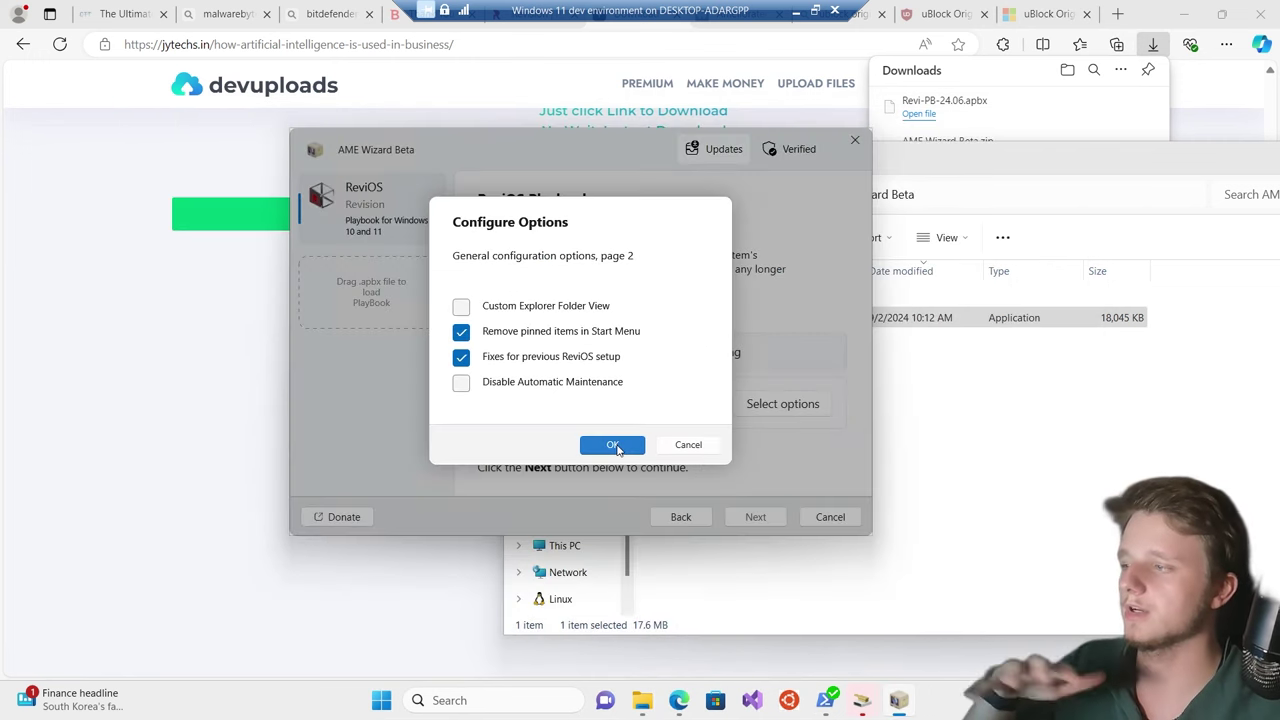
click(531, 306)
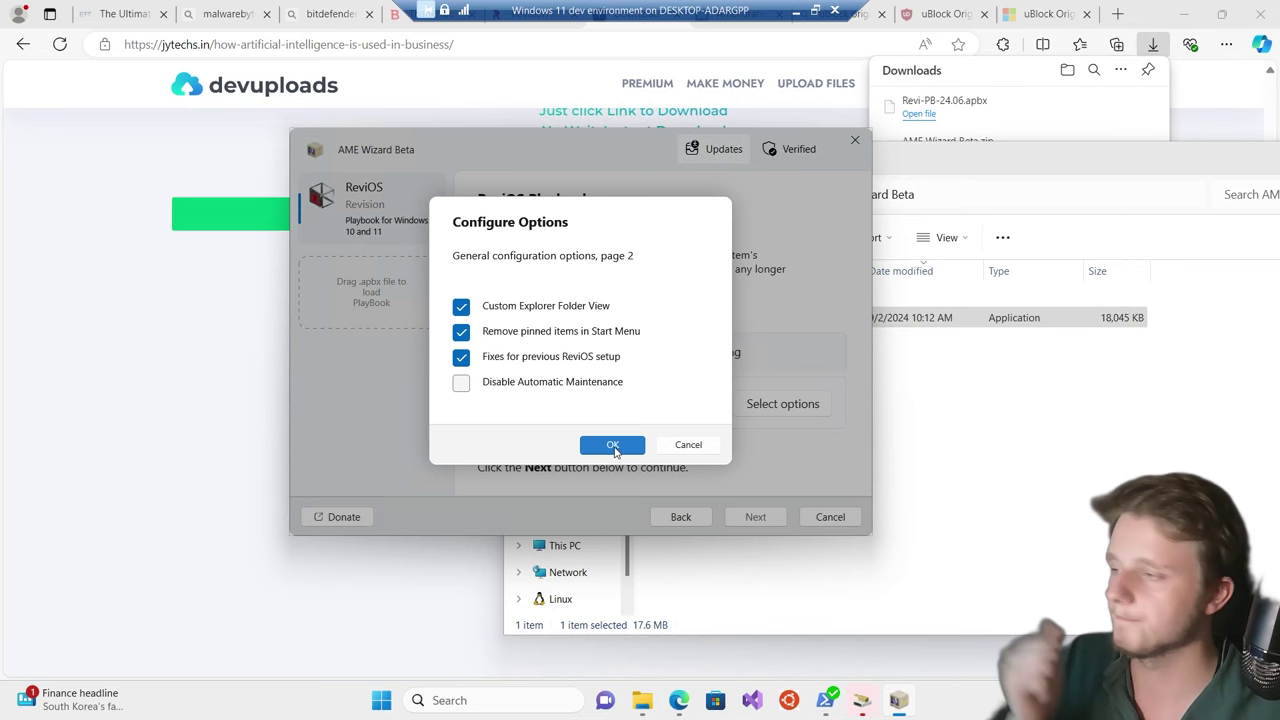
click(613, 446)
click(752, 517)
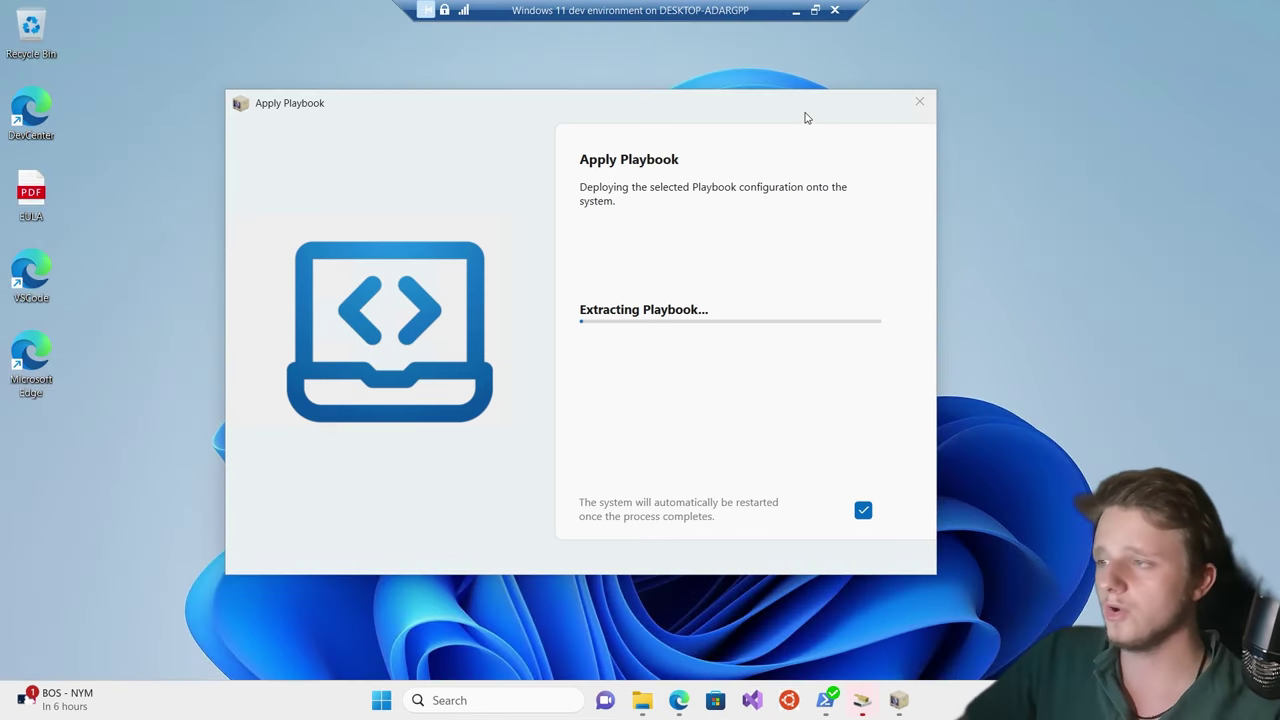
Move the Apply Playbook window aside, search Windows for the energy settings and open Edit power plan
drag(791, 111, 609, 206)
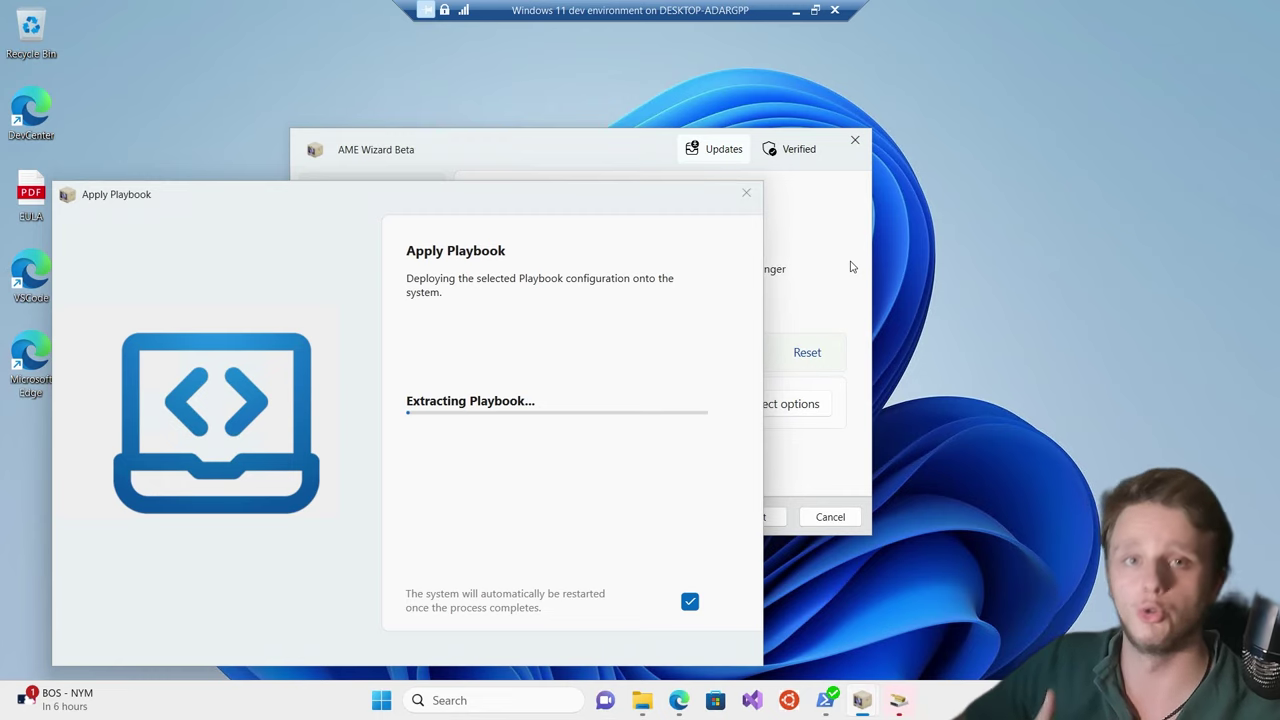
key(super)
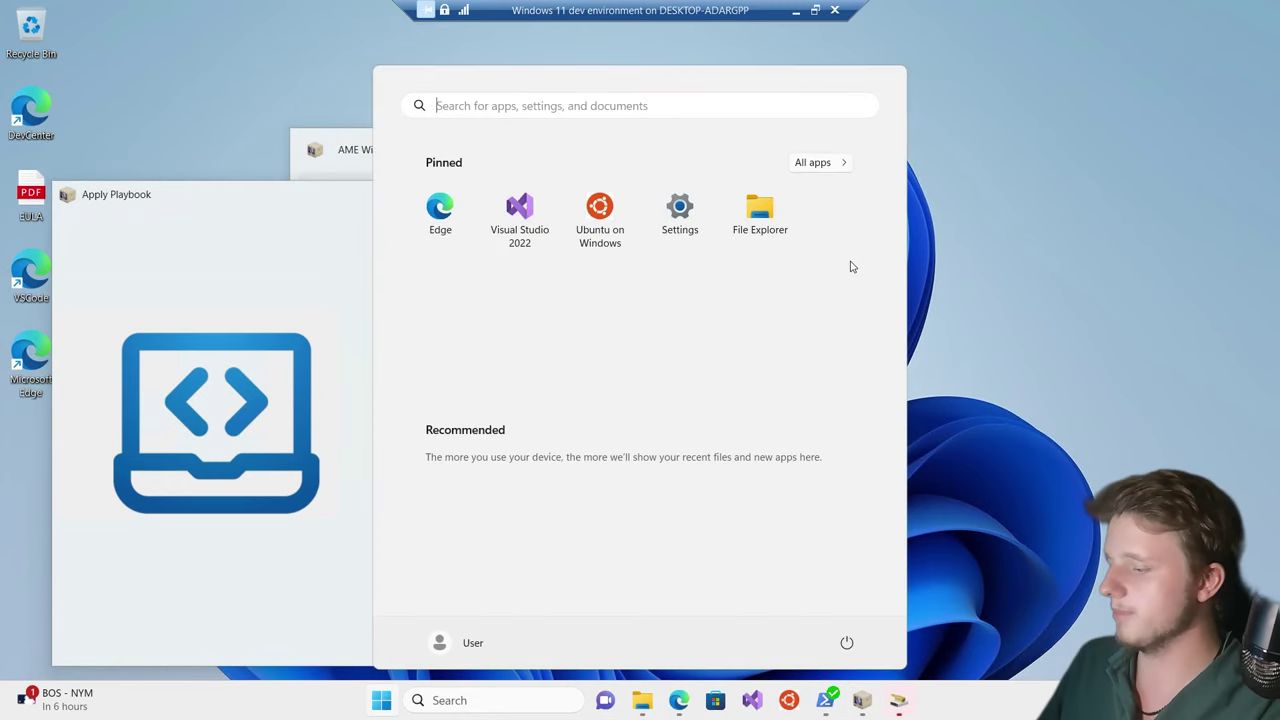
text(energy)
key(BackSpace)
key(BackSpace)
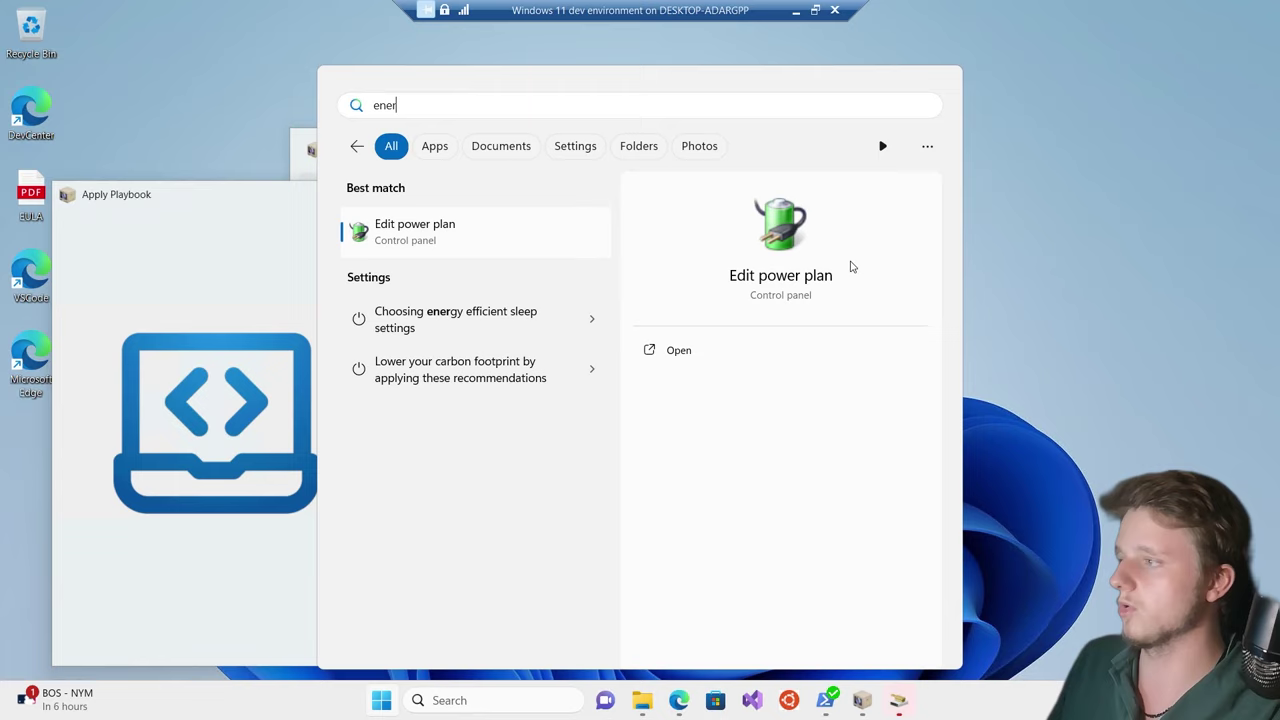
key(Return)
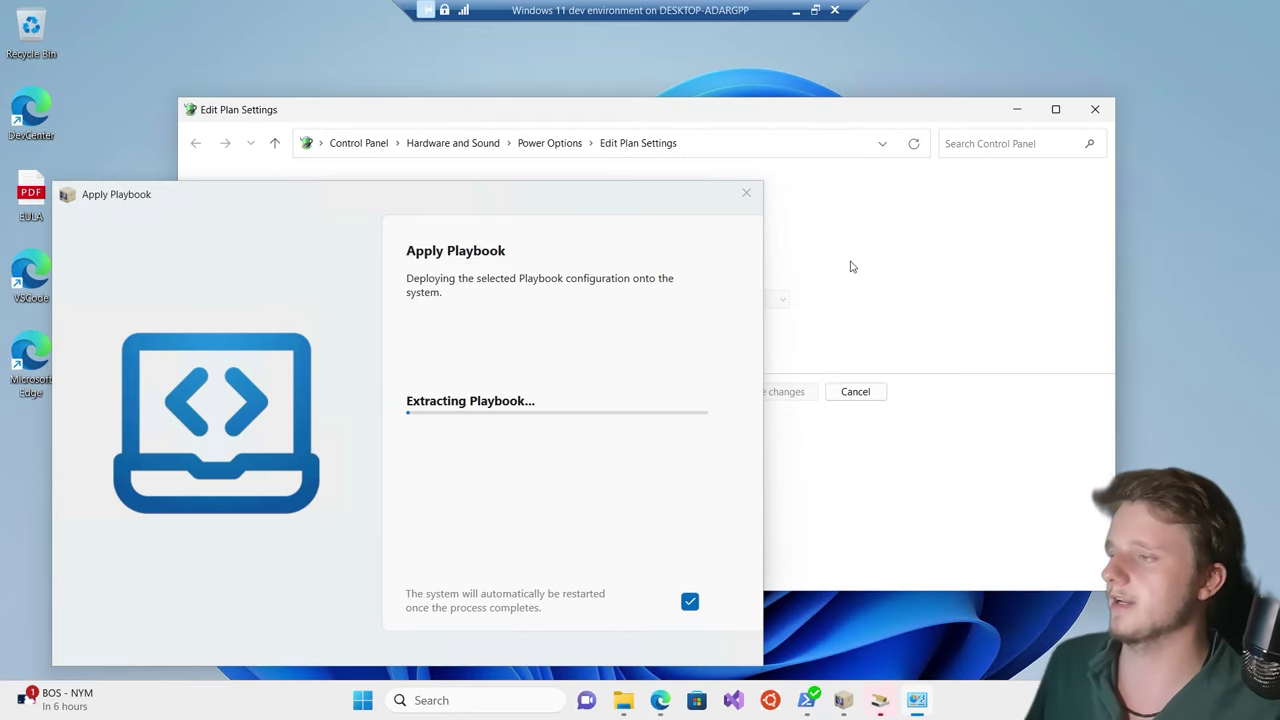
Bring the Edit Plan Settings window into clear view and open the Power Options overview of available power plans
drag(831, 104, 1028, 30)
drag(665, 186, 526, 151)
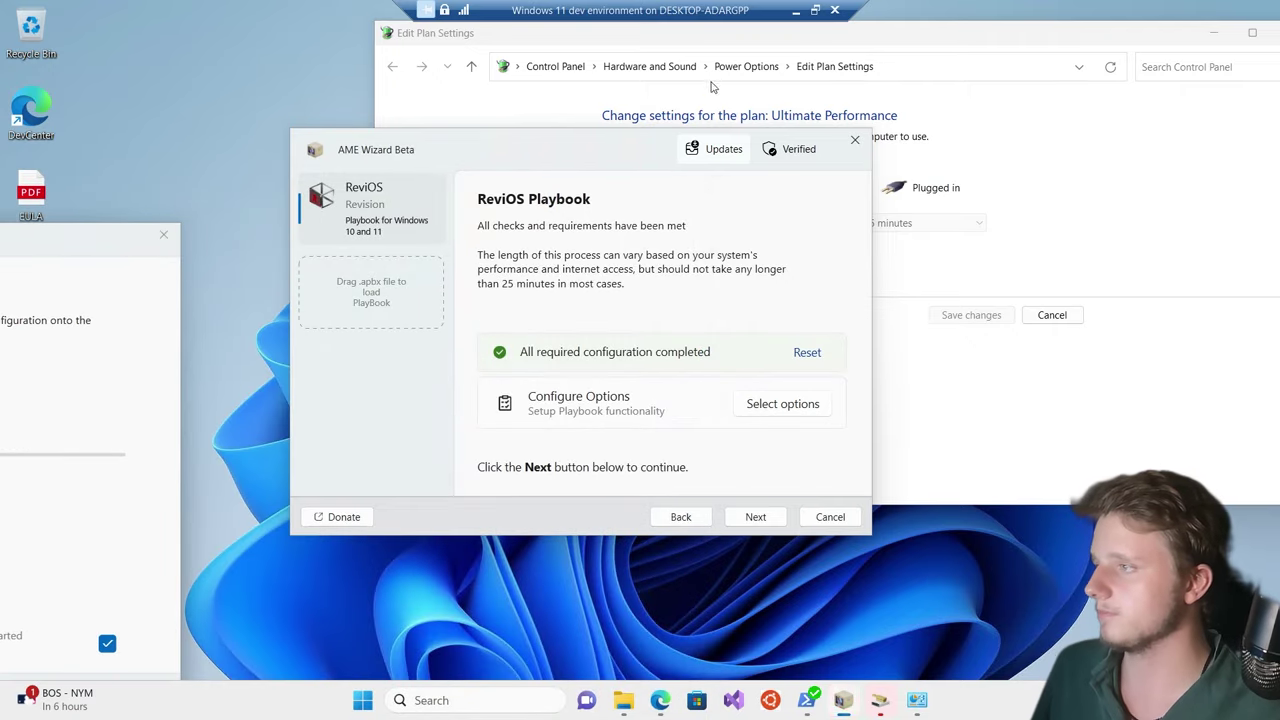
drag(700, 42, 597, 106)
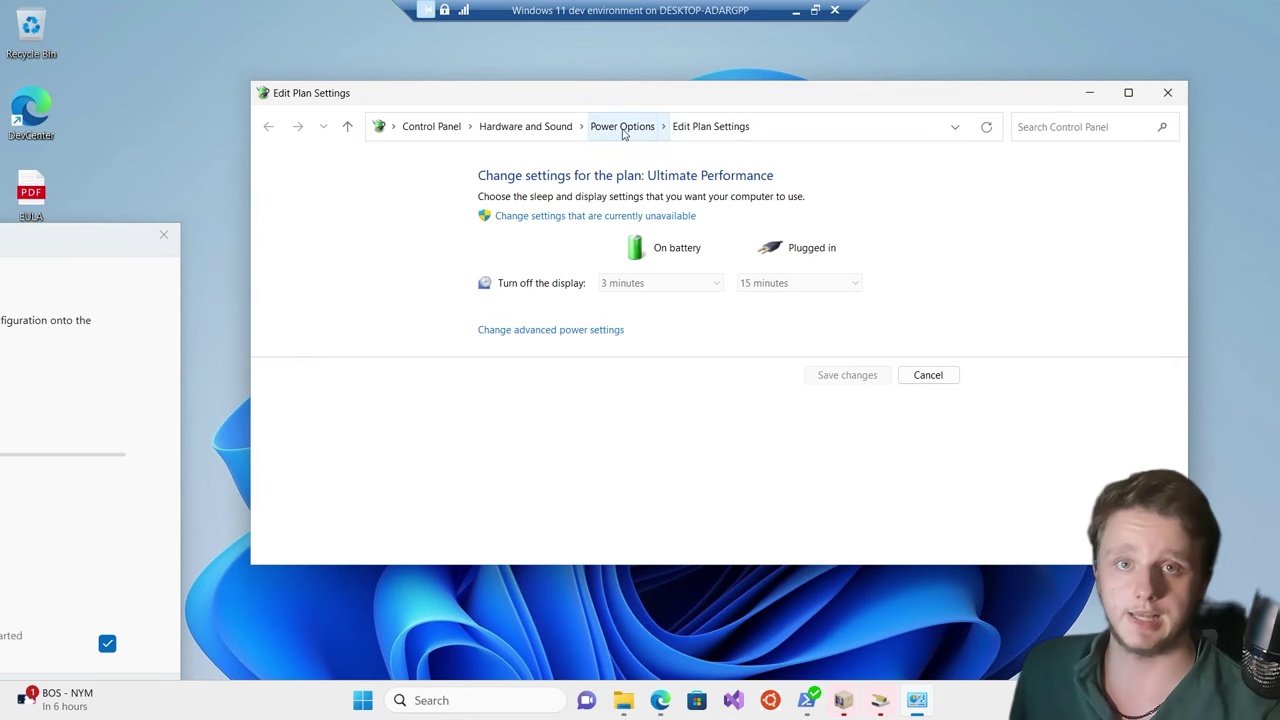
click(622, 127)
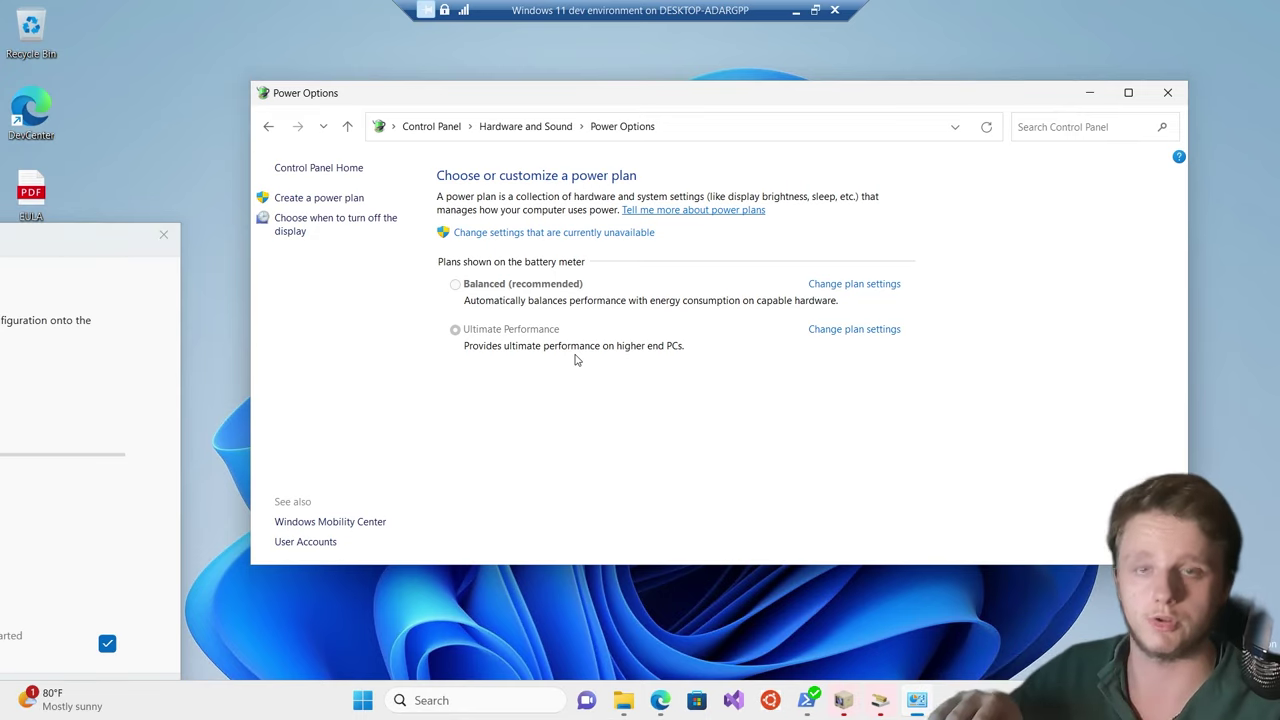
Unlock the unavailable power plan settings, try the Balanced plan, select Ultimate Performance again and close Power Options
click(555, 234)
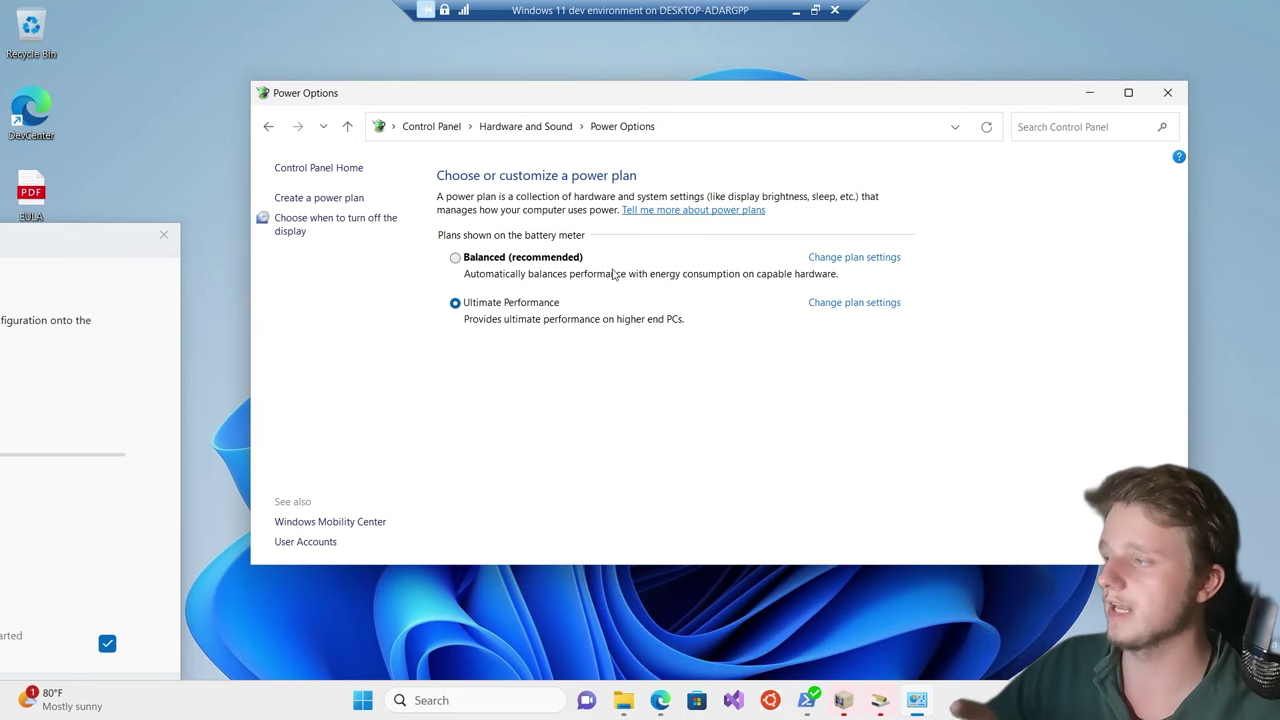
click(455, 259)
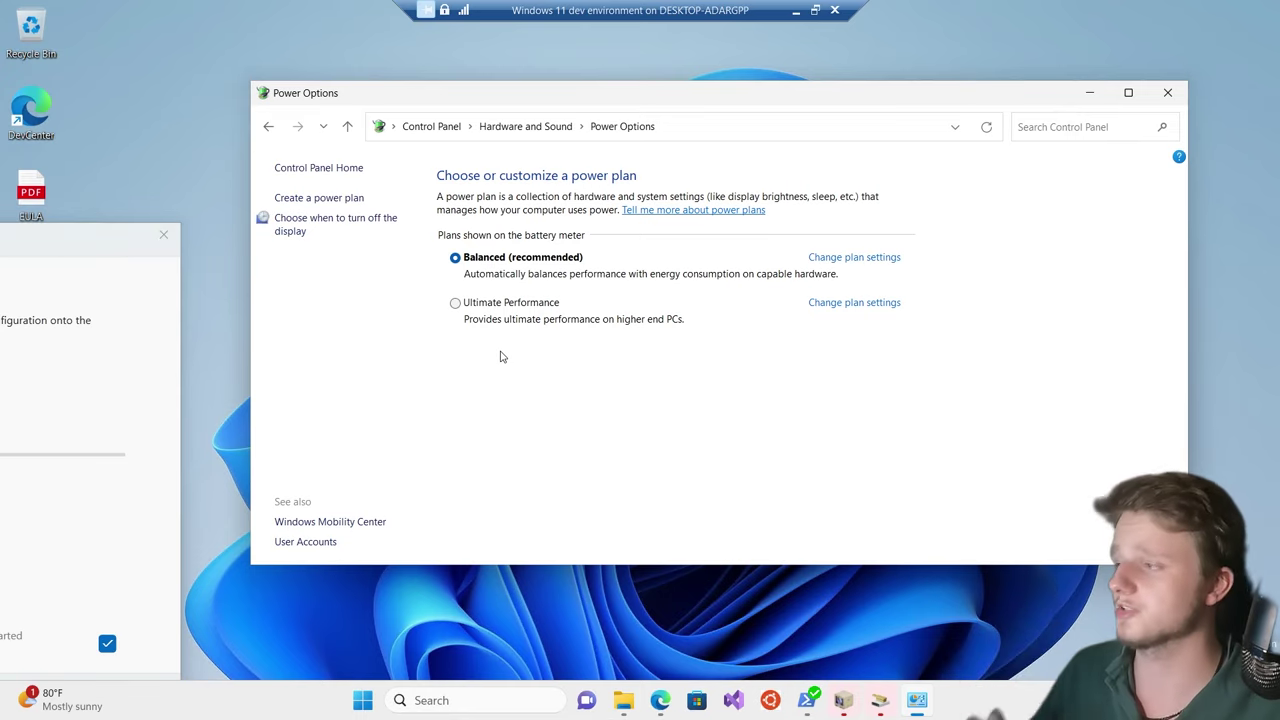
click(520, 310)
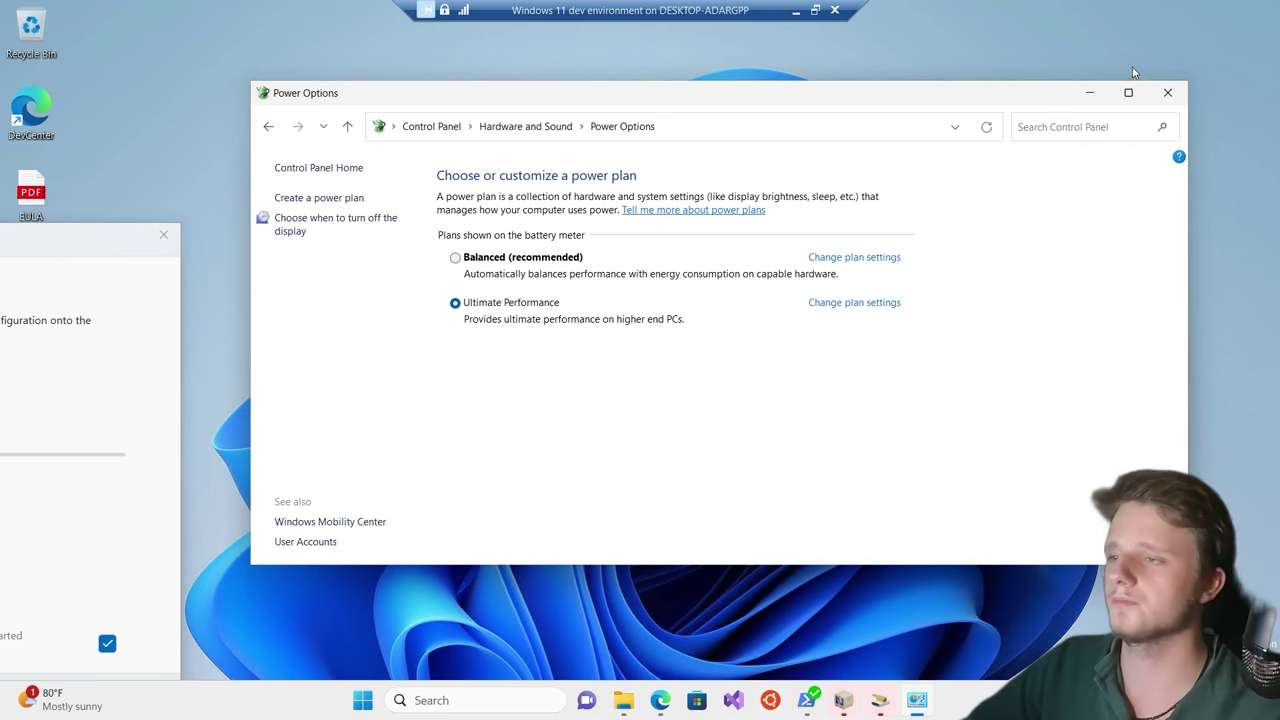
click(1183, 93)
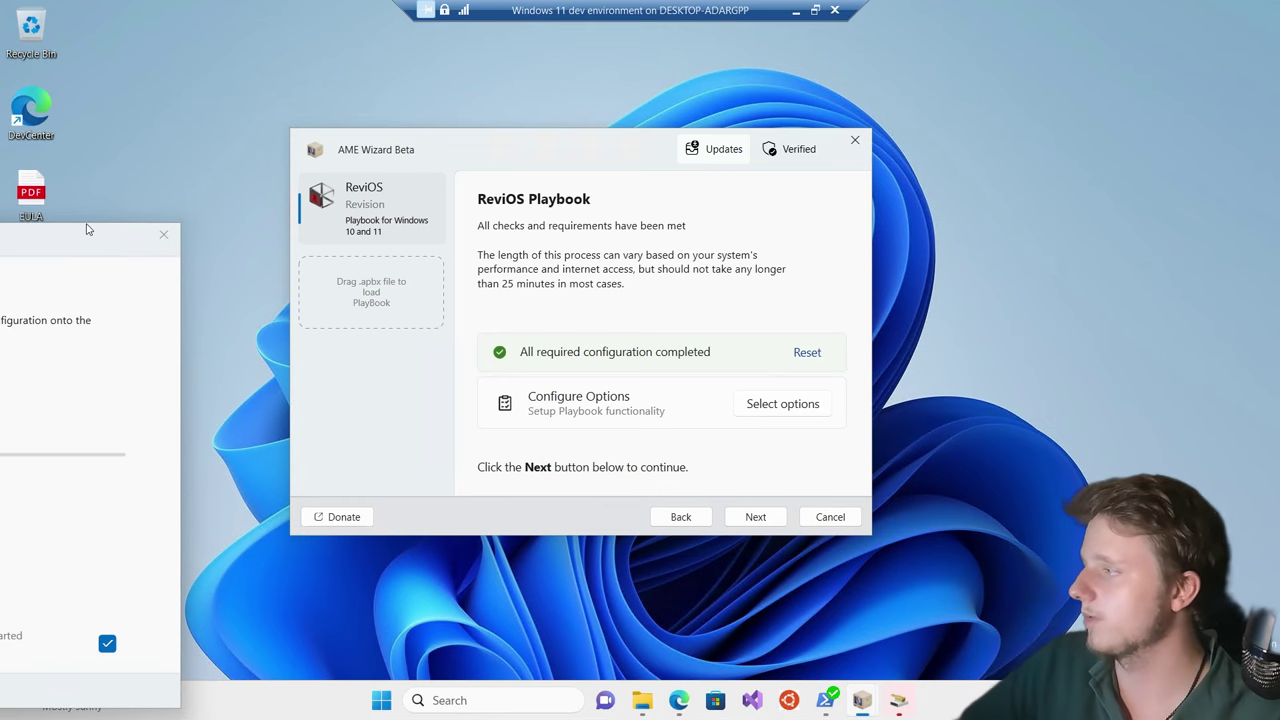
Bring the Apply Playbook window back into full view, search Windows for "add" and open Add or remove programs
drag(97, 235, 822, 128)
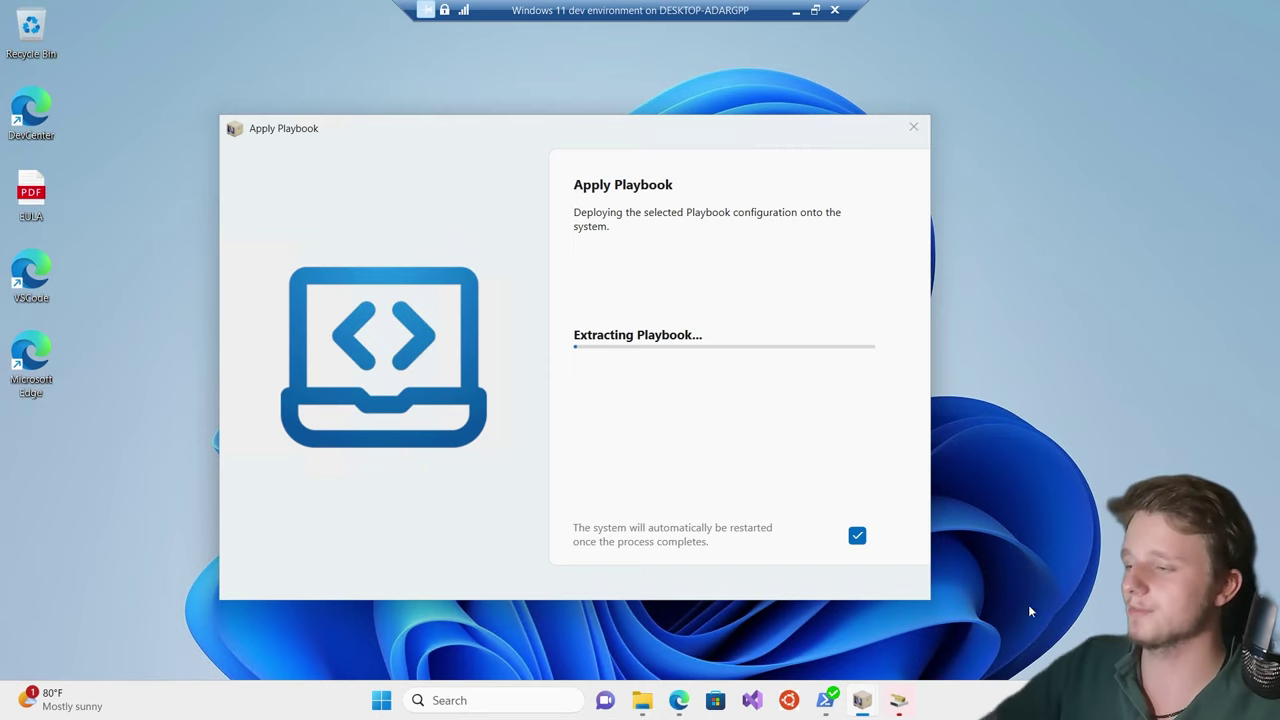
right_click(789, 700)
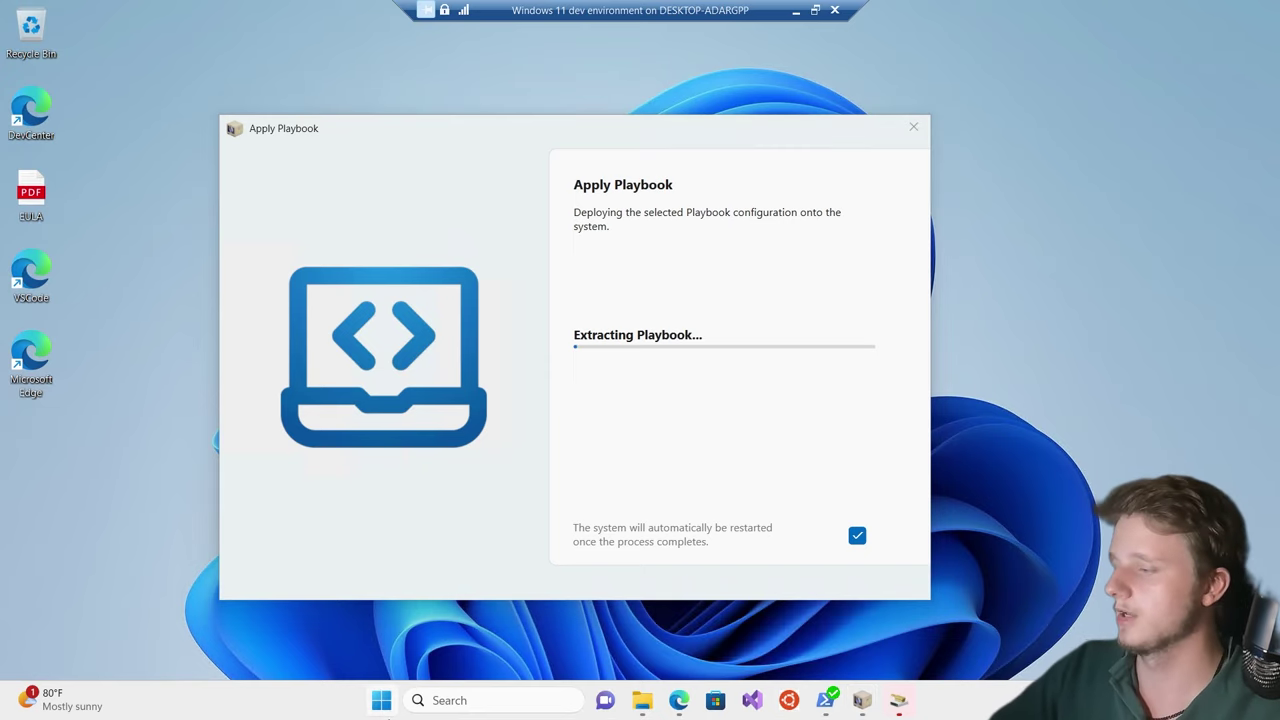
click(381, 700)
text(add)
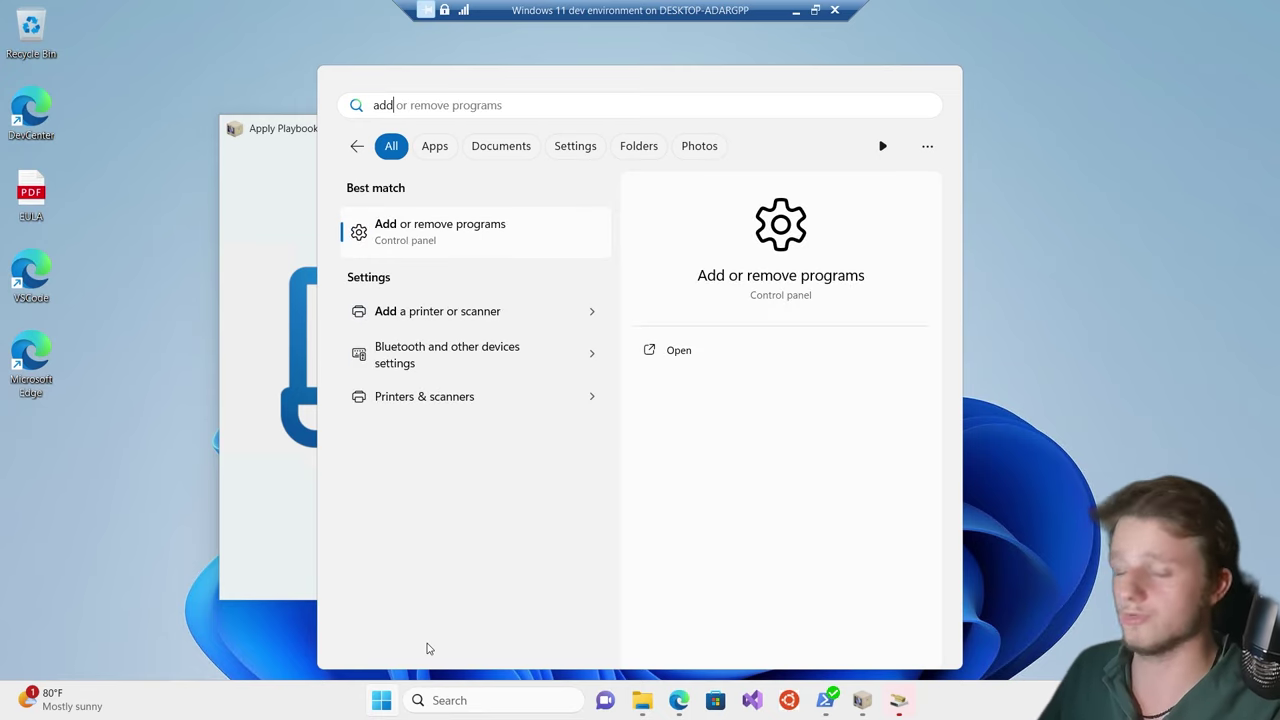
key(Return)
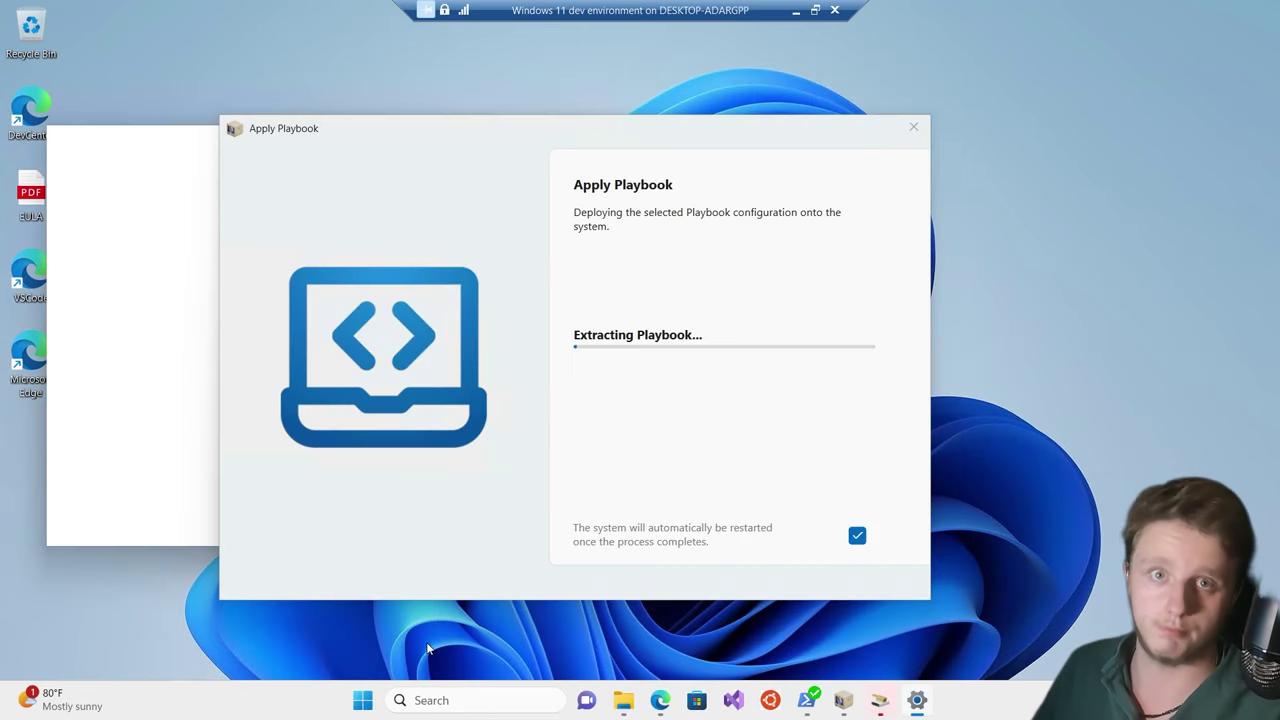
Move the Apply Playbook window aside, bring the Installed apps window to the front and maximize it
drag(150, 148, 822, 112)
drag(696, 125, 17, 175)
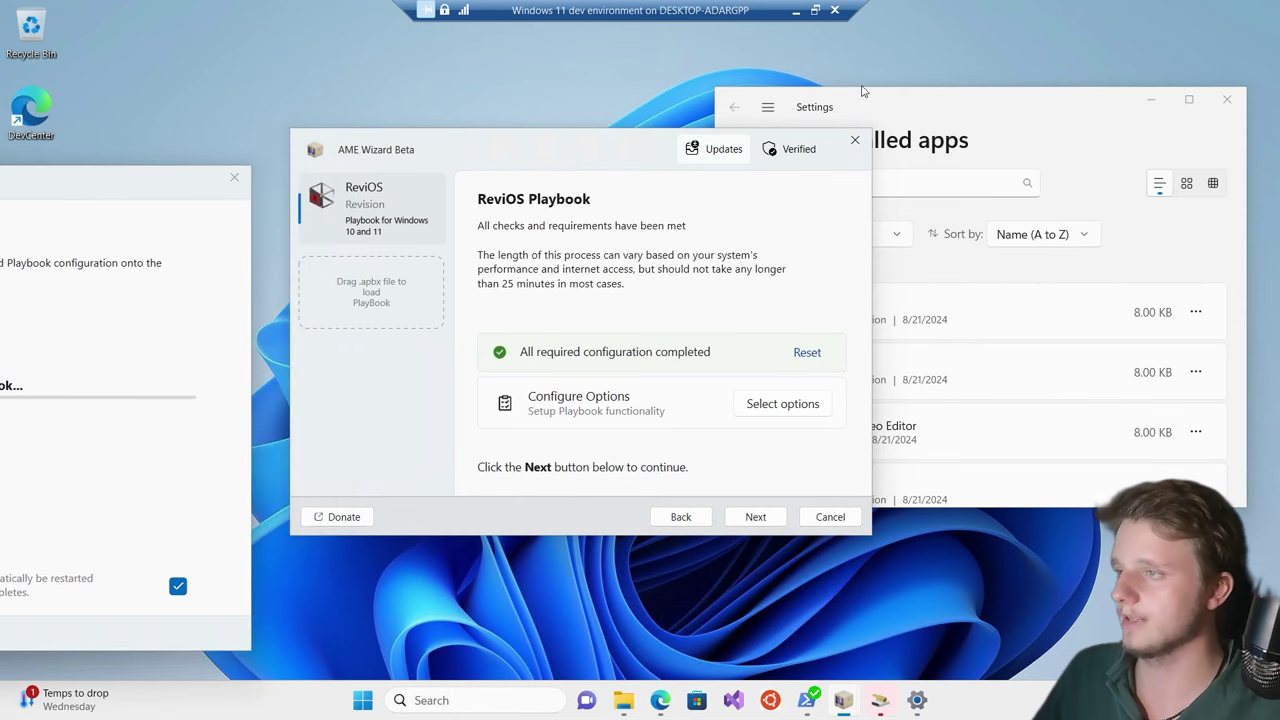
drag(883, 123, 582, 175)
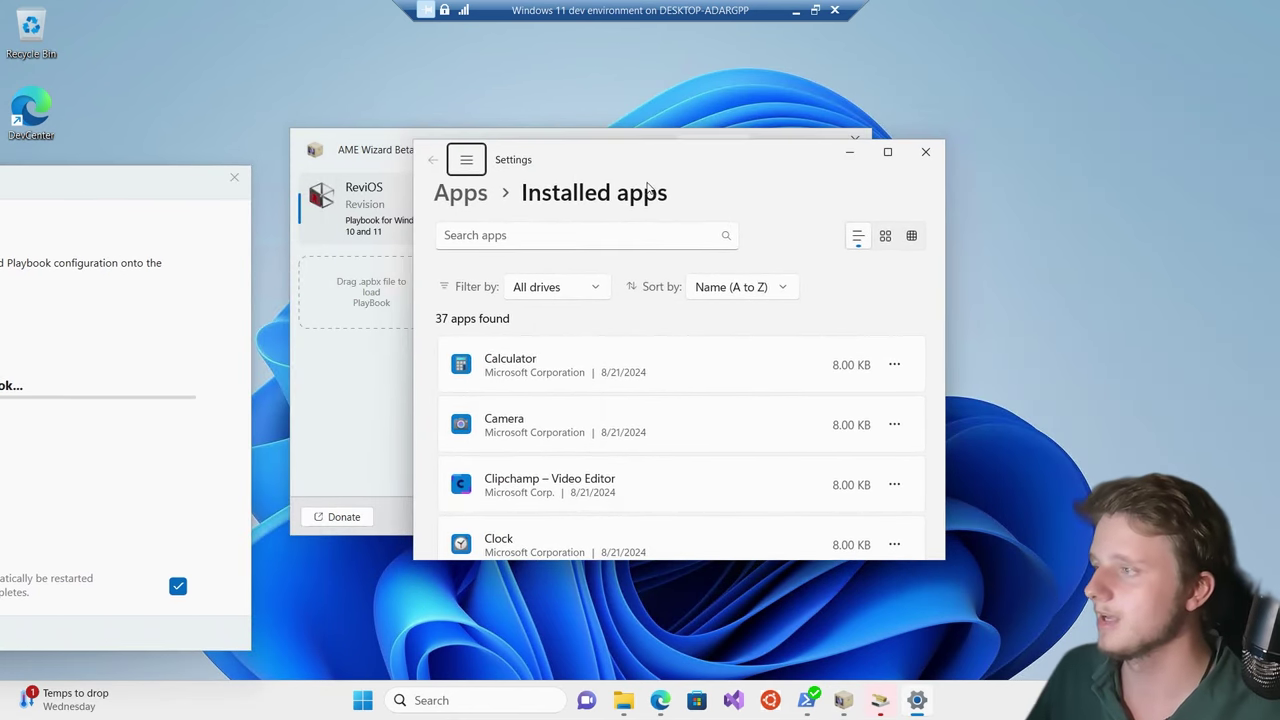
click(604, 231)
click(887, 151)
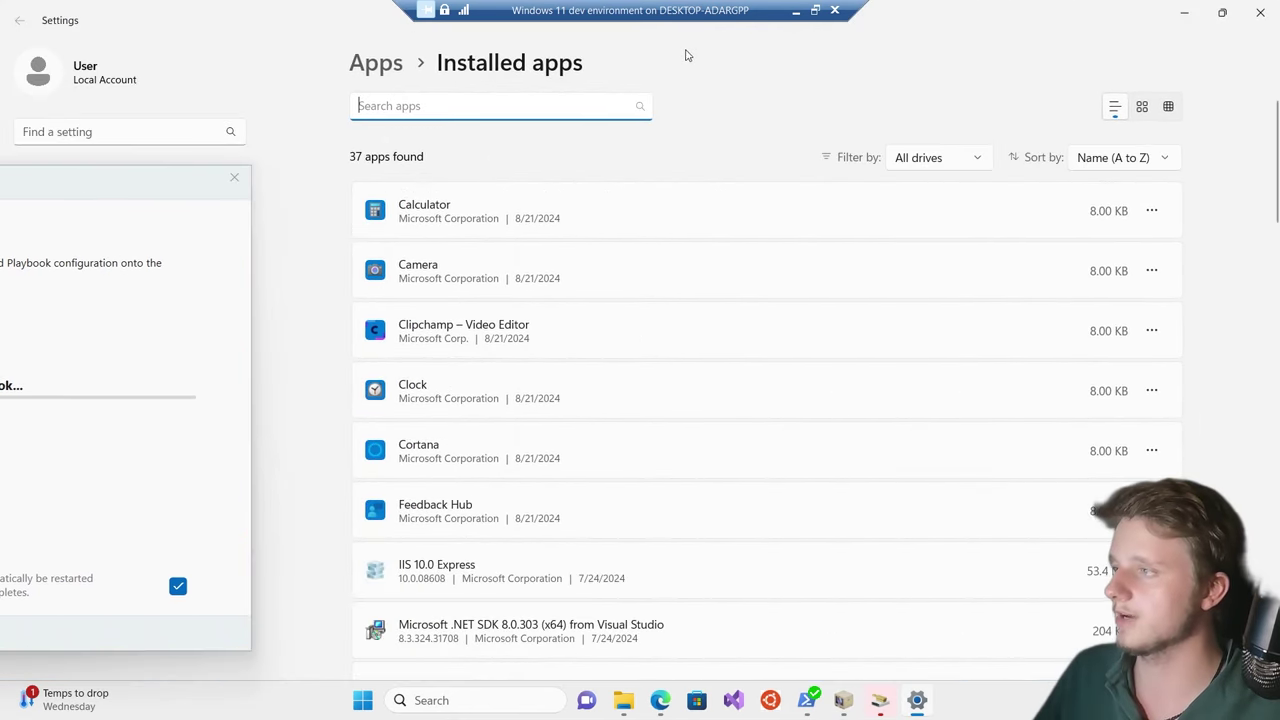
Sort the installed apps by Size (Large to small), keeping the filter on All drives
click(1118, 155)
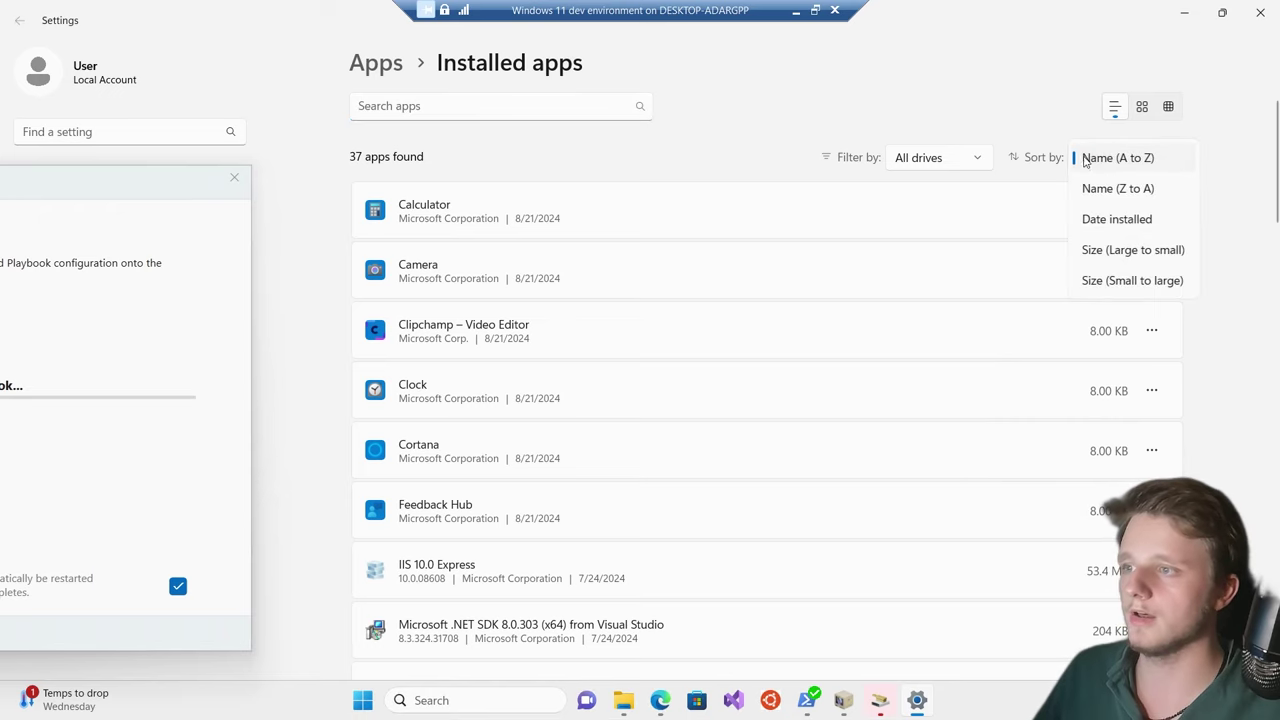
click(1134, 255)
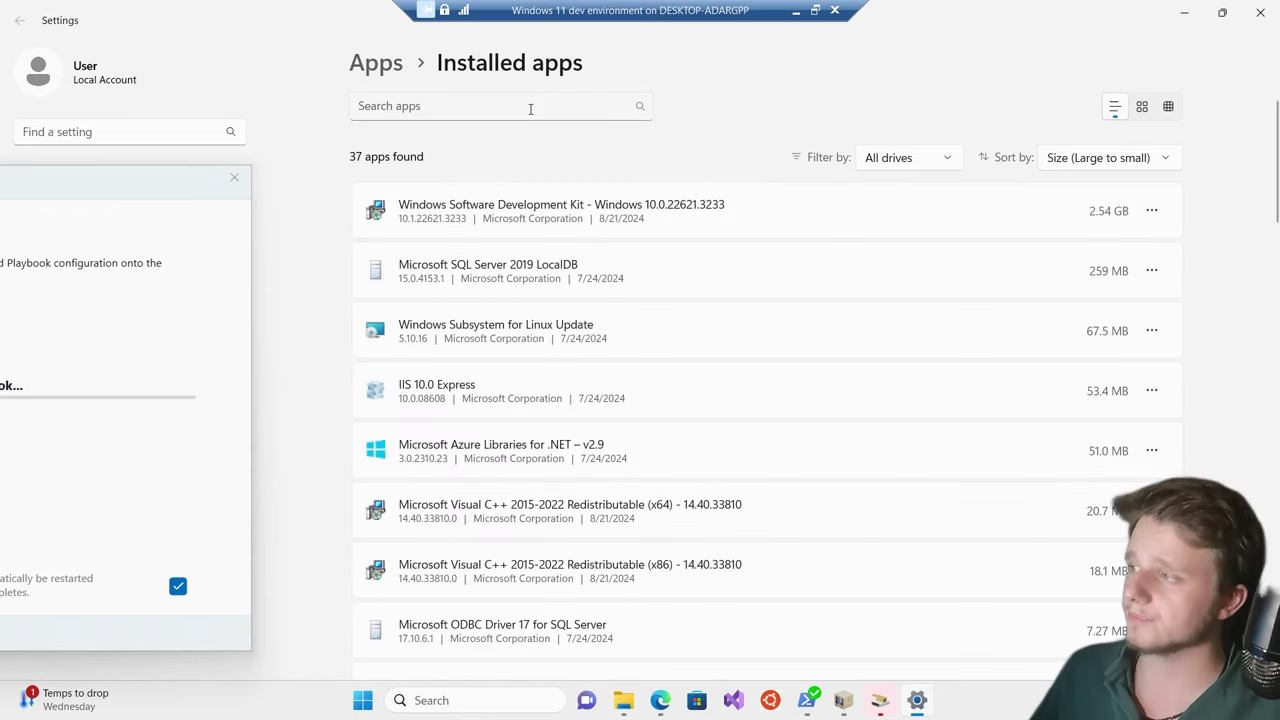
click(890, 162)
click(740, 160)
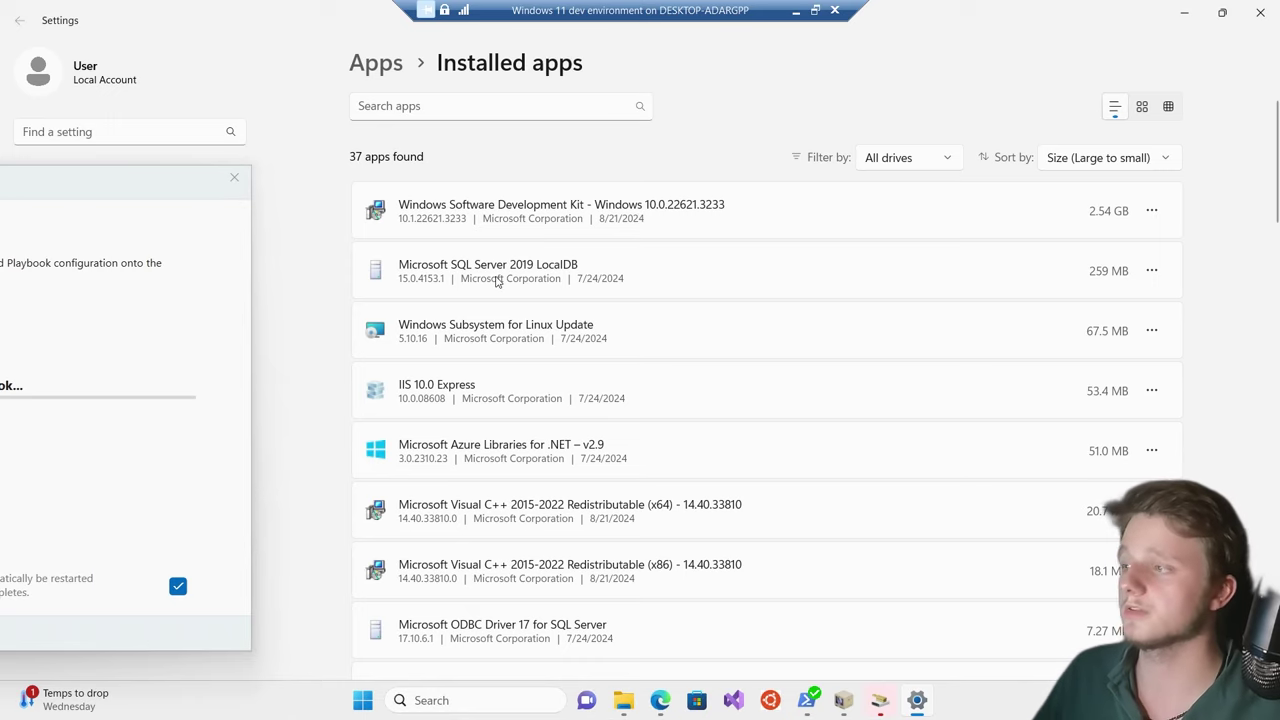
click(1151, 270)
click(1108, 331)
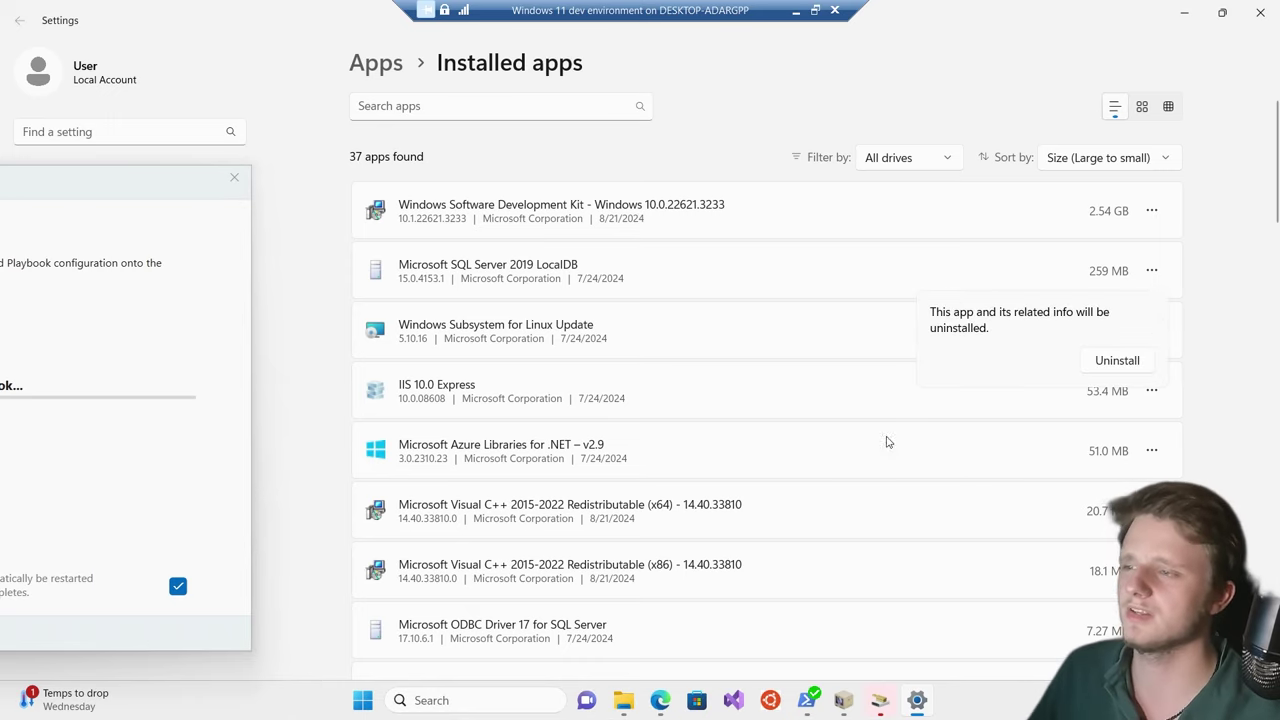
click(703, 298)
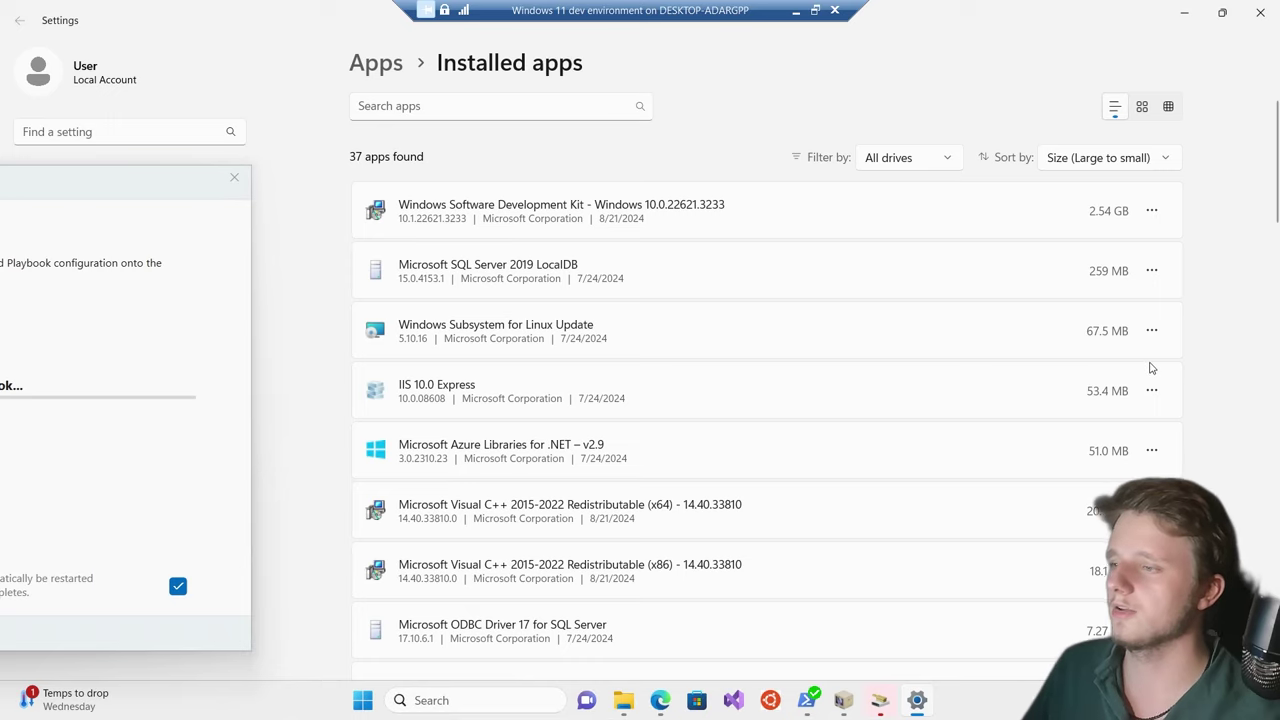
Uninstall Windows Subsystem for Linux Update, allow it to make changes, and look through the rest of the installed apps
click(1151, 330)
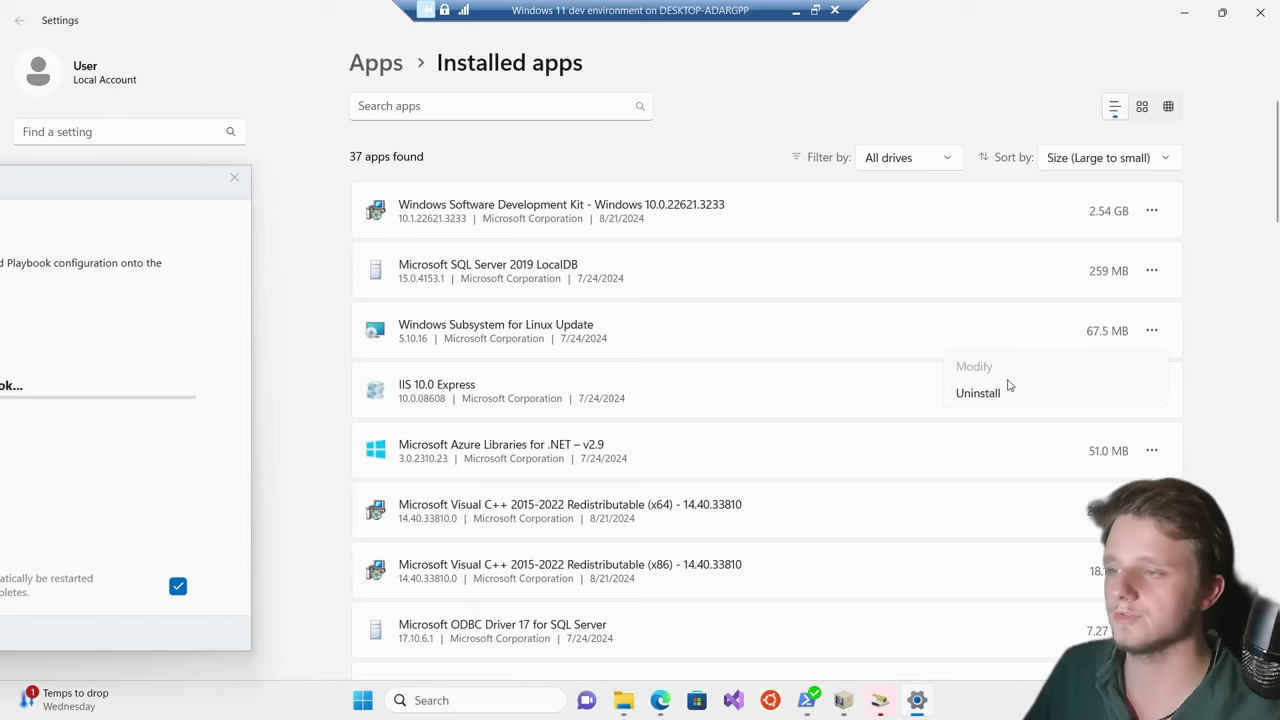
click(971, 398)
click(1150, 430)
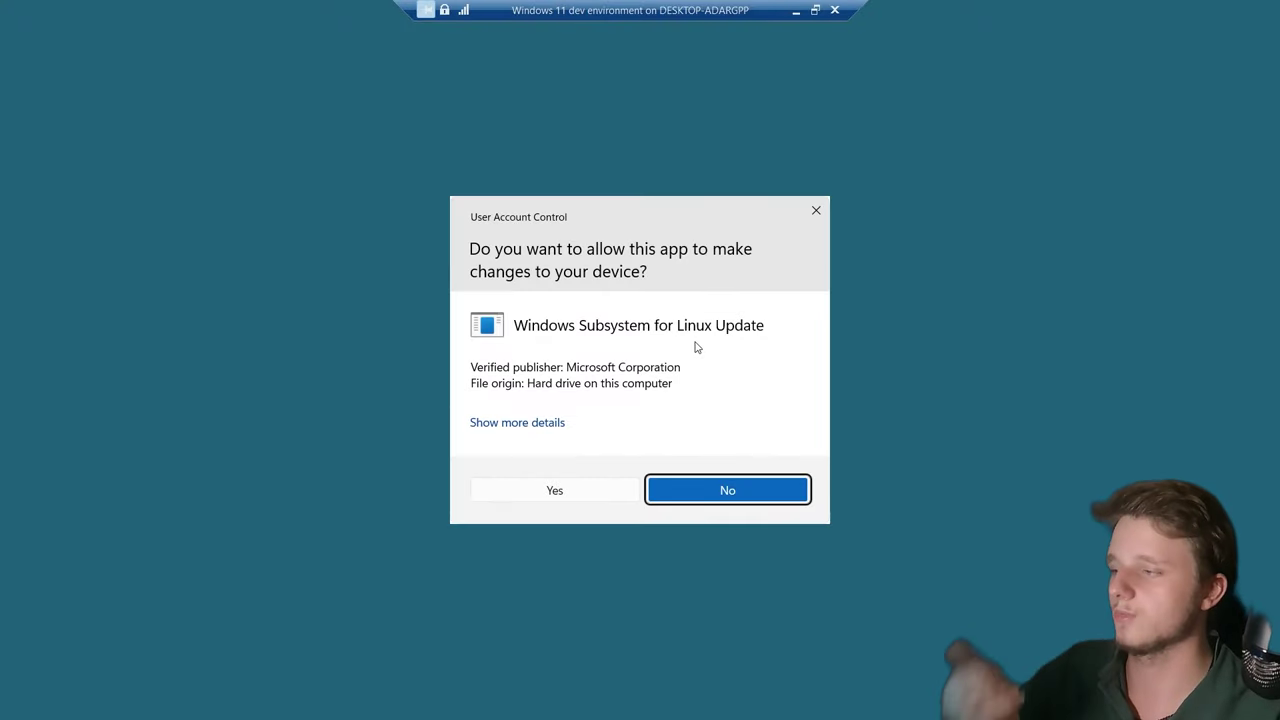
click(530, 491)
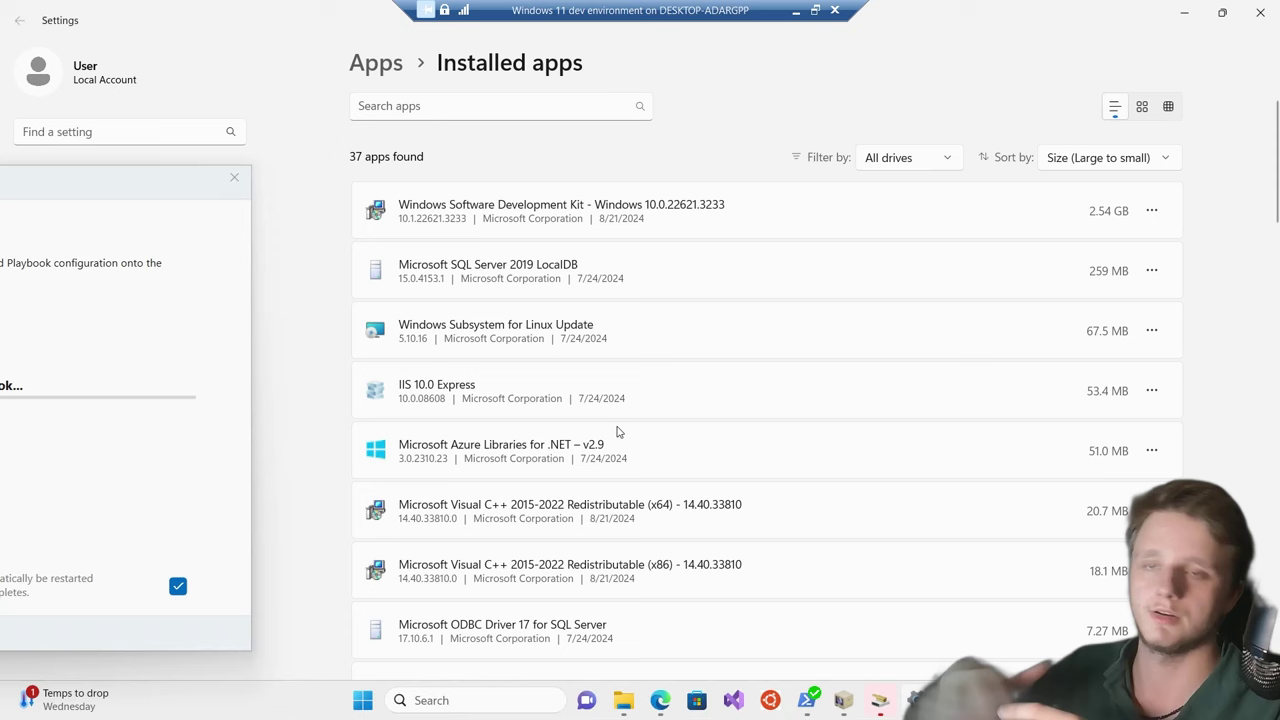
scroll(617, 432, down, 3)
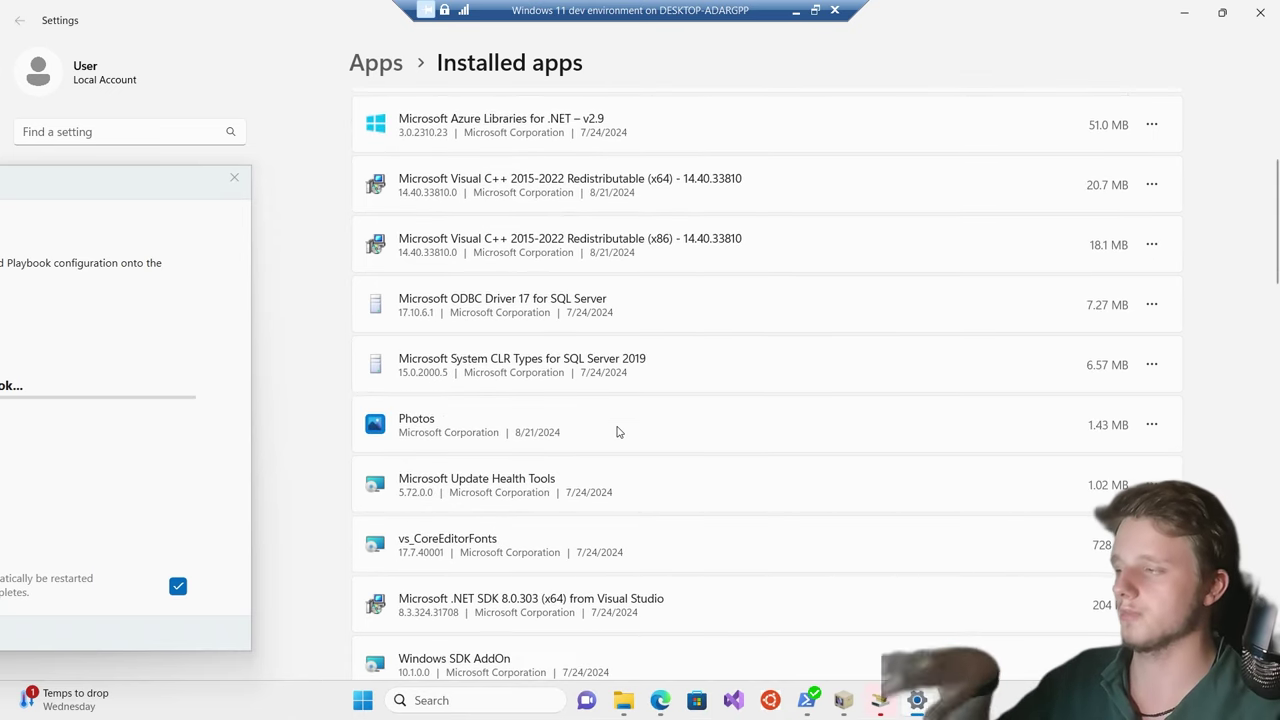
scroll(617, 432, down, 3)
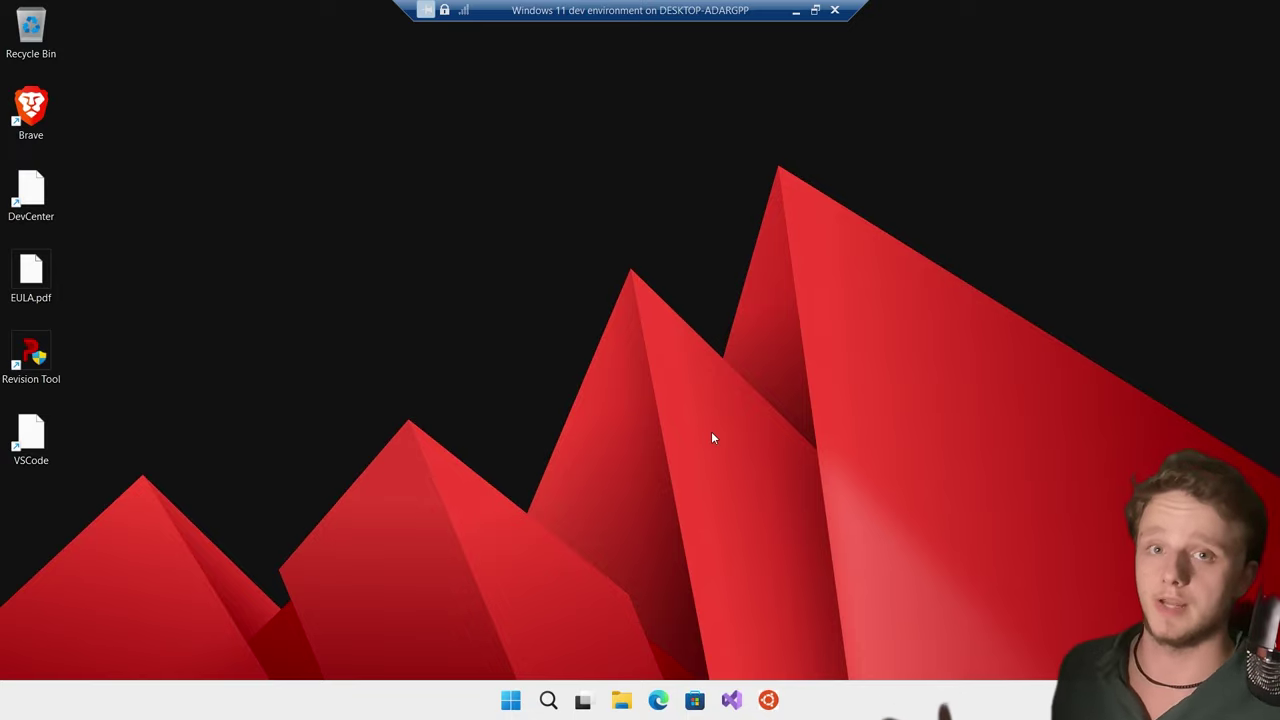
Launch Revision Tool from the desktop and allow revitool.exe to make changes to the device
mouse_move(30, 125)
mouse_down()
mouse_move(145, 130)
mouse_move(75, 100)
mouse_move(35, 115)
mouse_up()
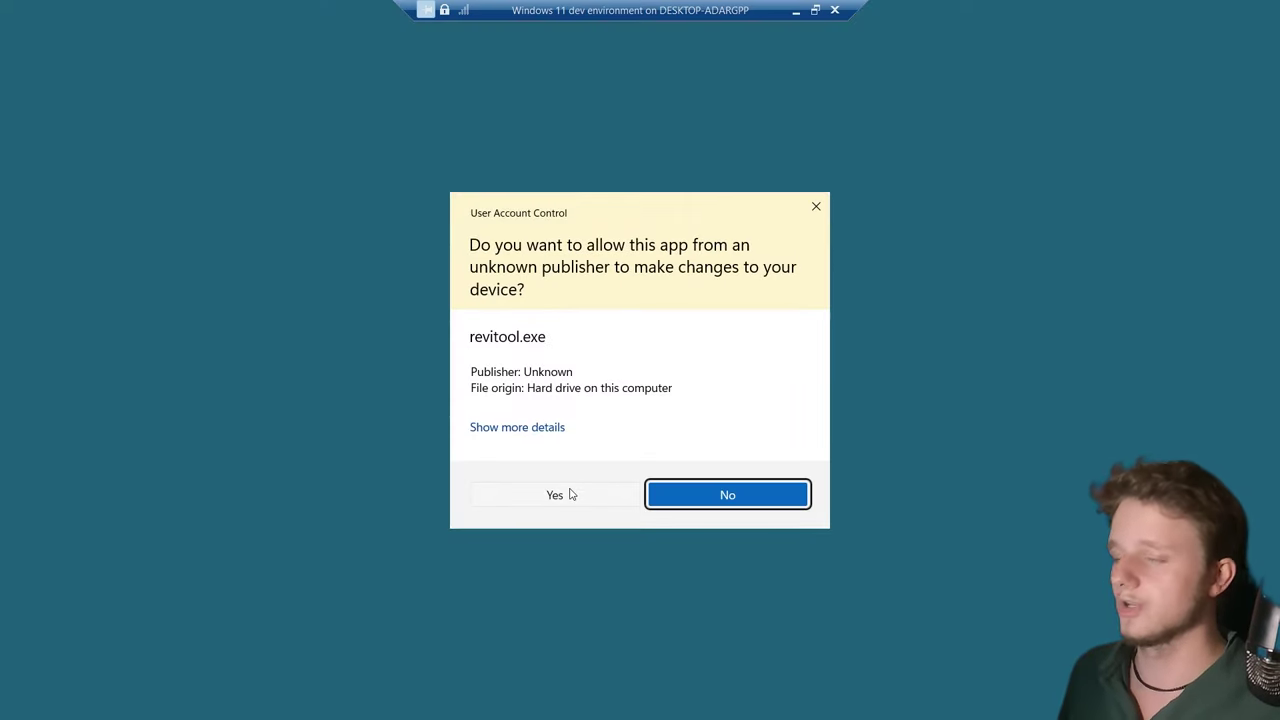
click(570, 494)
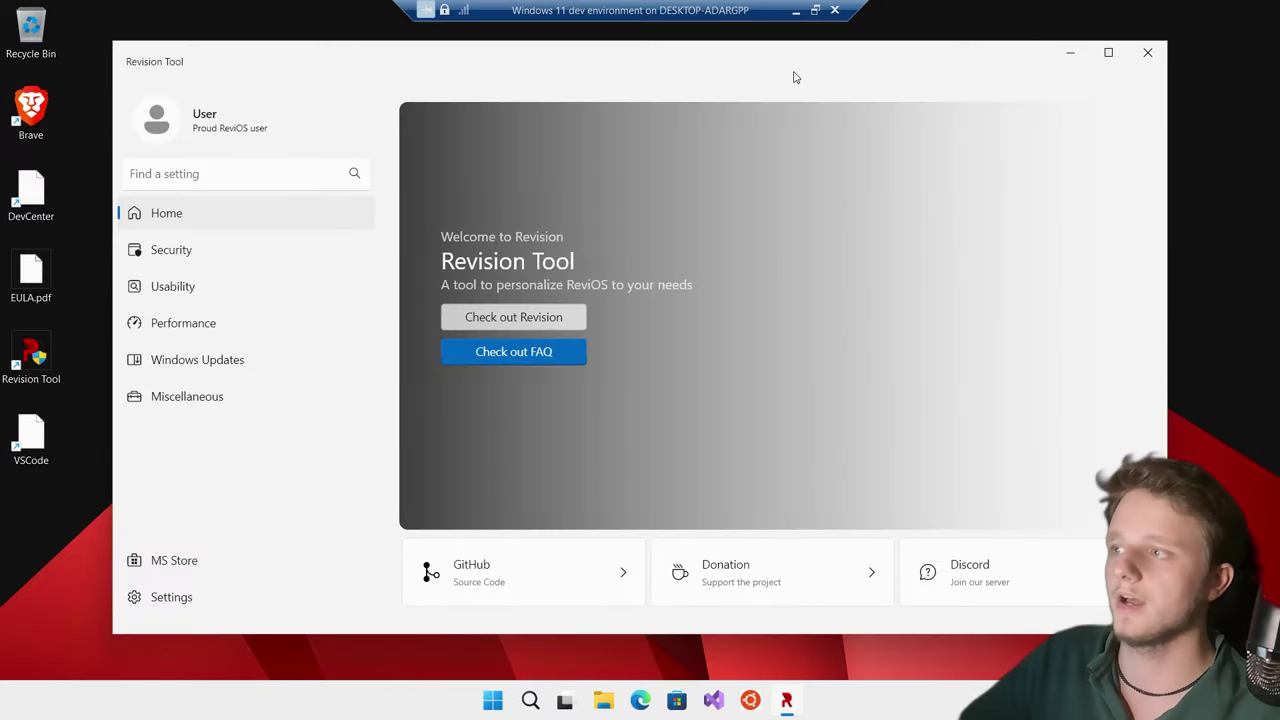
mouse_move(795, 61)
mouse_down()
mouse_move(774, 57)
mouse_move(794, 56)
mouse_up()
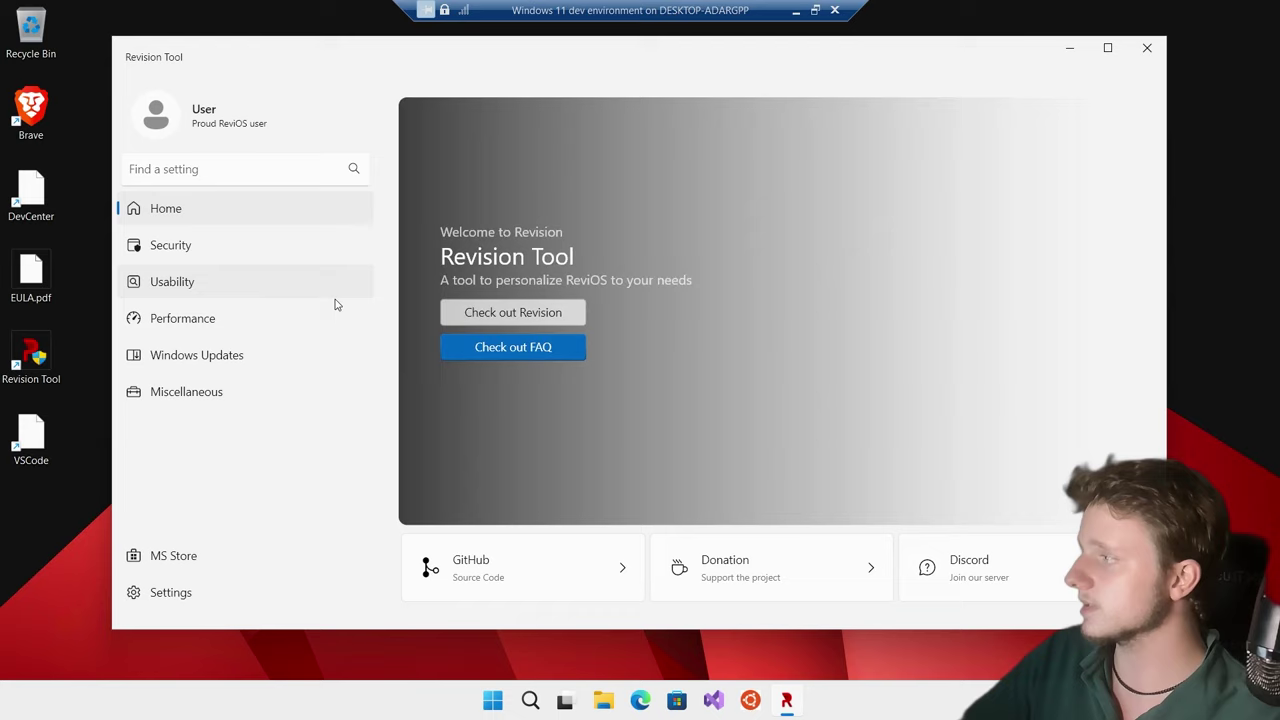
Turn off User Account Control in Revision Tool's Security settings and acknowledge the restart notice
click(166, 250)
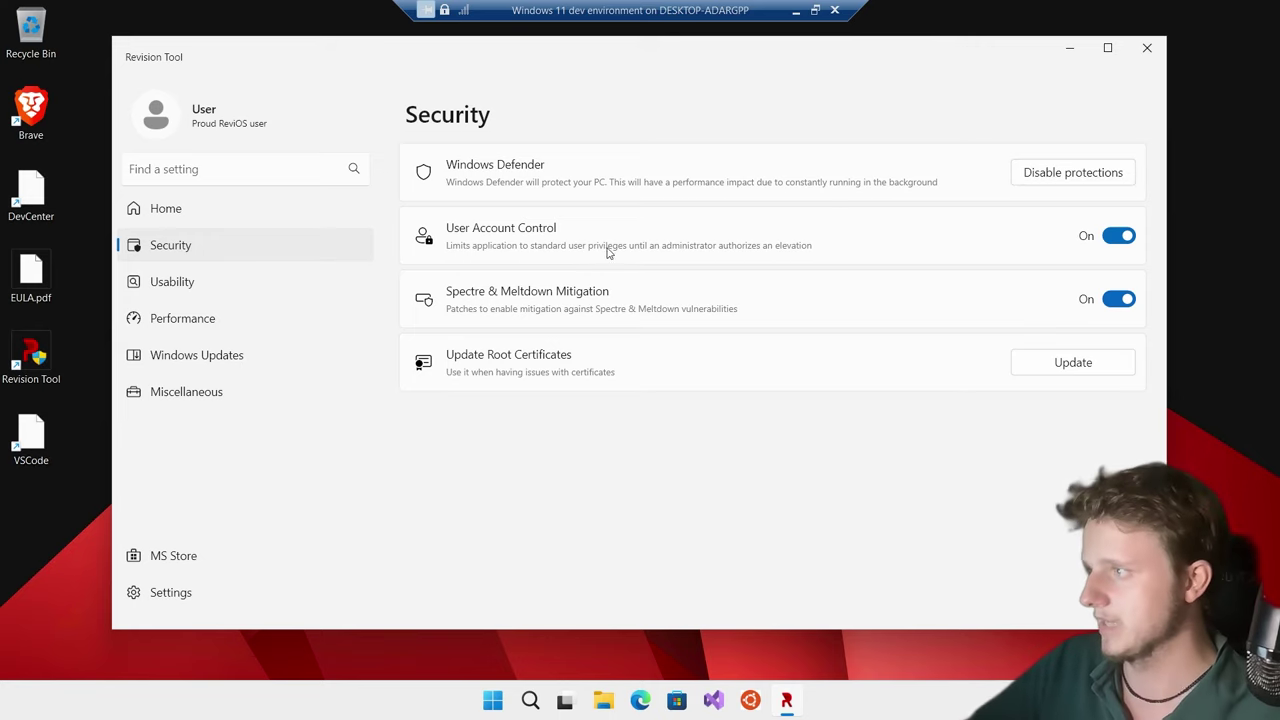
click(1119, 237)
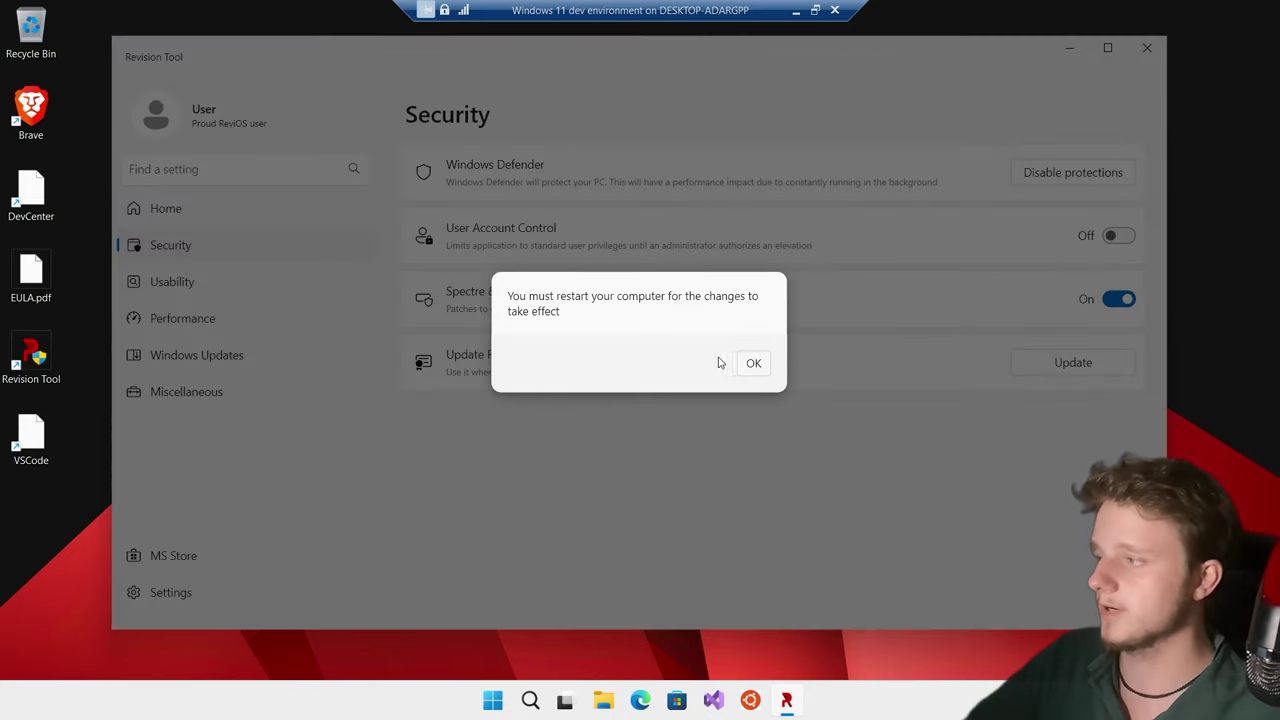
click(754, 364)
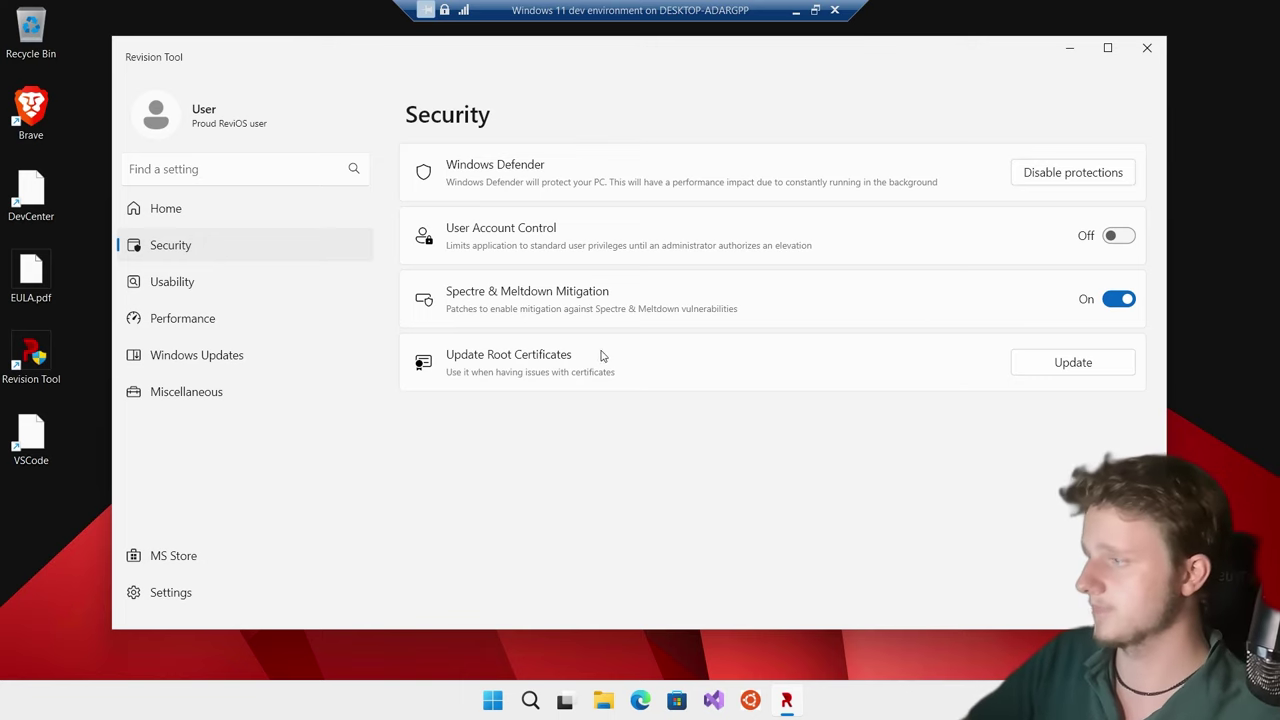
Turn off Legacy Notification Balloons in the Usability settings, checking the Windows notification center before and after the change
click(229, 287)
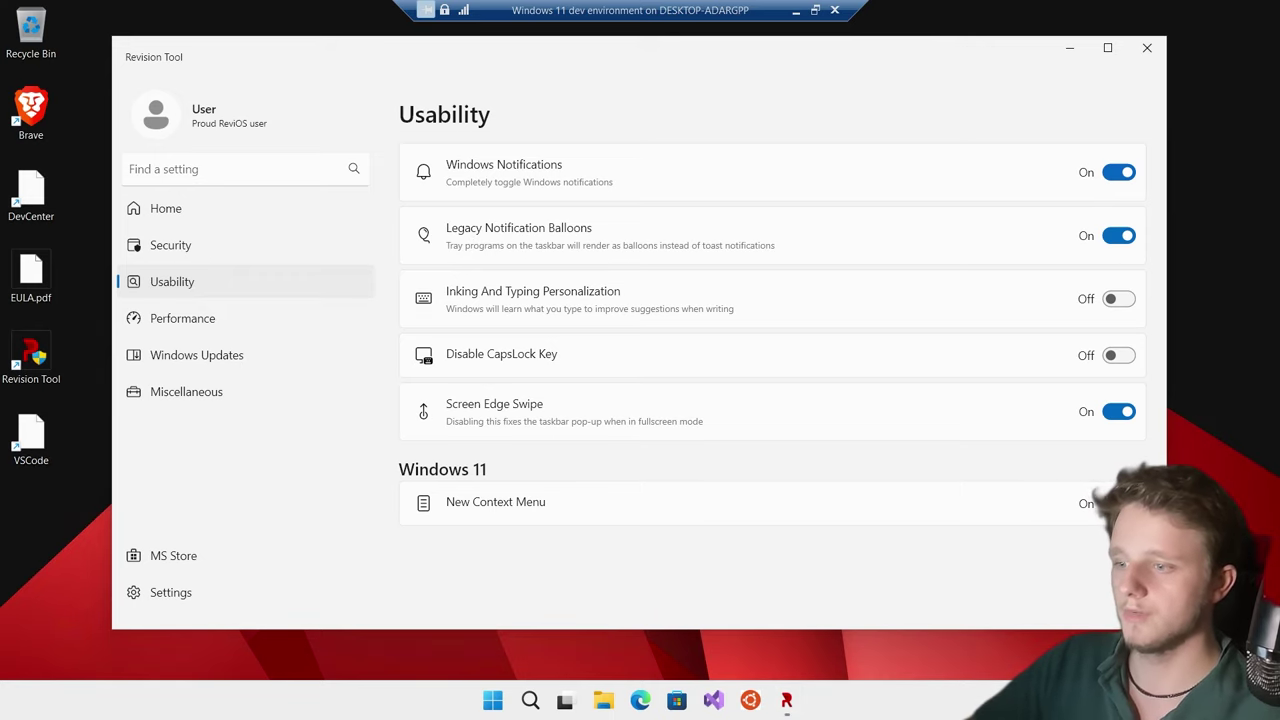
click(1235, 700)
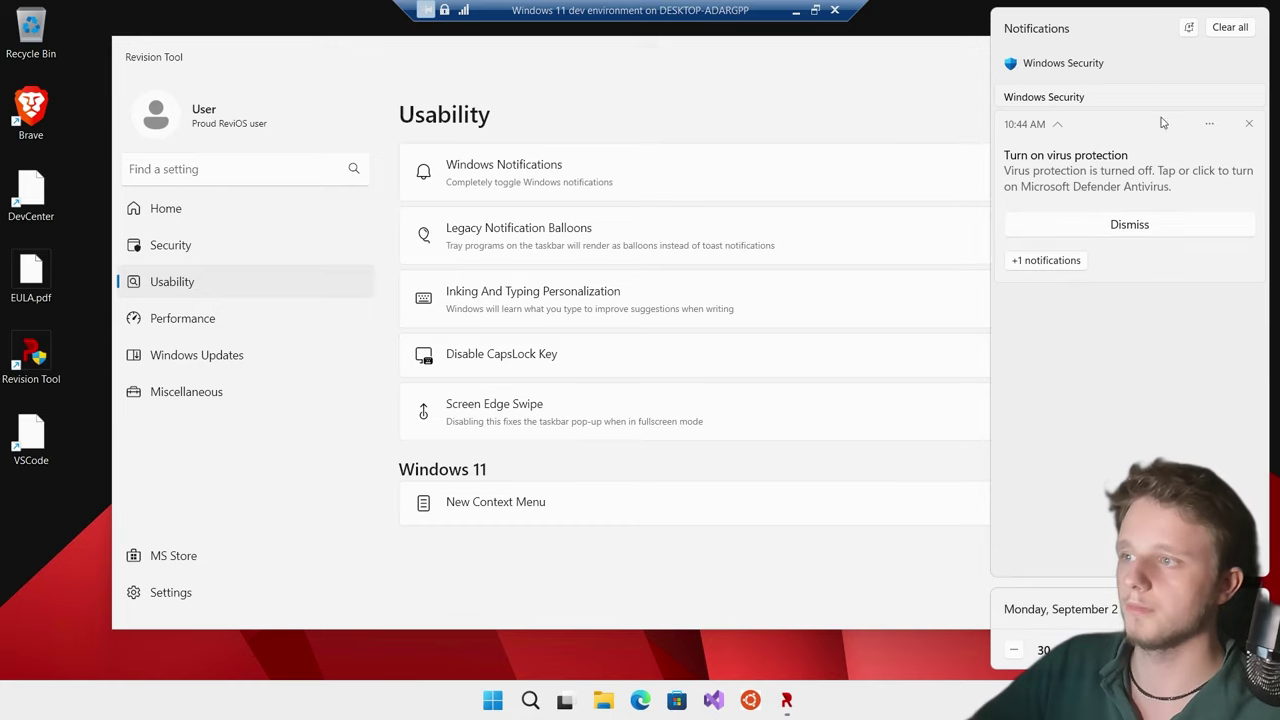
click(822, 100)
click(1116, 237)
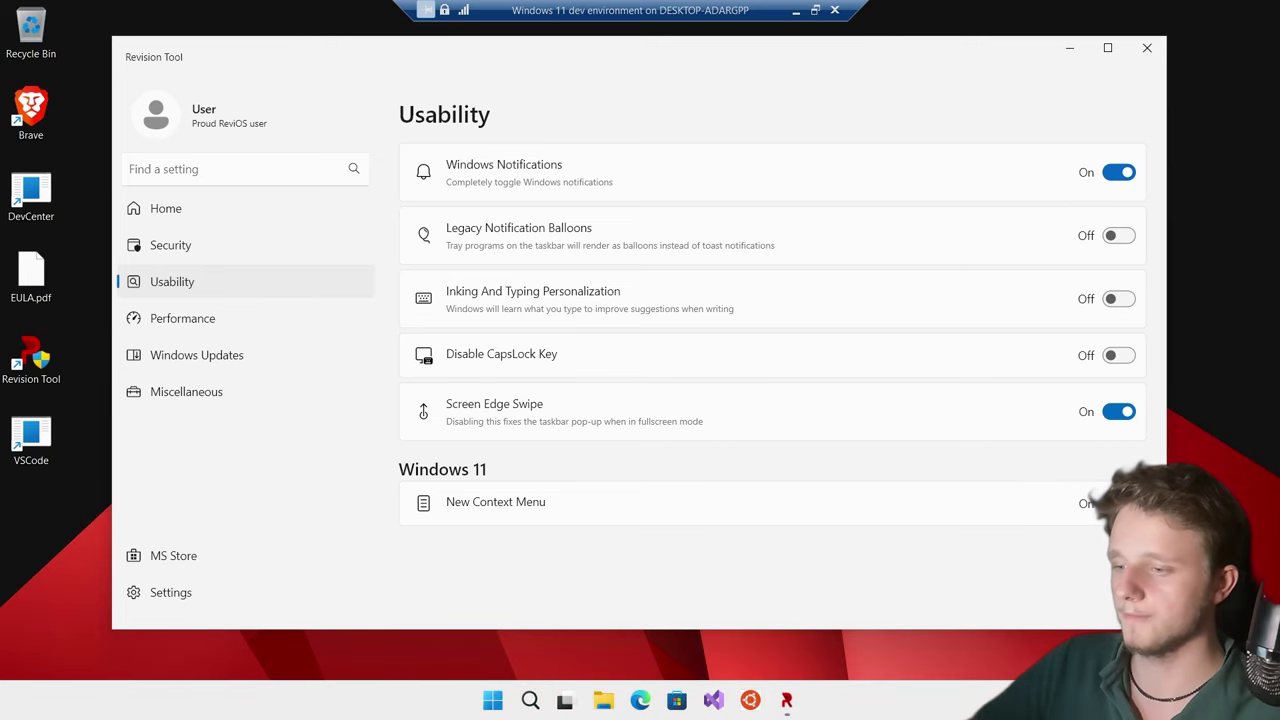
key(super+n)
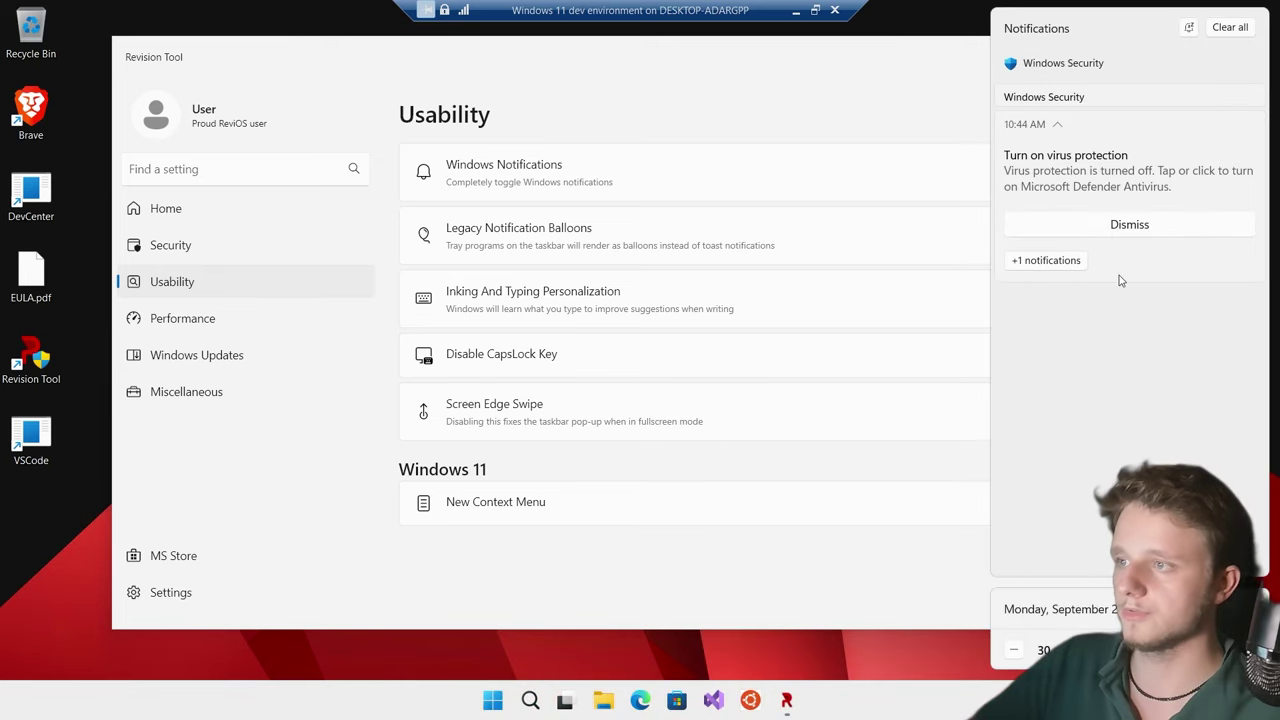
click(910, 170)
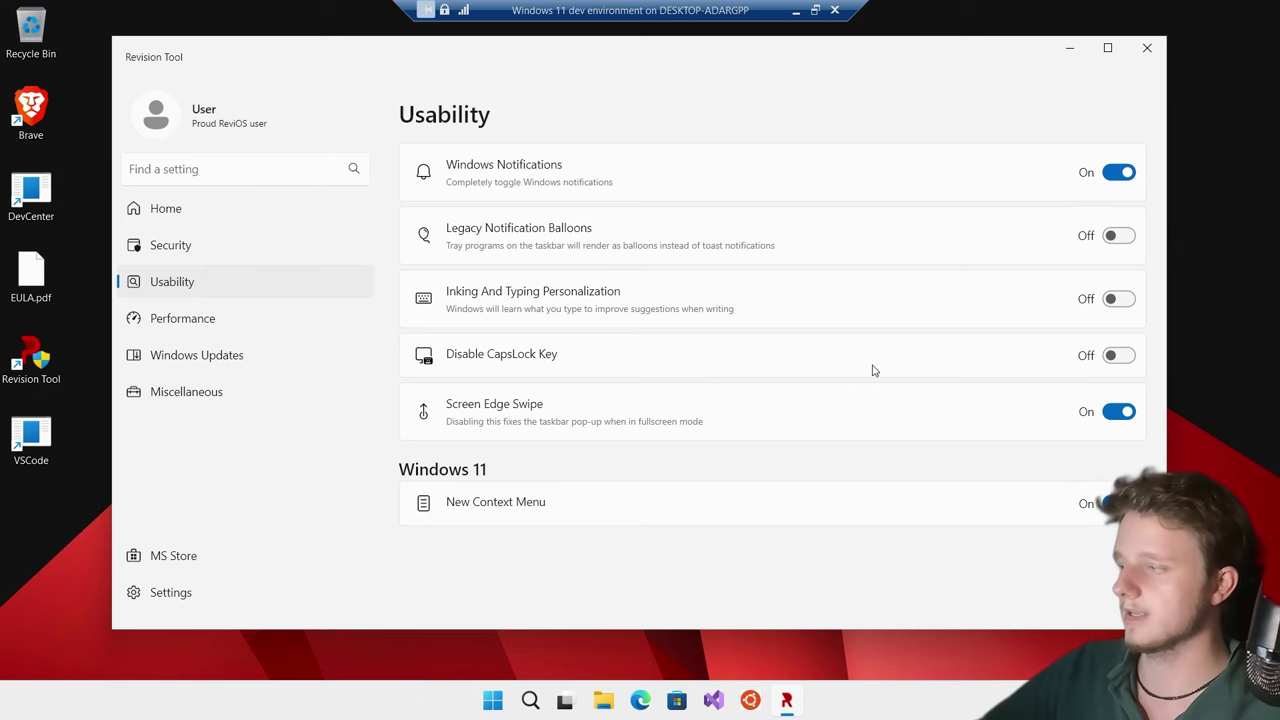
Turn on Optimizations for windowed games in the Performance settings and open the Windows Updates settings
click(160, 318)
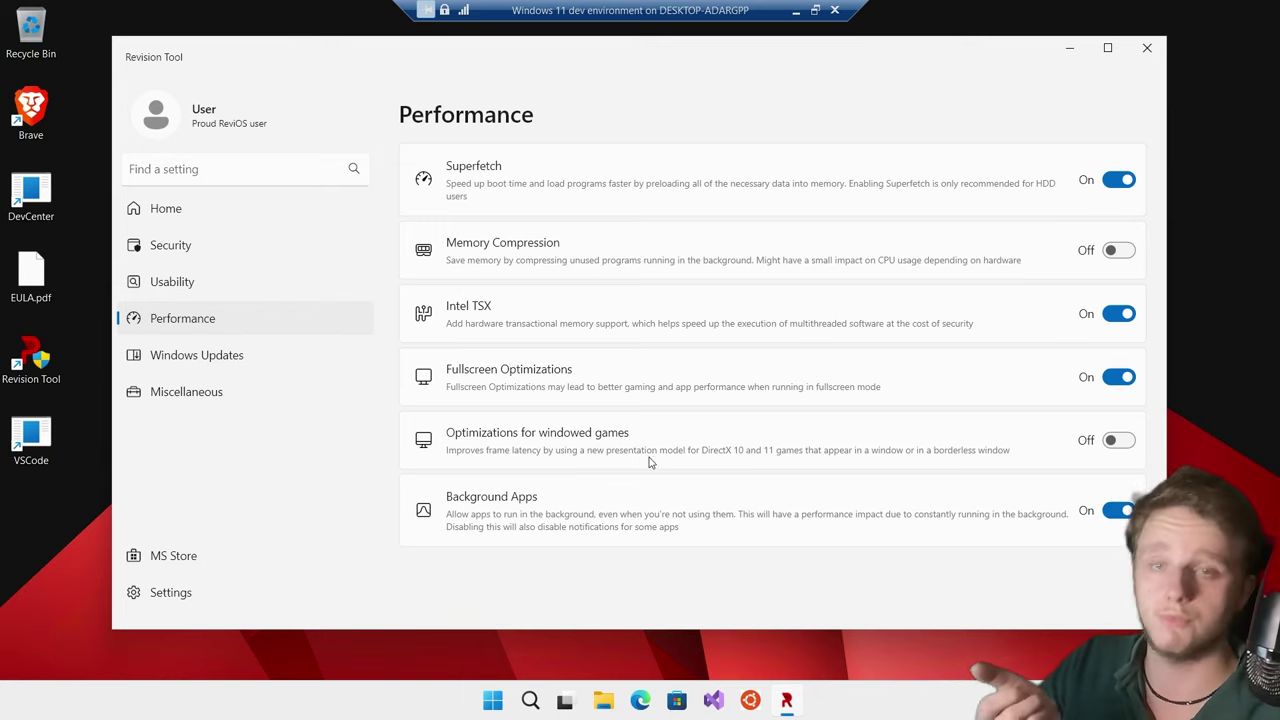
click(1129, 444)
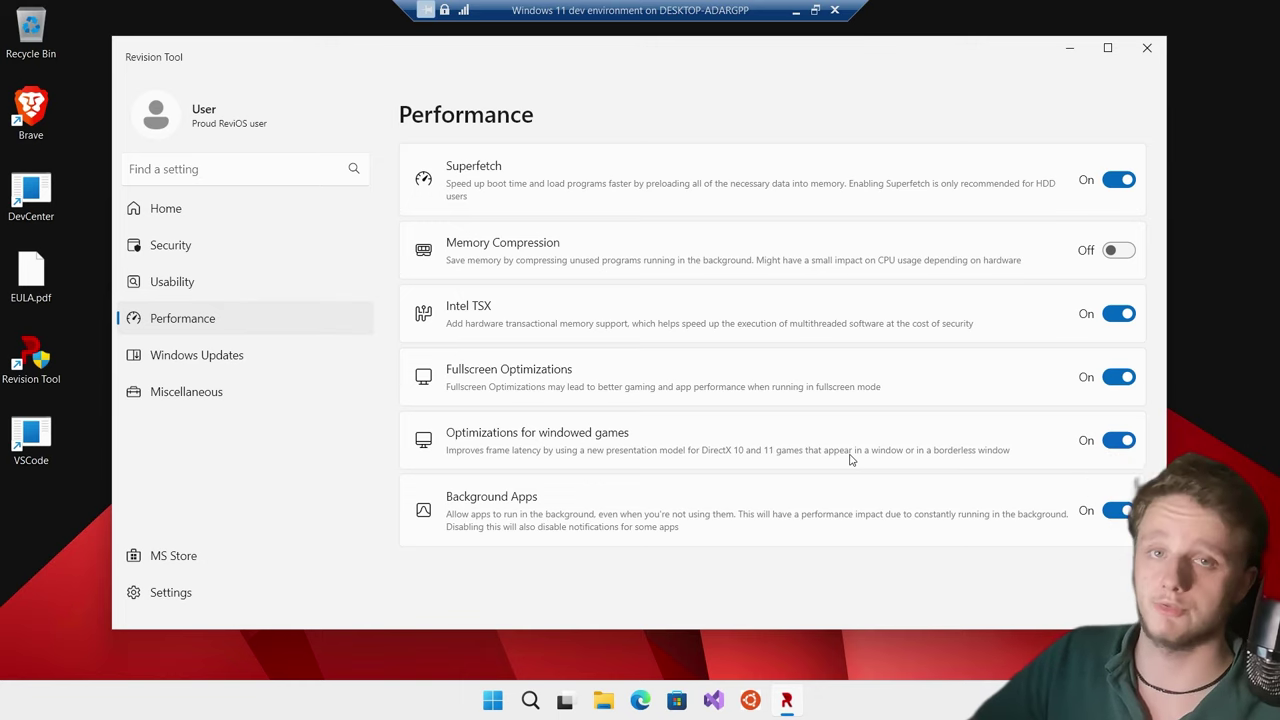
click(252, 354)
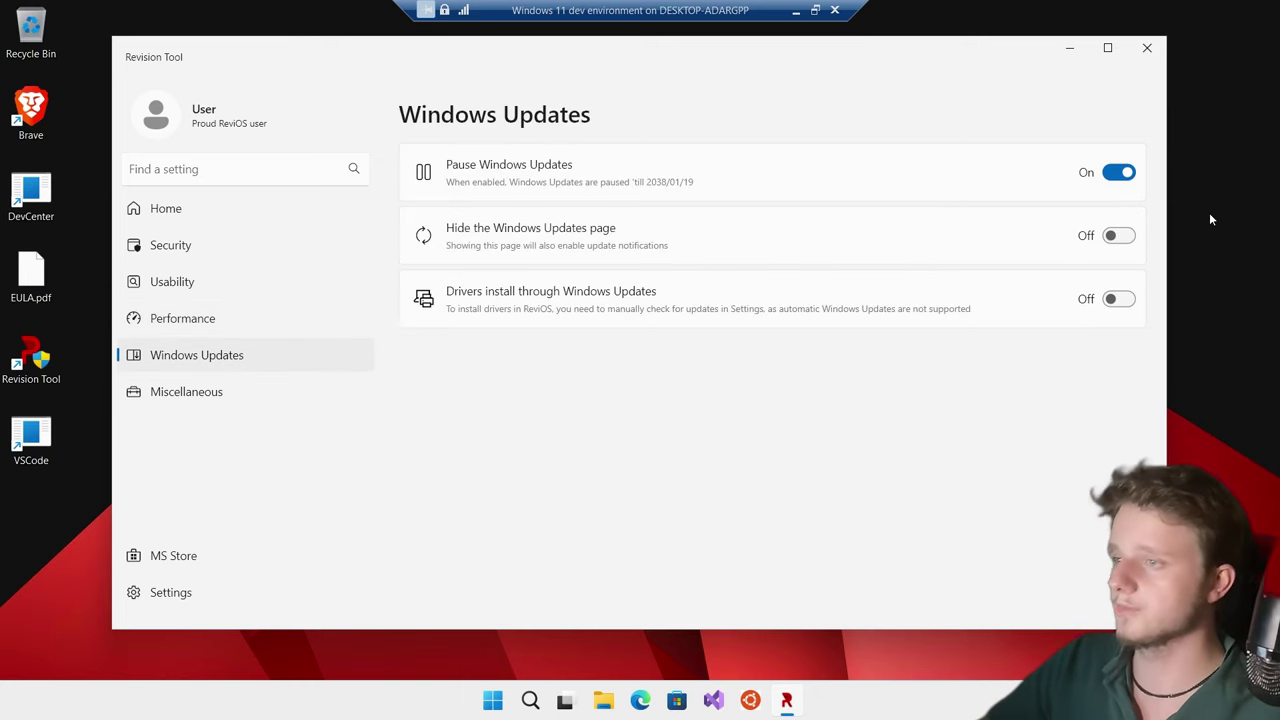
Turn off Pause Windows Updates and turn on Drivers install through Windows Updates
click(1119, 177)
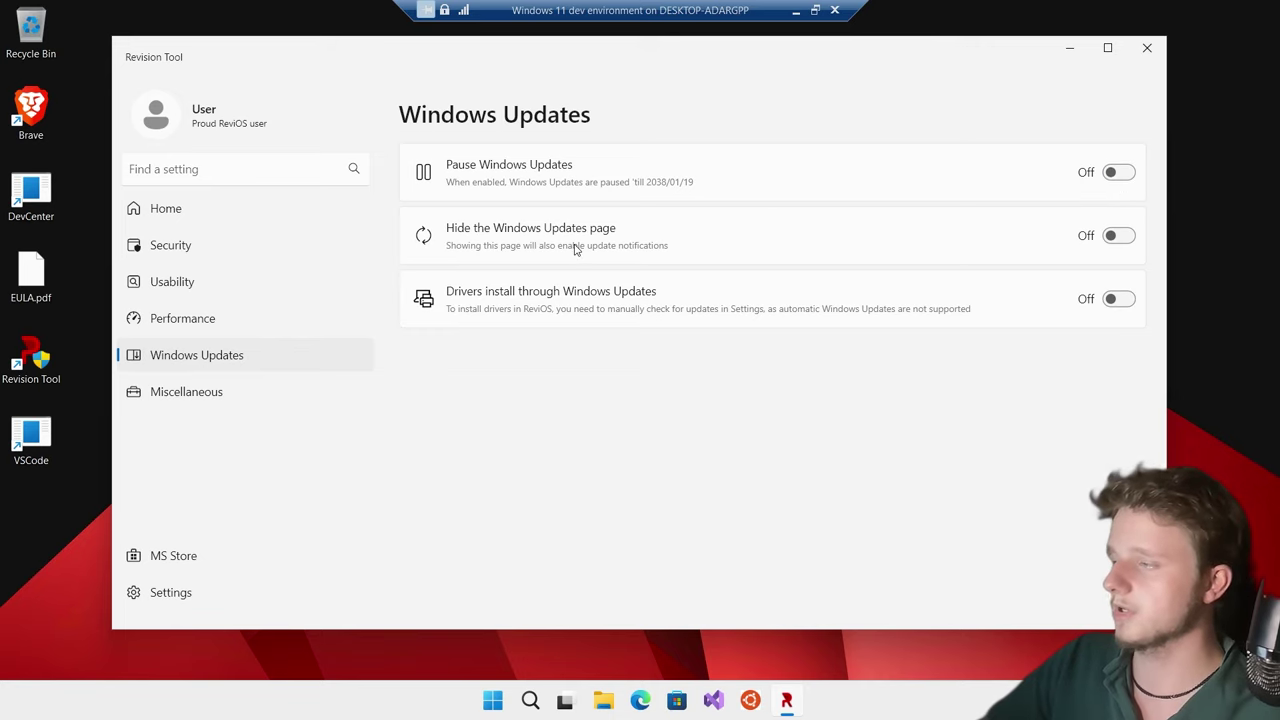
click(1128, 302)
Turn on Hibernate in Revision Tool's Miscellaneous settings
click(190, 392)
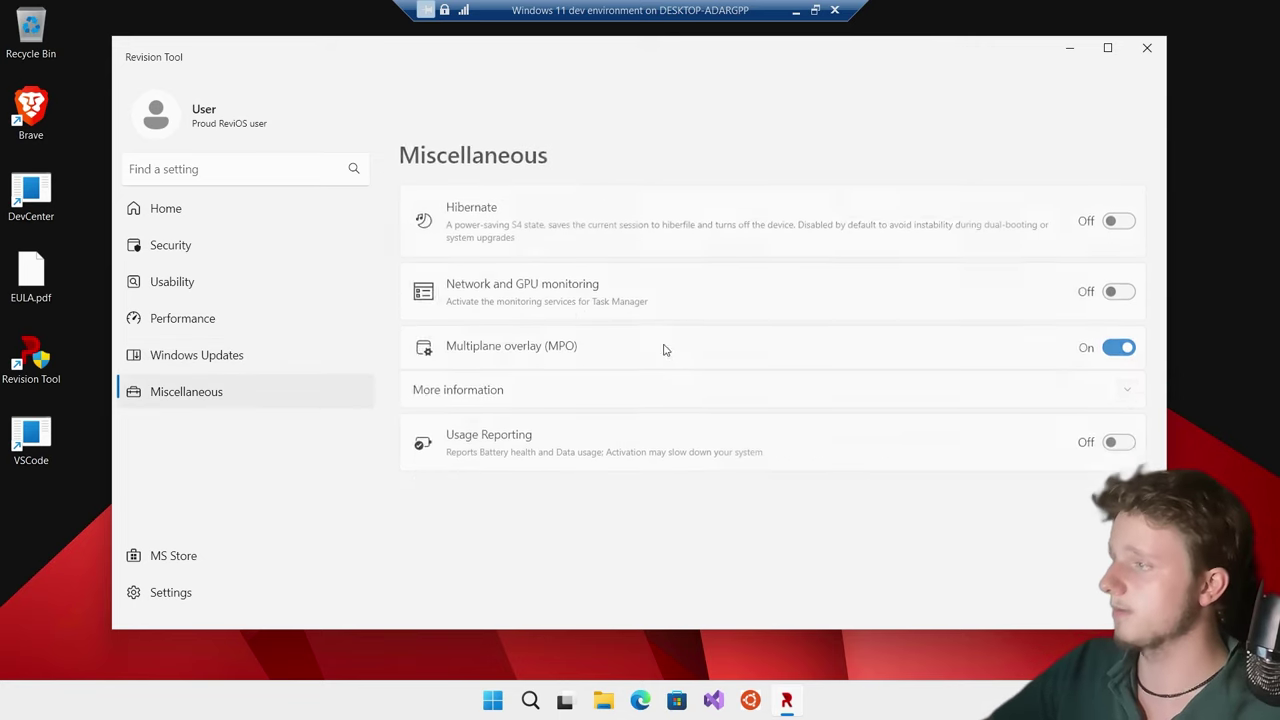
click(1121, 180)
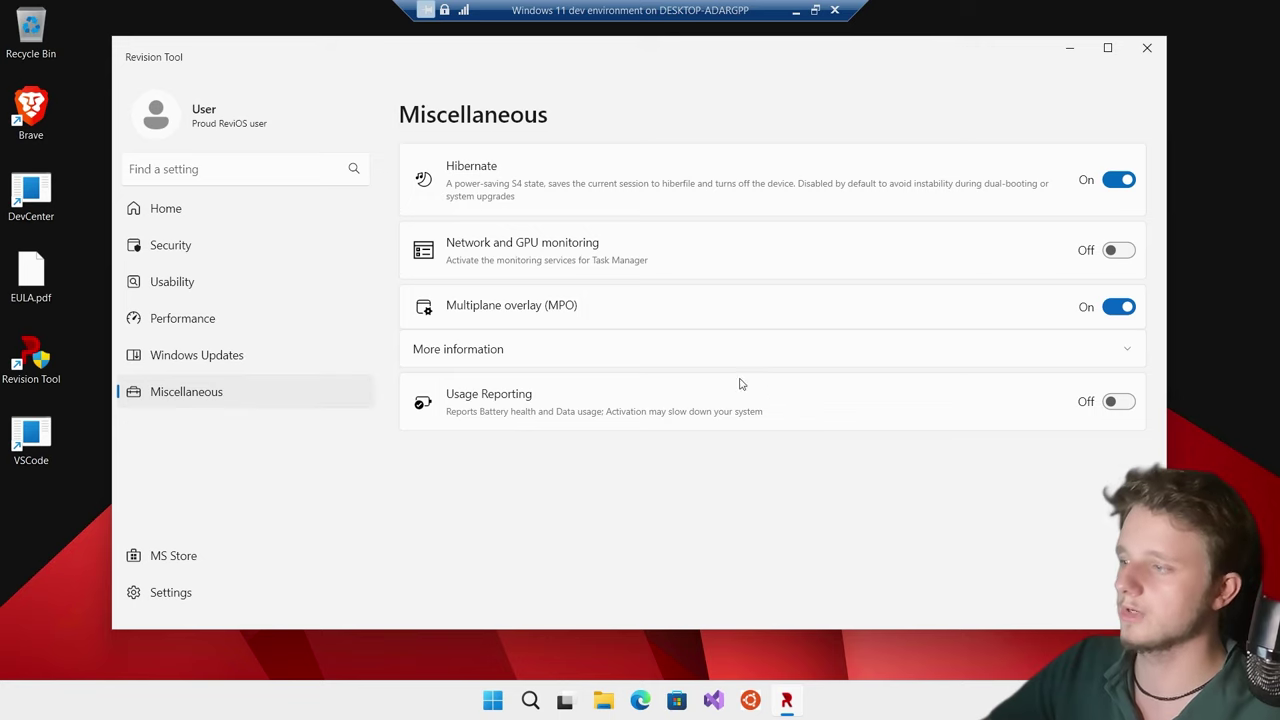
Look at the Color Theme choices in Revision Tool's own settings and turn on Show experimental tweaks
click(180, 593)
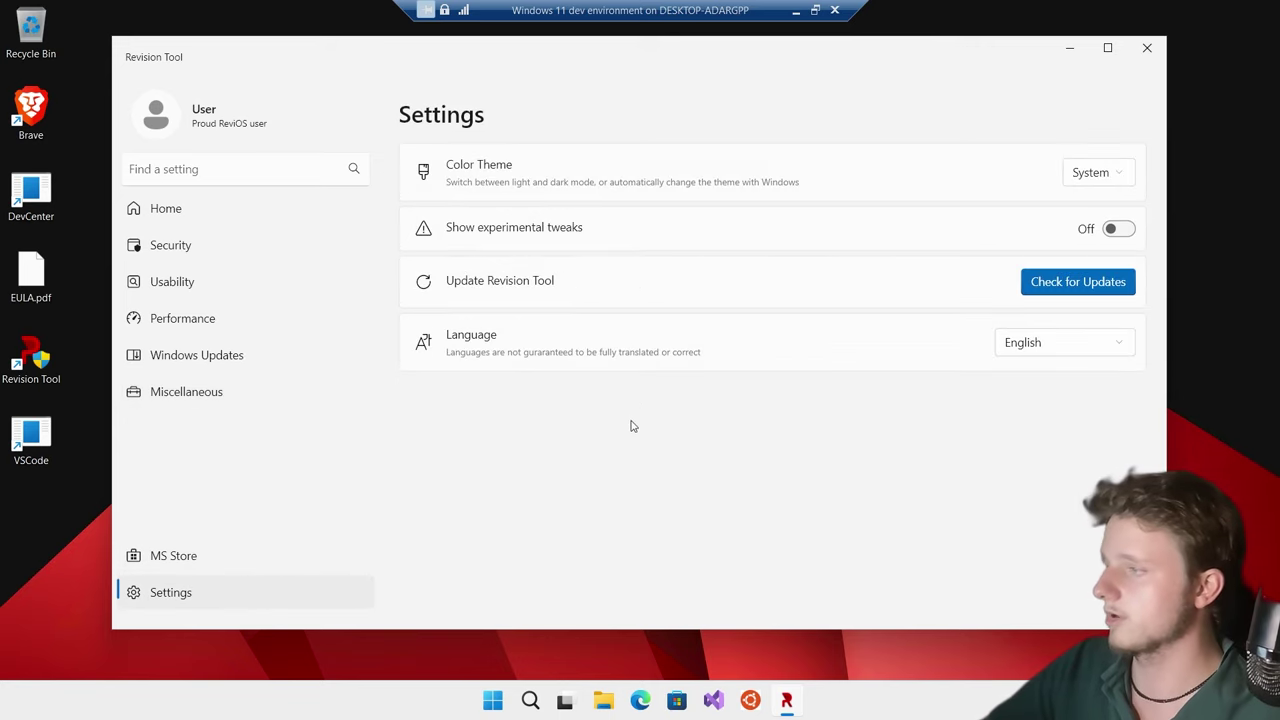
click(1094, 172)
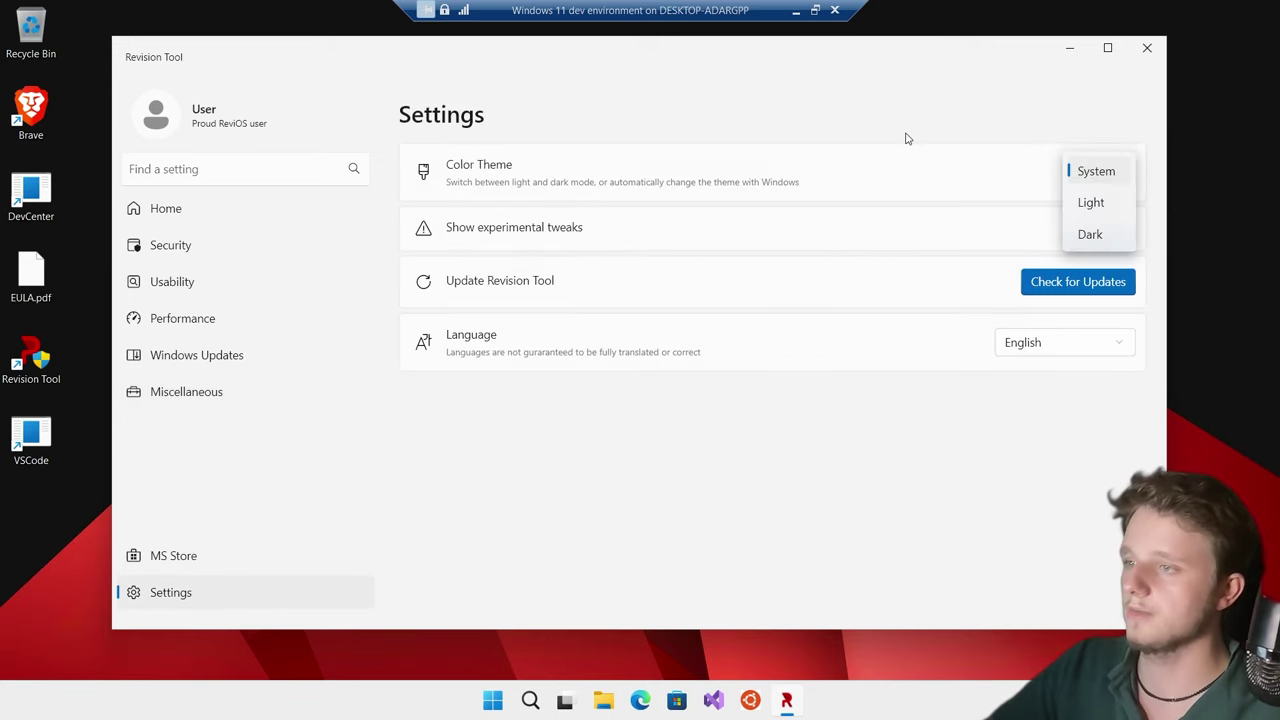
click(840, 193)
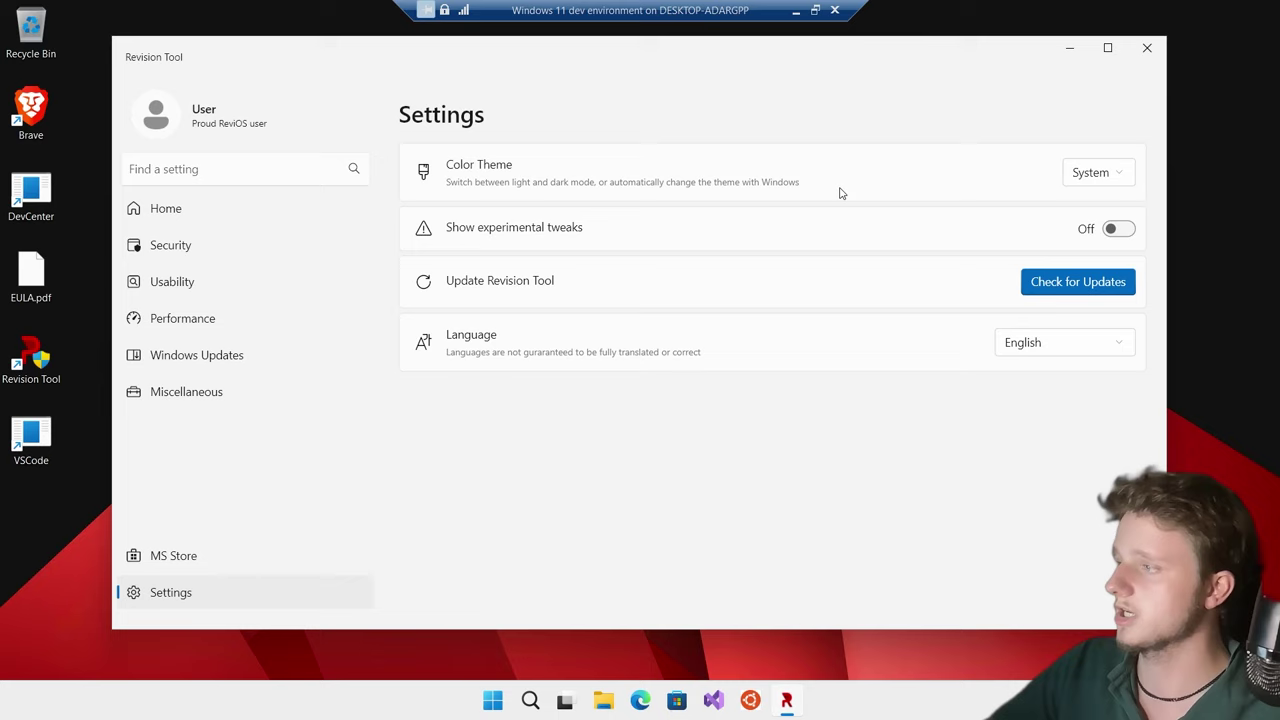
click(1117, 229)
Review the Performance, Security and Usability settings for added experimental tweaks
click(158, 316)
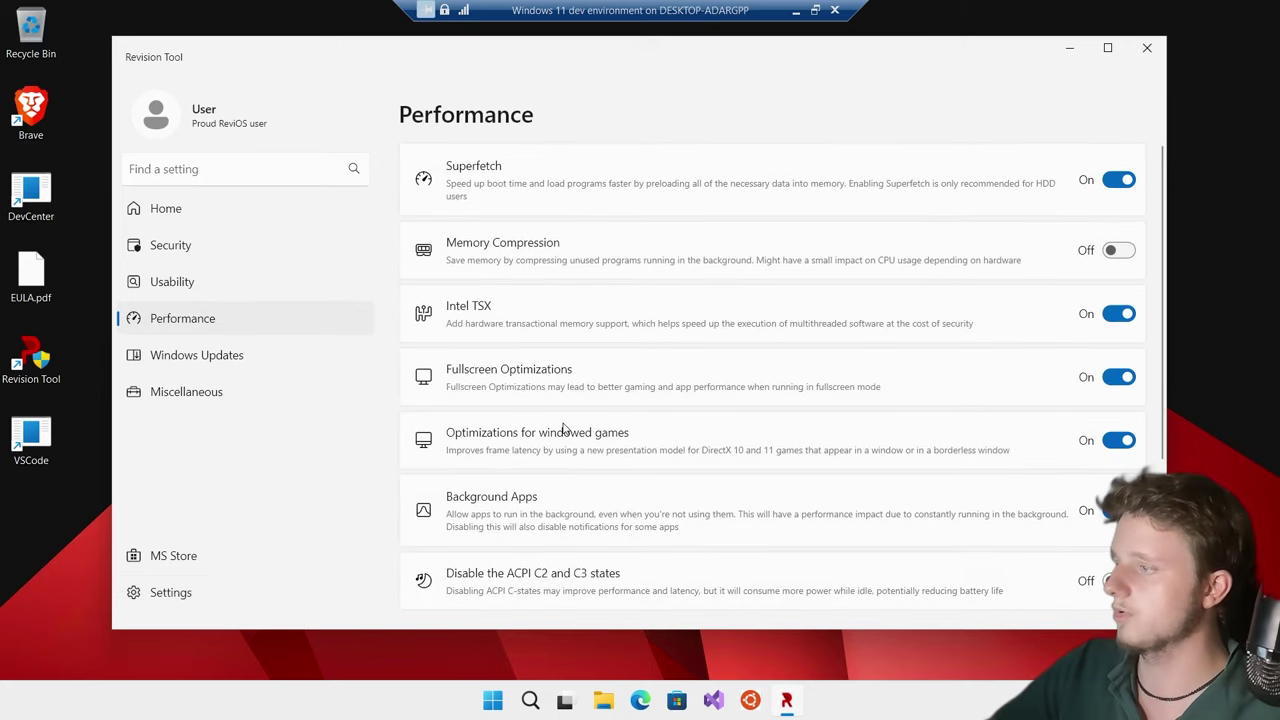
scroll(563, 428, down, 3)
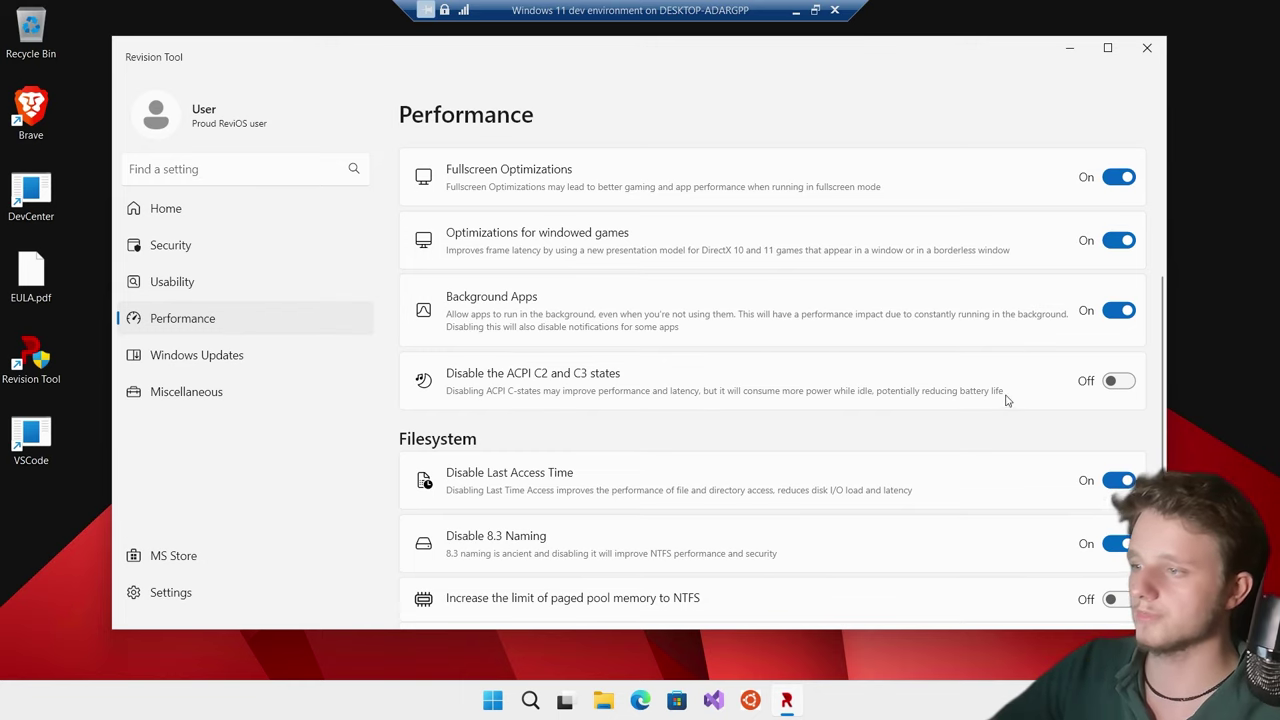
scroll(825, 394, down, 1)
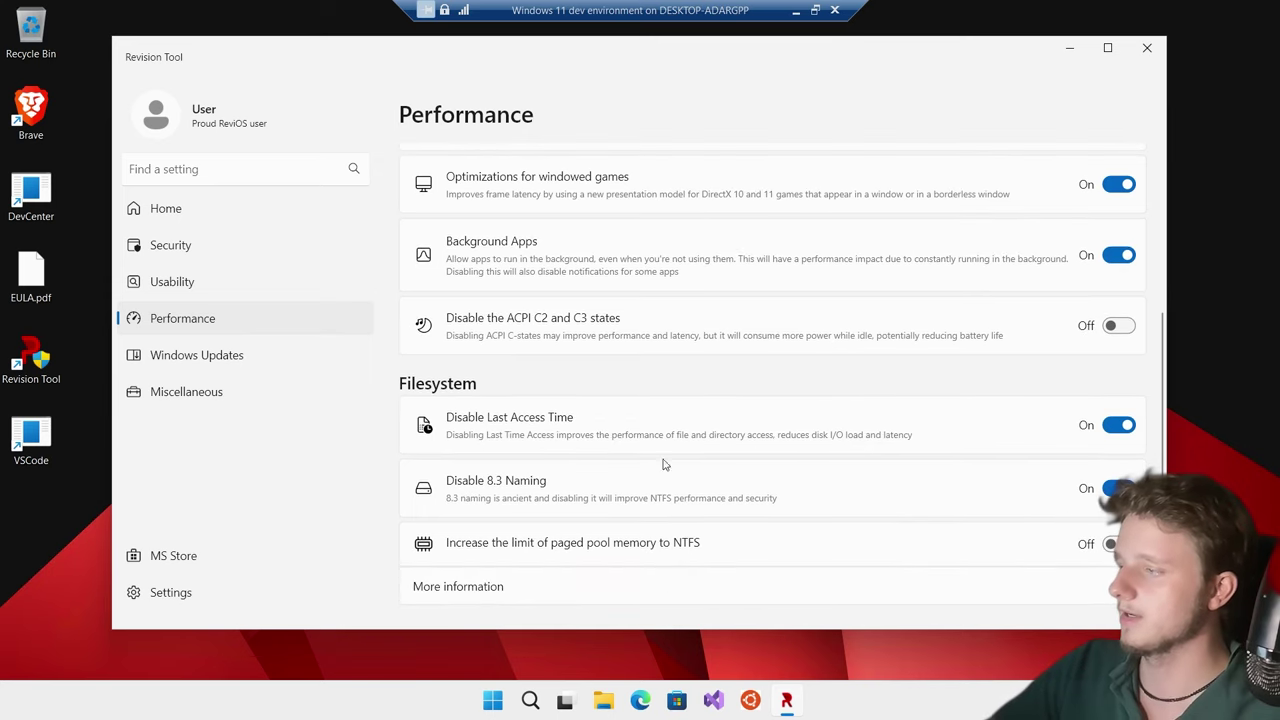
scroll(674, 494, up, 5)
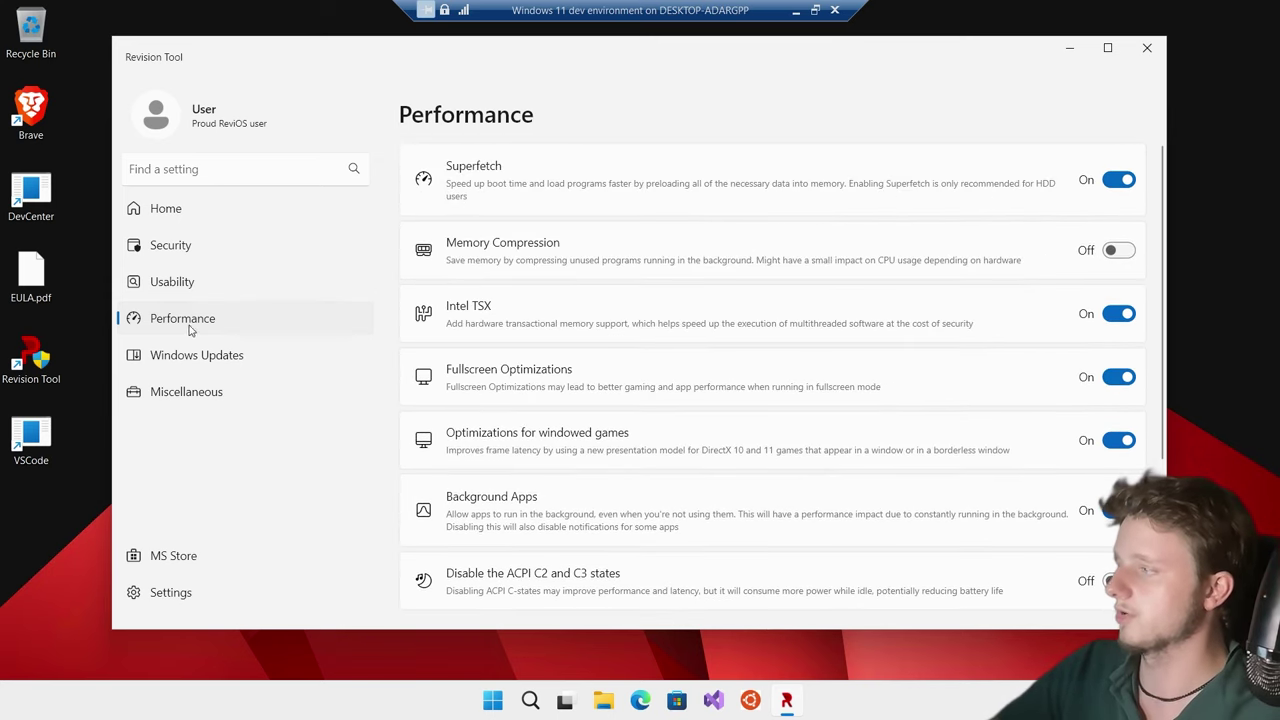
click(188, 246)
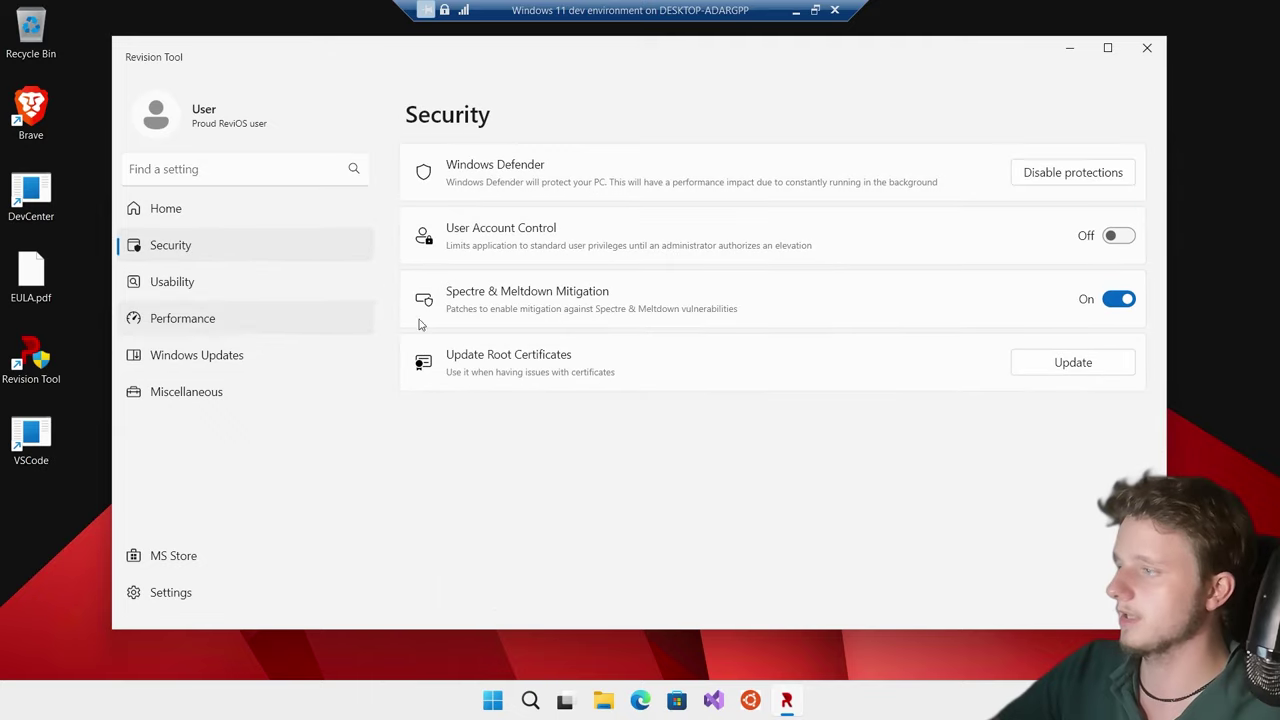
click(203, 285)
click(275, 250)
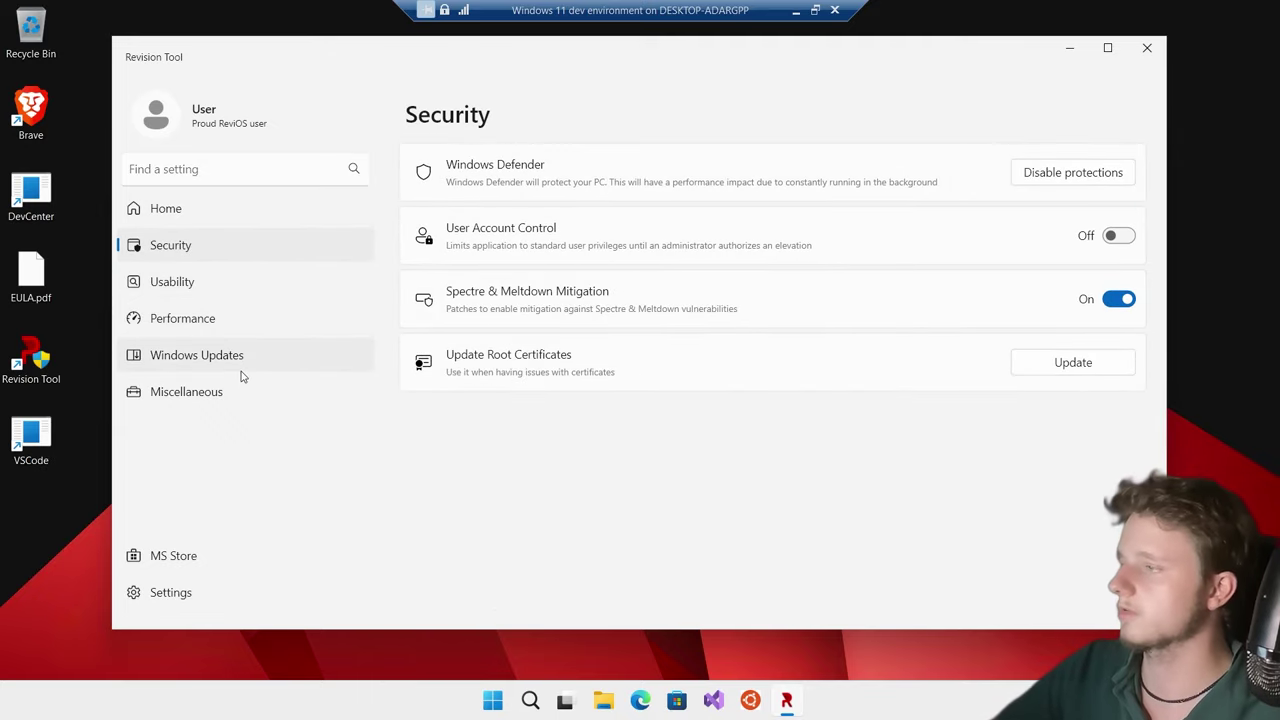
Check for updates to Revision Tool from its own settings page
click(157, 594)
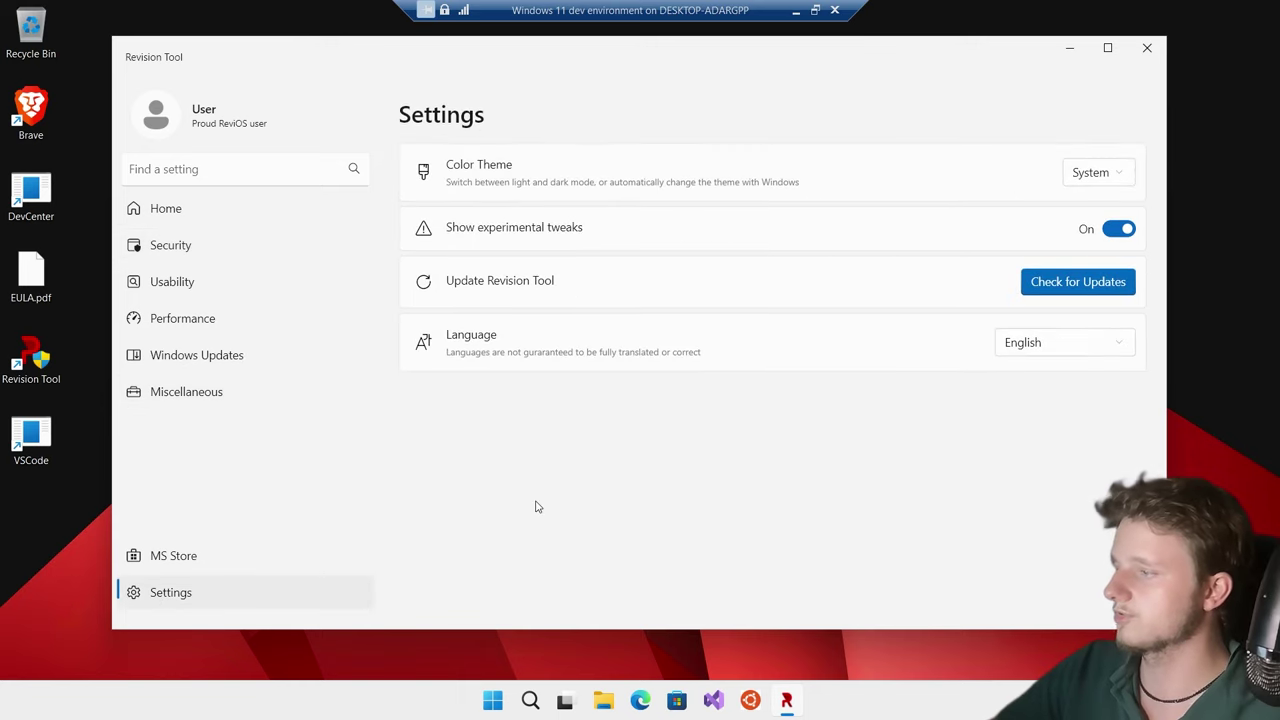
click(1042, 283)
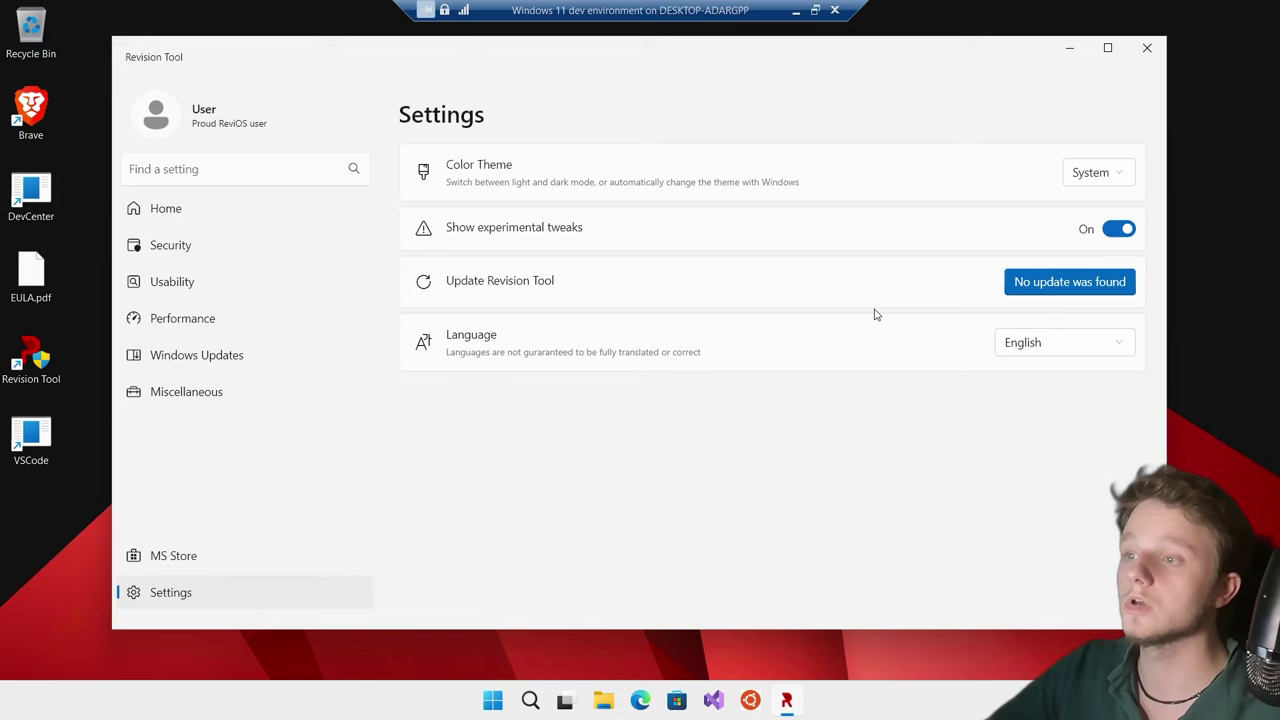
View Revision Tool's experimental MS Store page with its app search, and close Revision Tool
click(201, 555)
drag(906, 63, 926, 86)
click(907, 200)
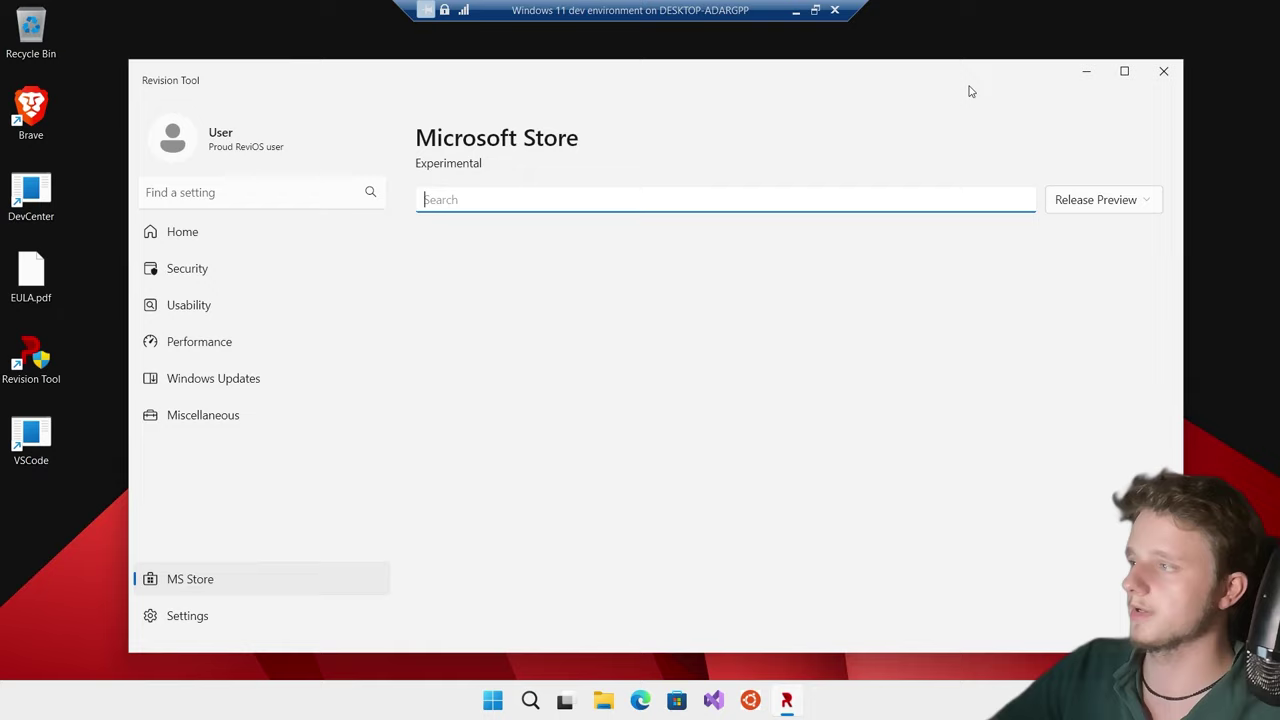
click(1162, 71)
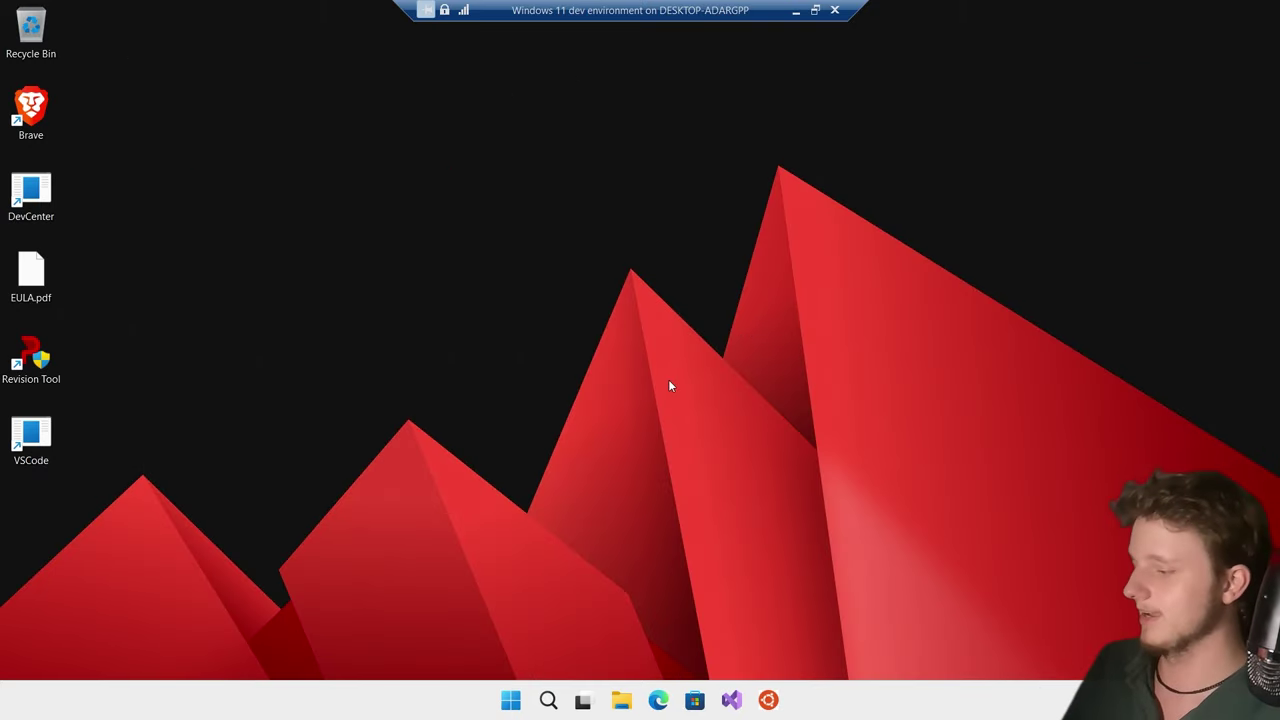
Search Windows for "store" and launch Microsoft Store
key(super)
text(store)
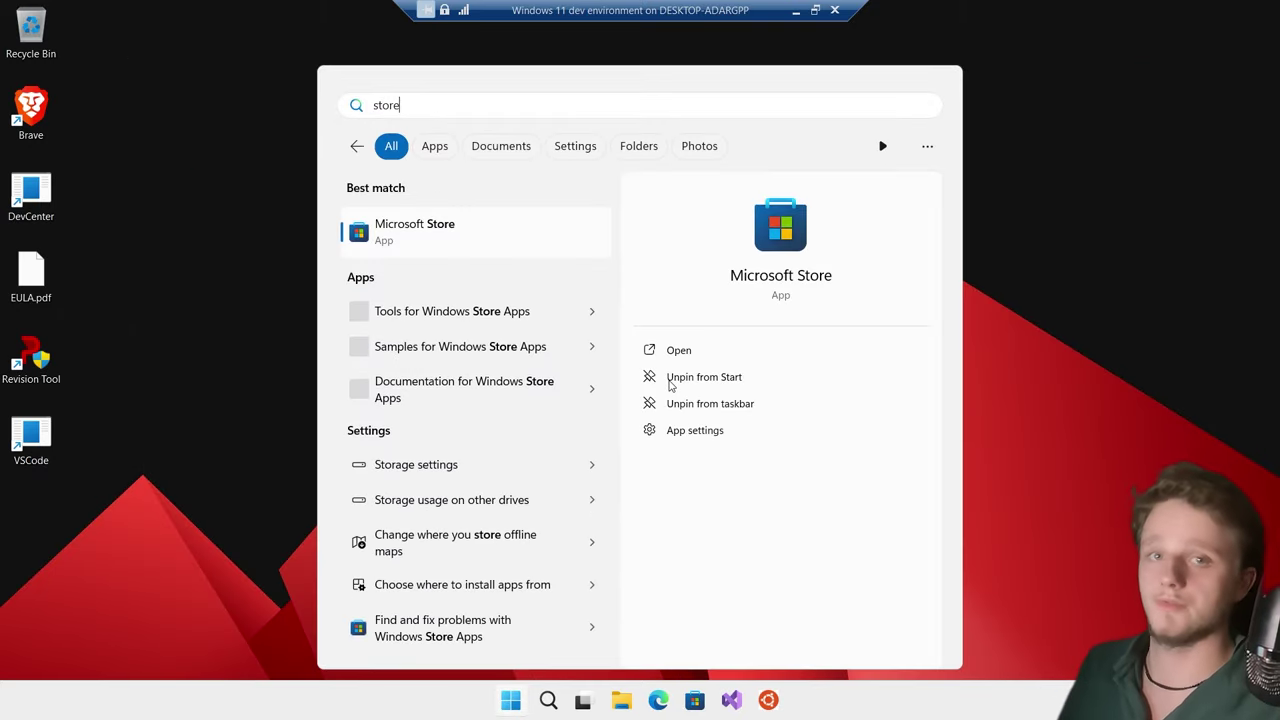
key(Return)
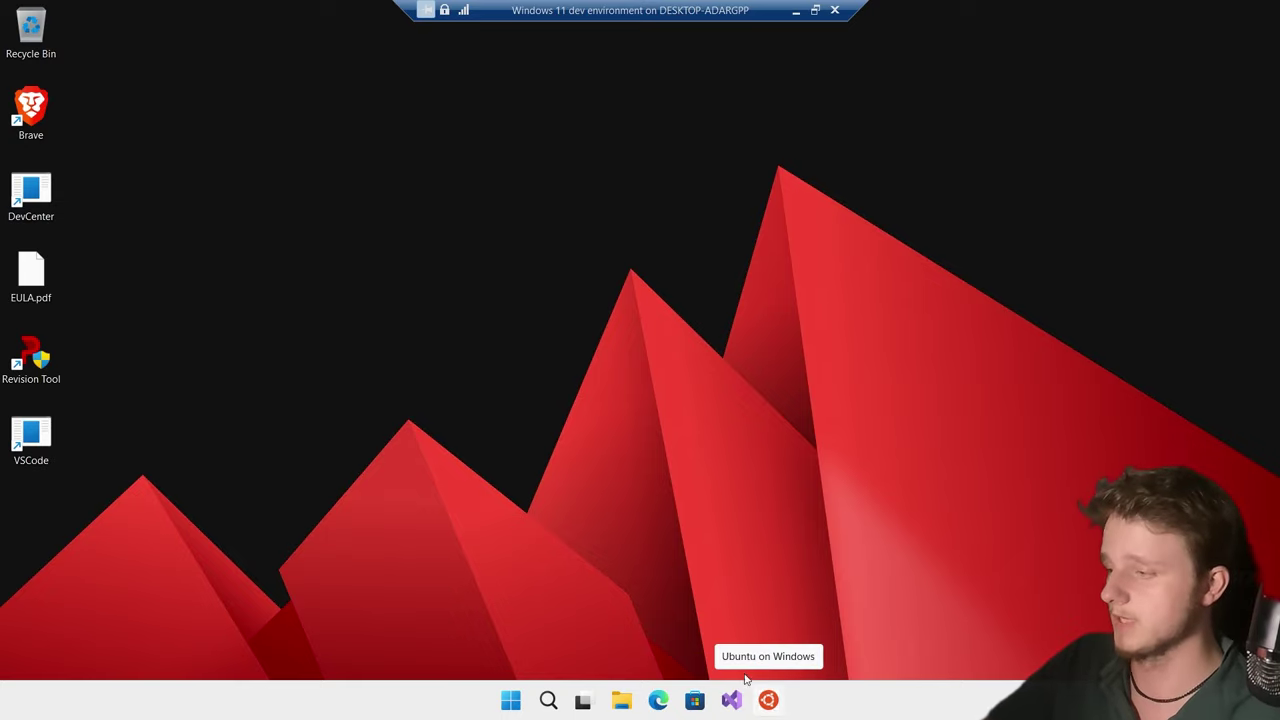
Delete the VSCode, EULA.pdf and DevCenter items from the desktop
click(54, 450)
ctrl+click(31, 275)
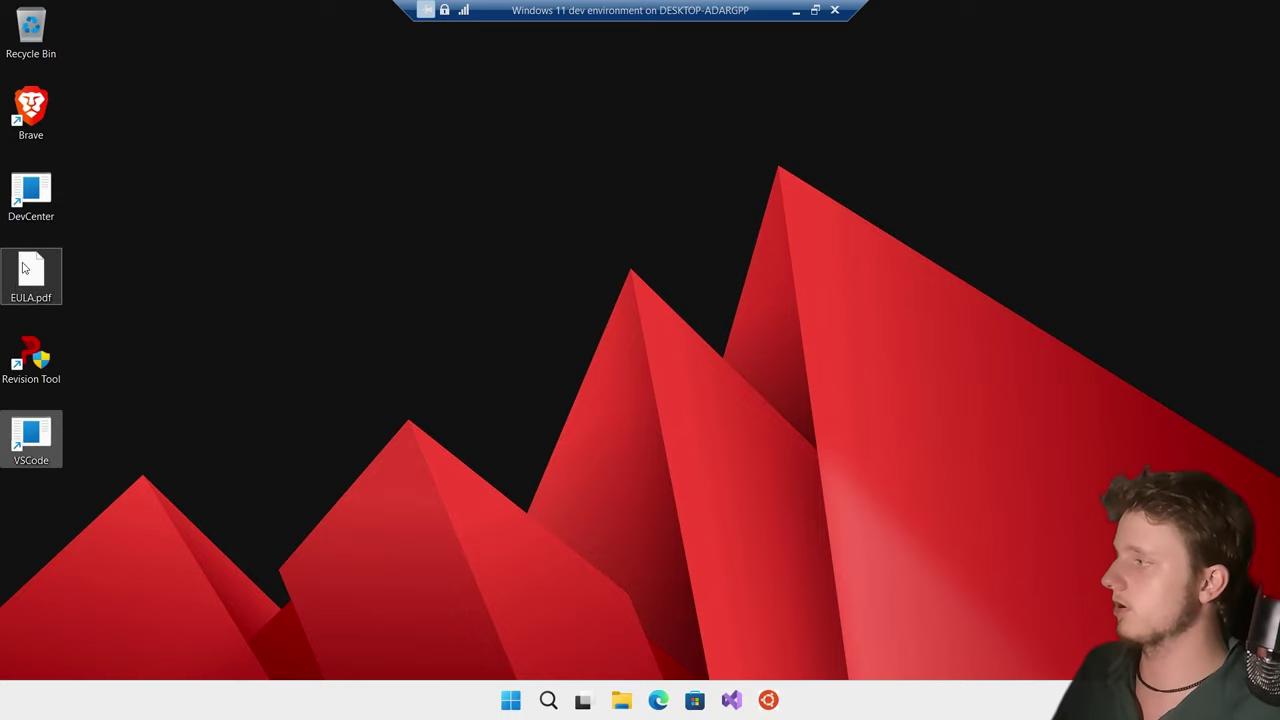
ctrl+click(40, 210)
key(Delete)
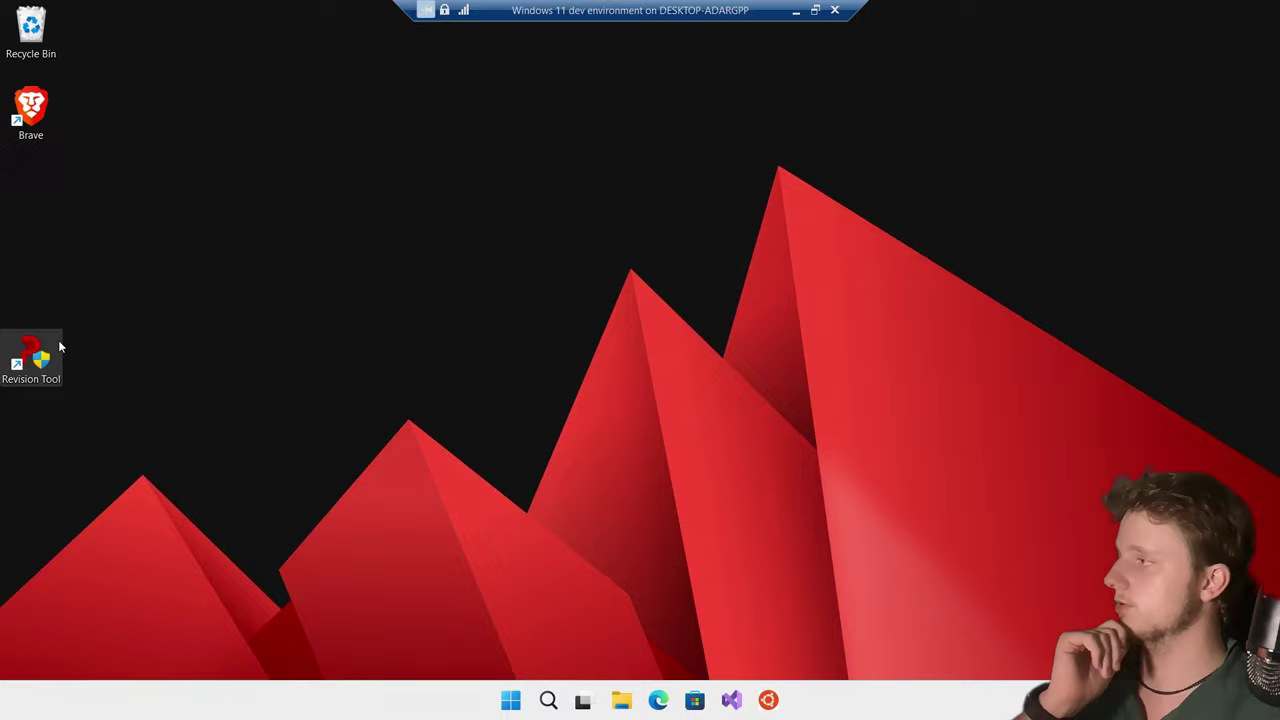
Unpin Microsoft Edge from the taskbar
right_click(658, 700)
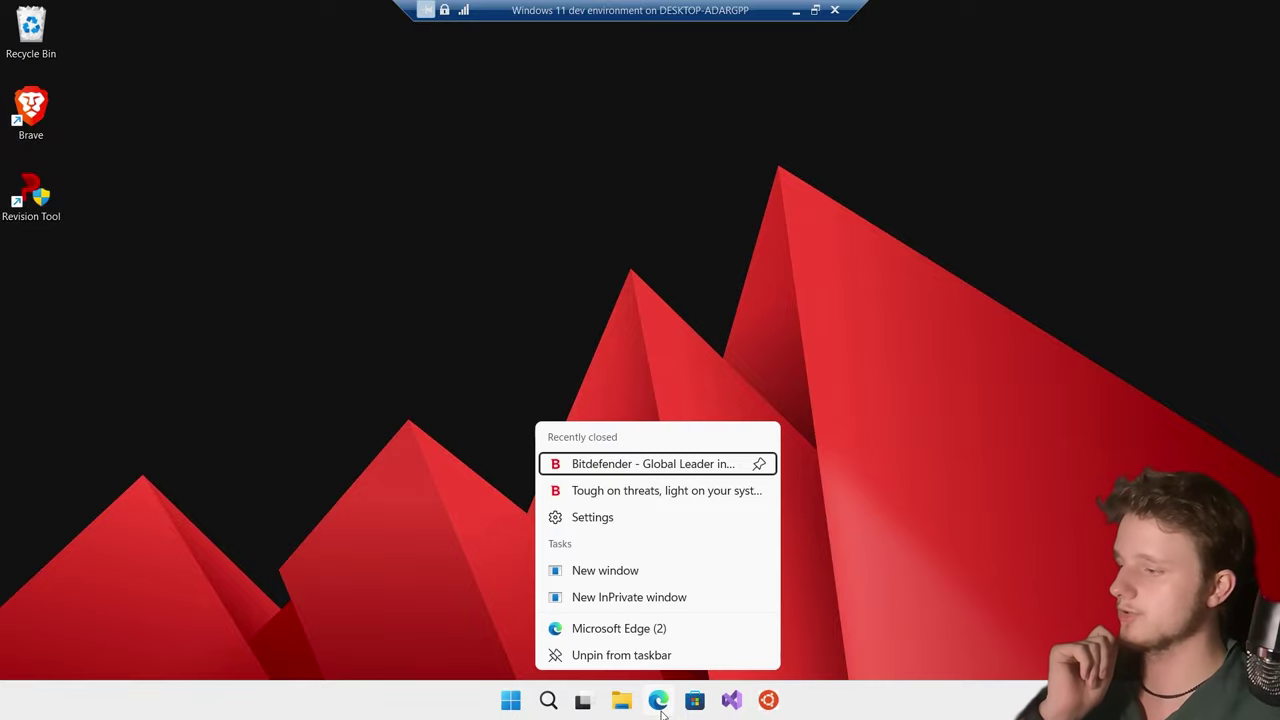
click(615, 651)
right_click(658, 700)
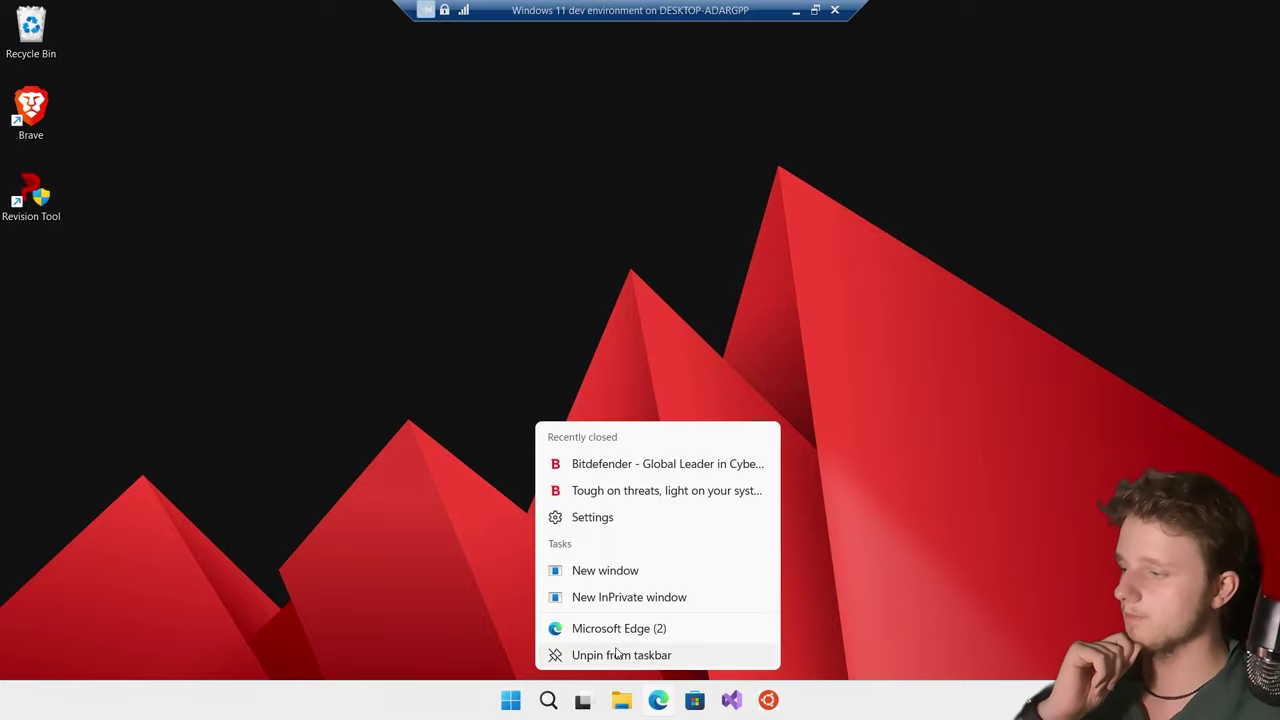
click(617, 654)
Search Windows for "edge" and "micros" to check whether Microsoft Edge is still installed, and dismiss the search
key(super)
text(edge)
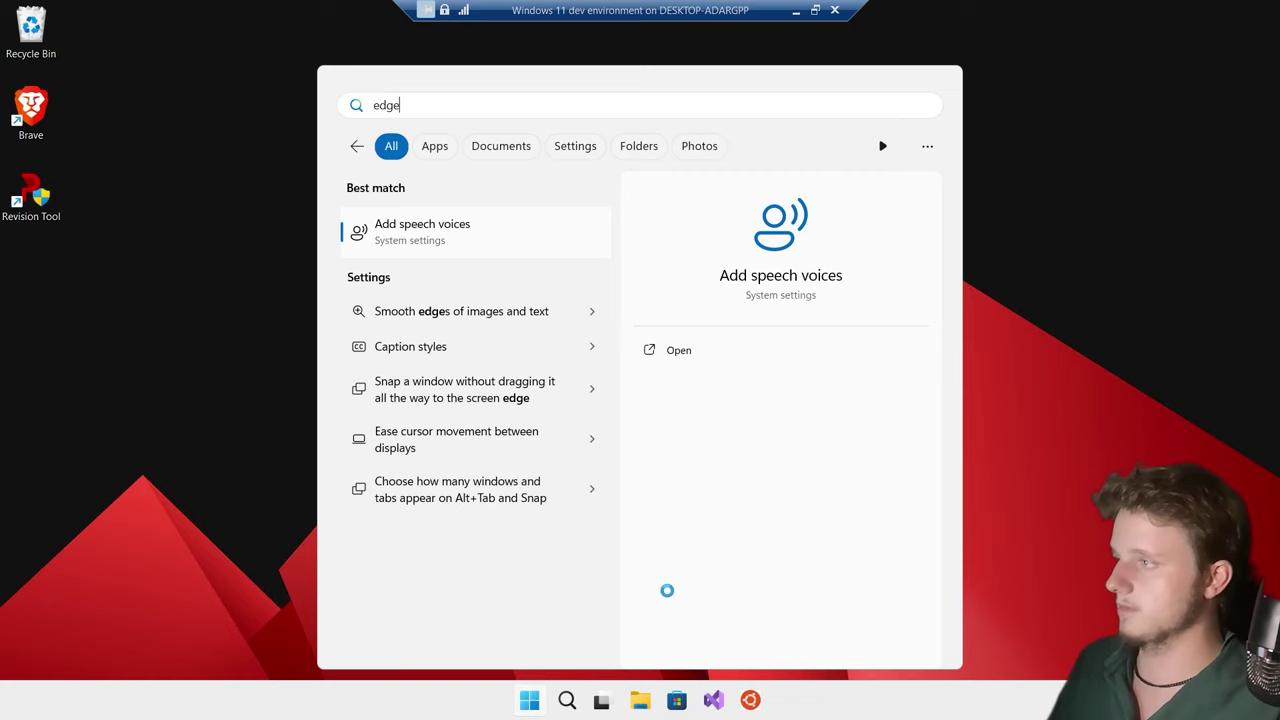
key(BackSpace)
key(BackSpace)
key(BackSpace)
key(BackSpace)
text(micros)
key(Escape)
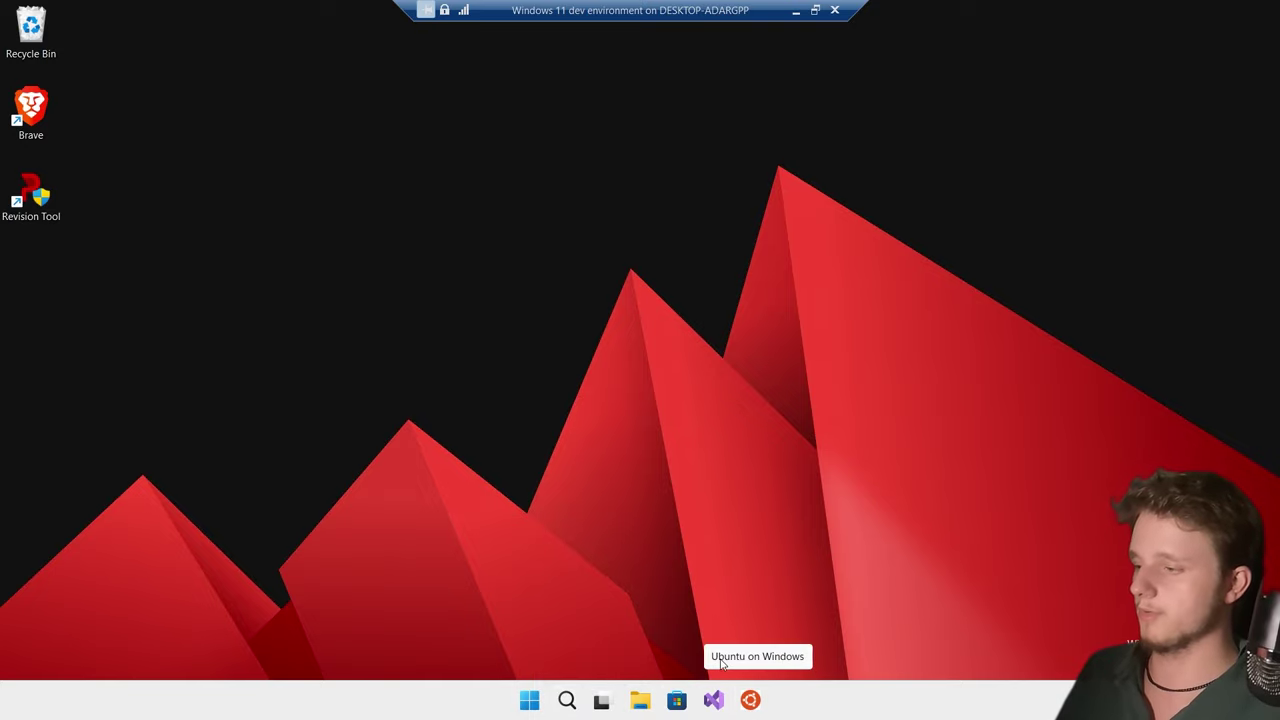
Unpin Visual Studio and Ubuntu on Windows from the taskbar
right_click(713, 700)
click(720, 654)
right_click(731, 700)
click(741, 654)
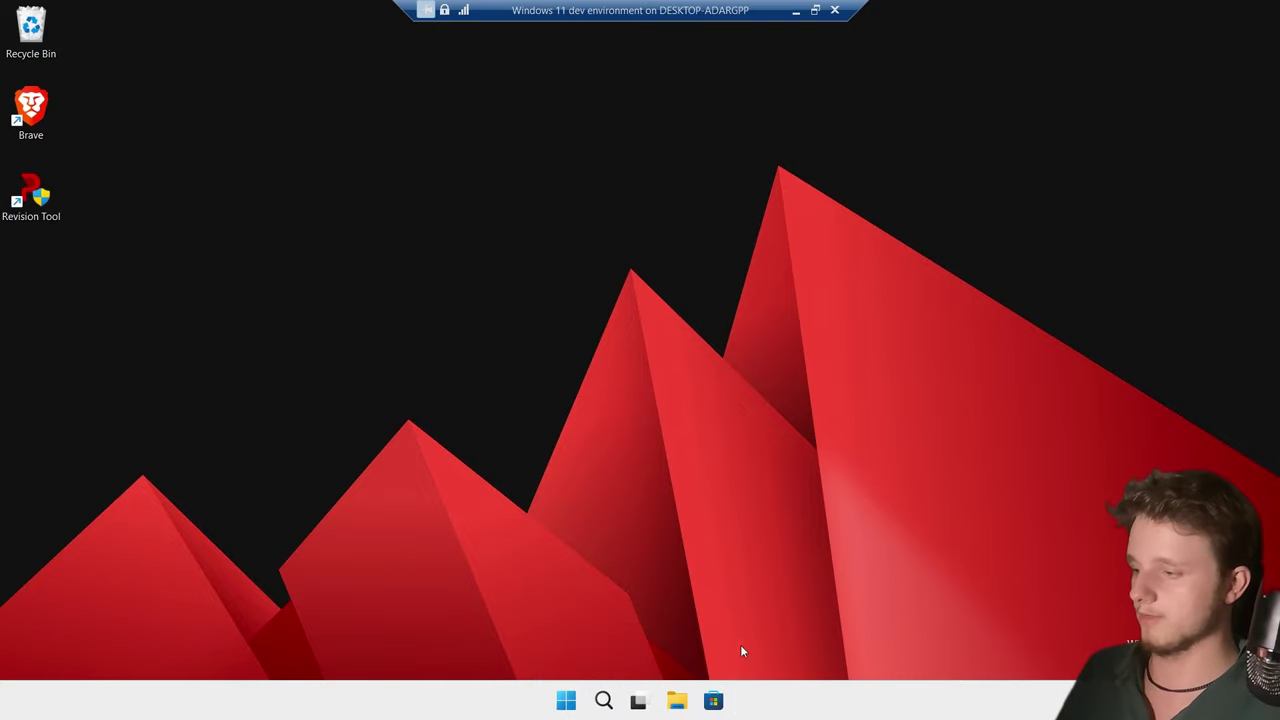
Look up Ubuntu in the Windows search, and open Add or remove programs instead
click(566, 697)
text(ubun)
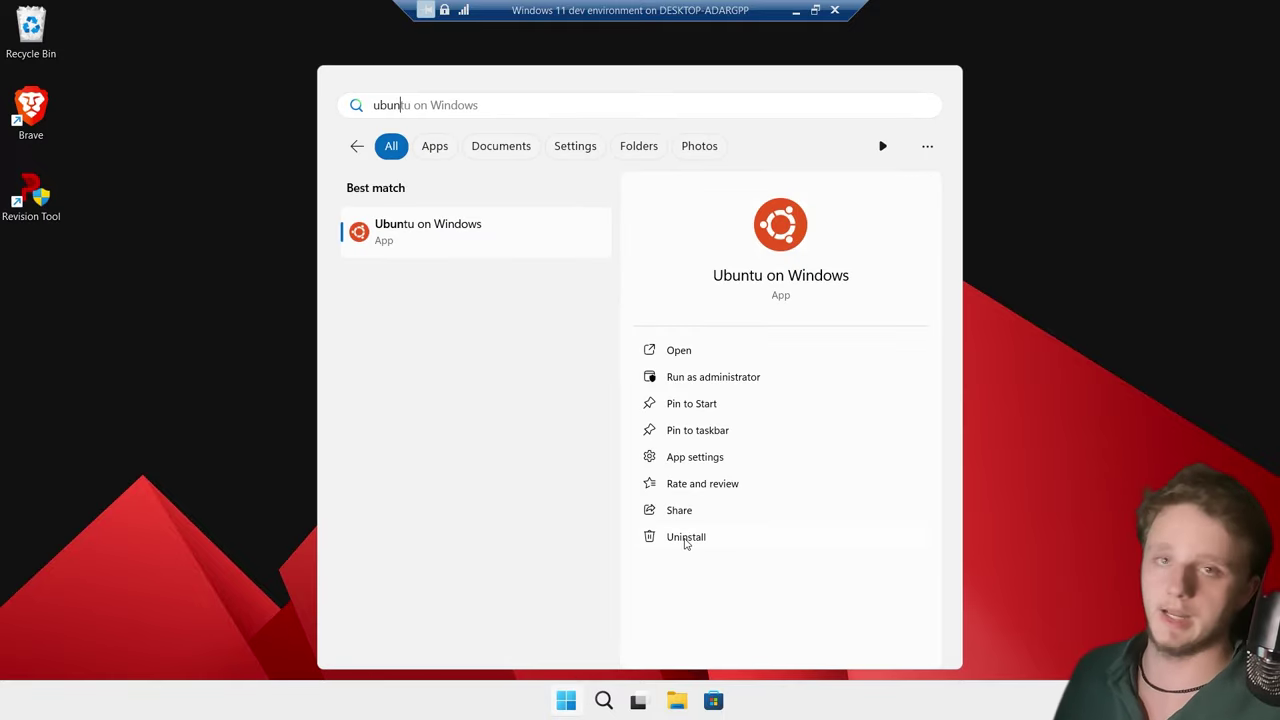
key(BackSpace)
key(BackSpace)
key(BackSpace)
key(BackSpace)
text(add or remove programs)
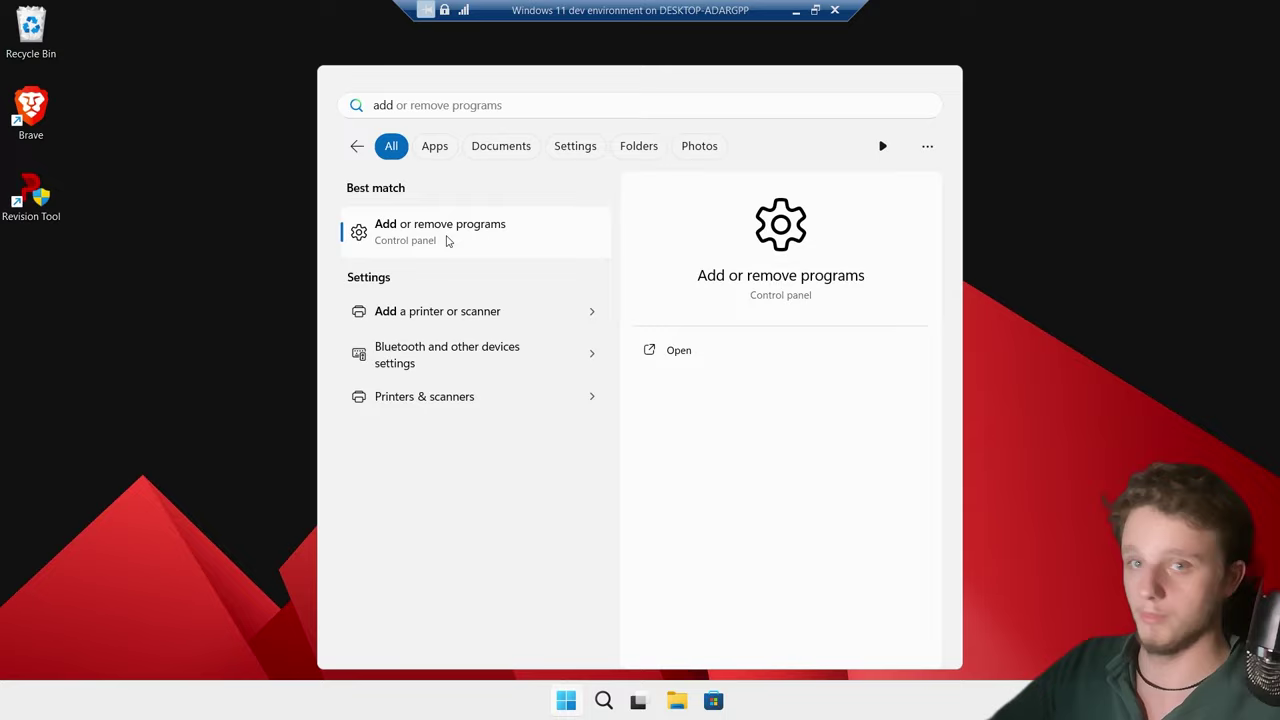
click(449, 240)
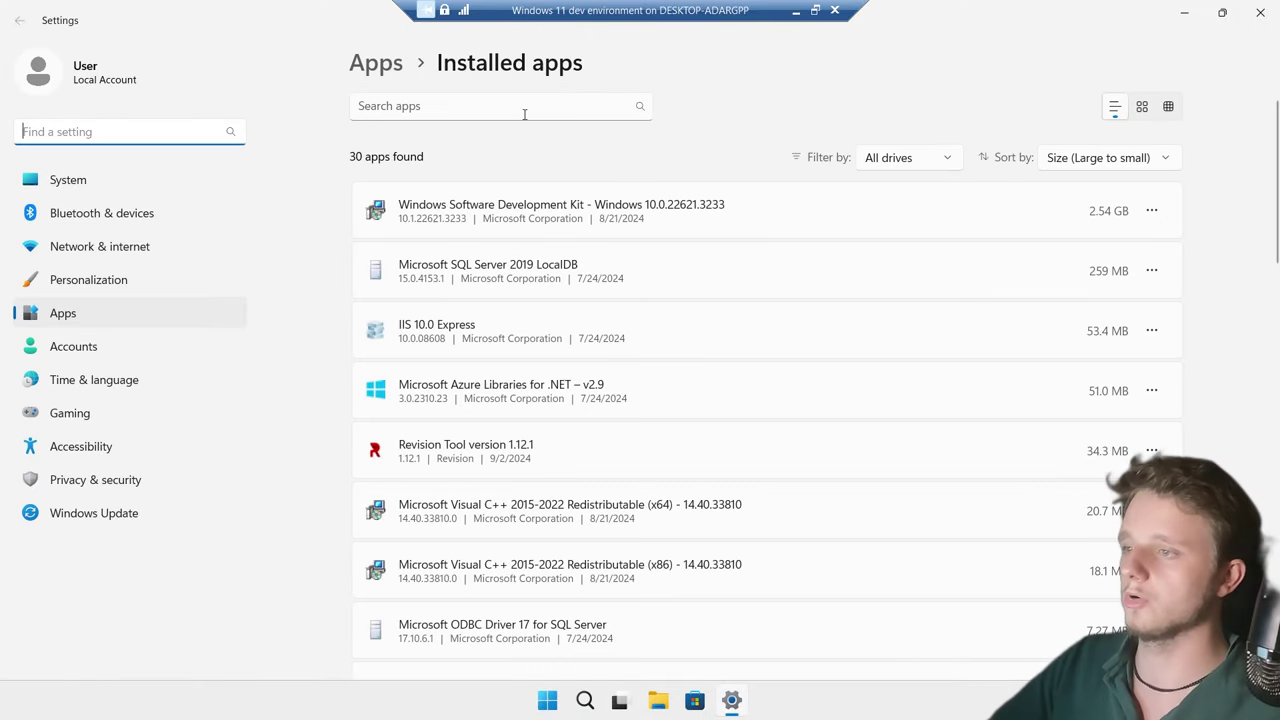
Find "ubuntu" among the installed apps, uninstall Ubuntu on Windows, and close Settings
click(484, 110)
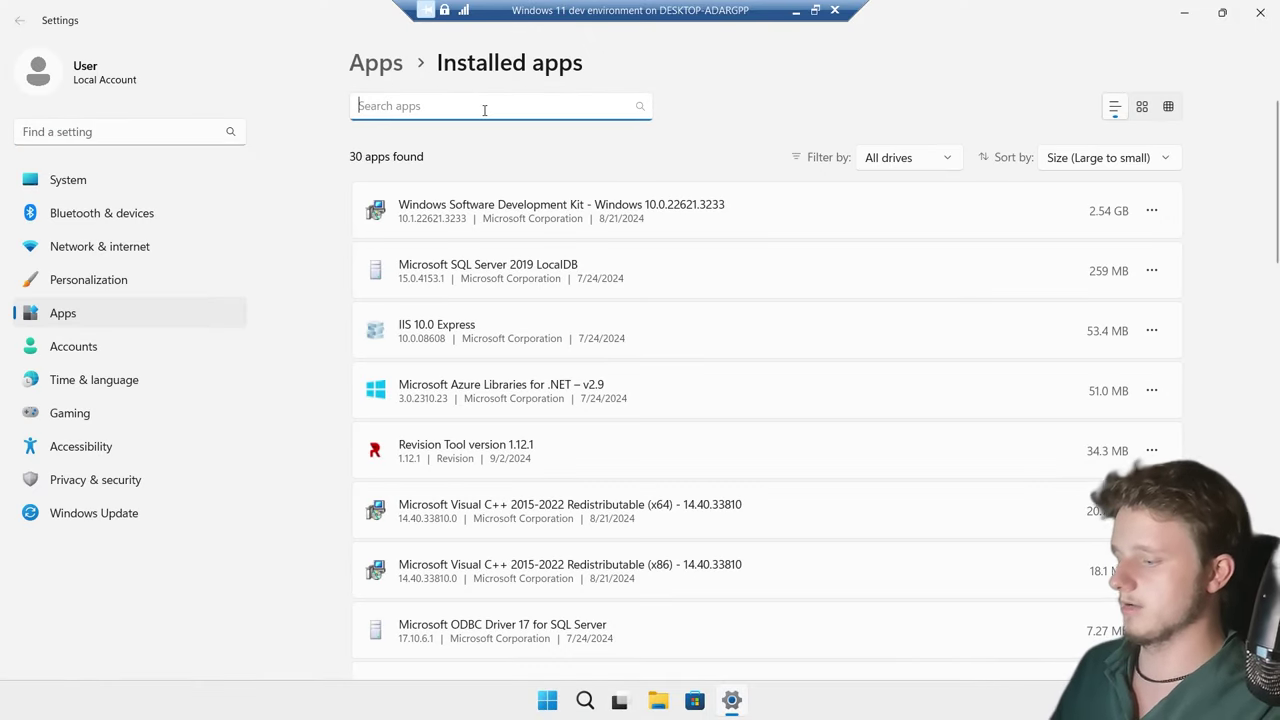
text(ubuntu)
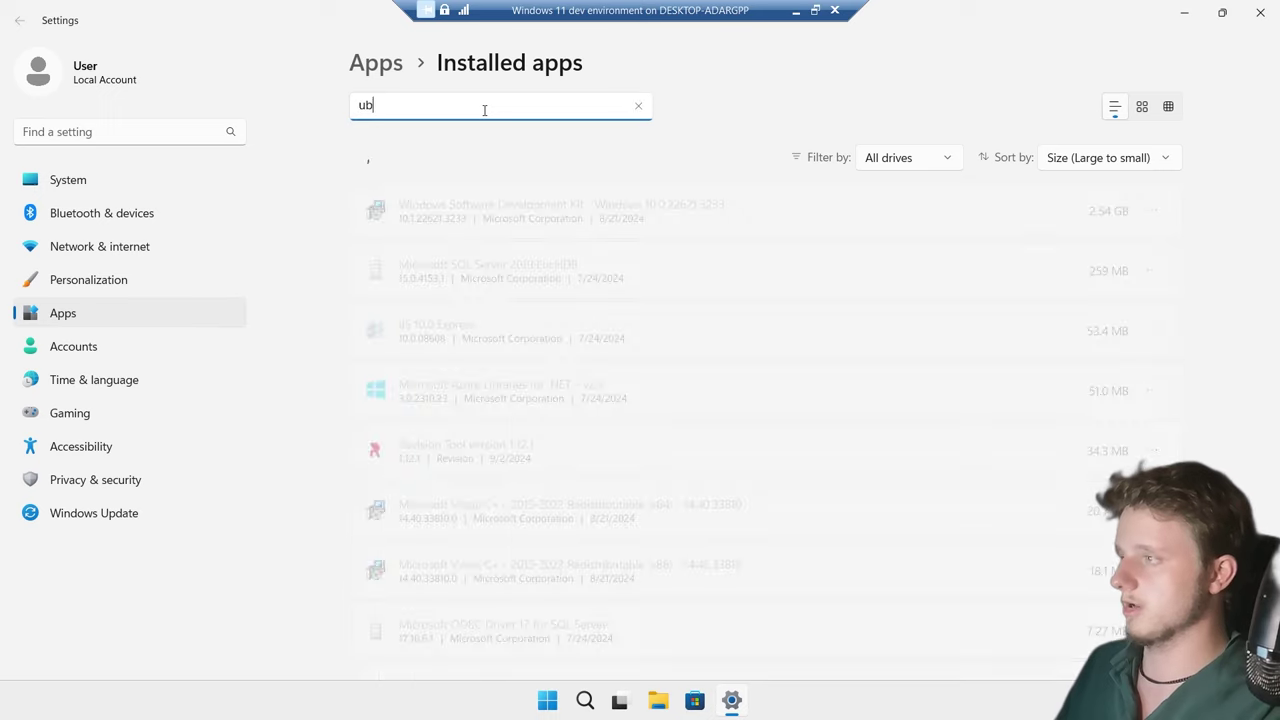
click(1152, 211)
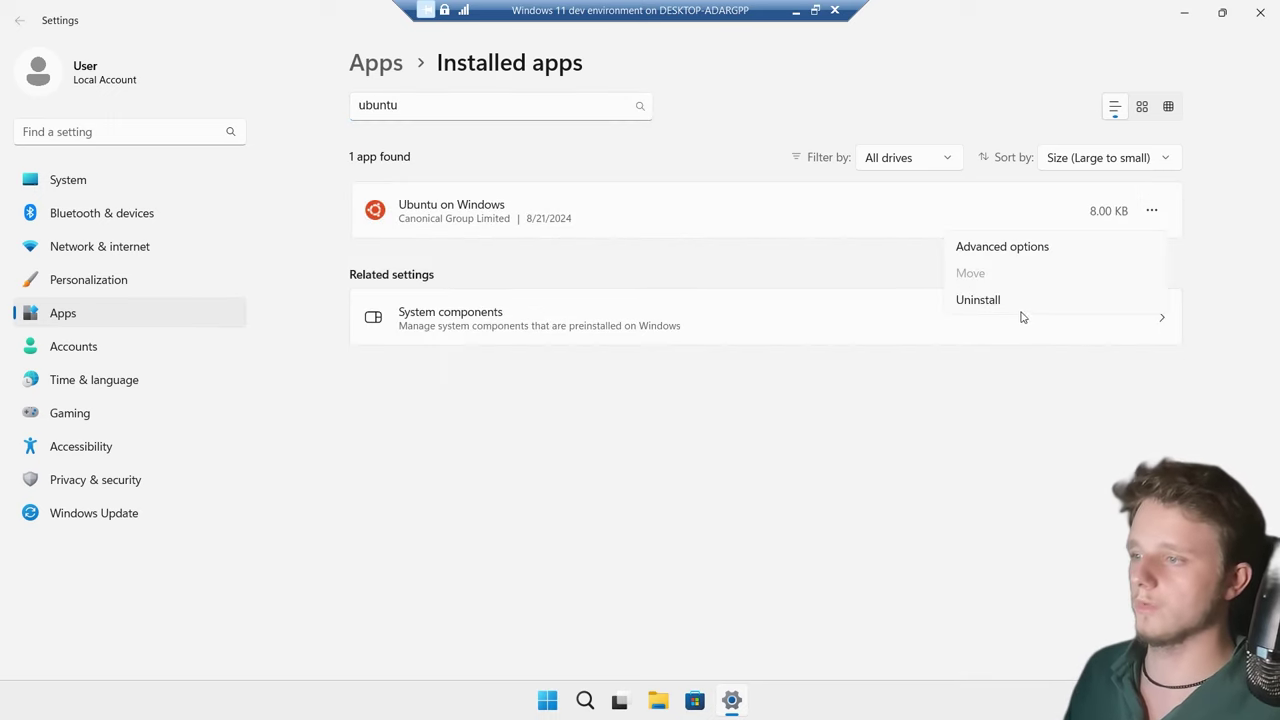
click(983, 305)
click(1117, 300)
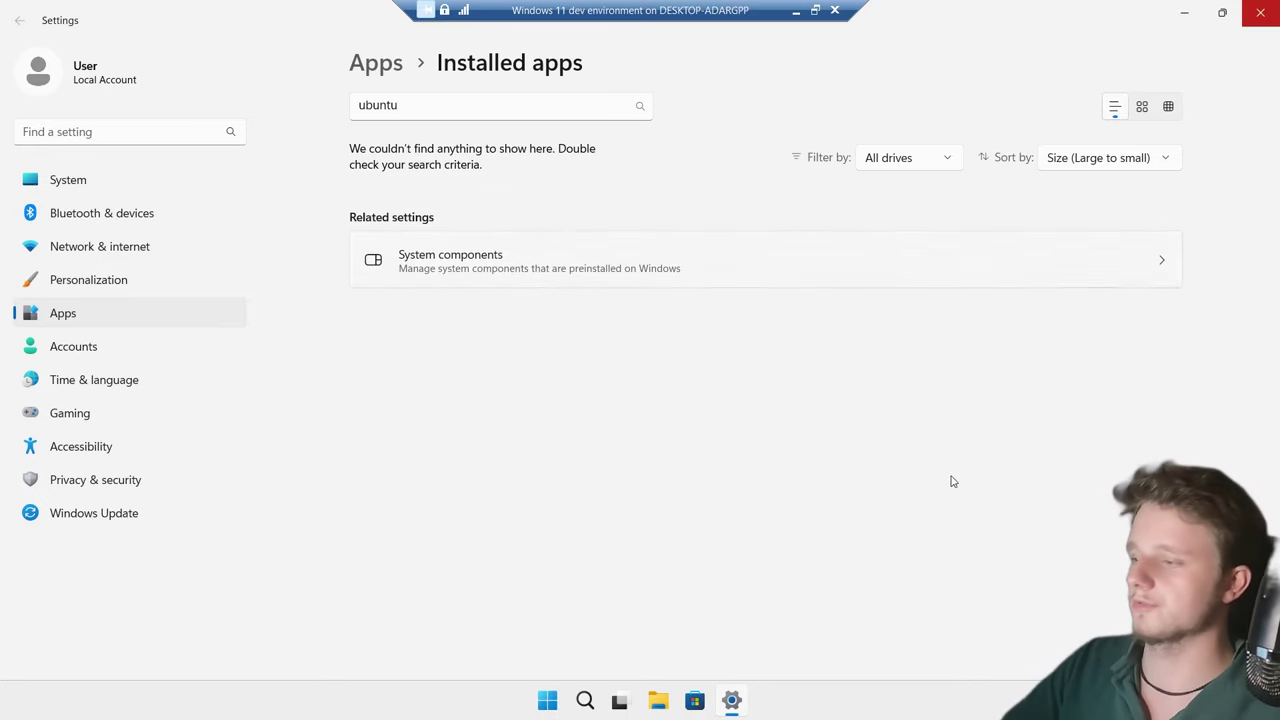
click(1265, 16)
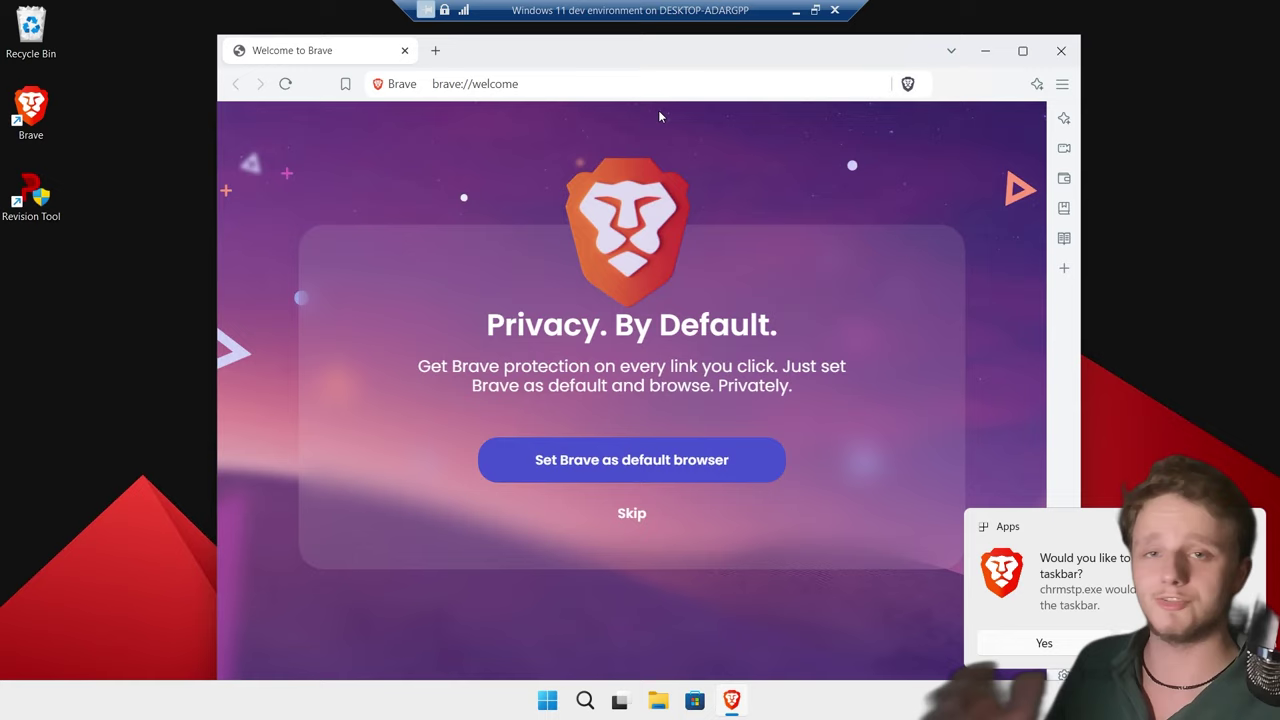
Close the Brave welcome window
click(1061, 50)
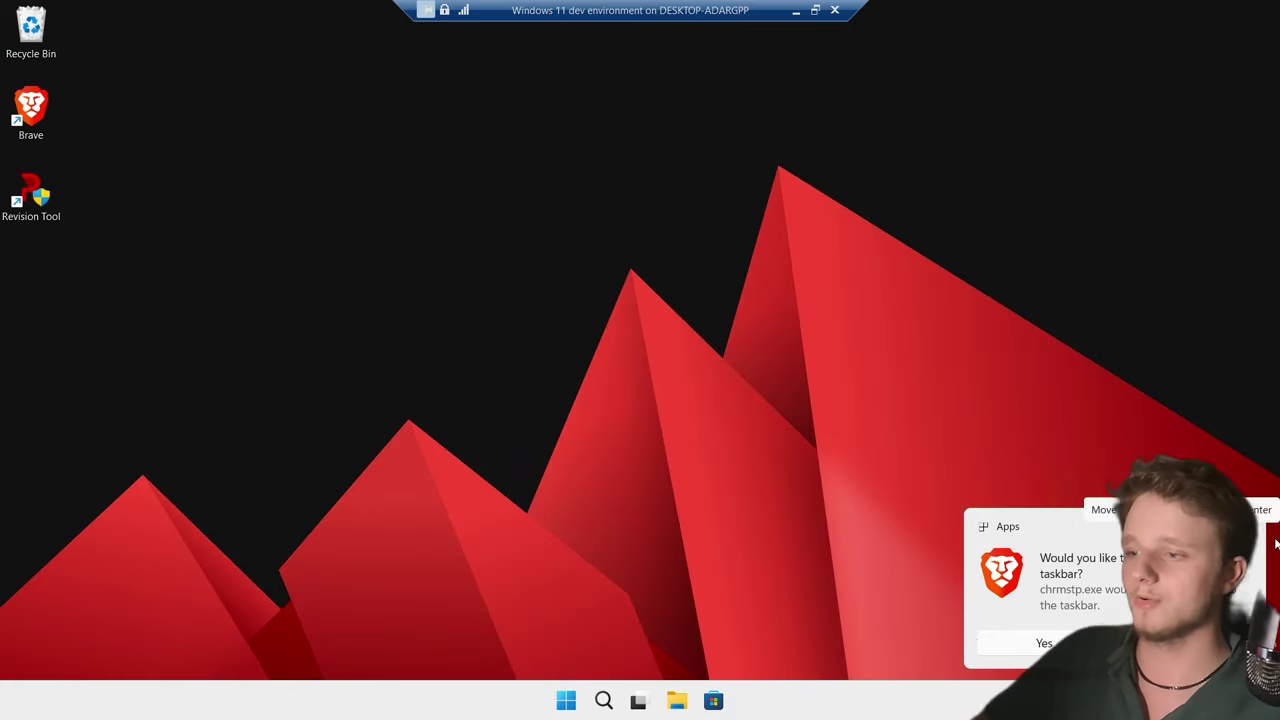